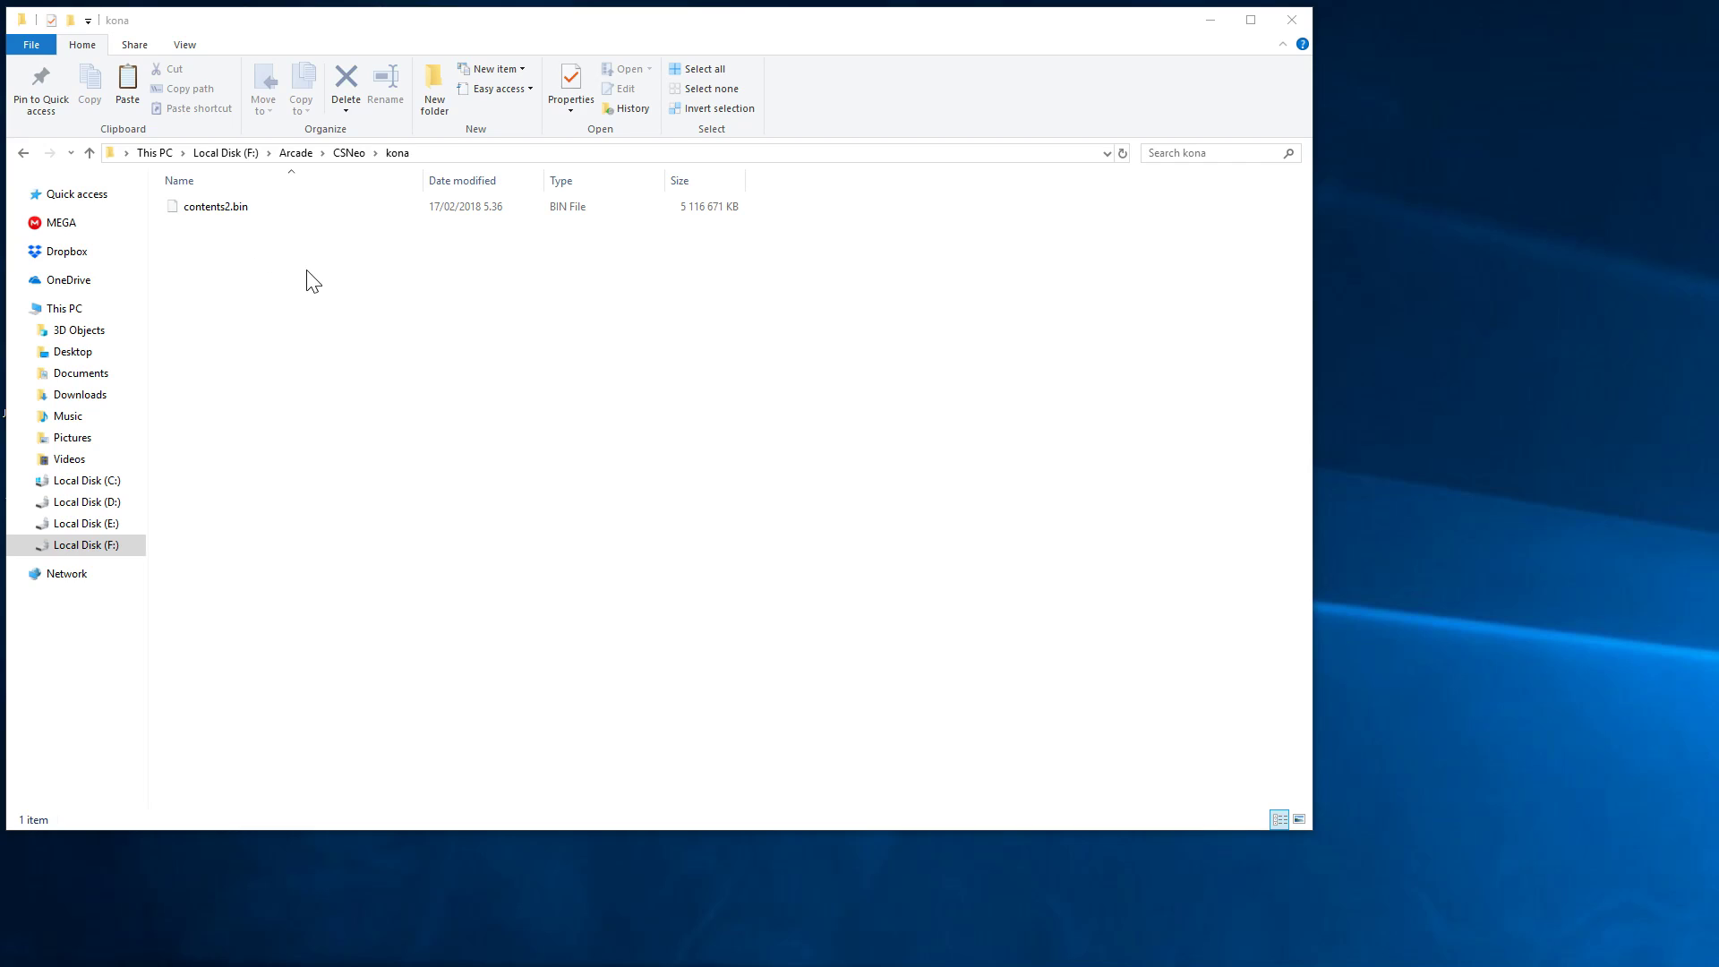
click(231, 212)
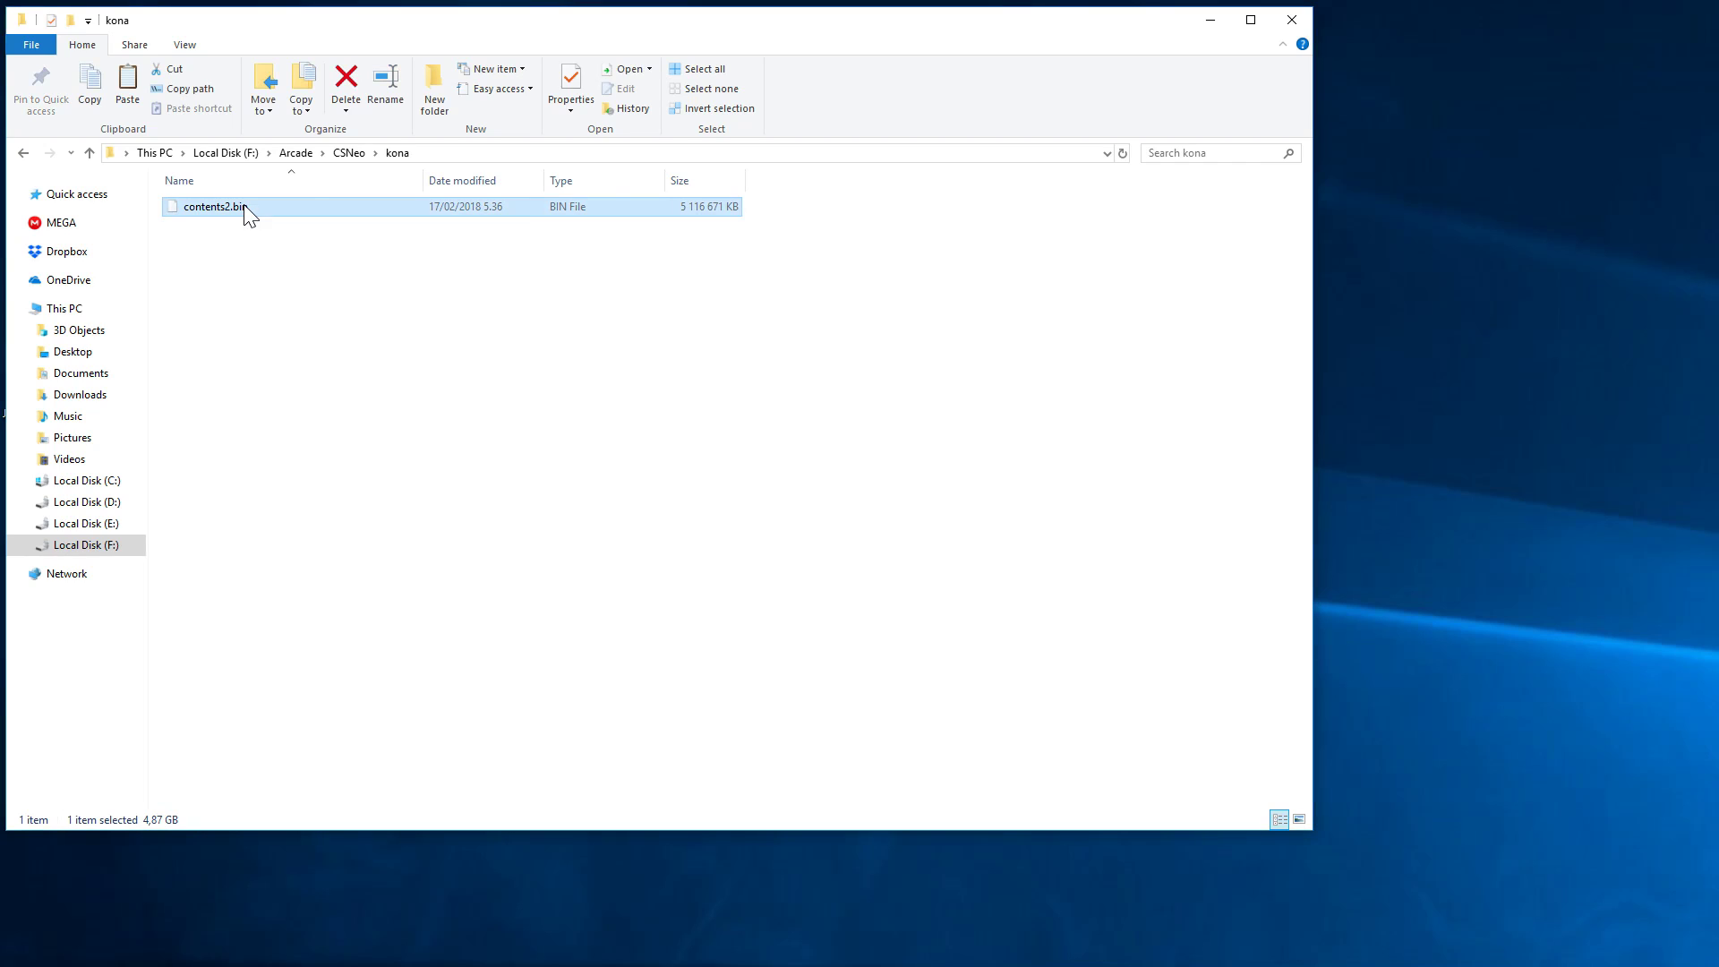
right_click(245, 211)
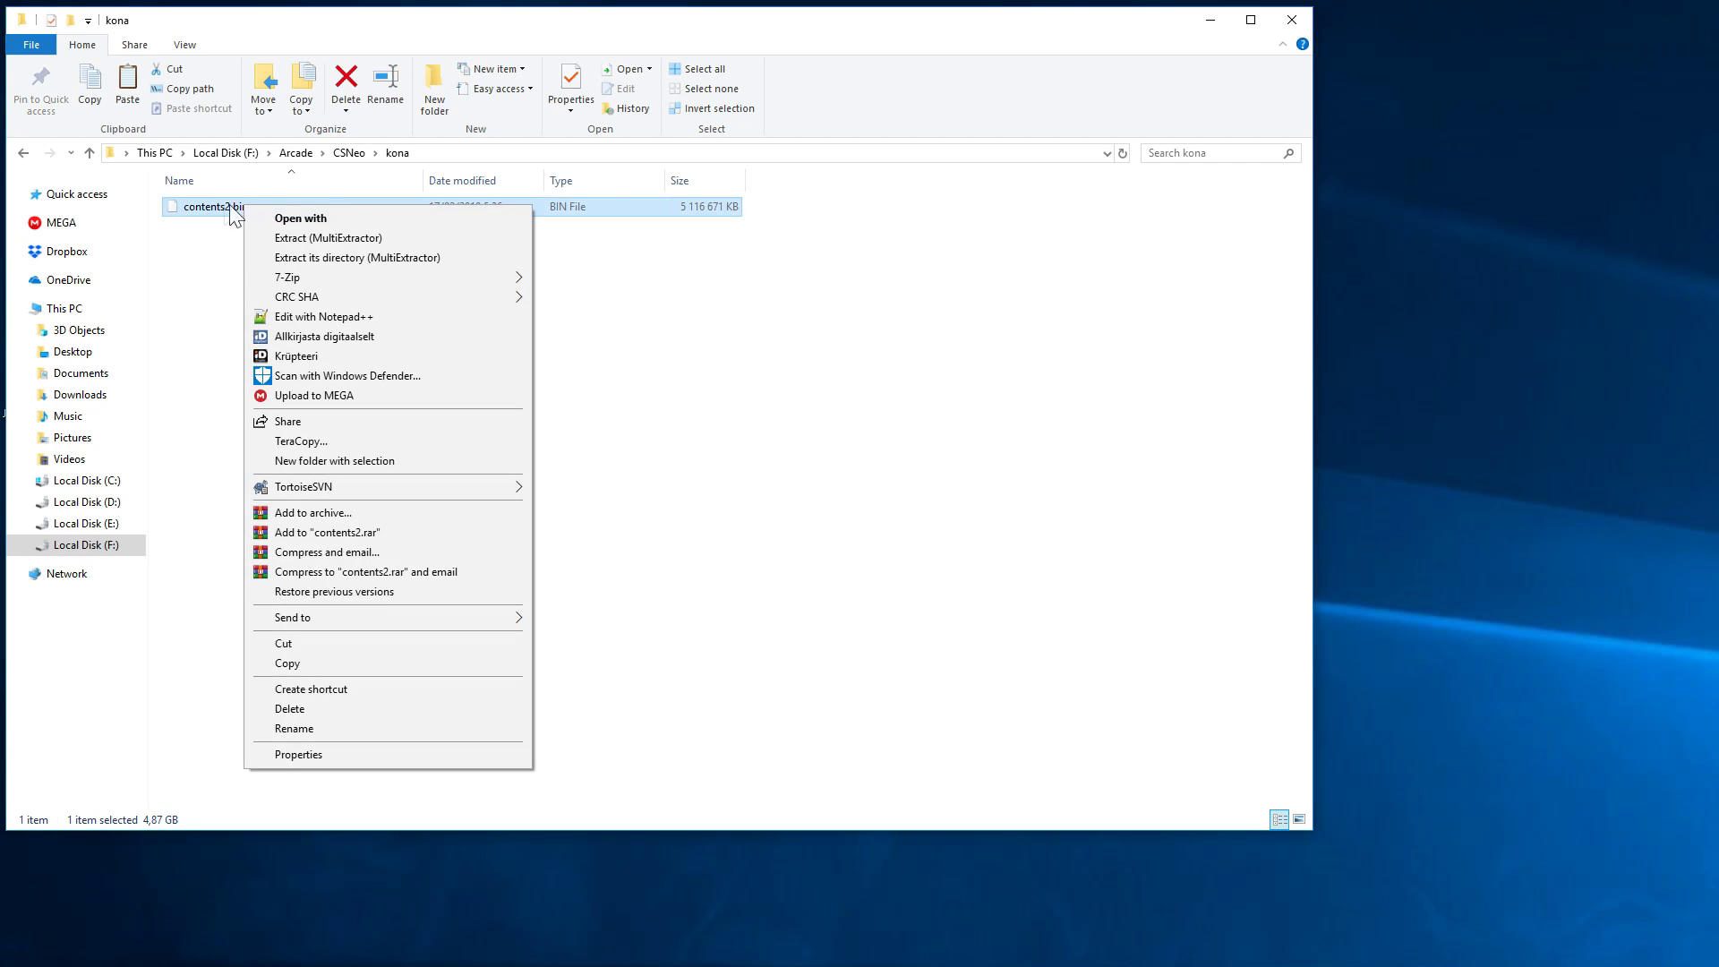
click(203, 263)
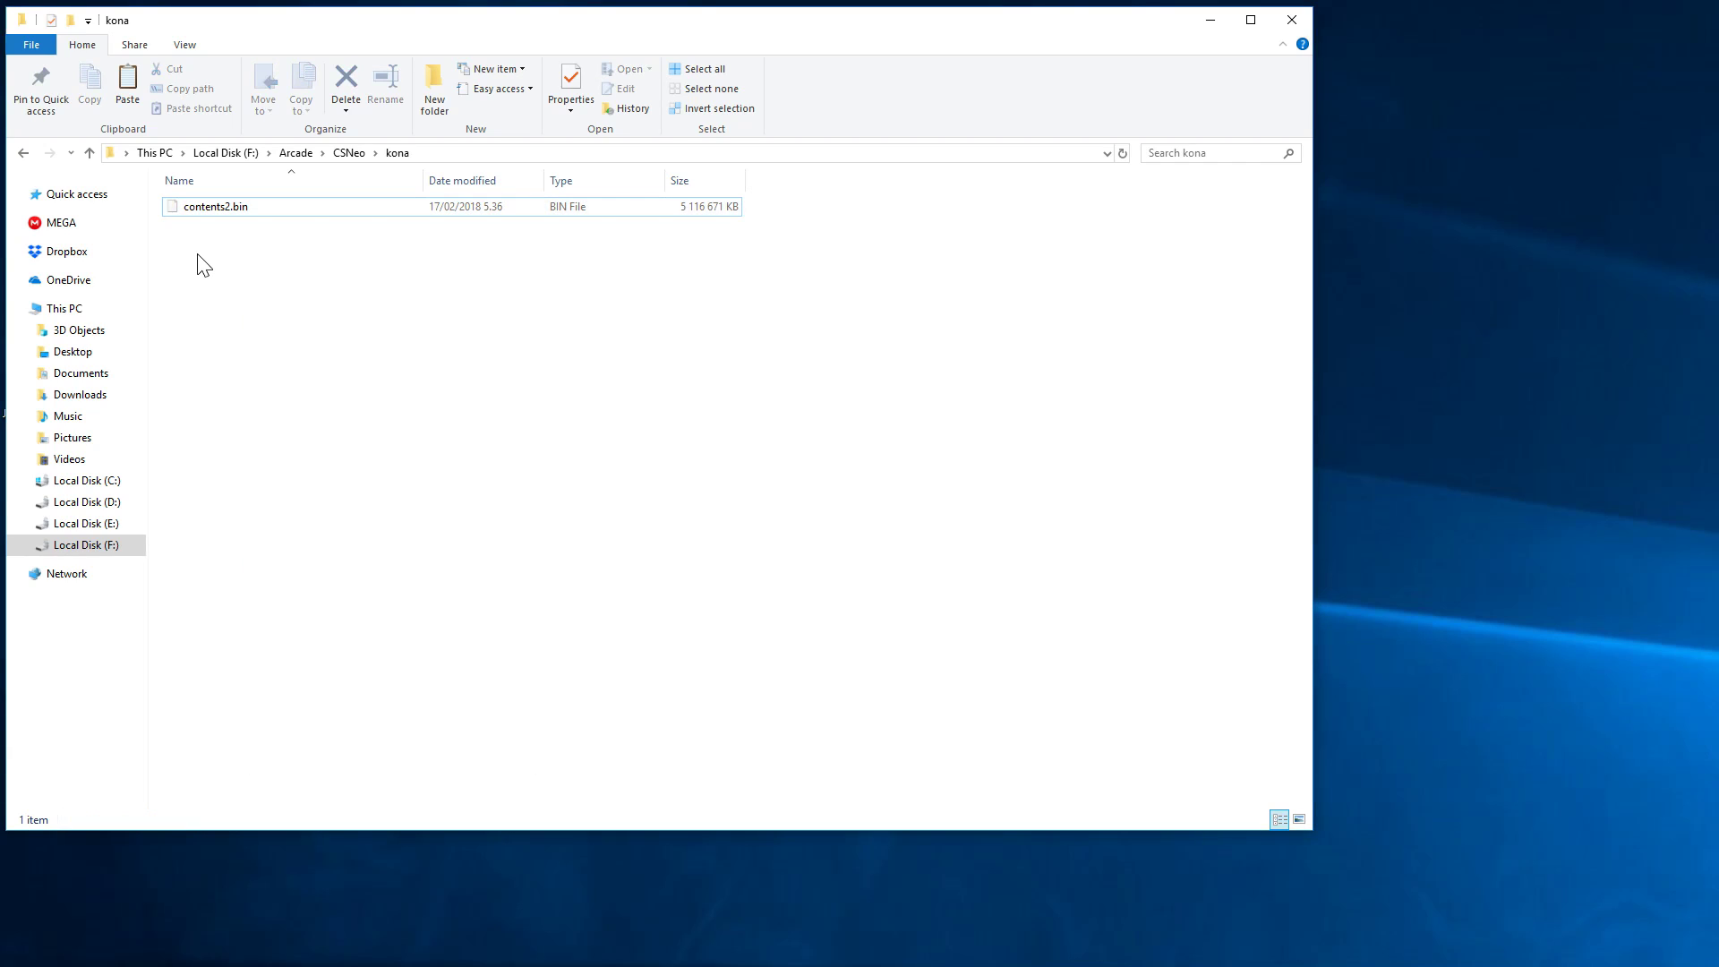
right_click(221, 213)
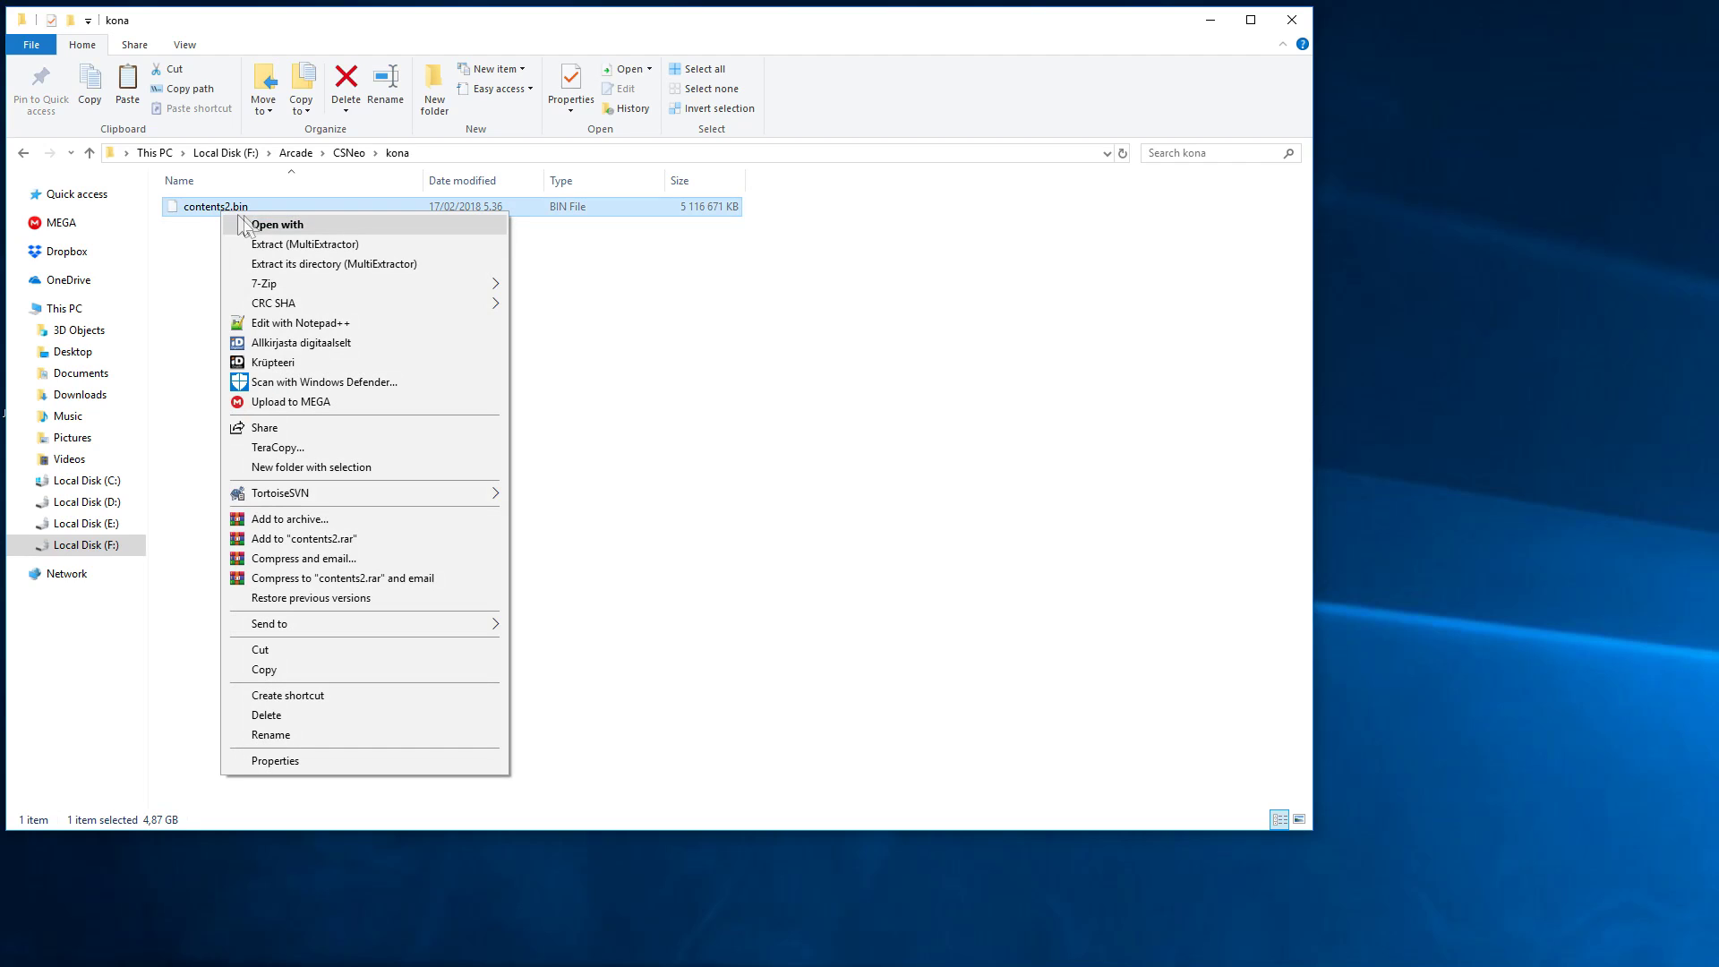
click(211, 233)
Extract contents2.bin with 7-Zip into its own contents2 subfolder and dismiss the finished extraction window
right_click(231, 213)
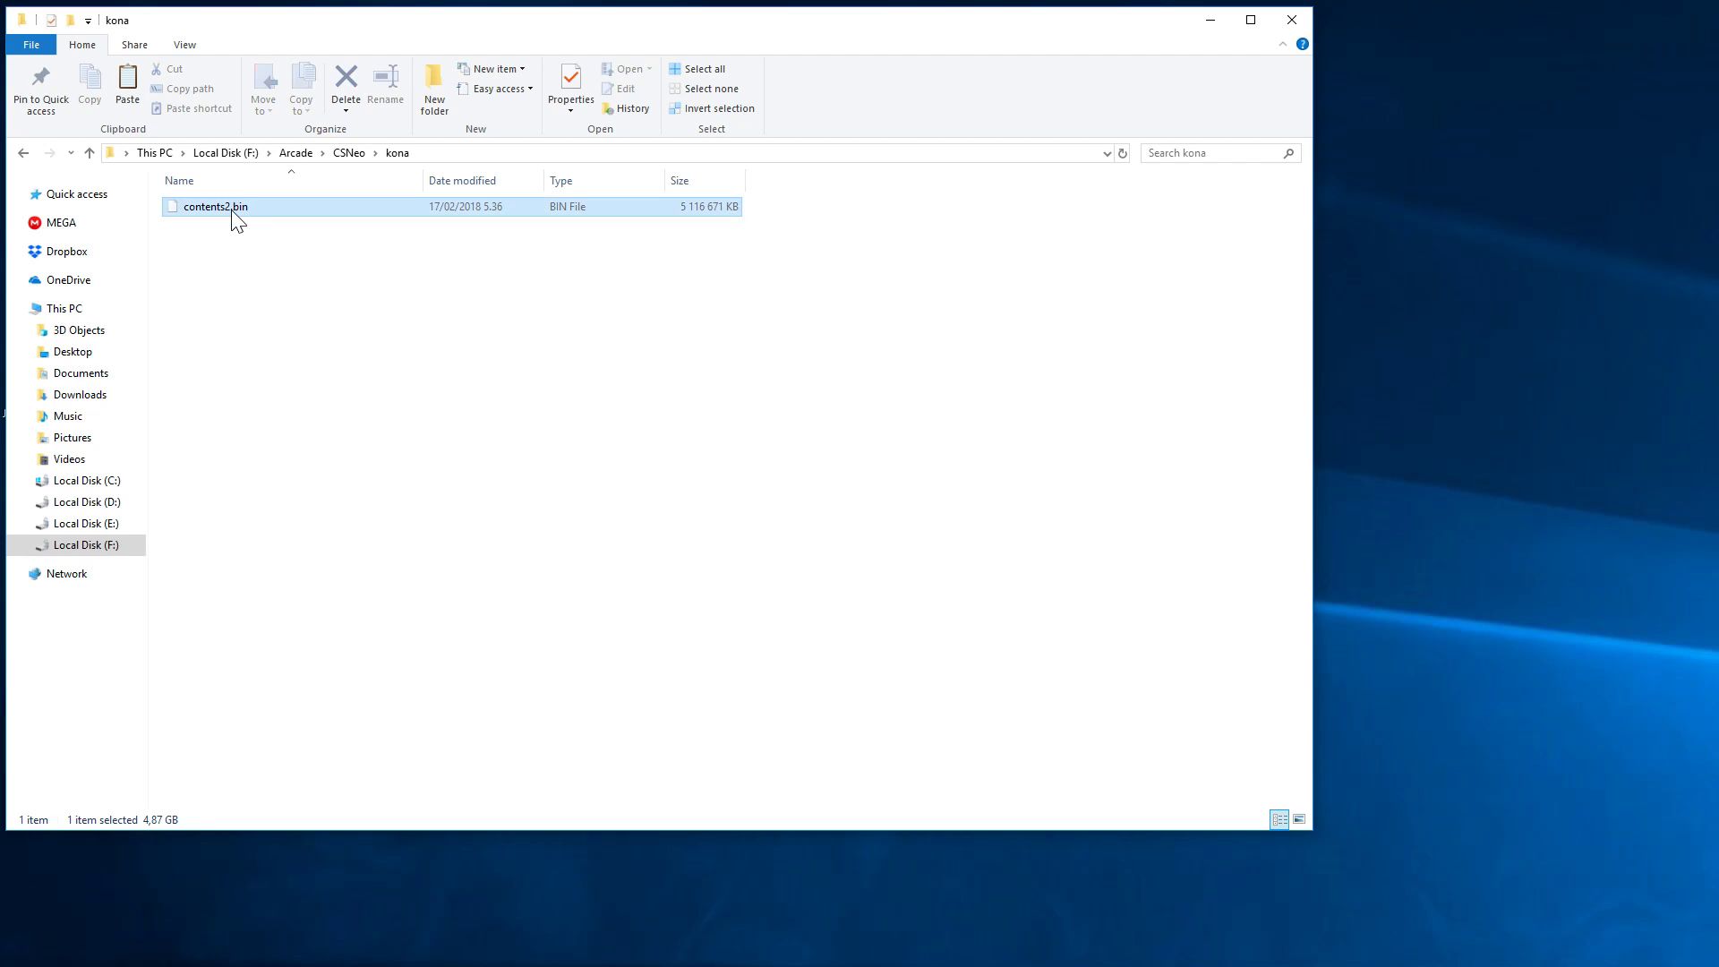
mouse_move(344, 284)
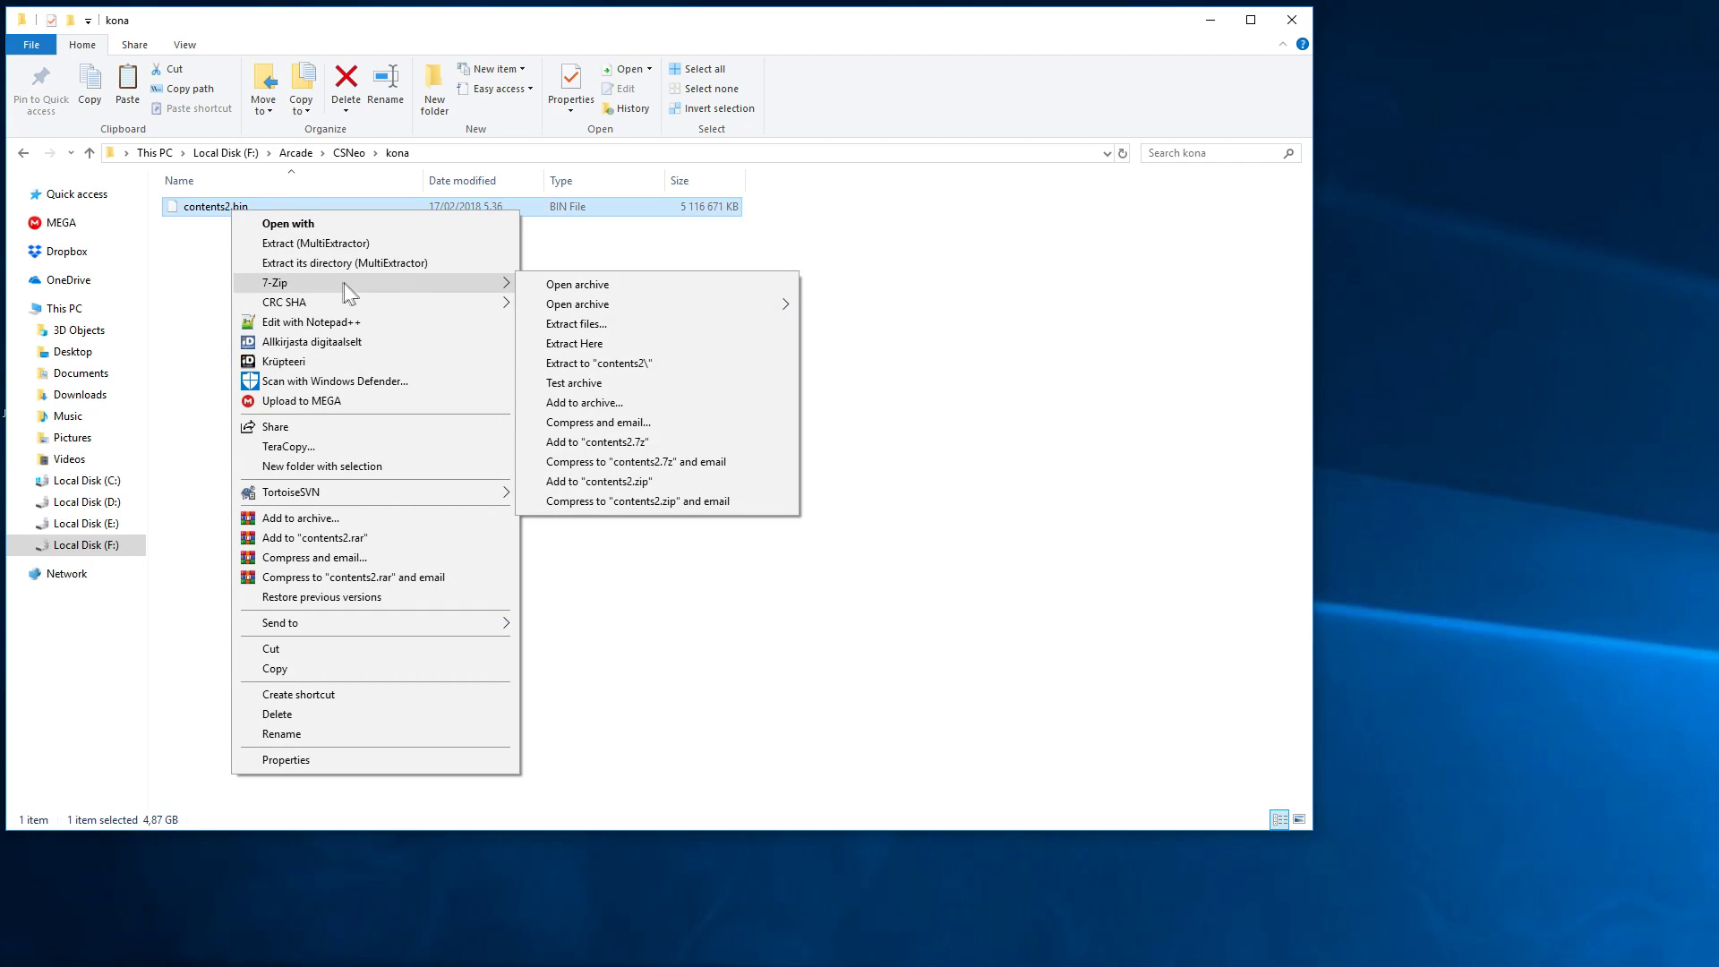
click(595, 361)
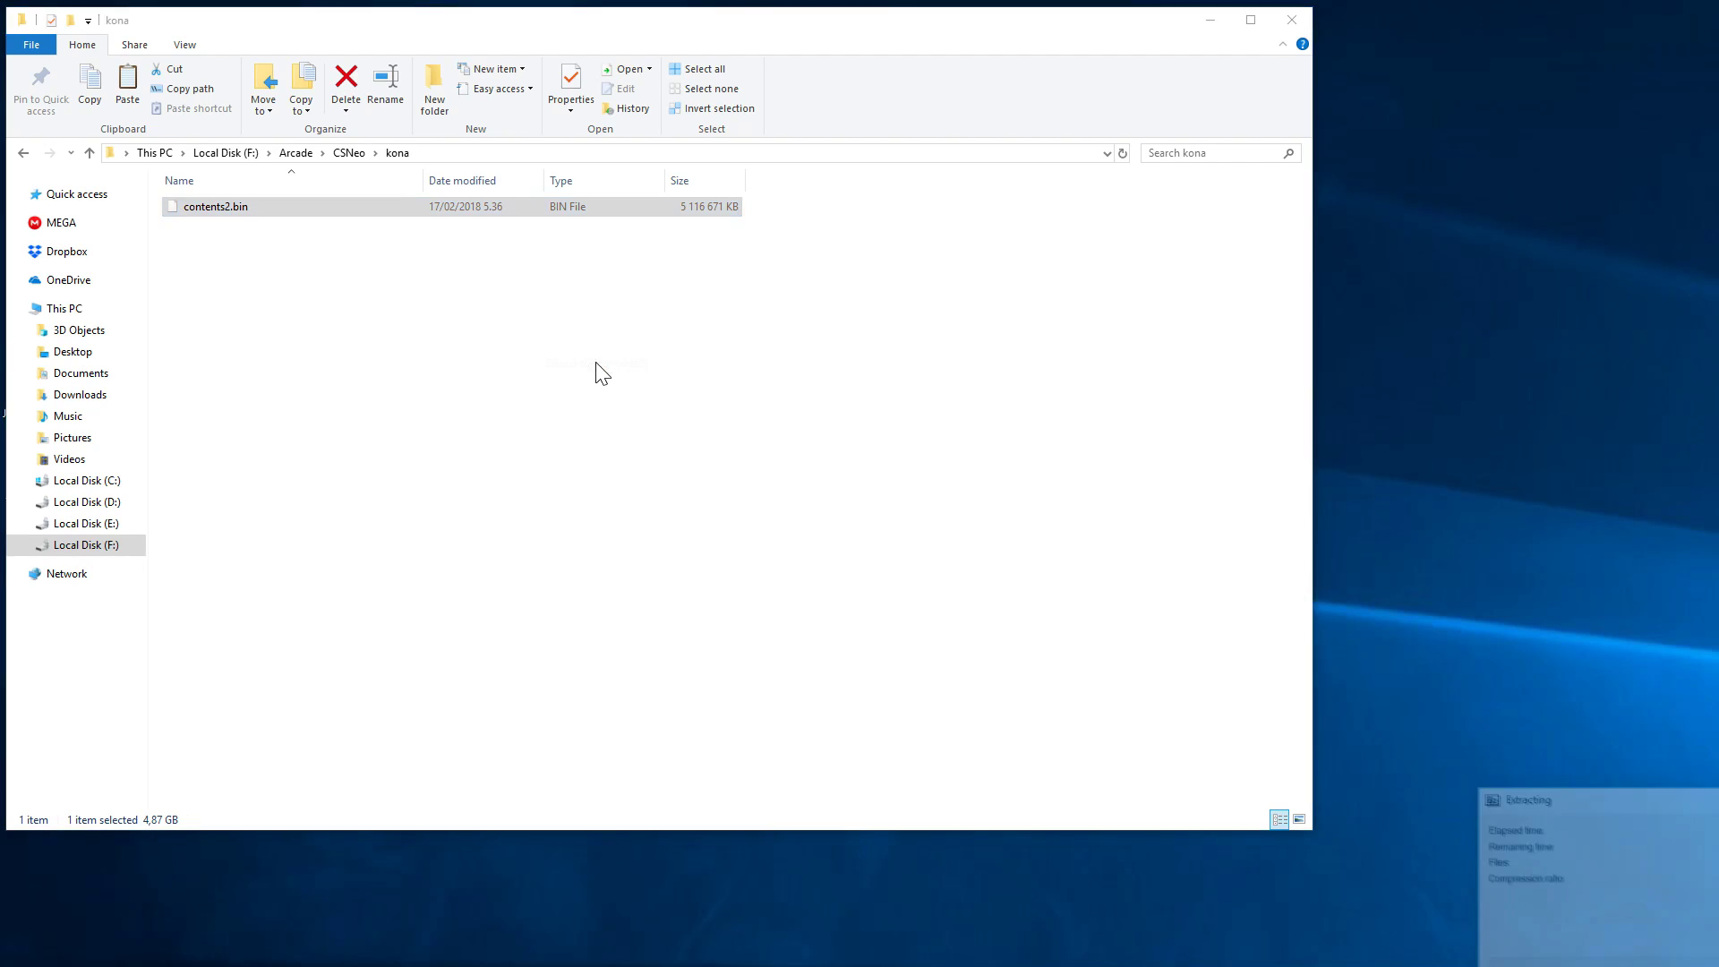
drag(1628, 799, 390, 308)
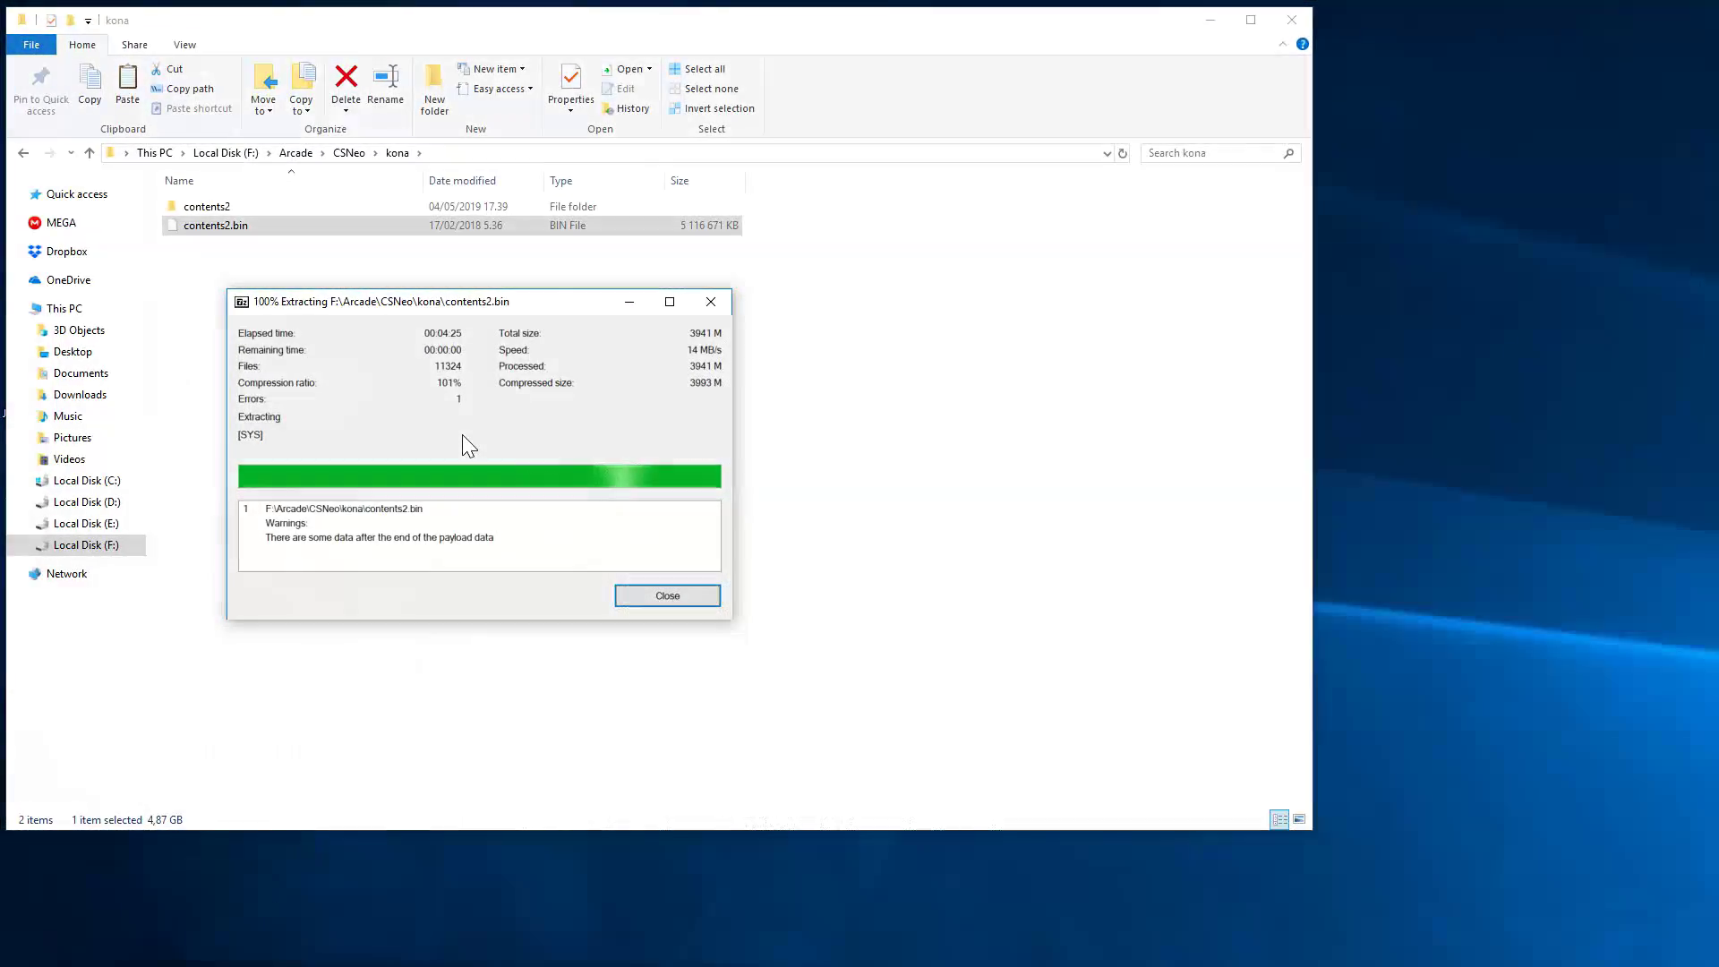
click(674, 594)
Open the linux folder inside contents2\csneo2 to reach the extracted game files
double_click(251, 207)
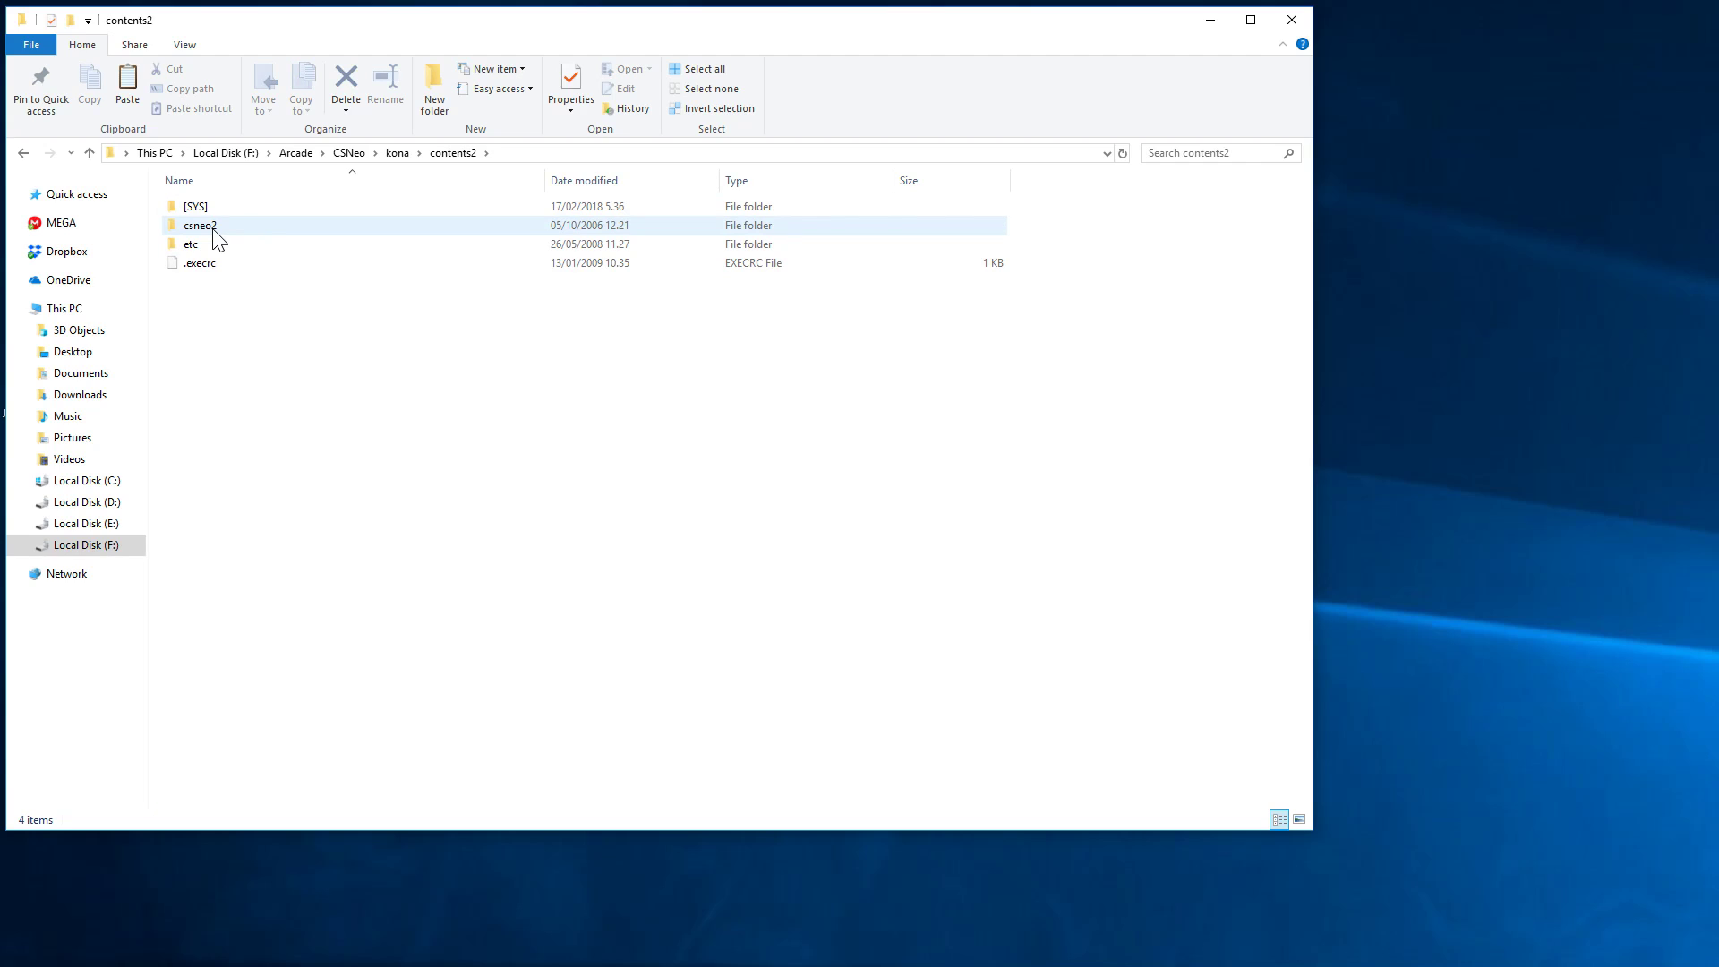
double_click(215, 230)
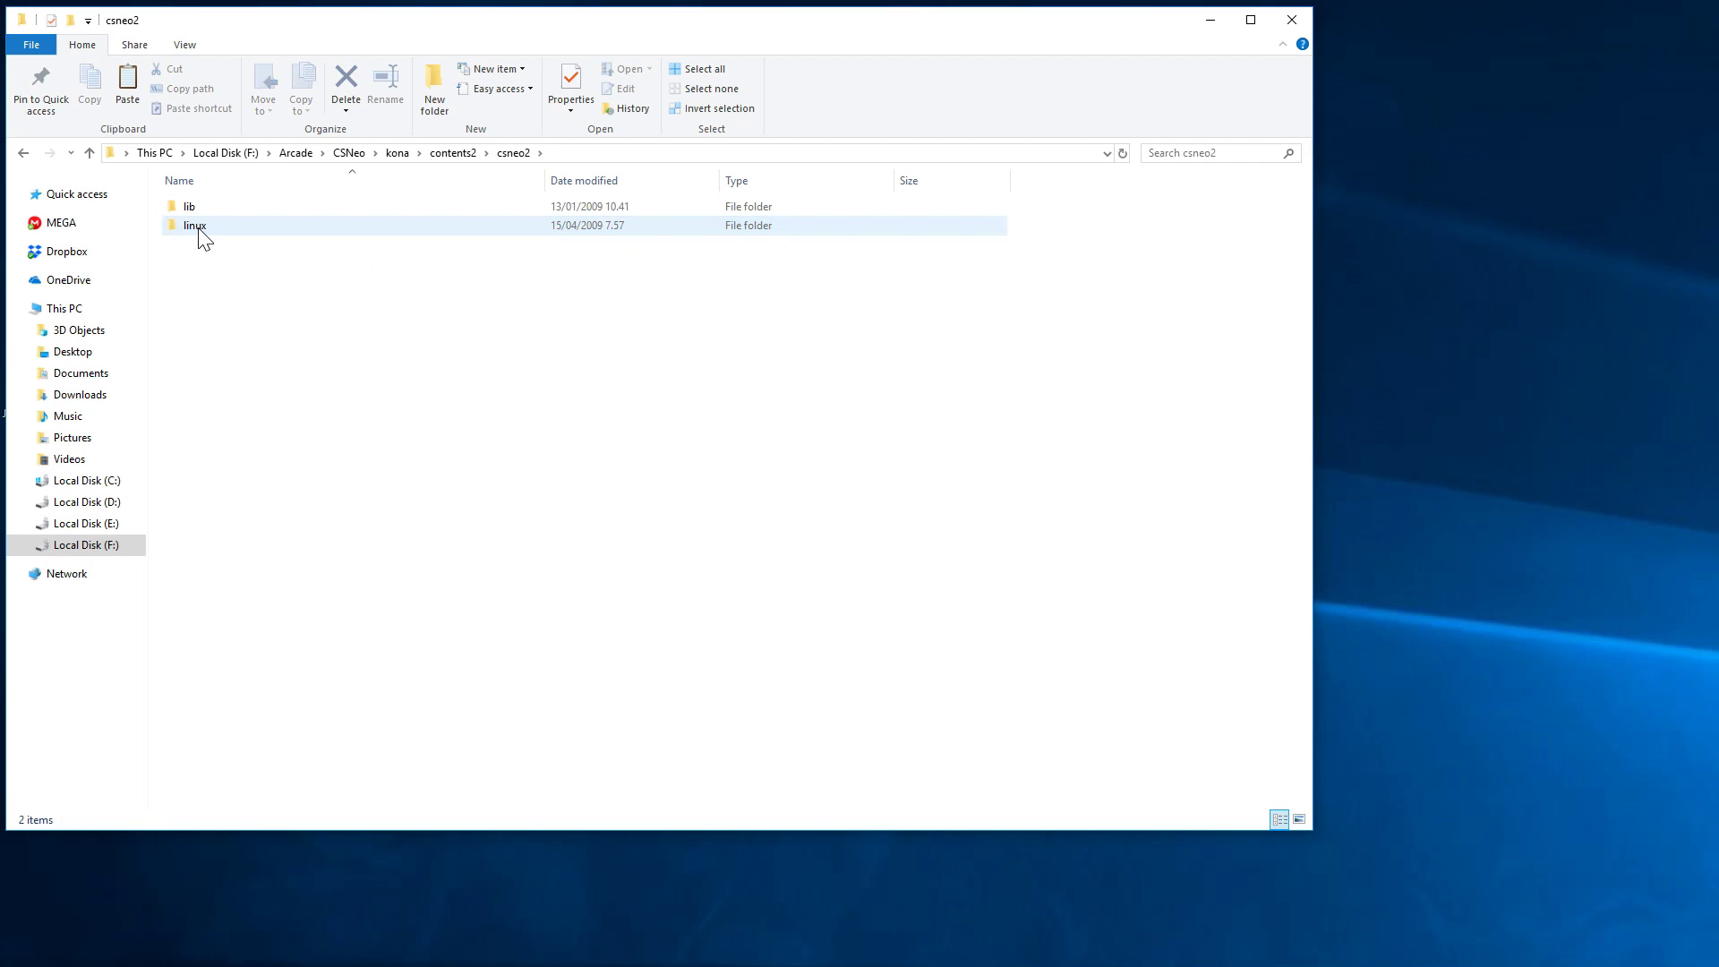
double_click(203, 229)
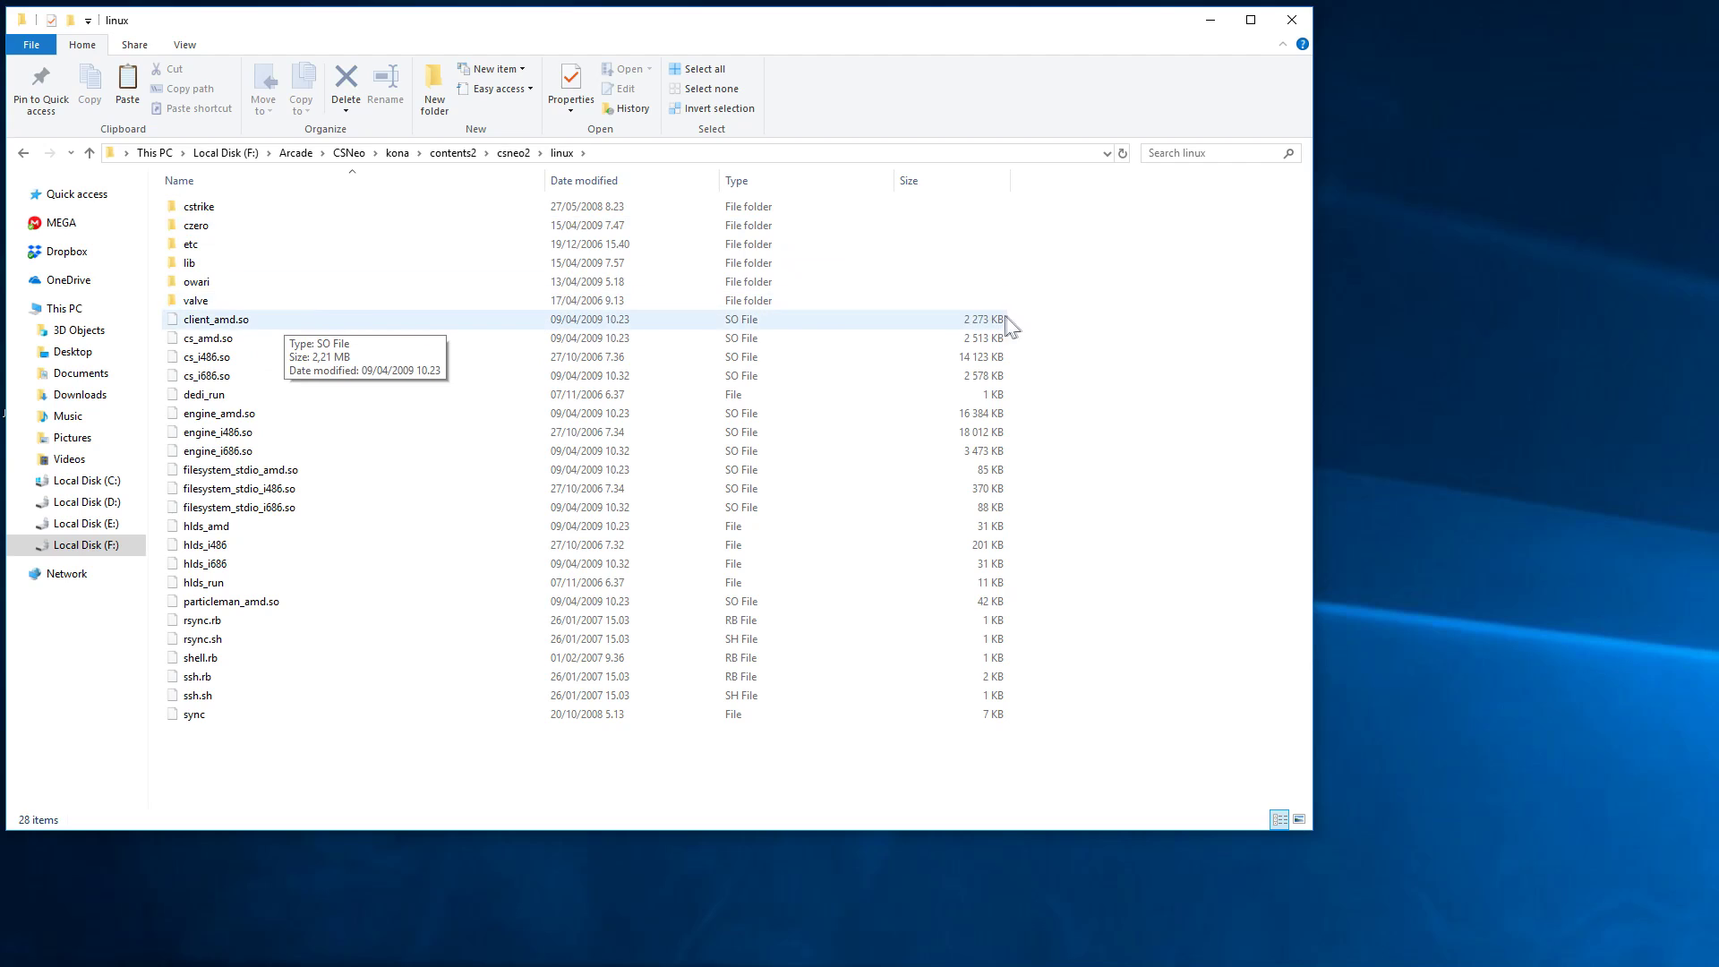
drag(1059, 318, 1061, 618)
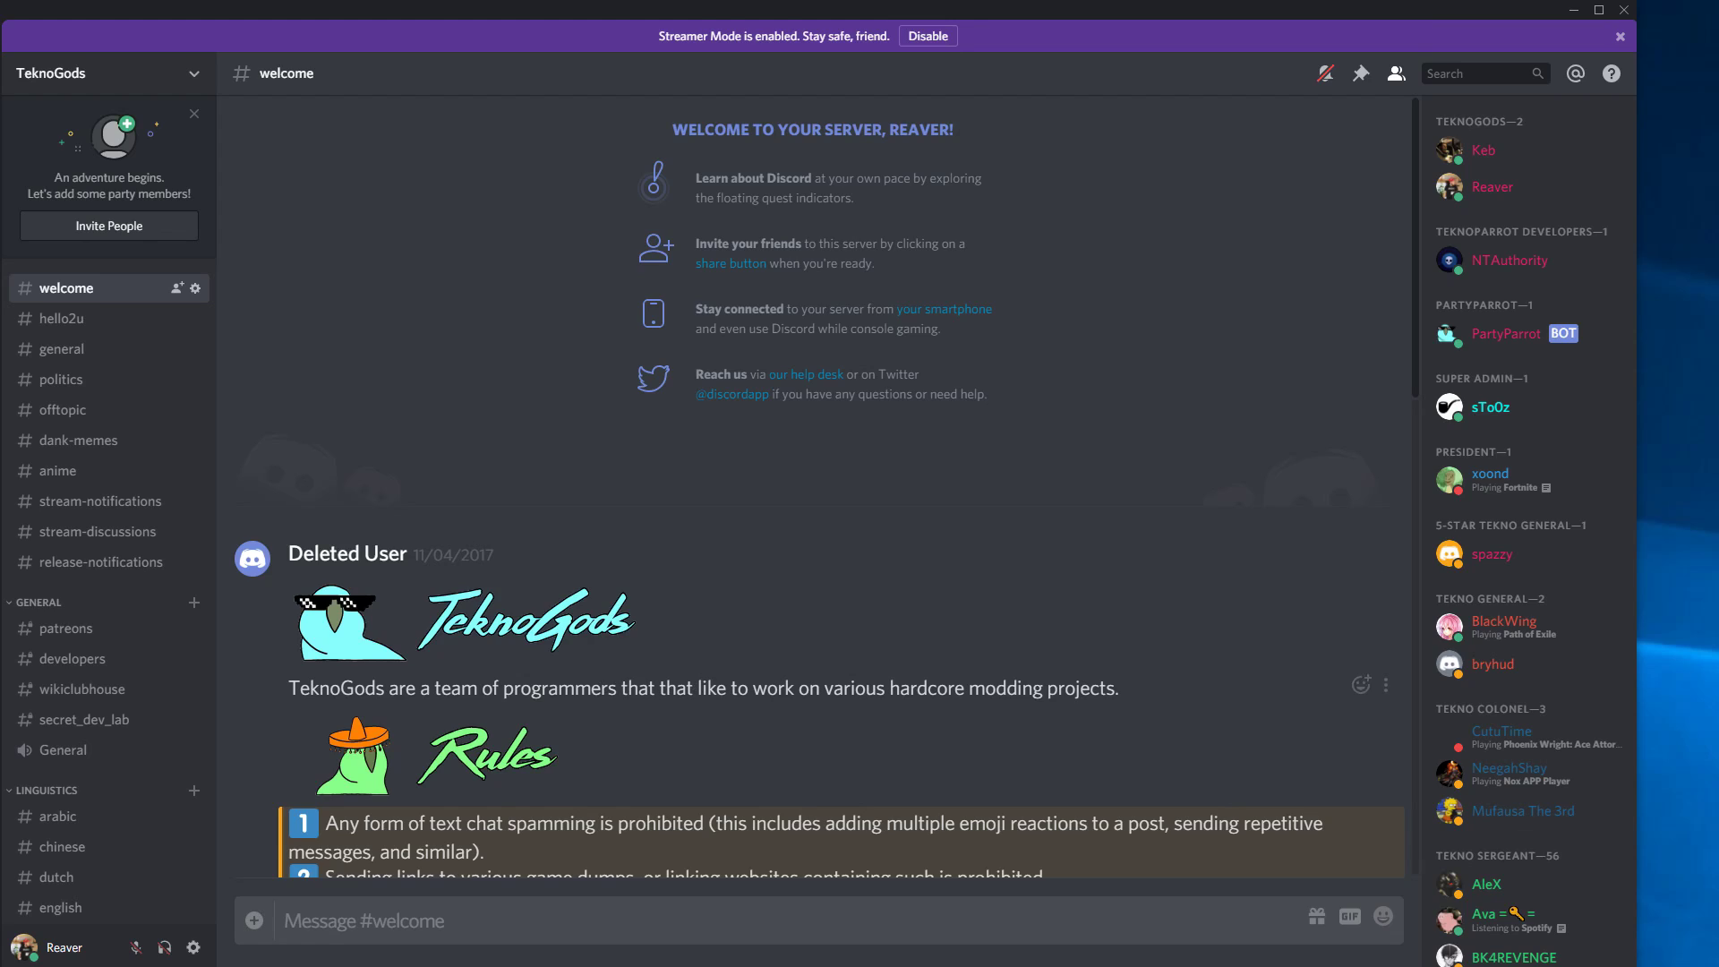
Read the rules, social links and joining instructions in the TeknoGods server's welcome channel on Discord
scroll(627, 645, down, 2)
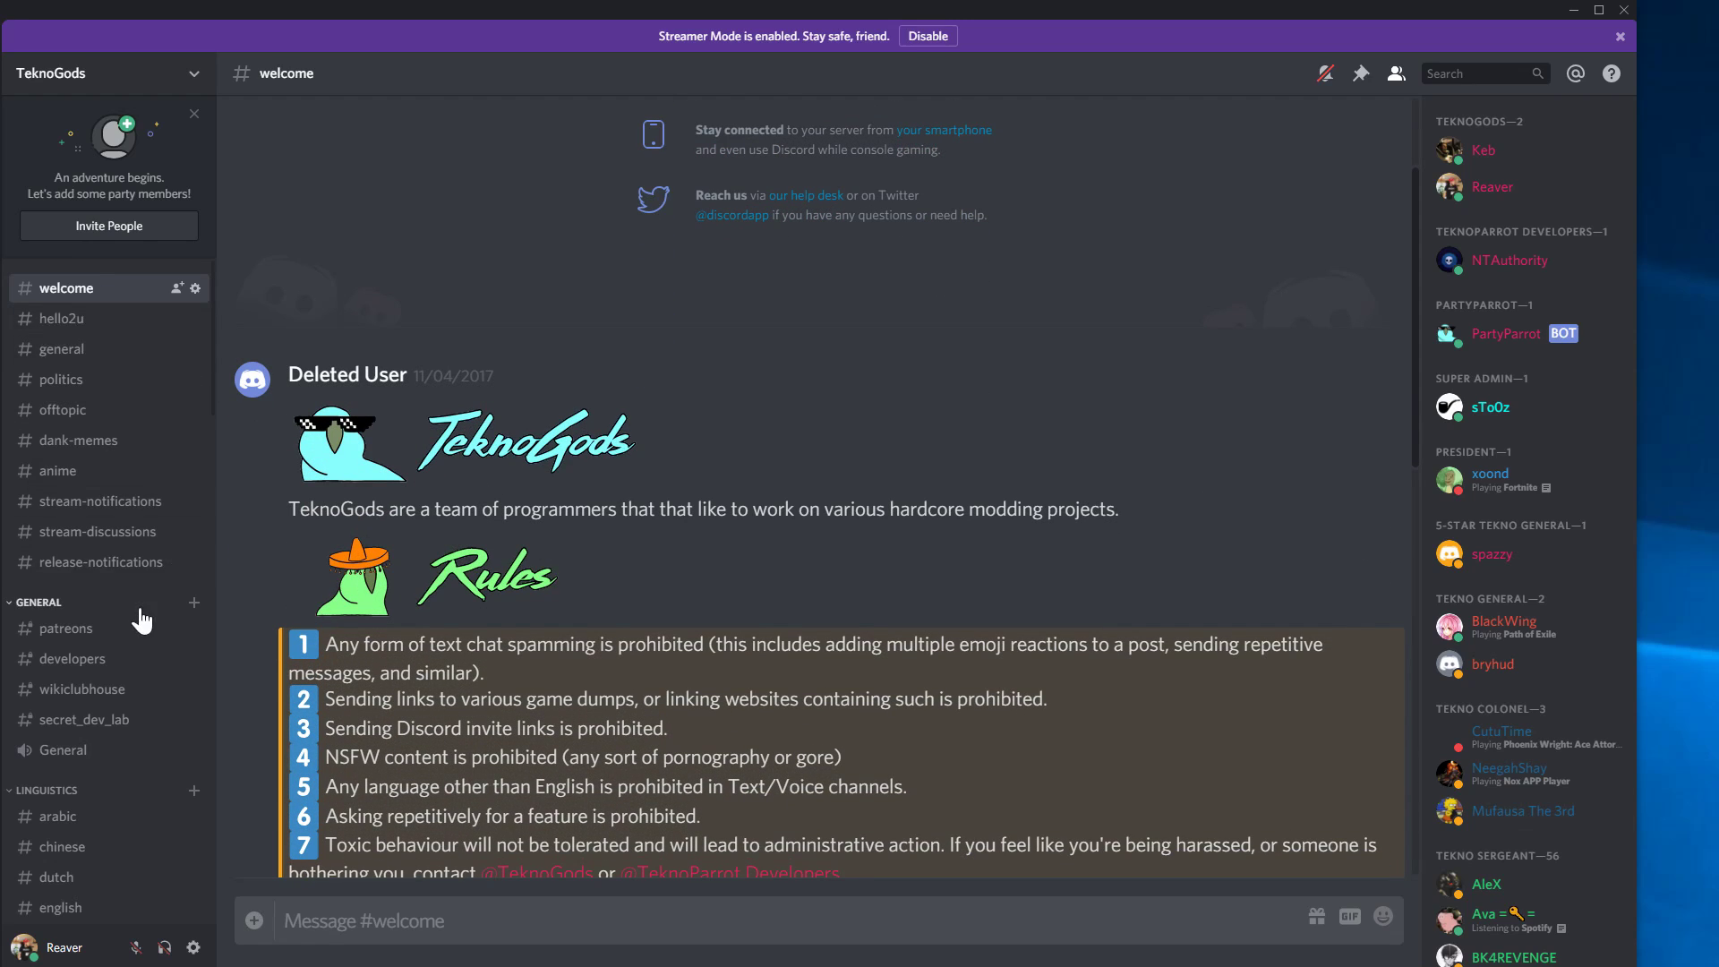
scroll(806, 465, down, 4)
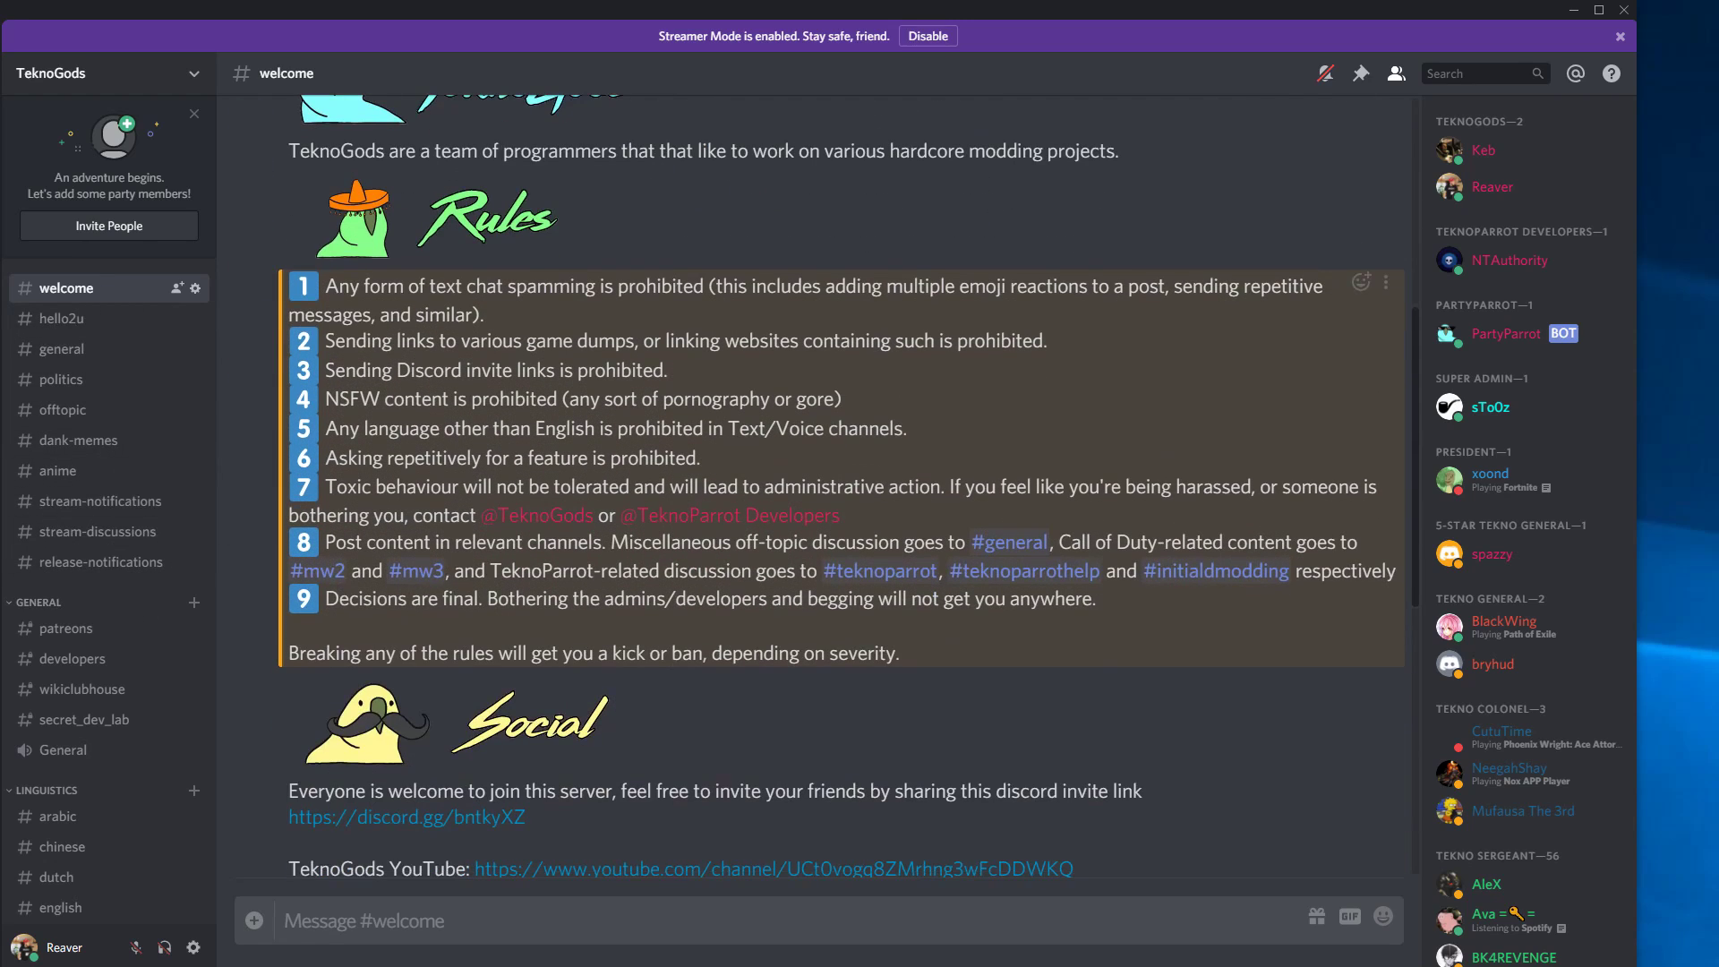
drag(646, 307, 913, 265)
scroll(905, 493, down, 4)
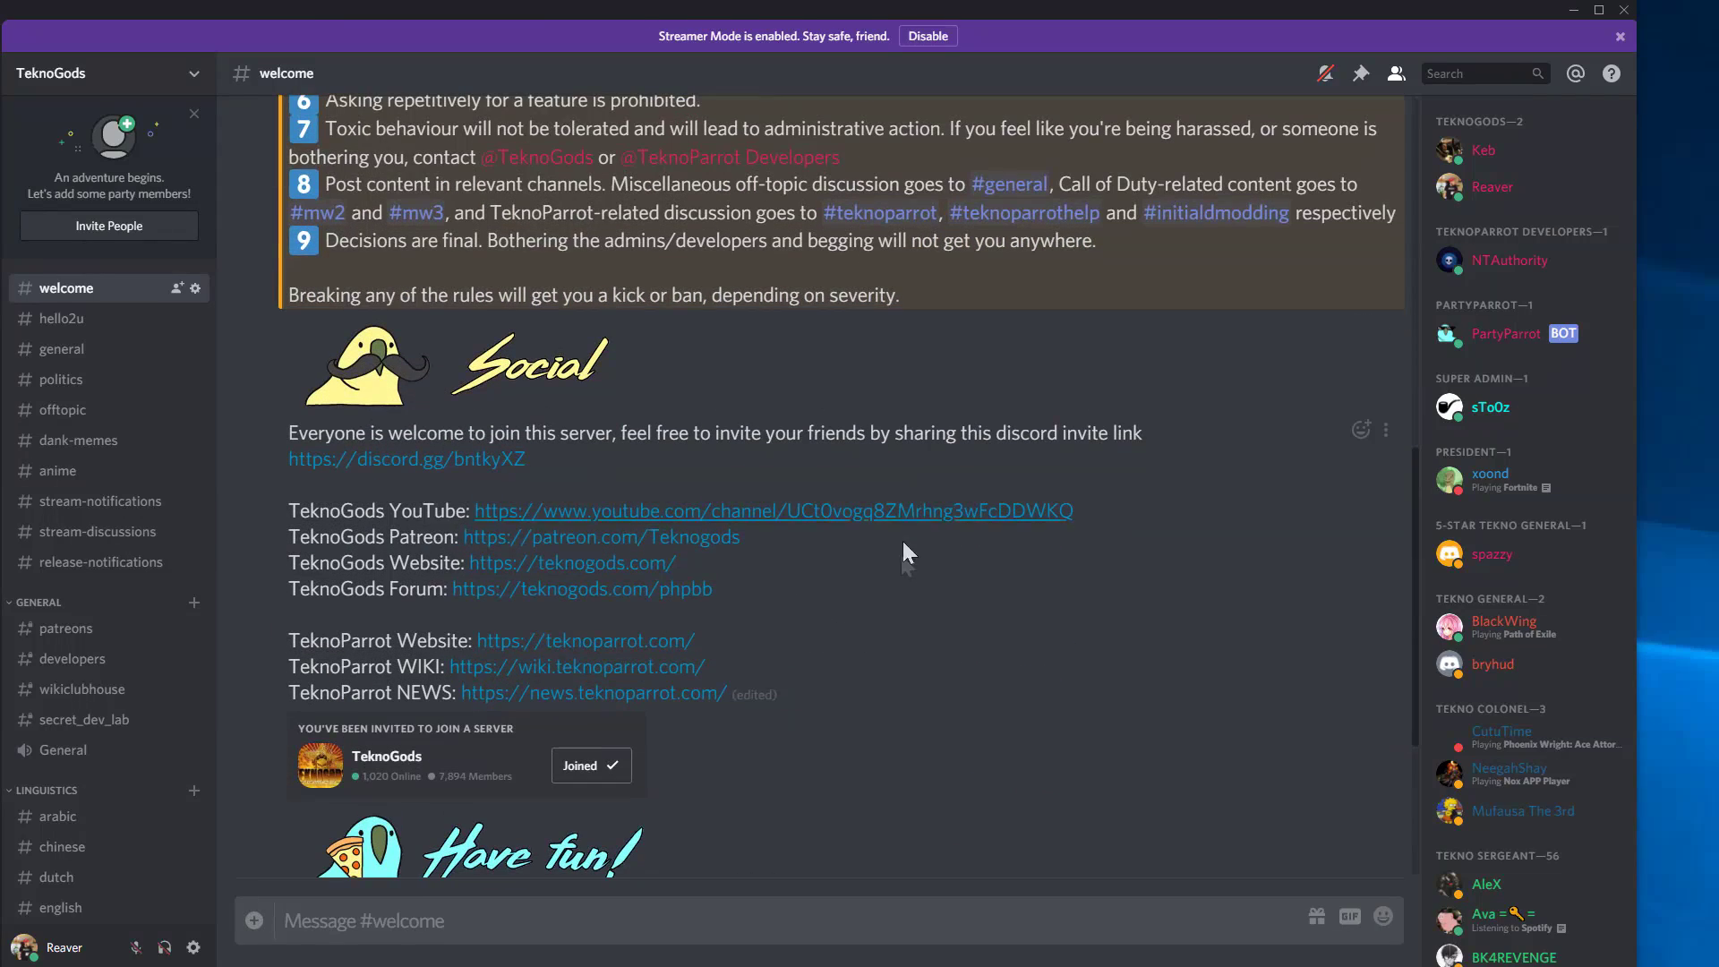
scroll(874, 610, down, 4)
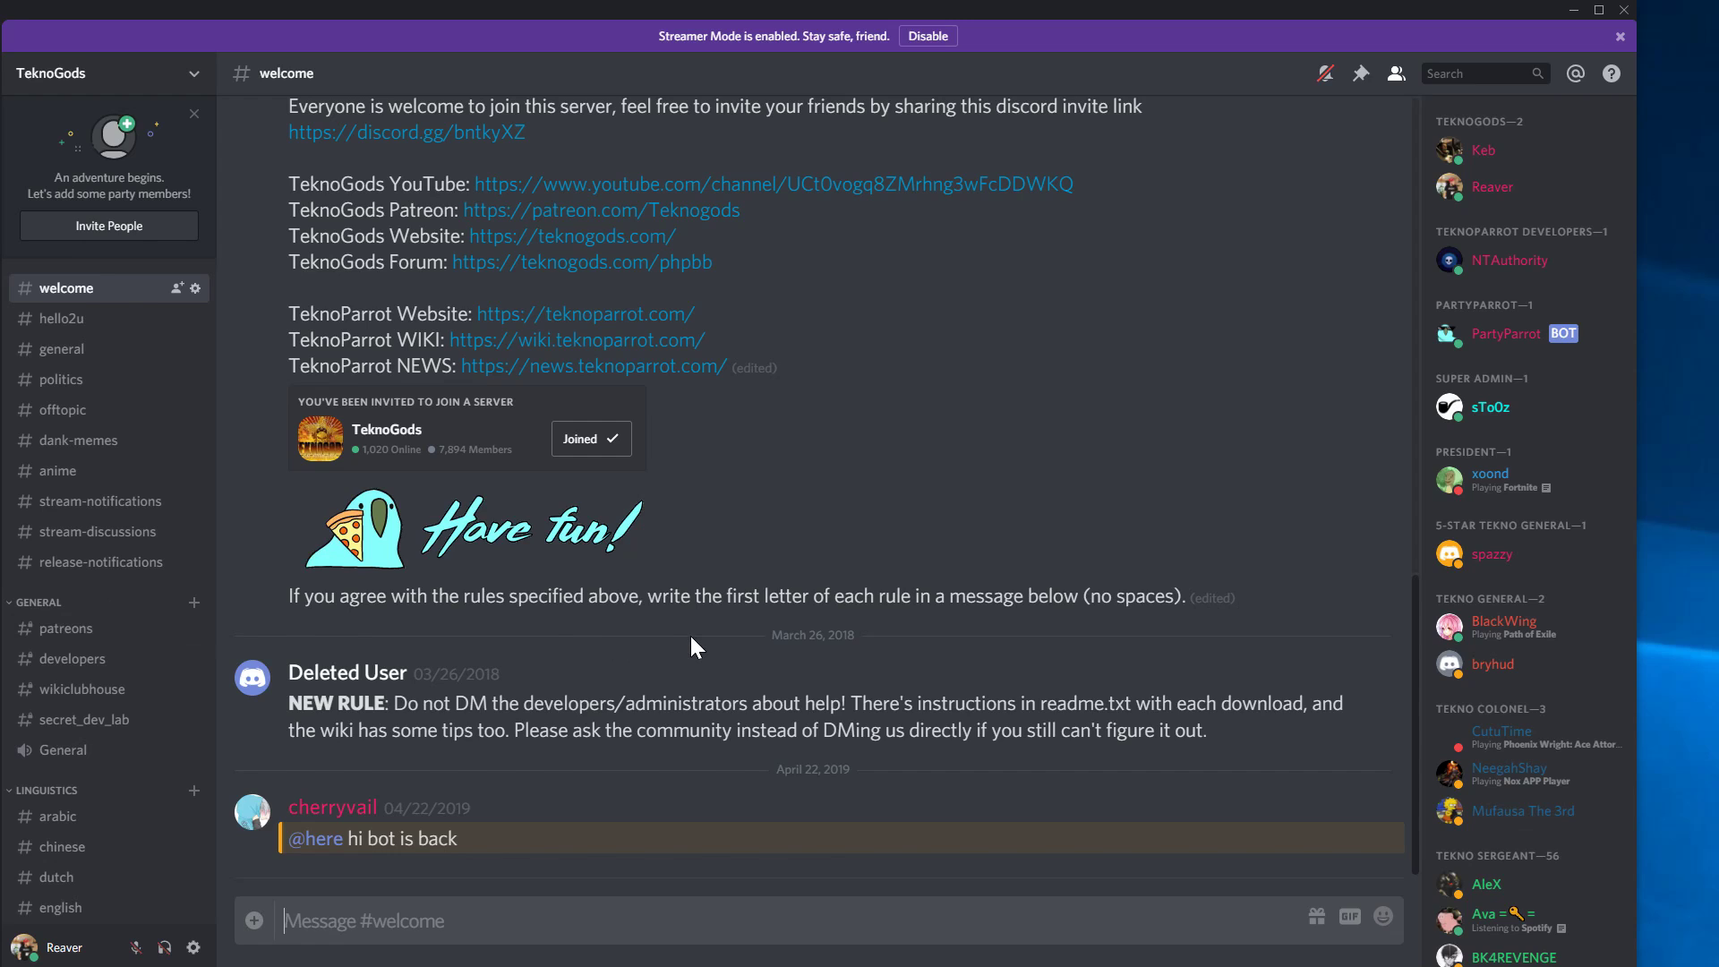
scroll(699, 641, up, 10)
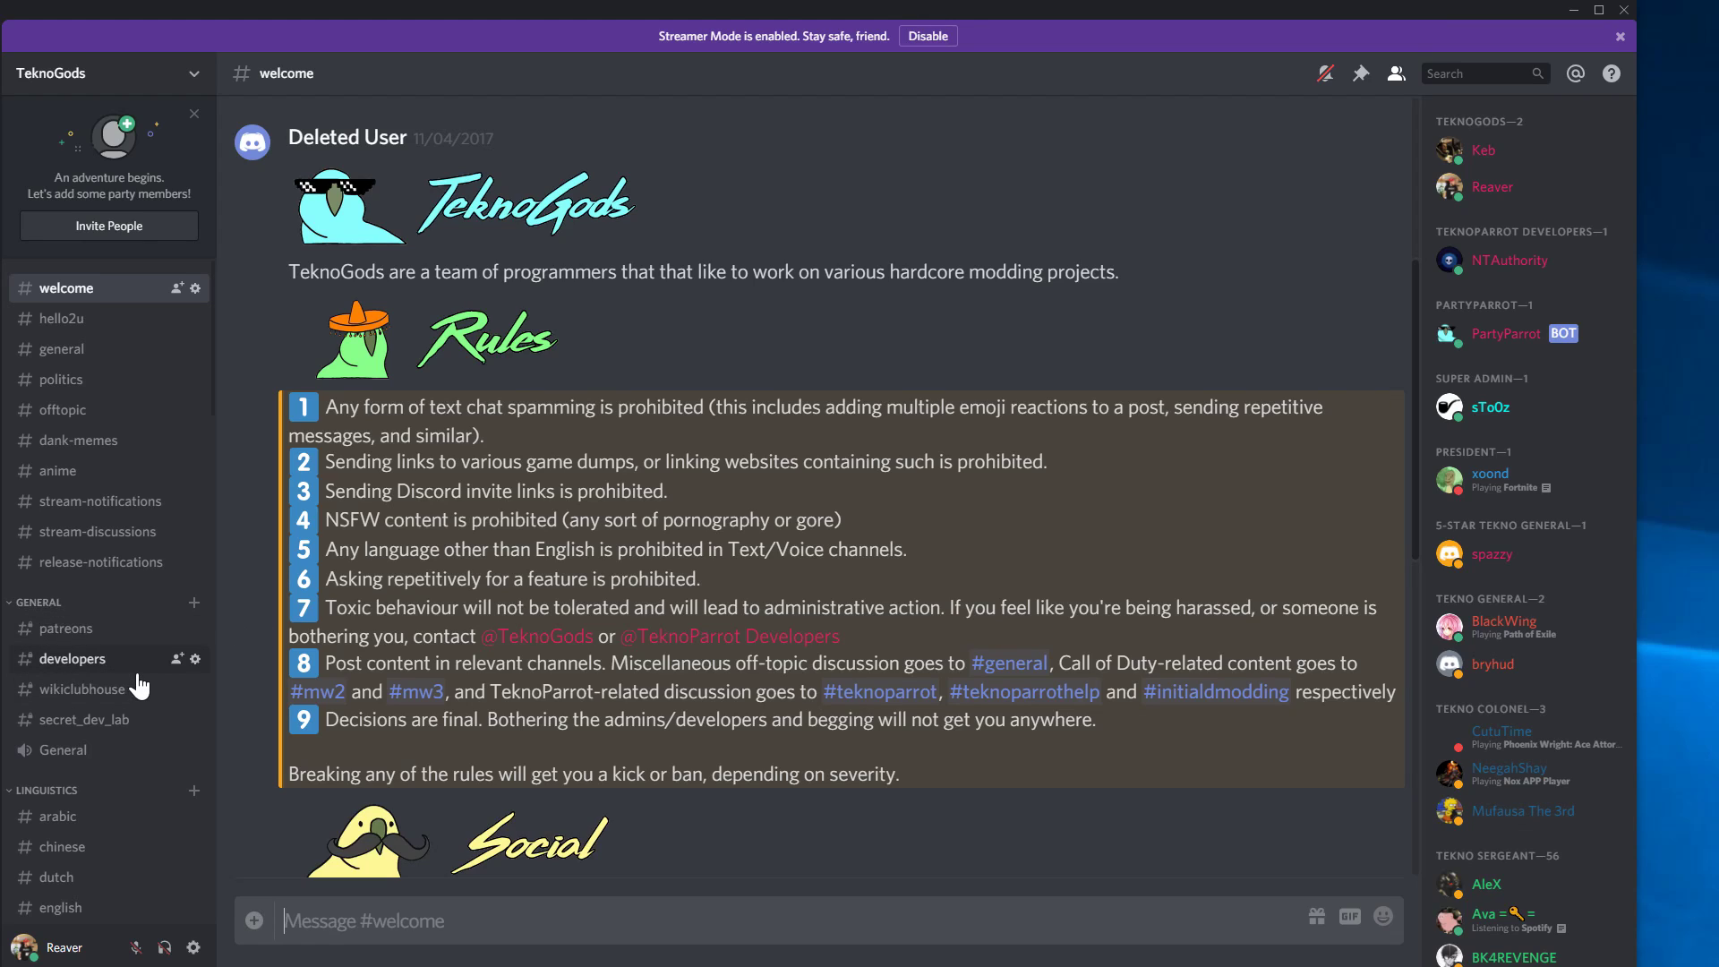
Download CSNEOlibs_updated.rar from the "Counter-Strike NEO required files" post in the fixes-channel
scroll(139, 685, down, 3)
scroll(141, 702, down, 7)
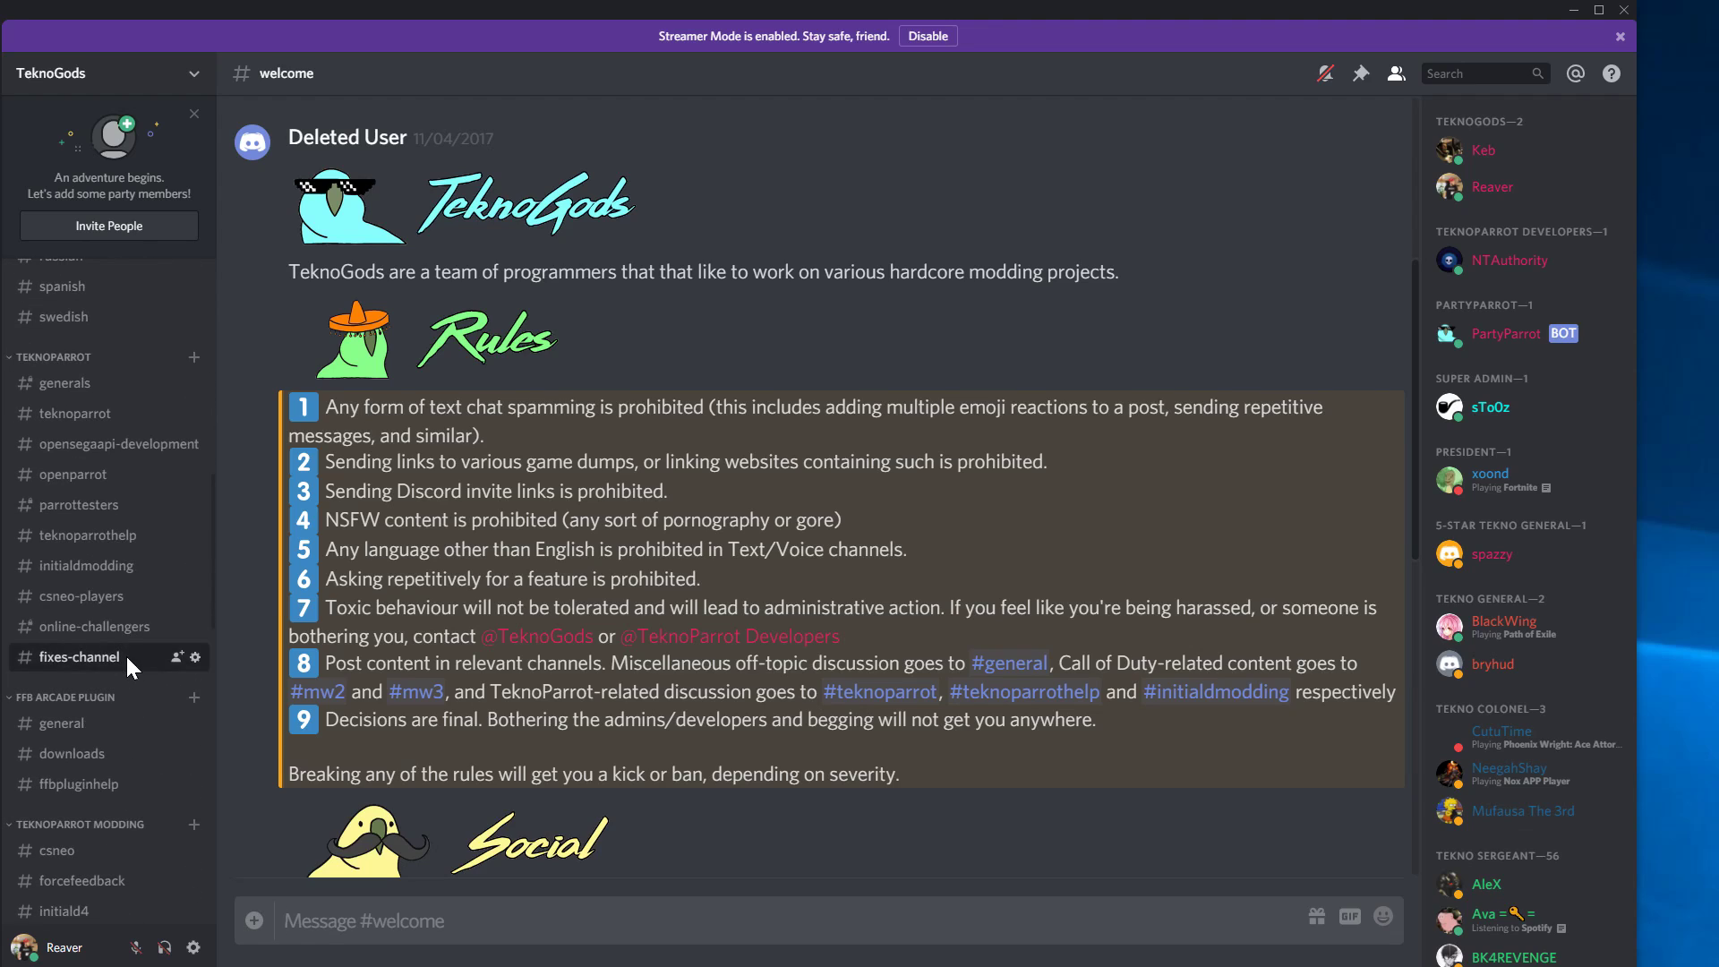
click(125, 656)
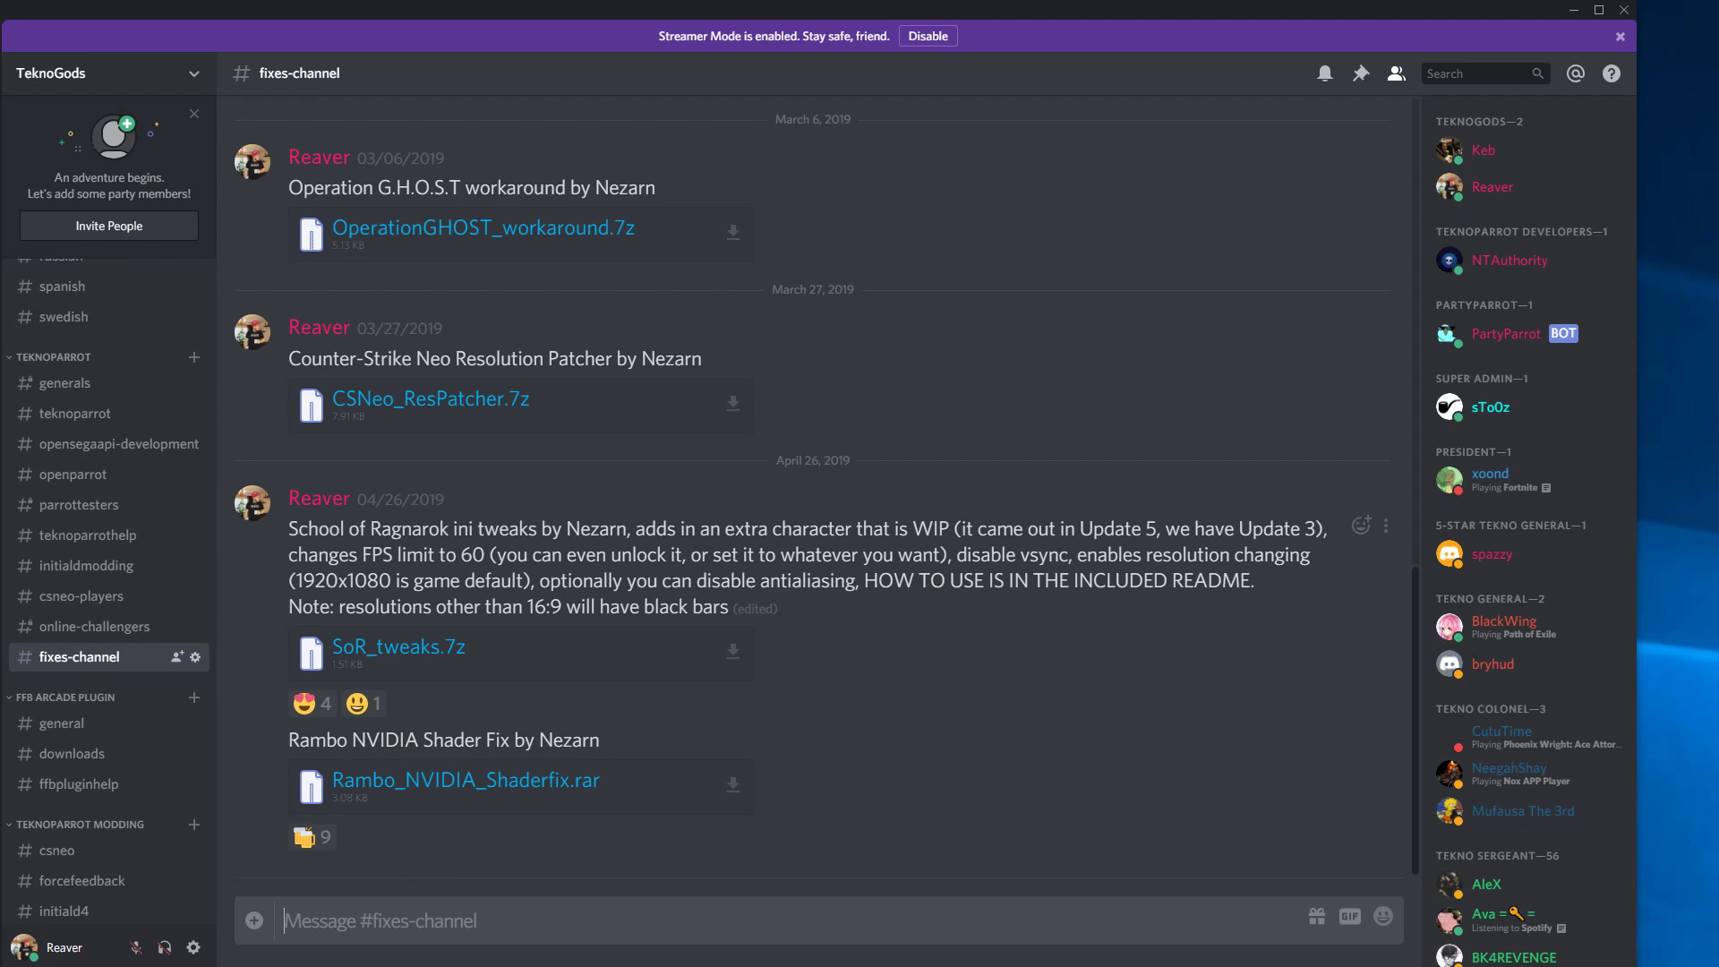
mouse_move(711, 356)
mouse_down()
mouse_move(282, 367)
mouse_move(740, 348)
mouse_up()
scroll(623, 374, up, 2)
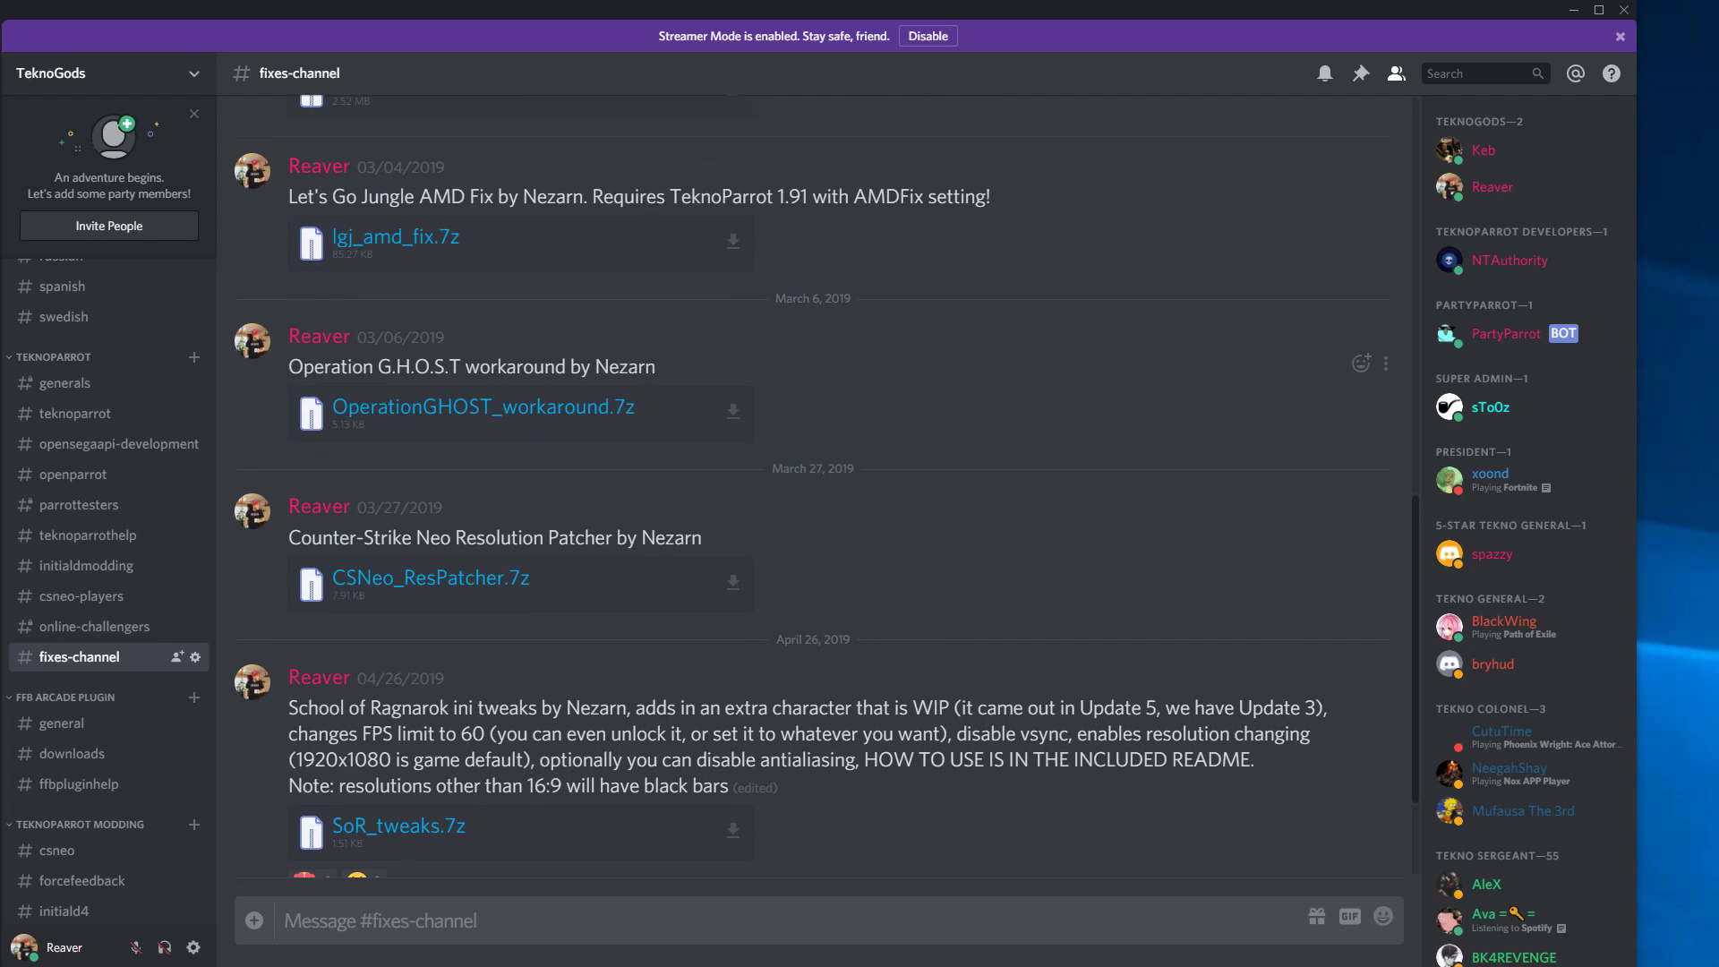
scroll(662, 358, up, 1)
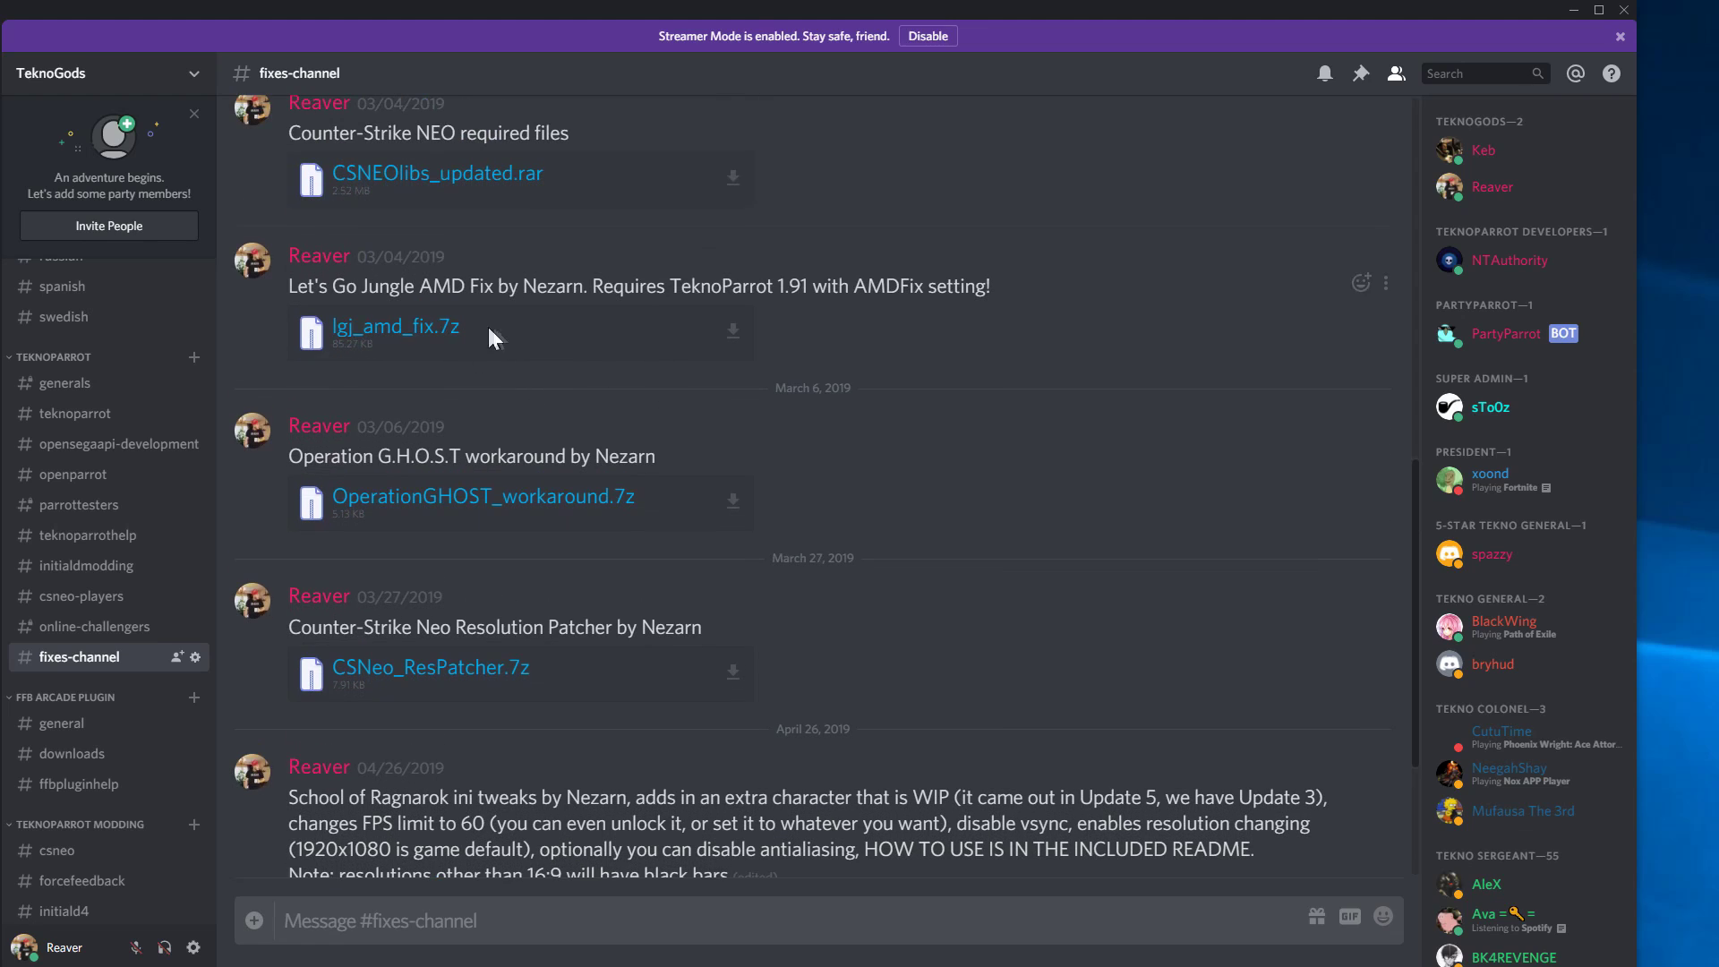
scroll(487, 324, up, 3)
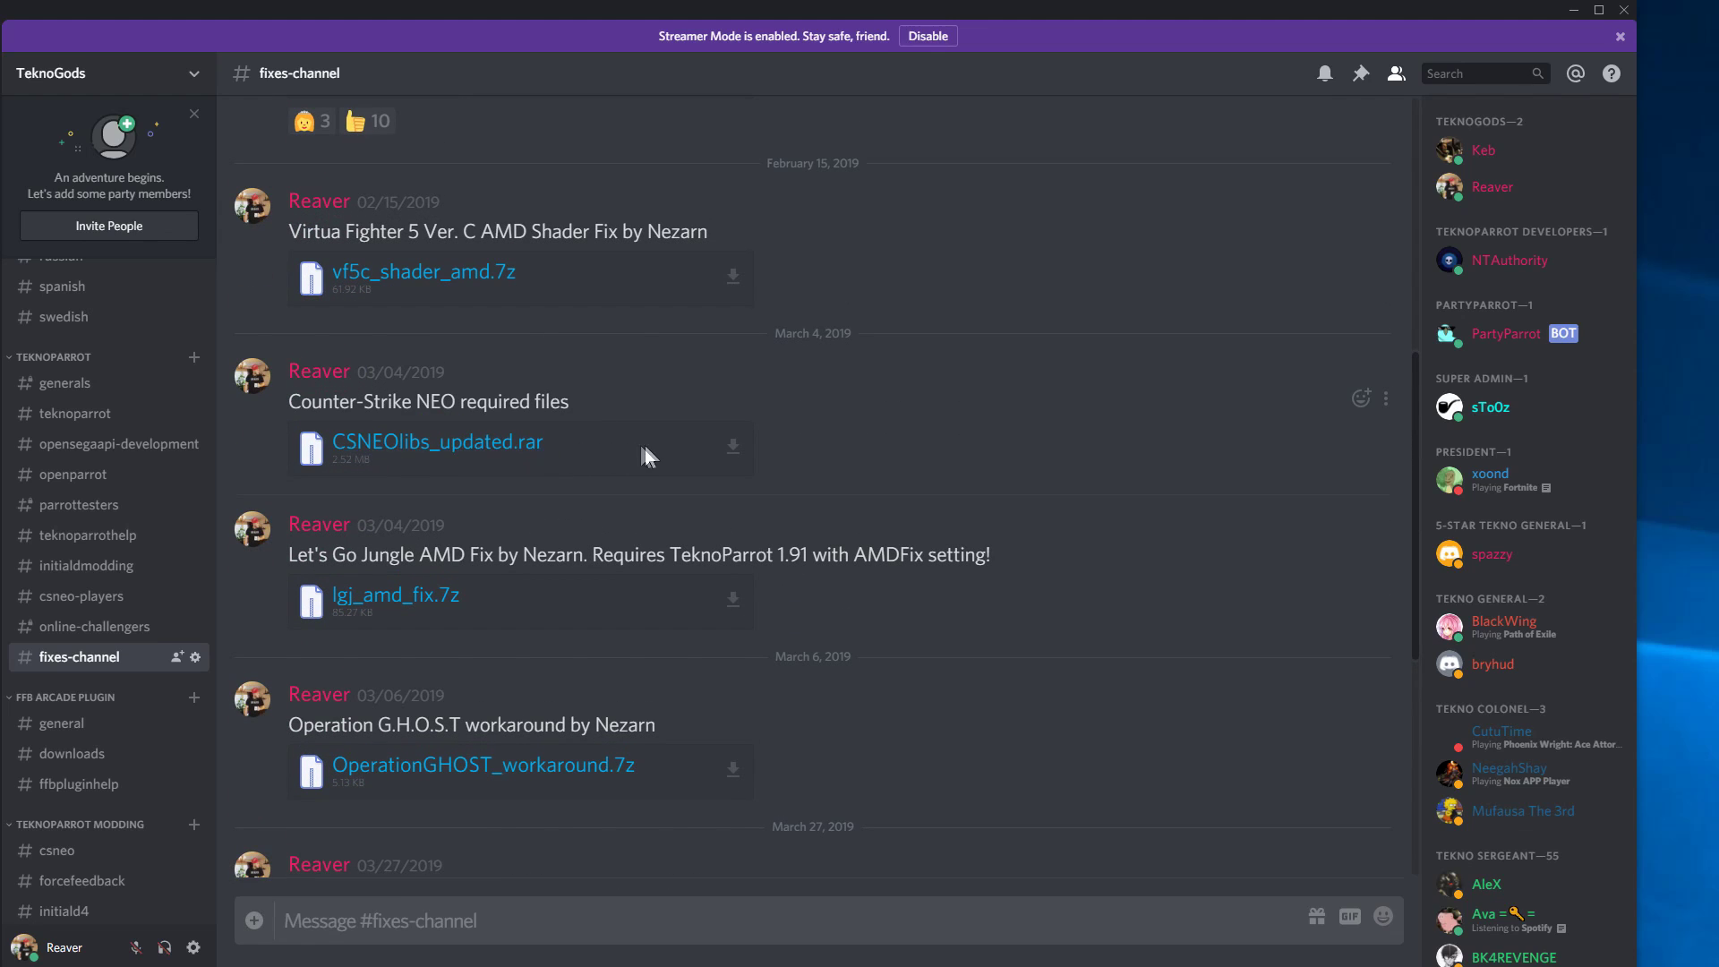
click(731, 452)
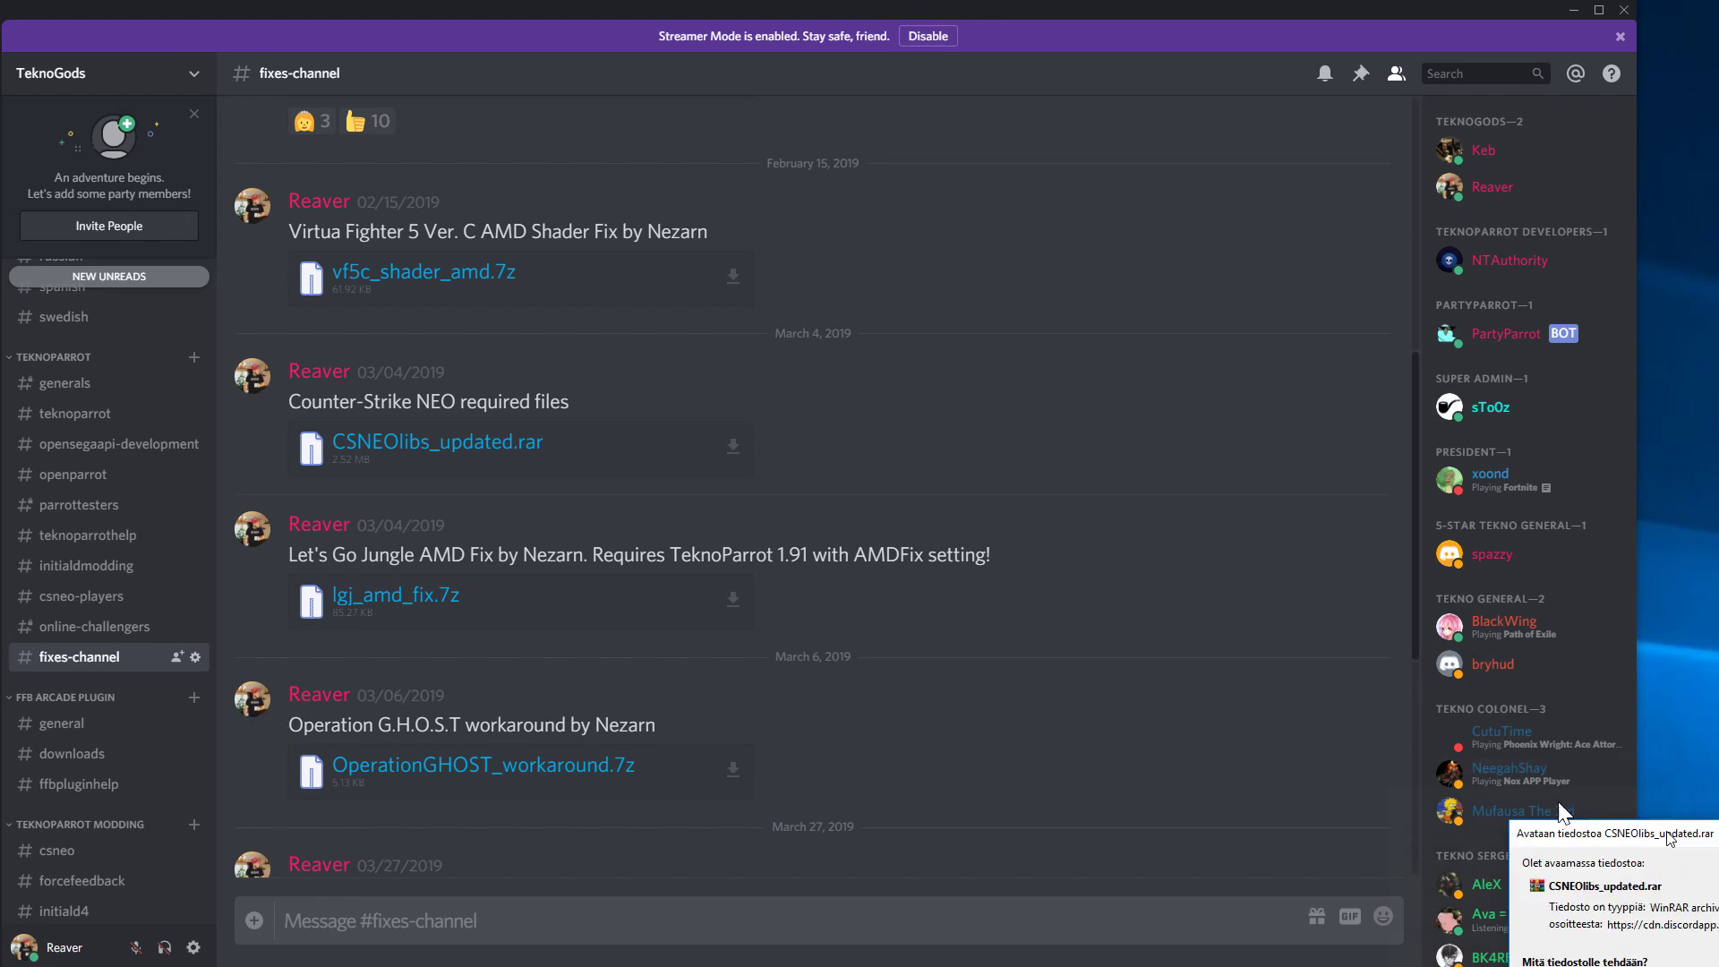
click(993, 739)
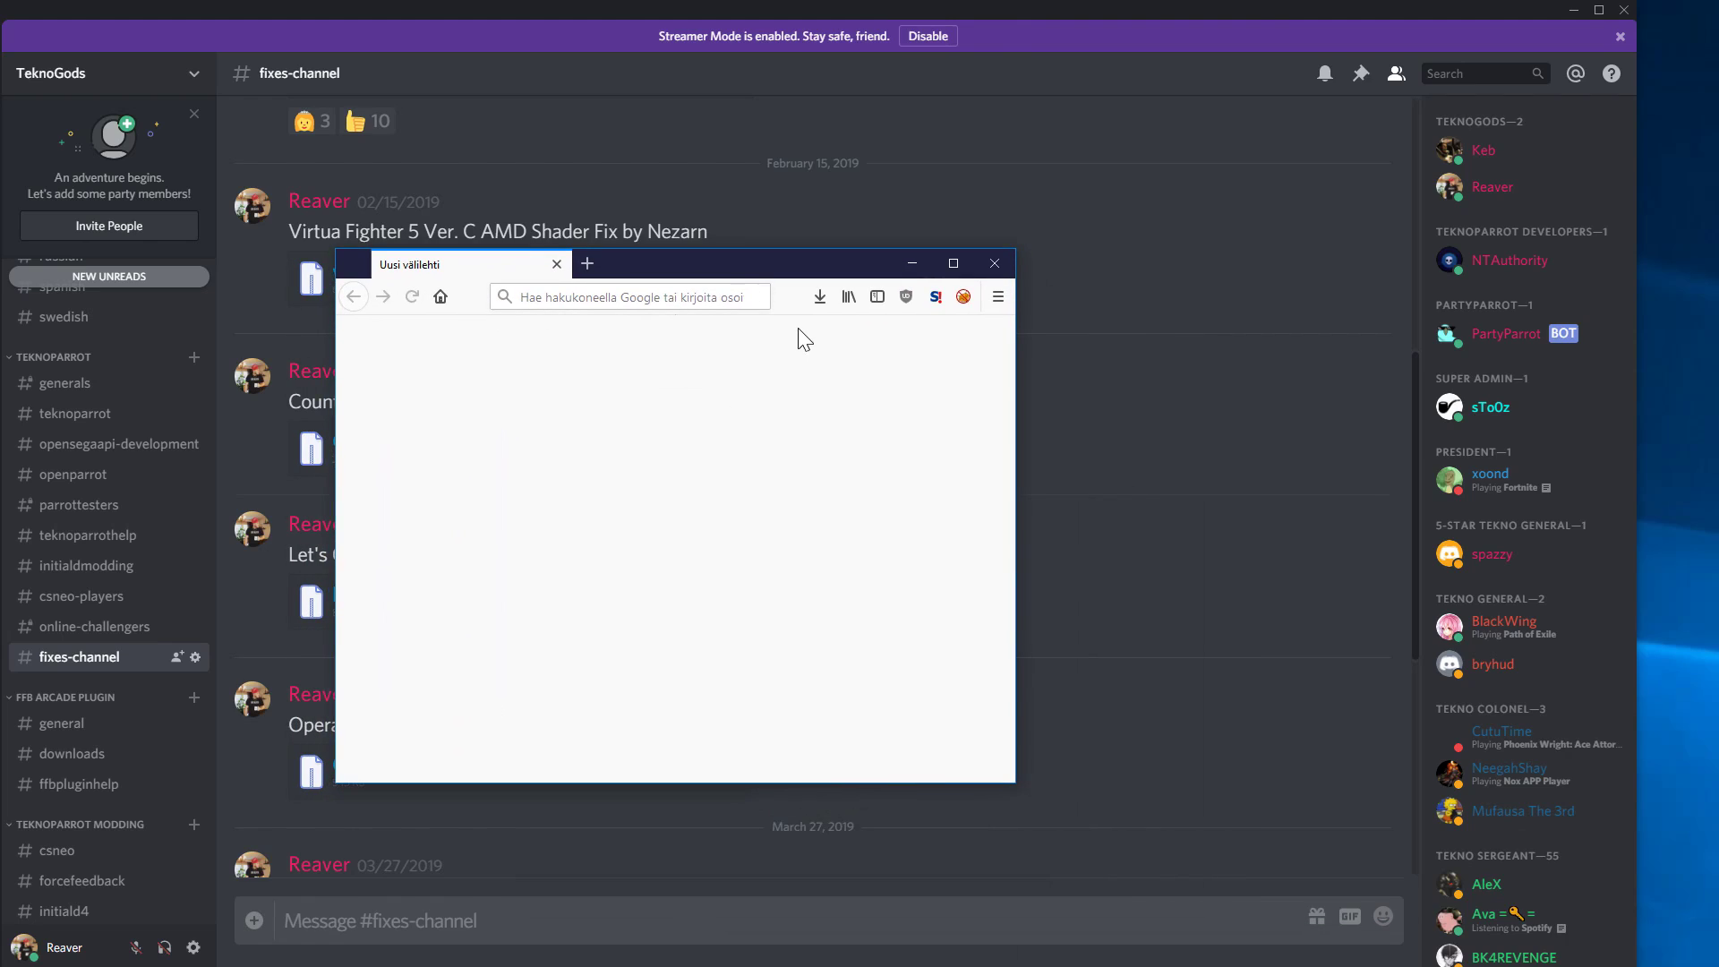
Open the downloaded CSNEOlibs_updated.rar from Firefox and enlarge the archive window to view its full file list
click(819, 297)
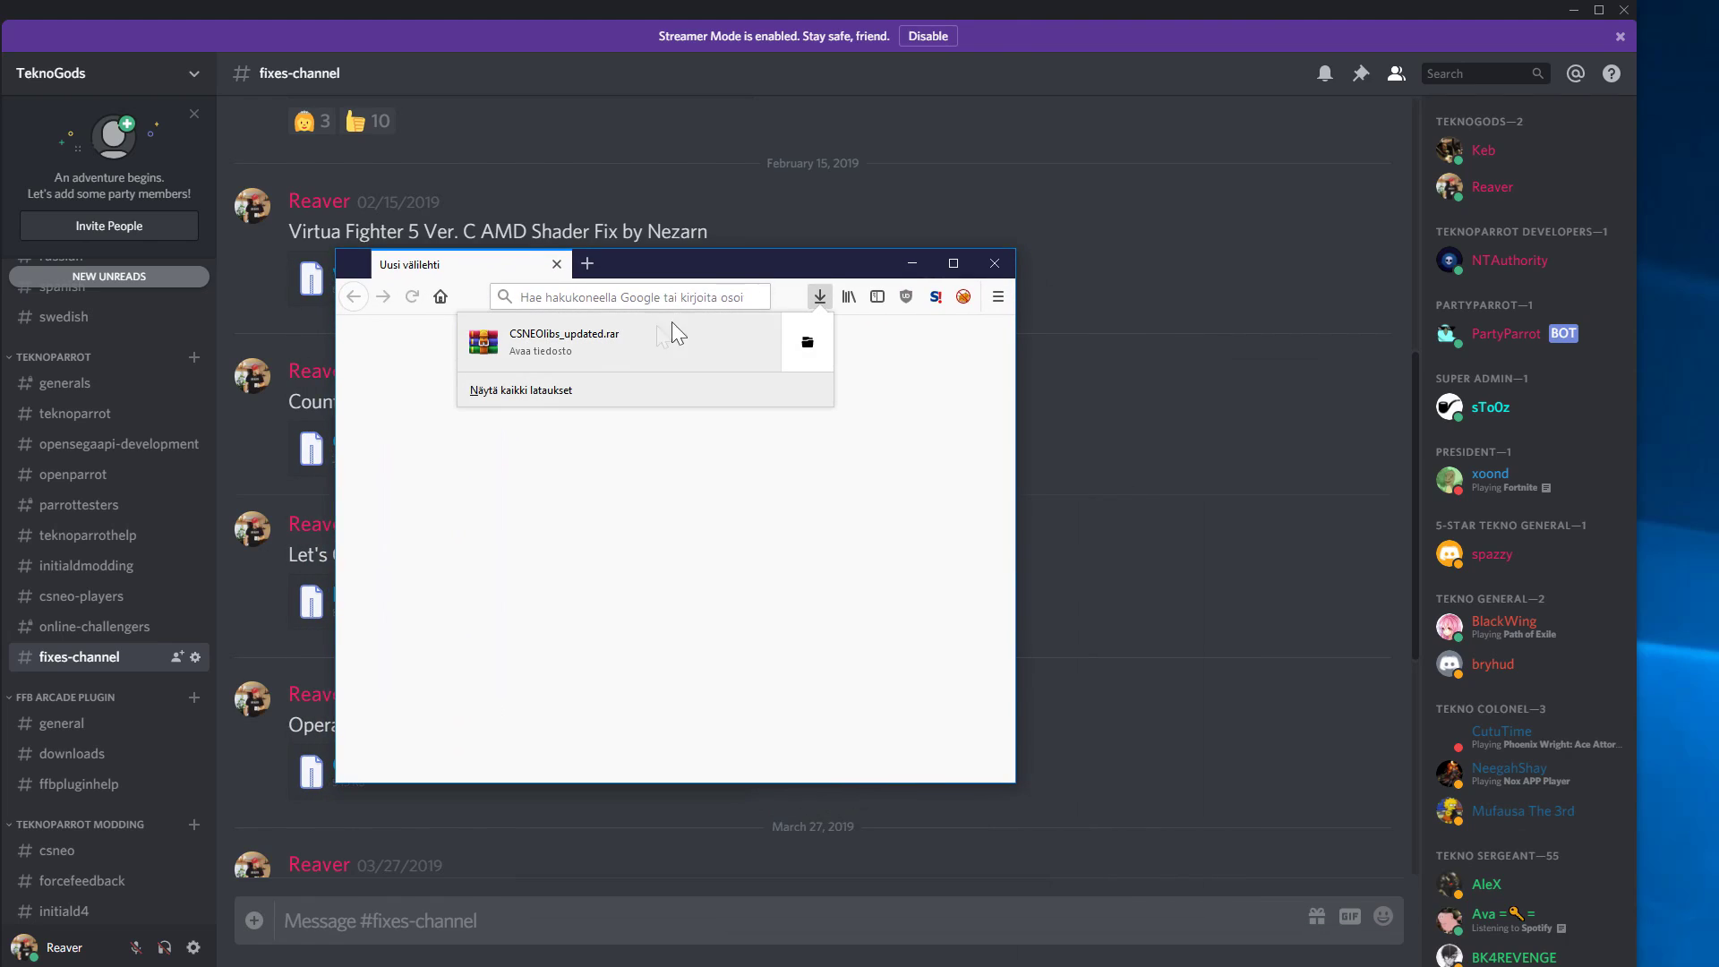
click(595, 353)
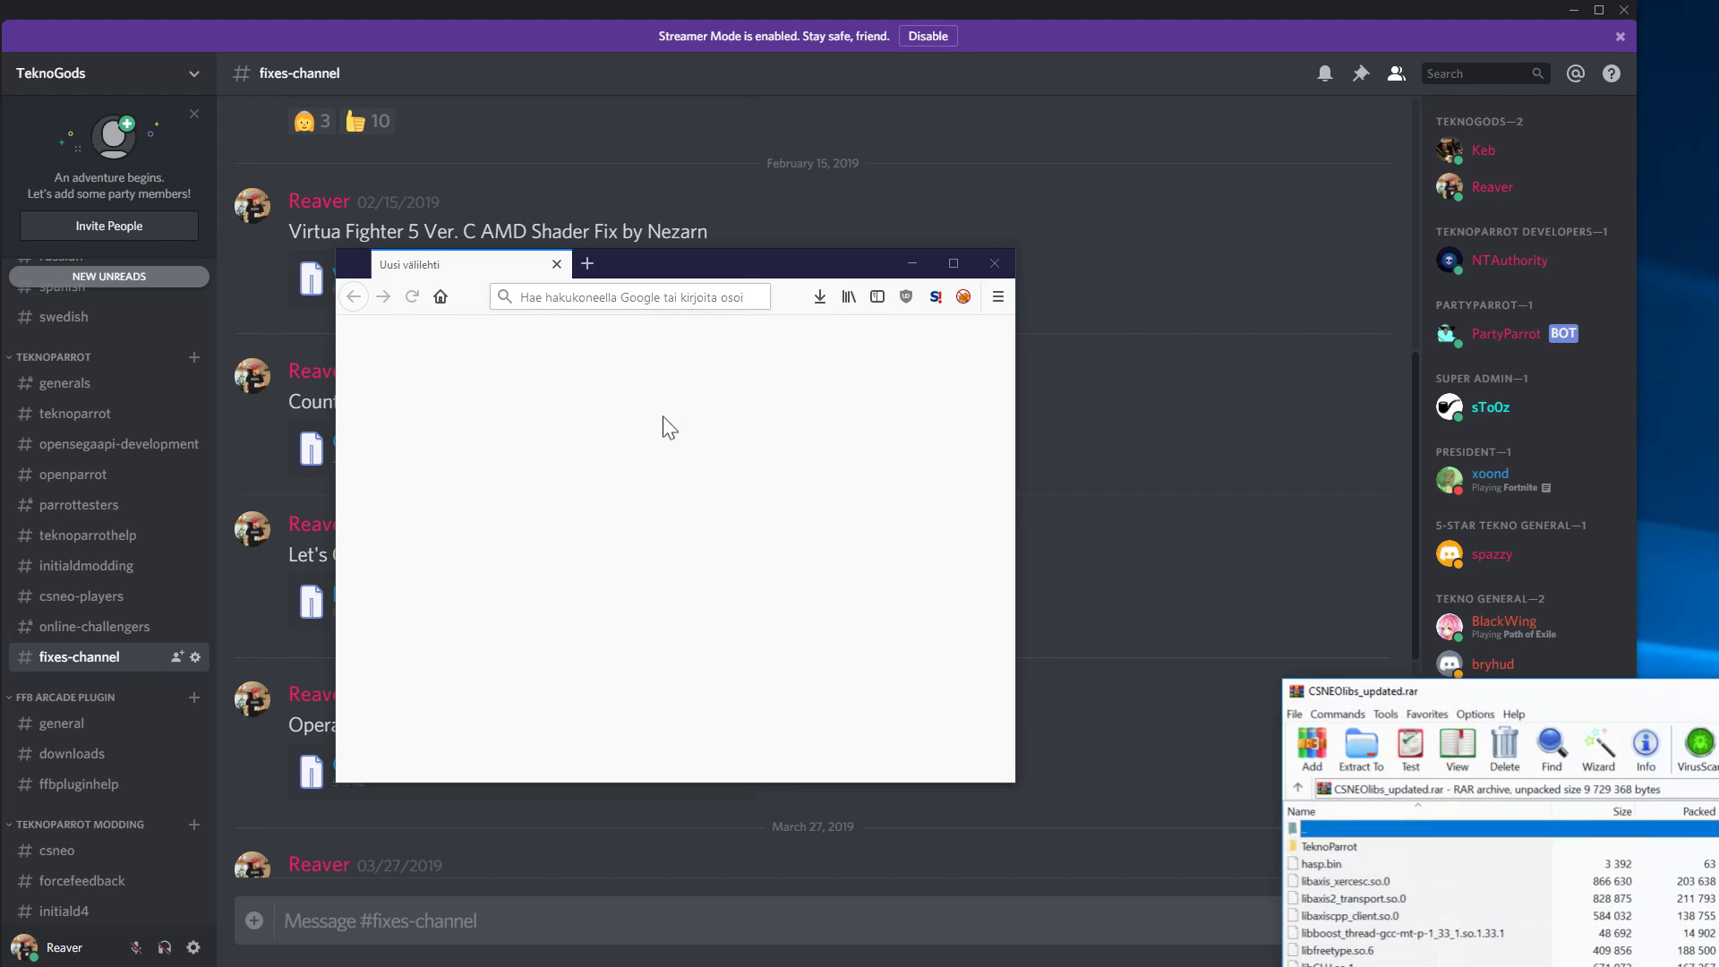
drag(1508, 707, 578, 340)
scroll(625, 508, down, 3)
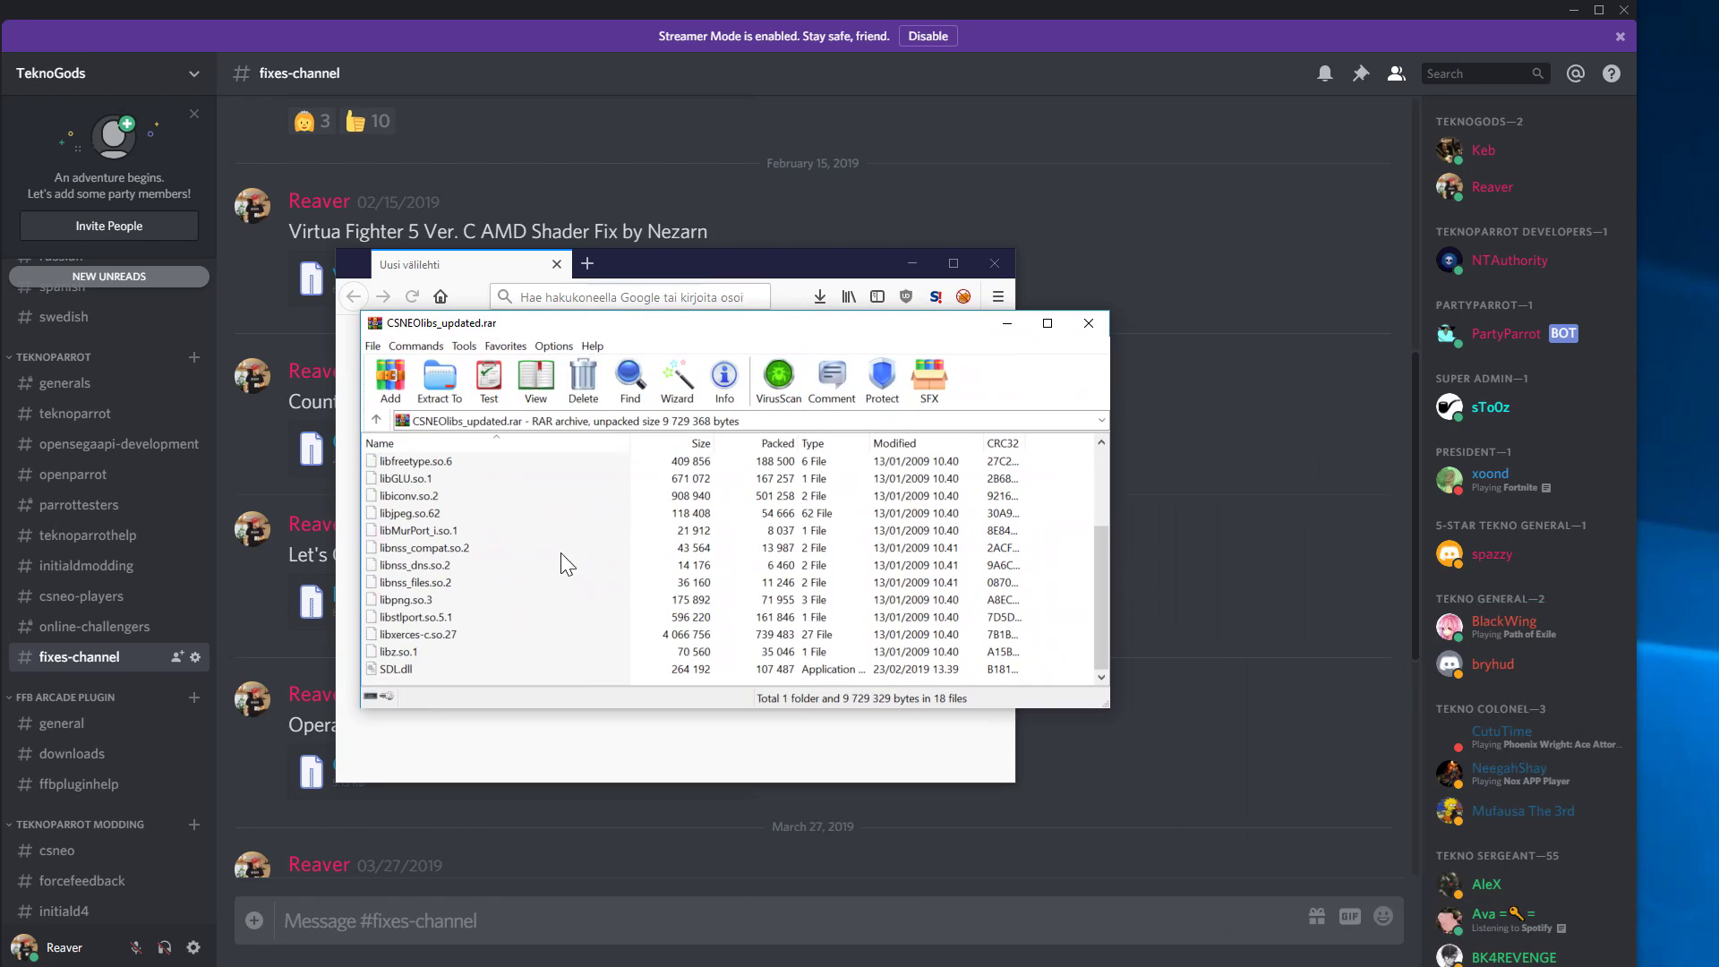
scroll(555, 564, up, 3)
key(Home)
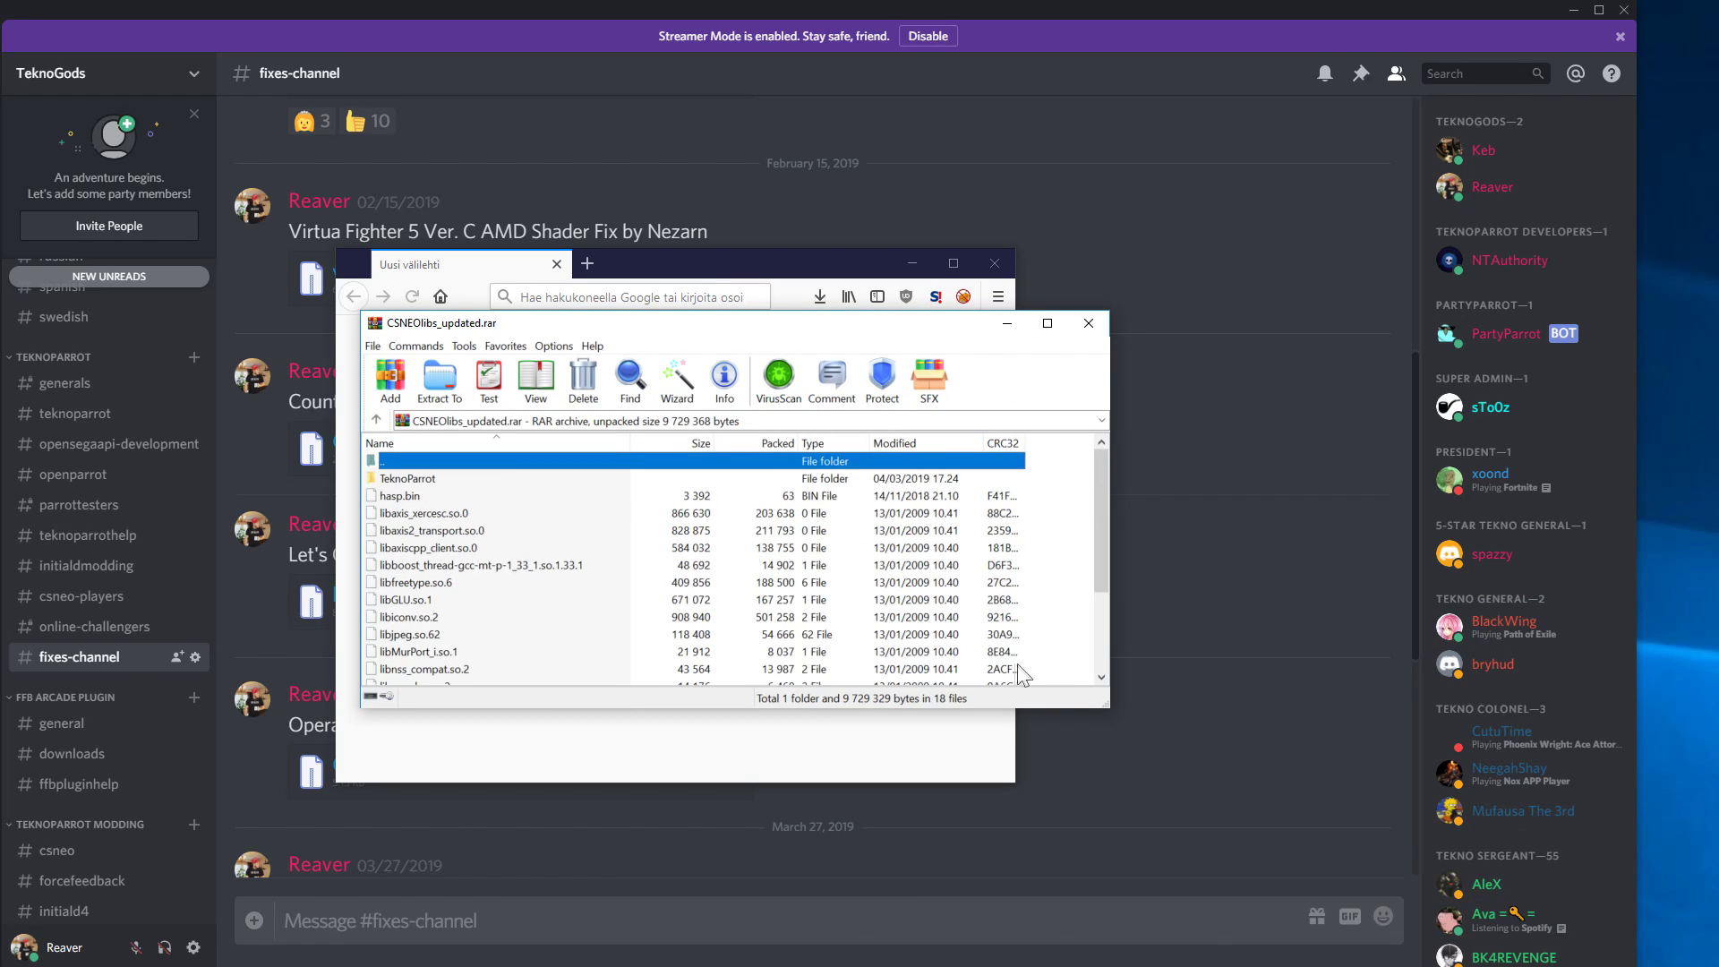
drag(1107, 710, 1332, 951)
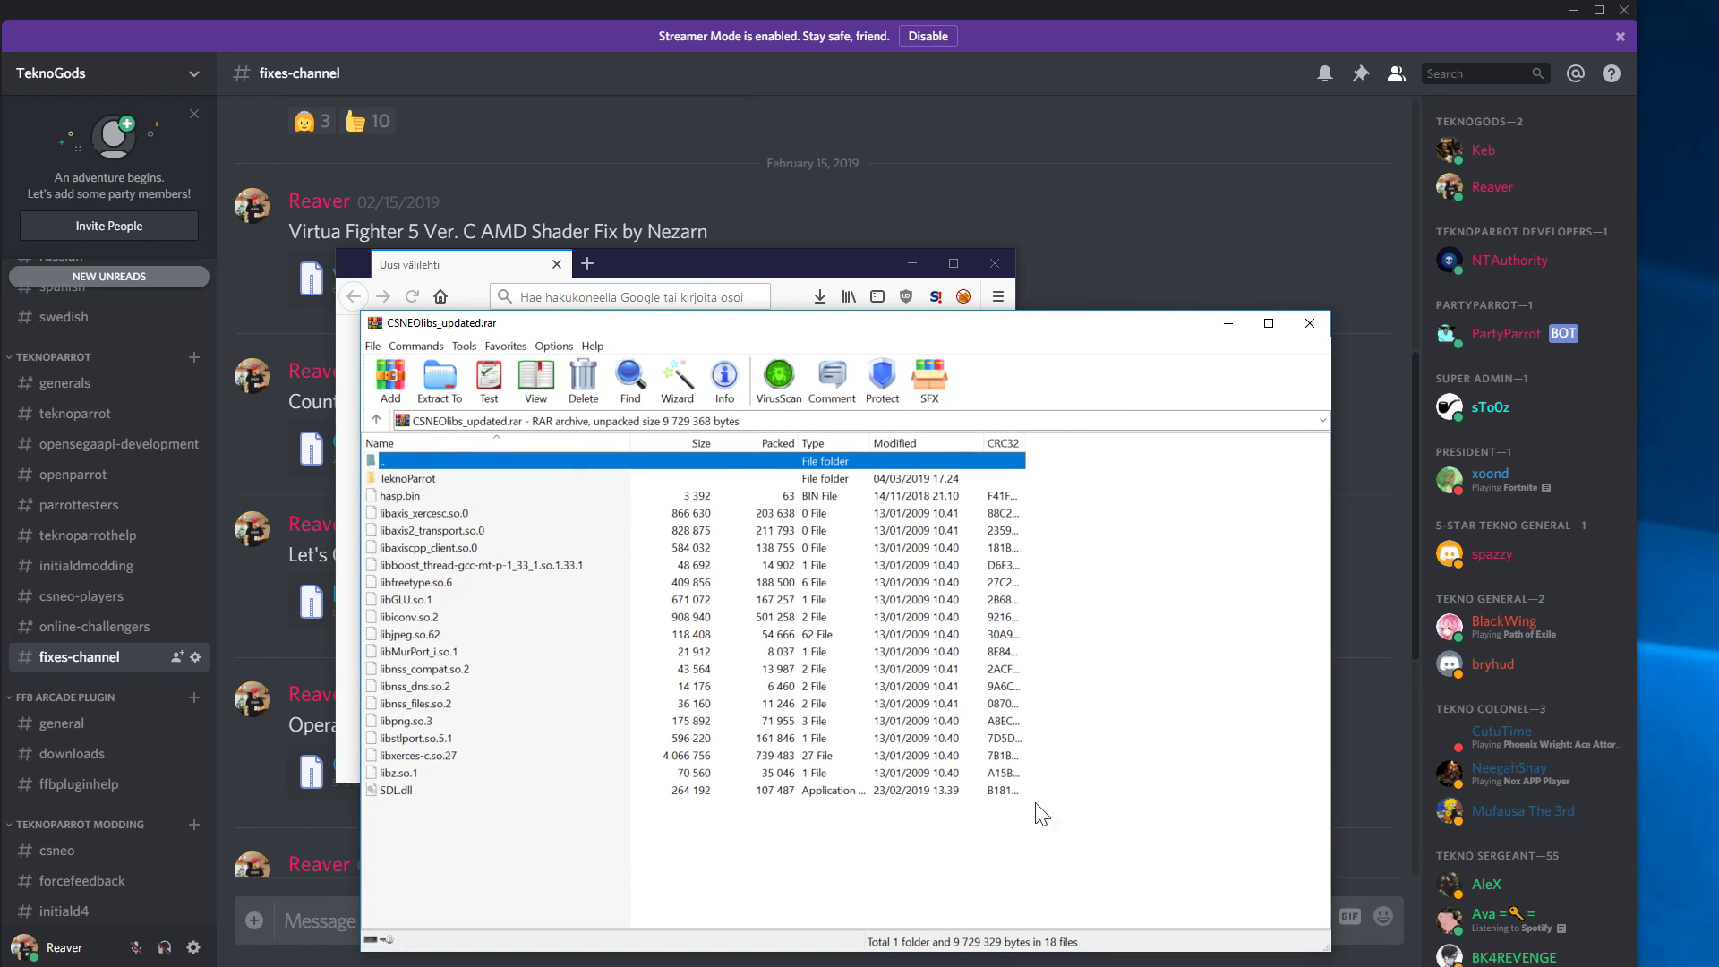
Extract the whole CSNEOlibs_updated.rar archive to F:\Arcade\CSNeo\kona\contents2\csneo2\linux and close the archive
key(alt+Tab)
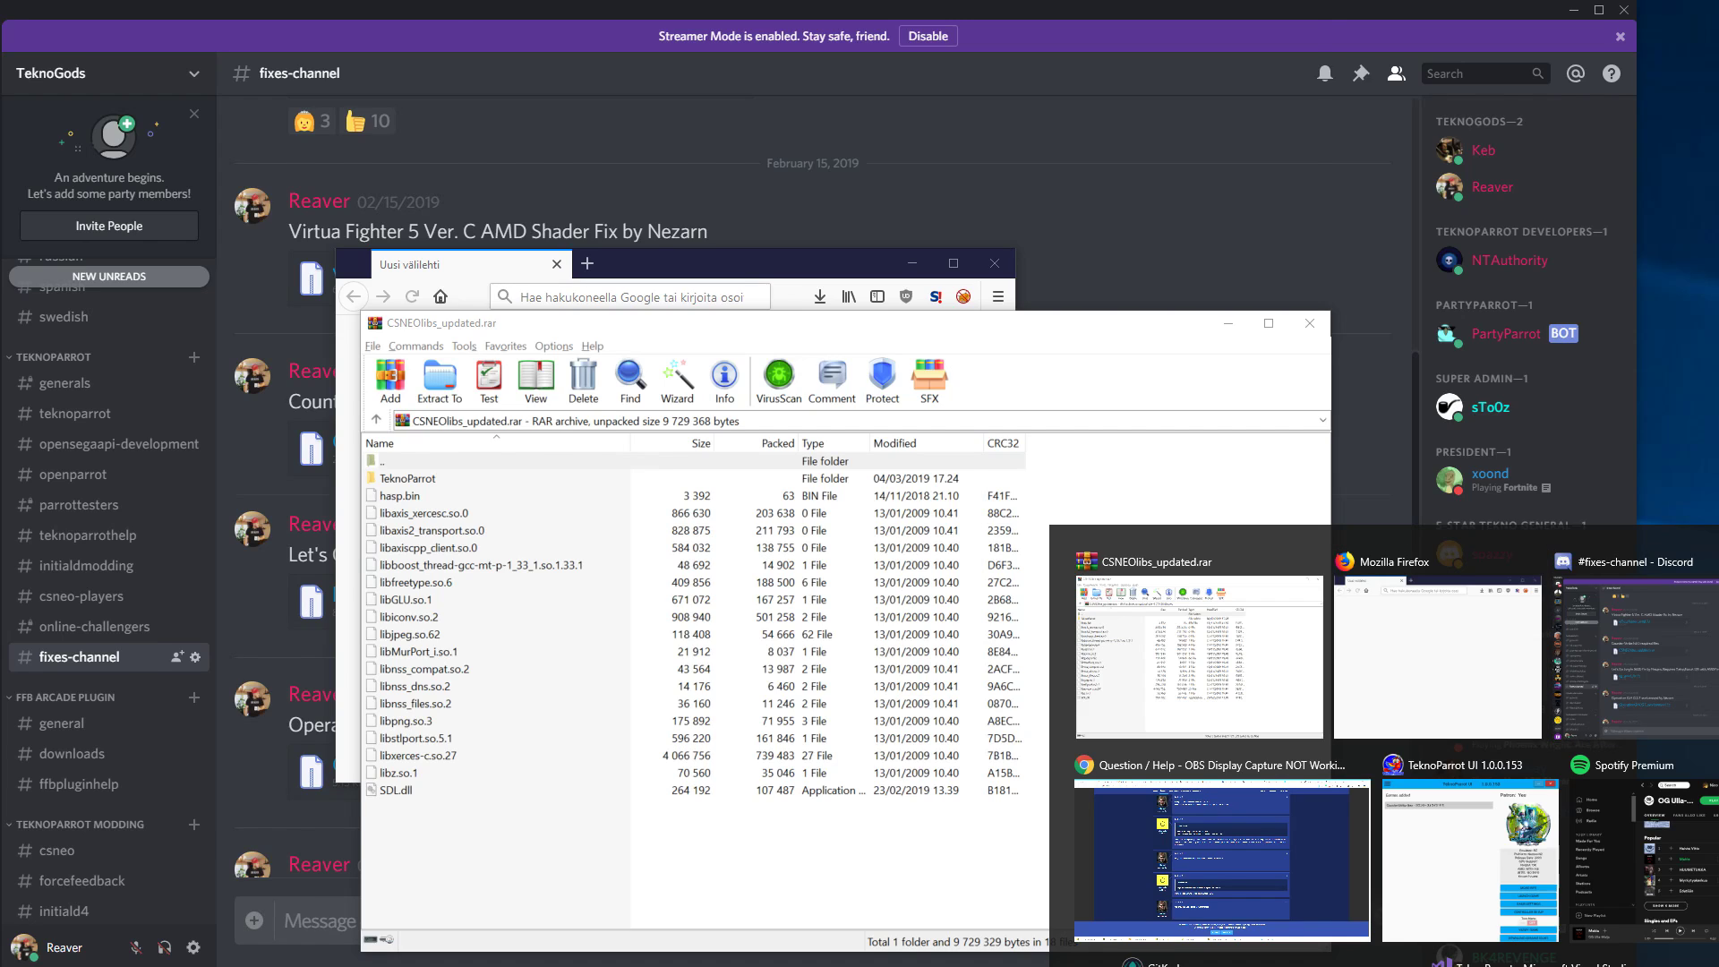
key(alt+Tab)
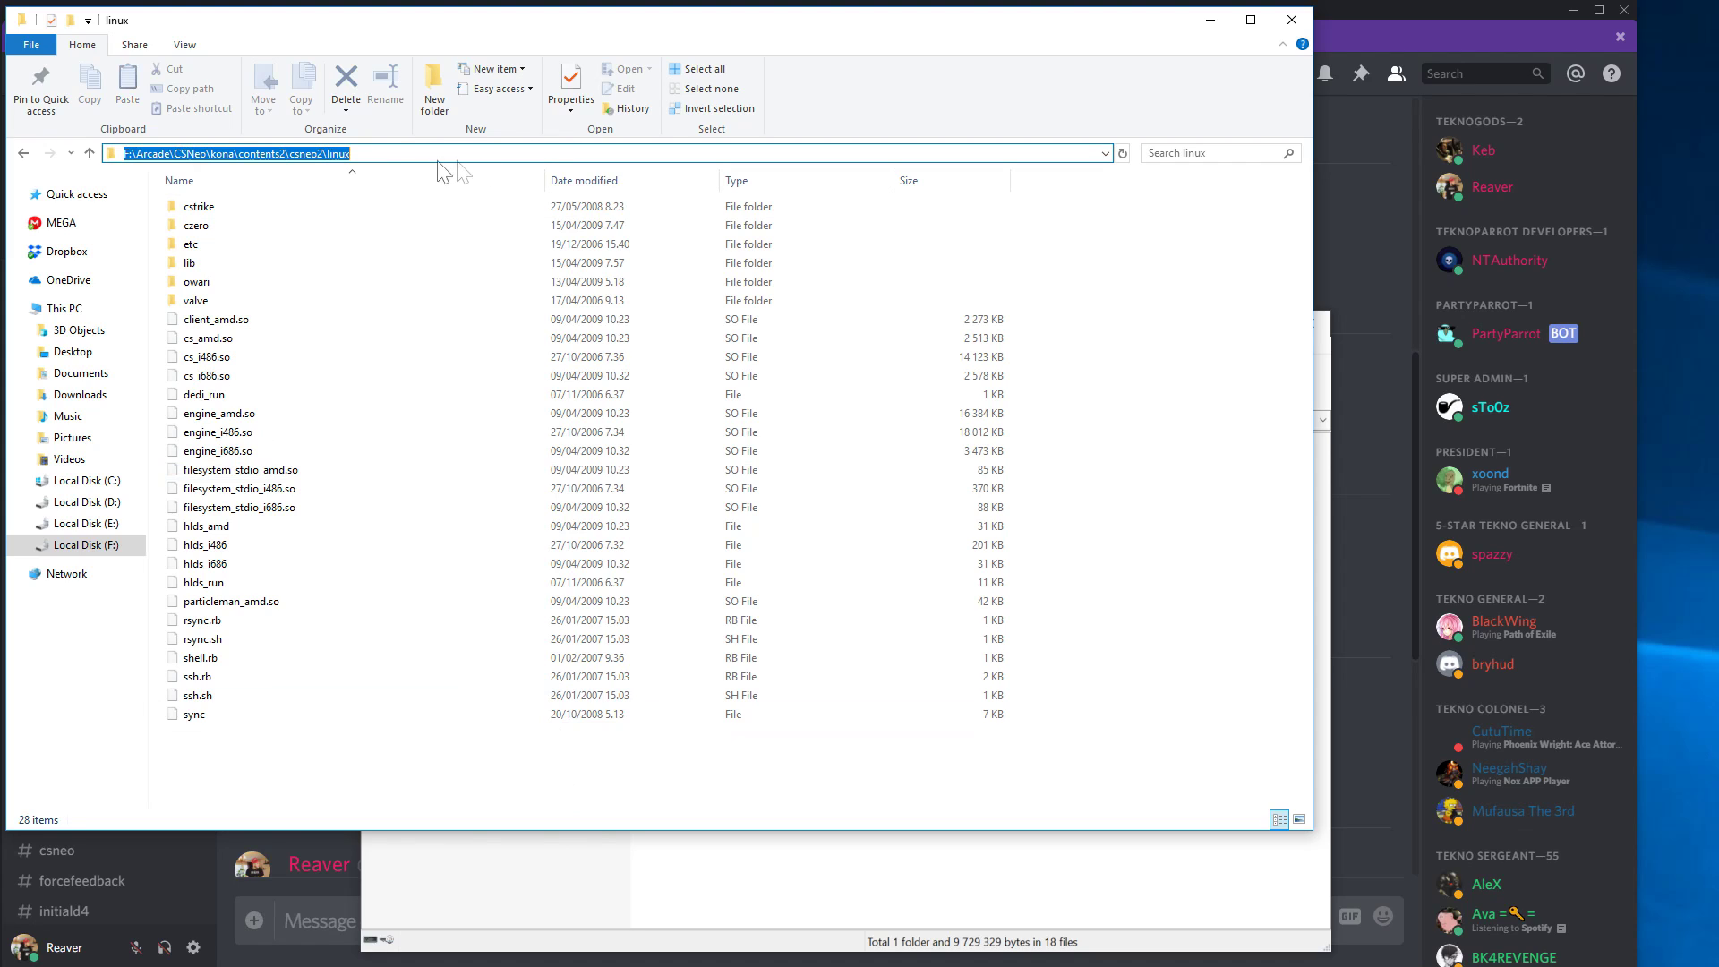
click(586, 842)
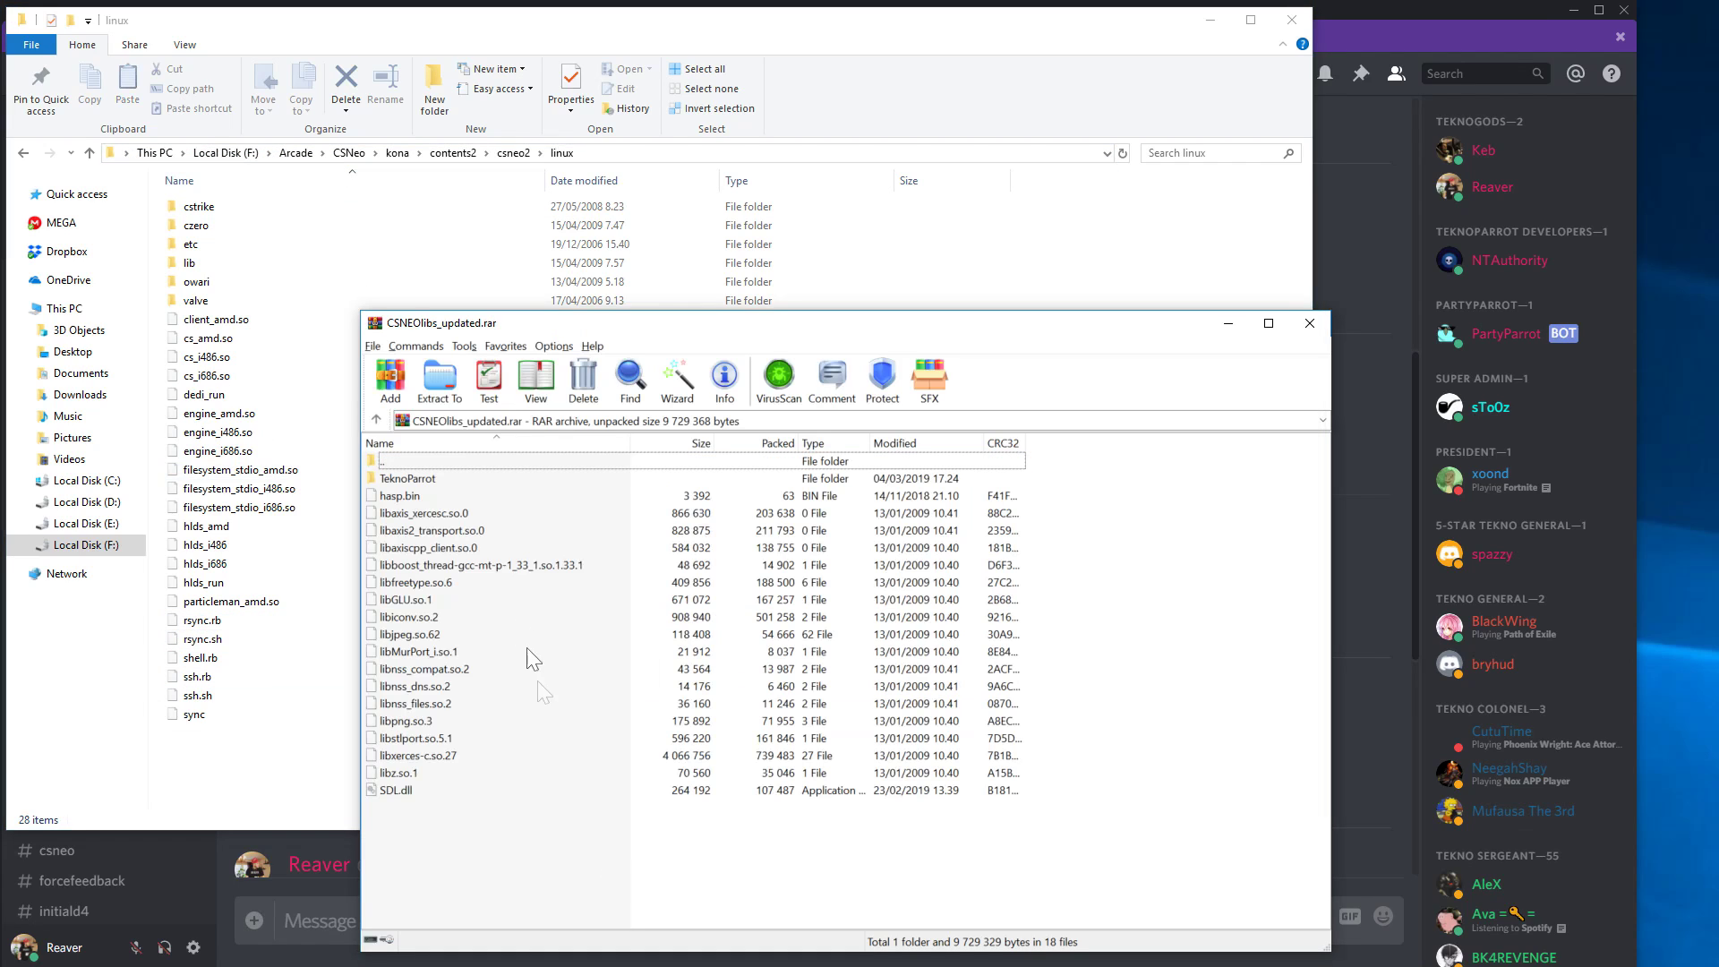
click(440, 381)
text(F:\Arcade\CSNeo\kona\contents2\csneo2\linux)
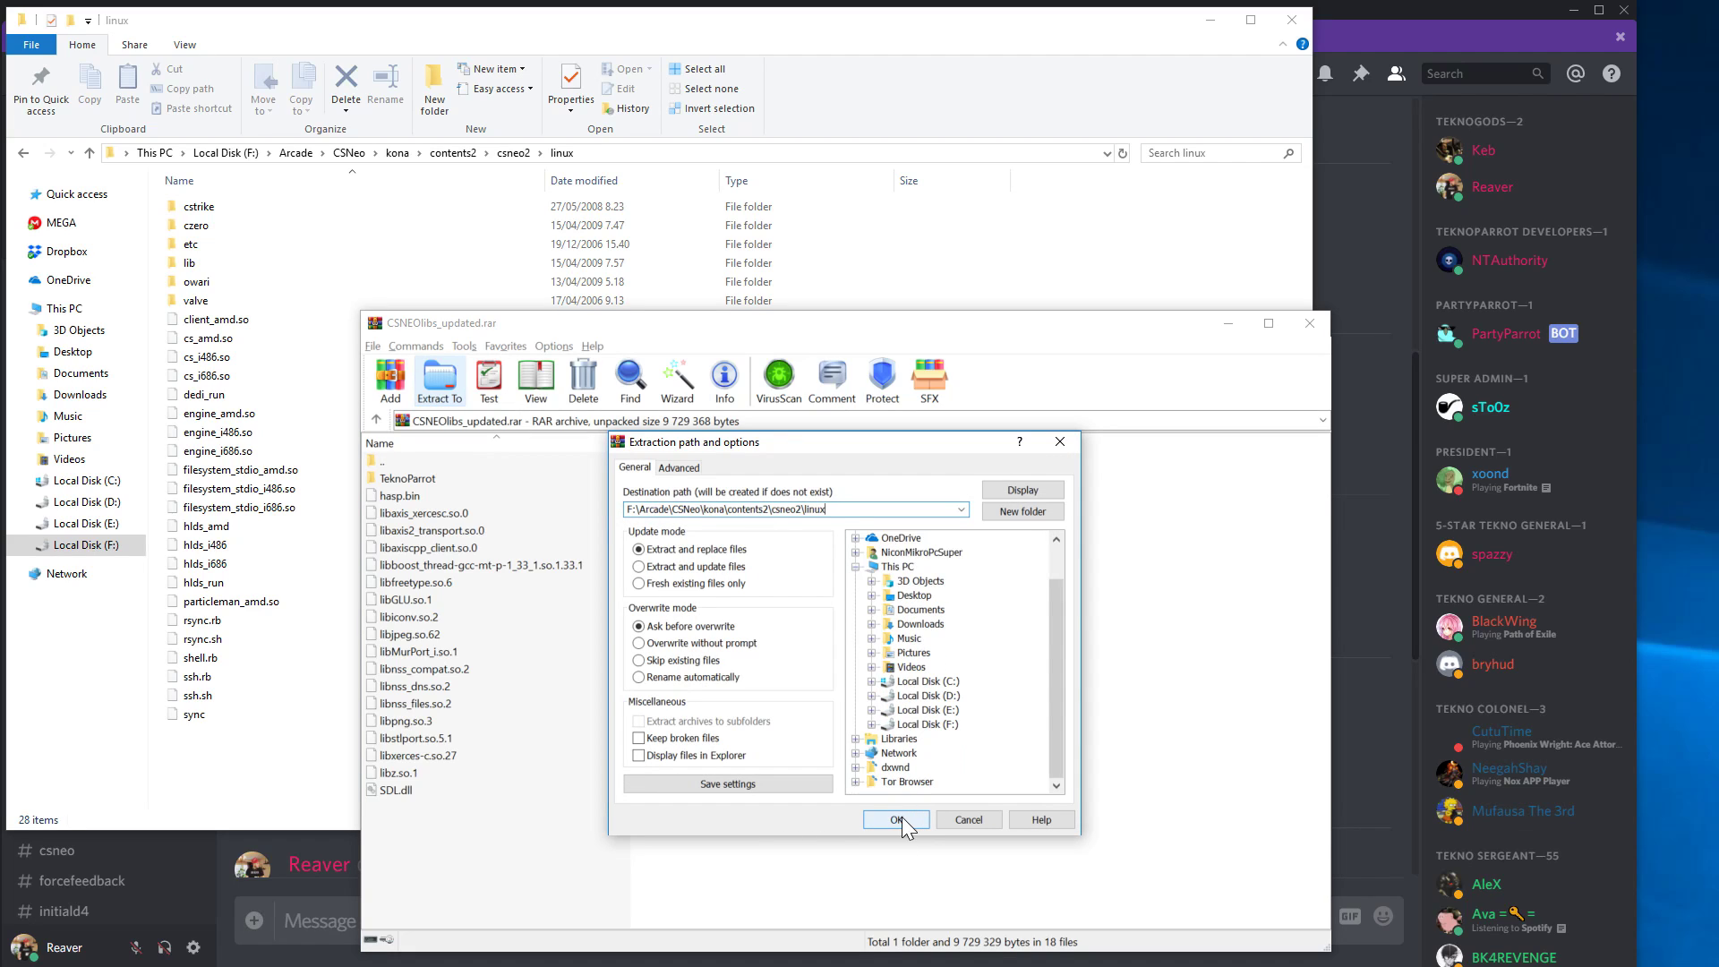
click(897, 821)
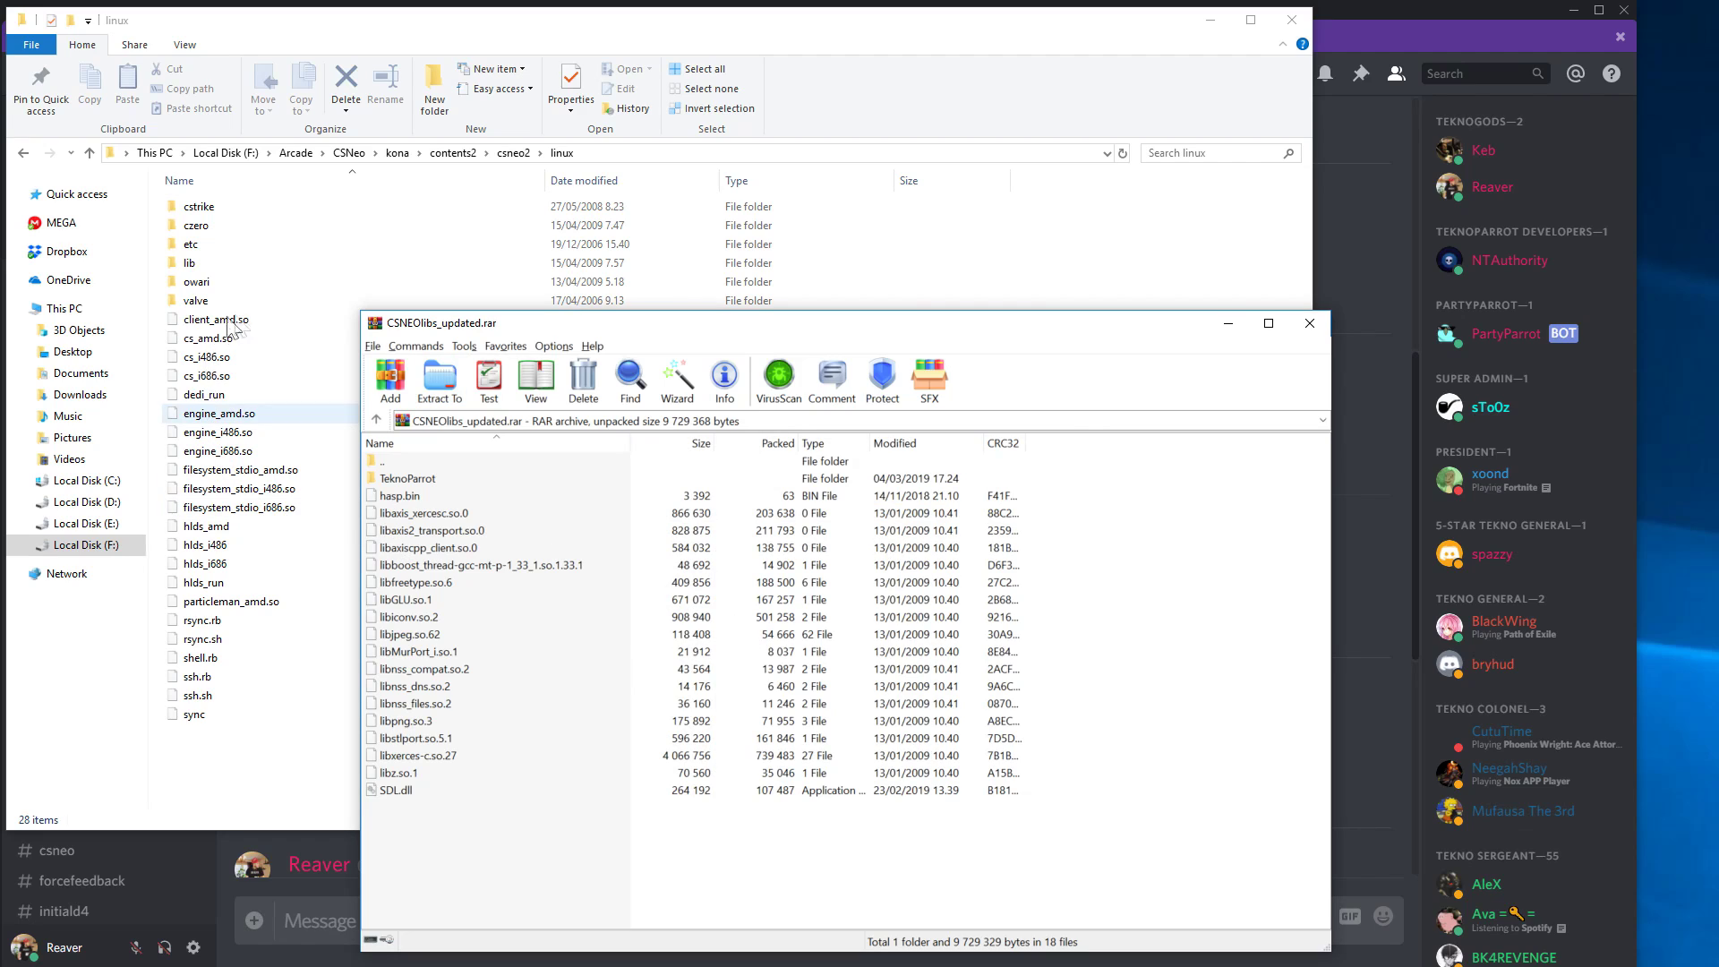
click(1294, 329)
Examine the coin settings in setting.ini inside the linux folder's TeknoParrot subfolder, and close the file without changes
double_click(323, 301)
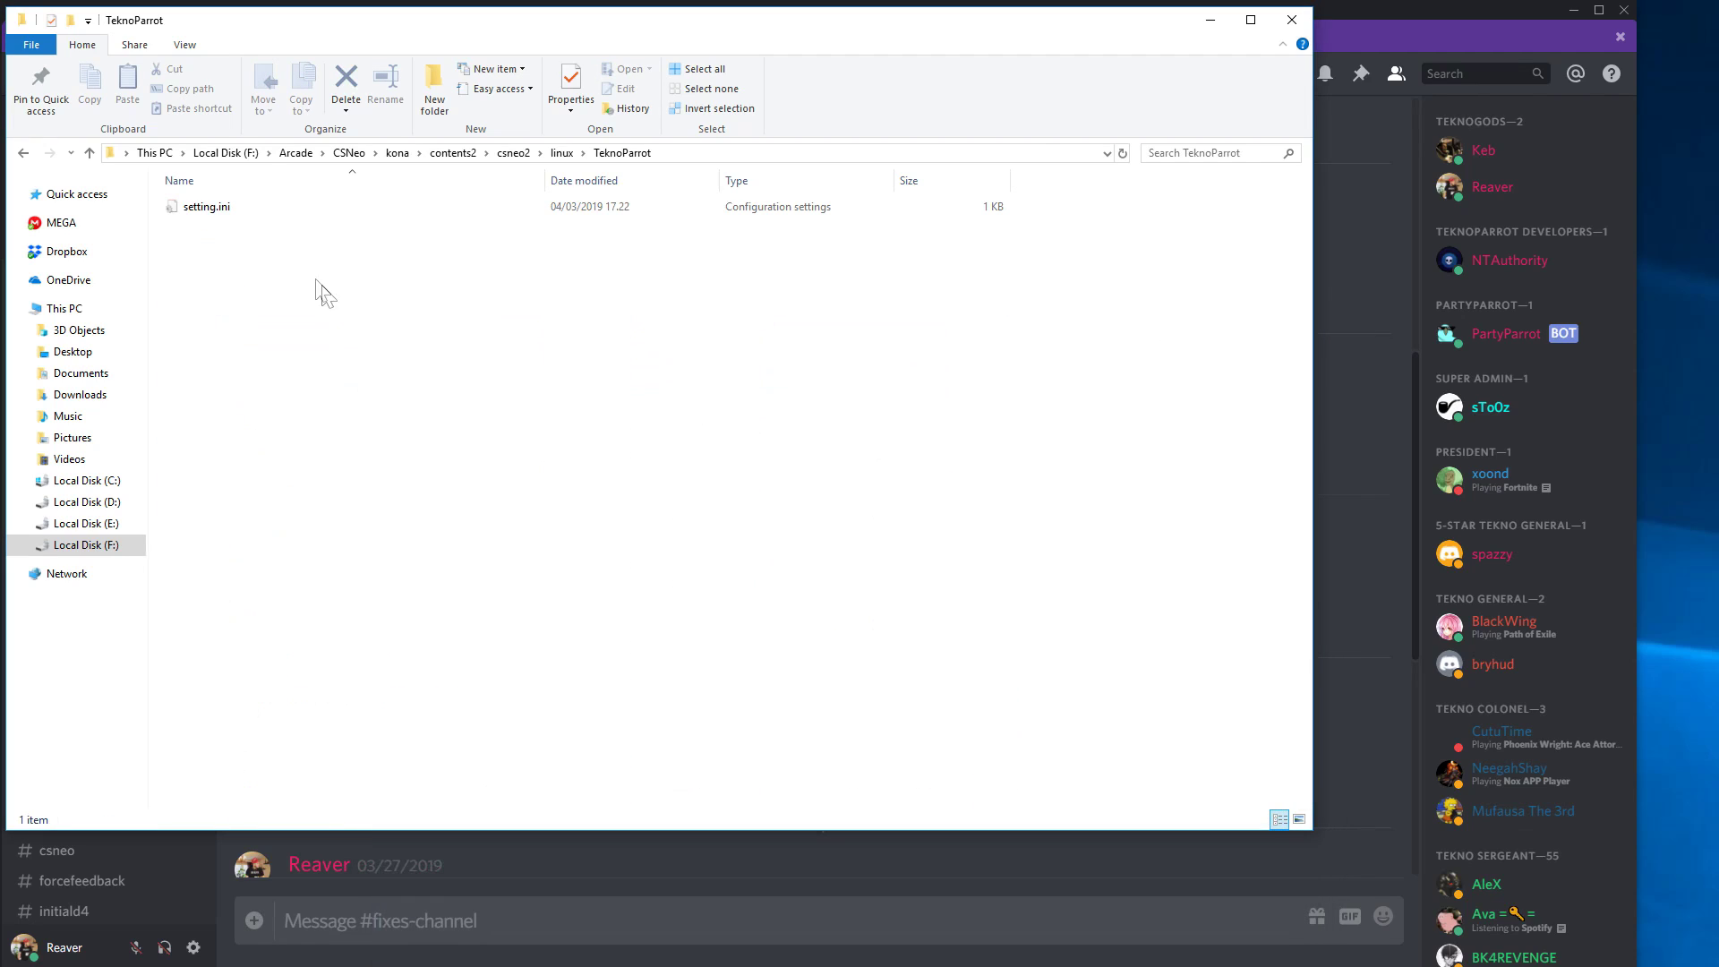
double_click(282, 221)
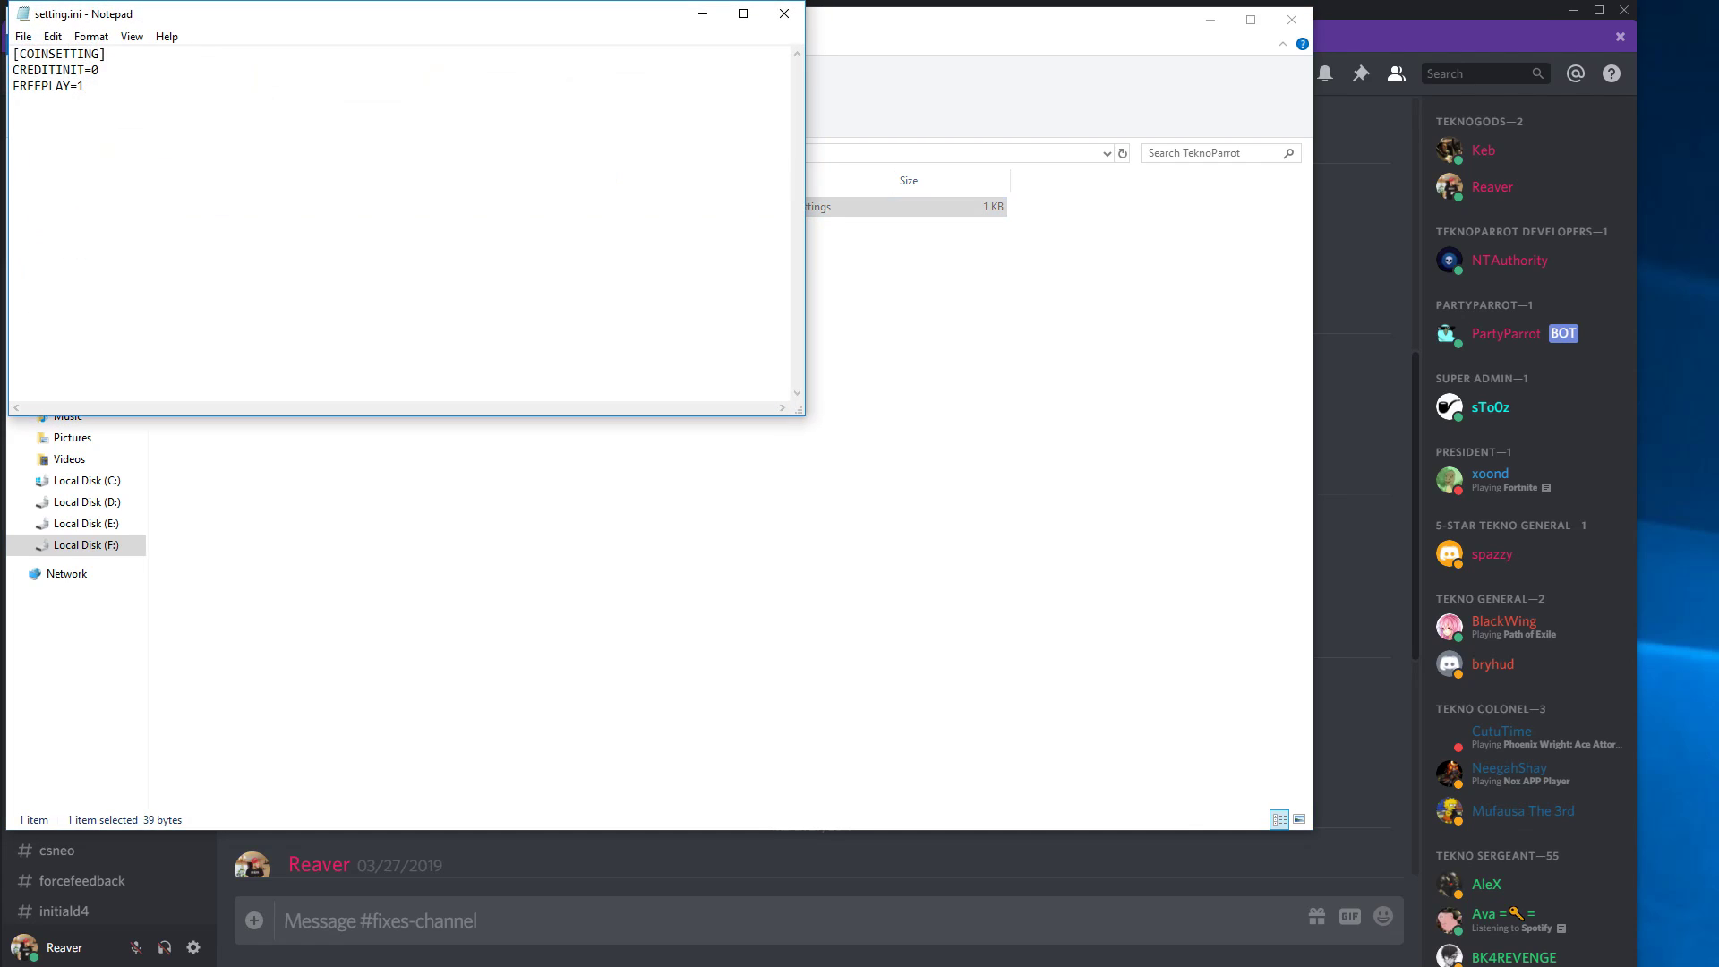
key(ctrl+a)
key(Right)
key(ctrl+a)
key(Right)
click(784, 14)
key(BackSpace)
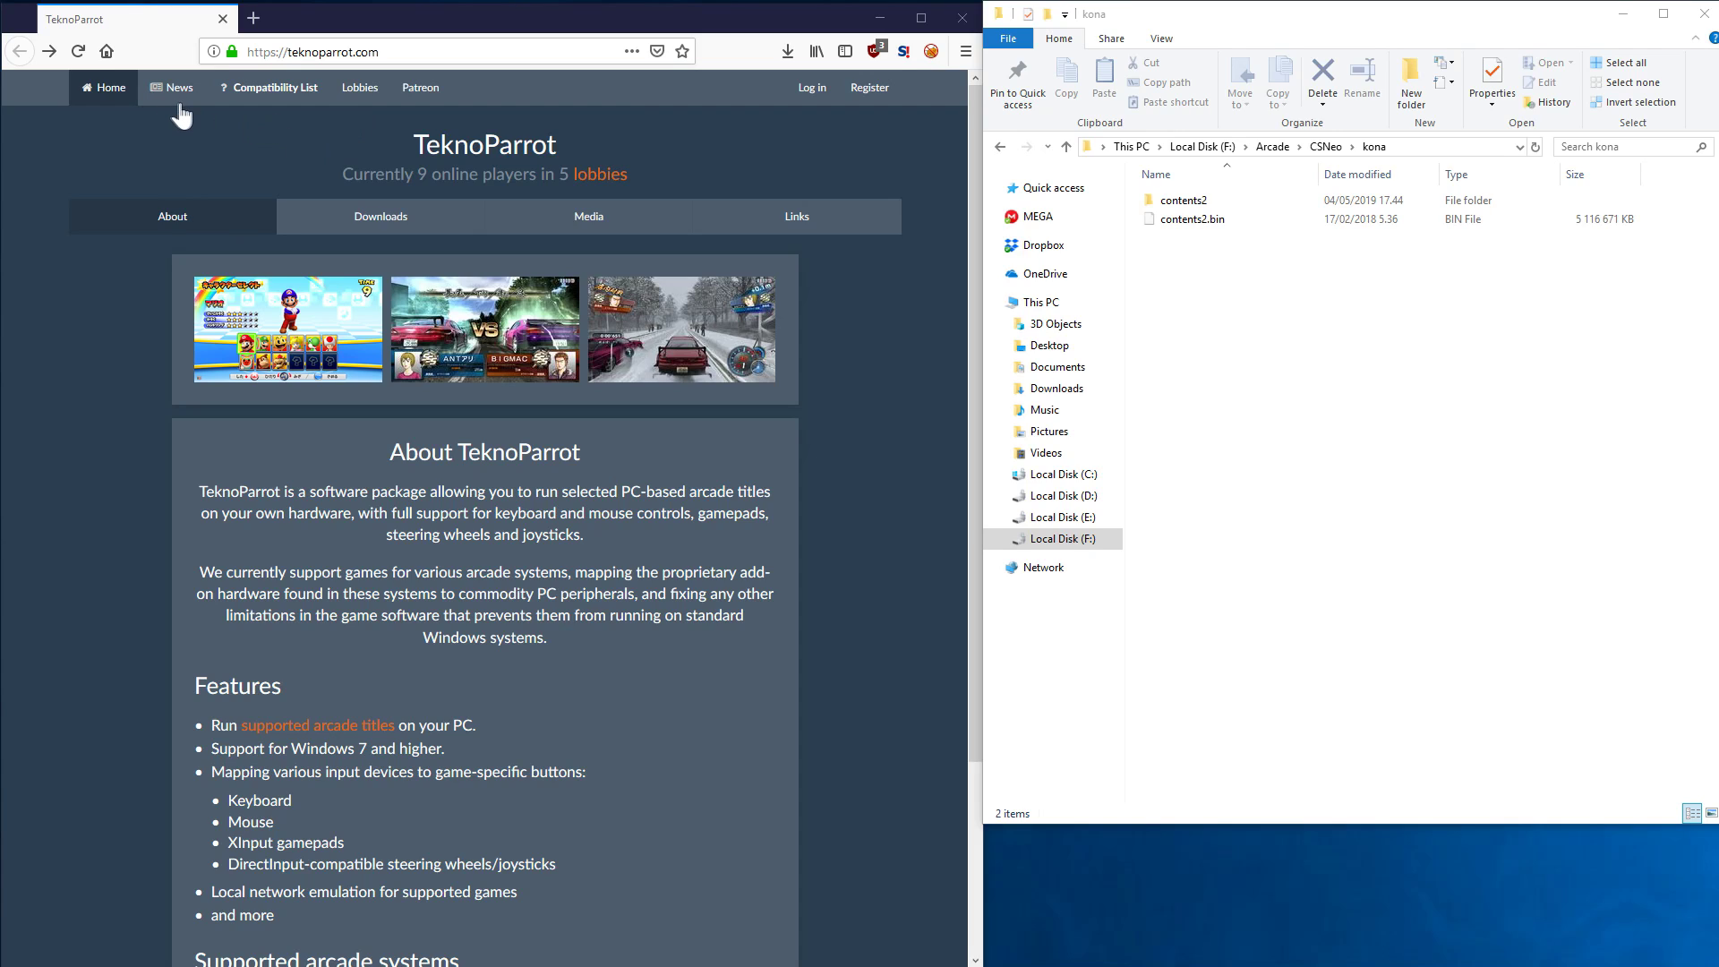
Open the compatibility list linked from teknoparrot.com and read through the supported games by arcade system, including the Namco N2 entry
click(271, 87)
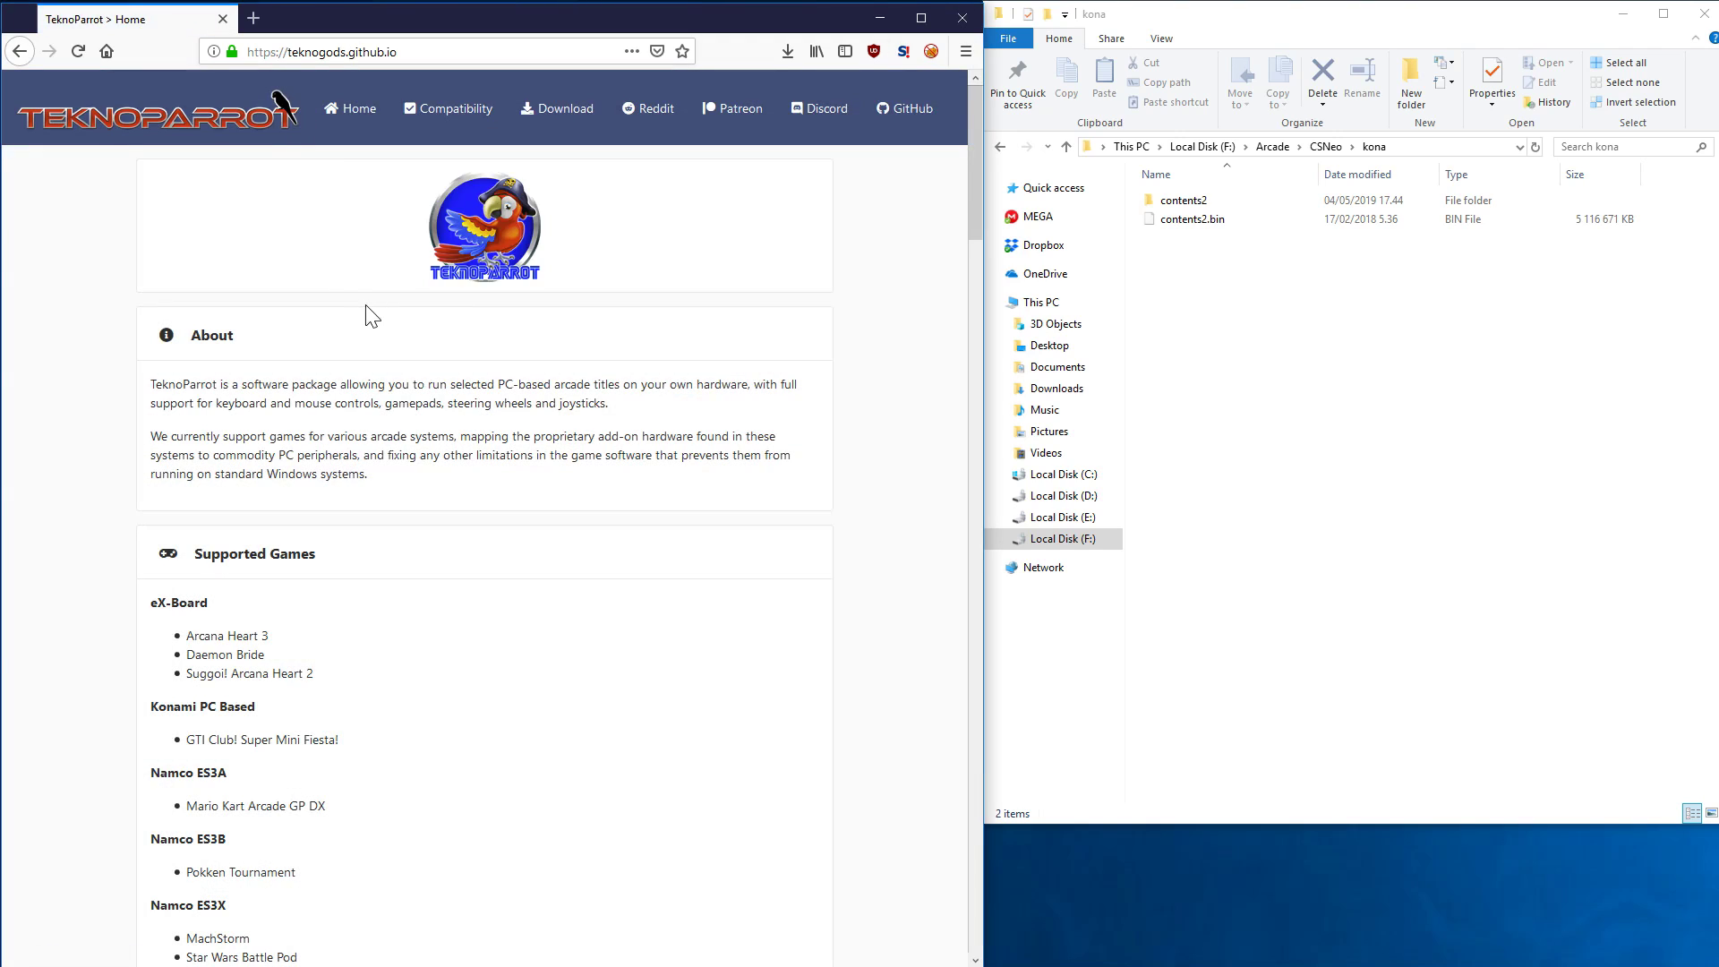
scroll(372, 331, down, 5)
scroll(403, 429, down, 7)
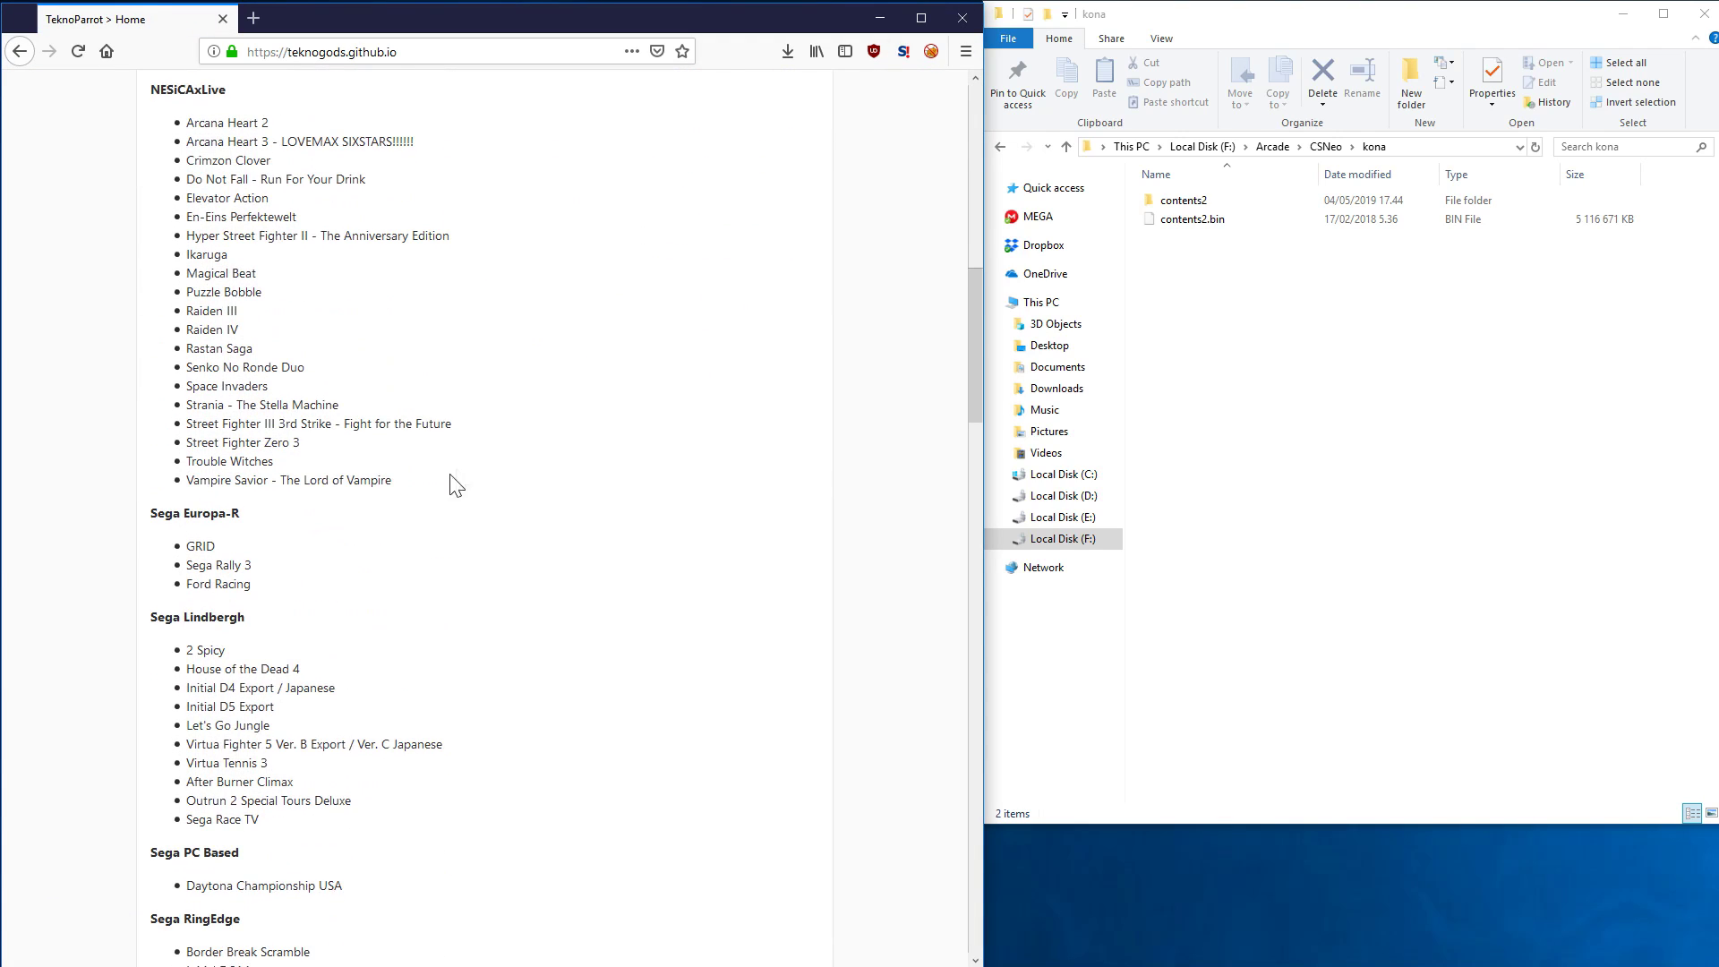
scroll(460, 472, down, 5)
scroll(421, 415, down, 2)
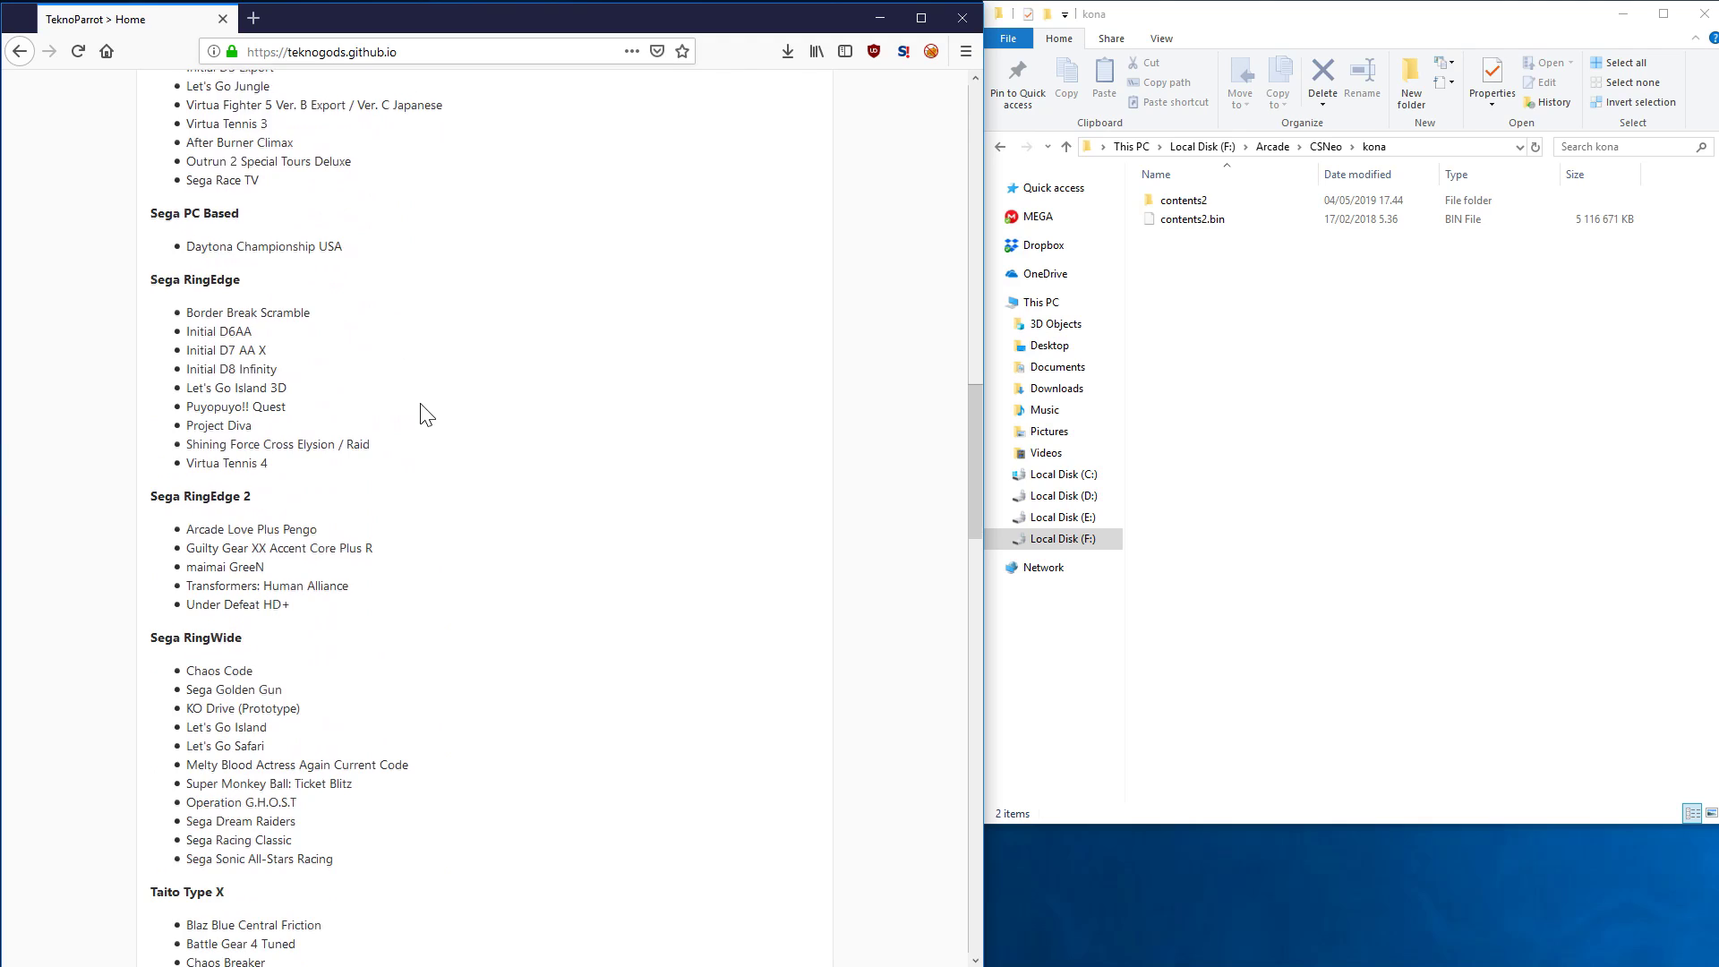
scroll(394, 400, up, 2)
drag(358, 195, 442, 250)
click(491, 338)
scroll(491, 338, down, 5)
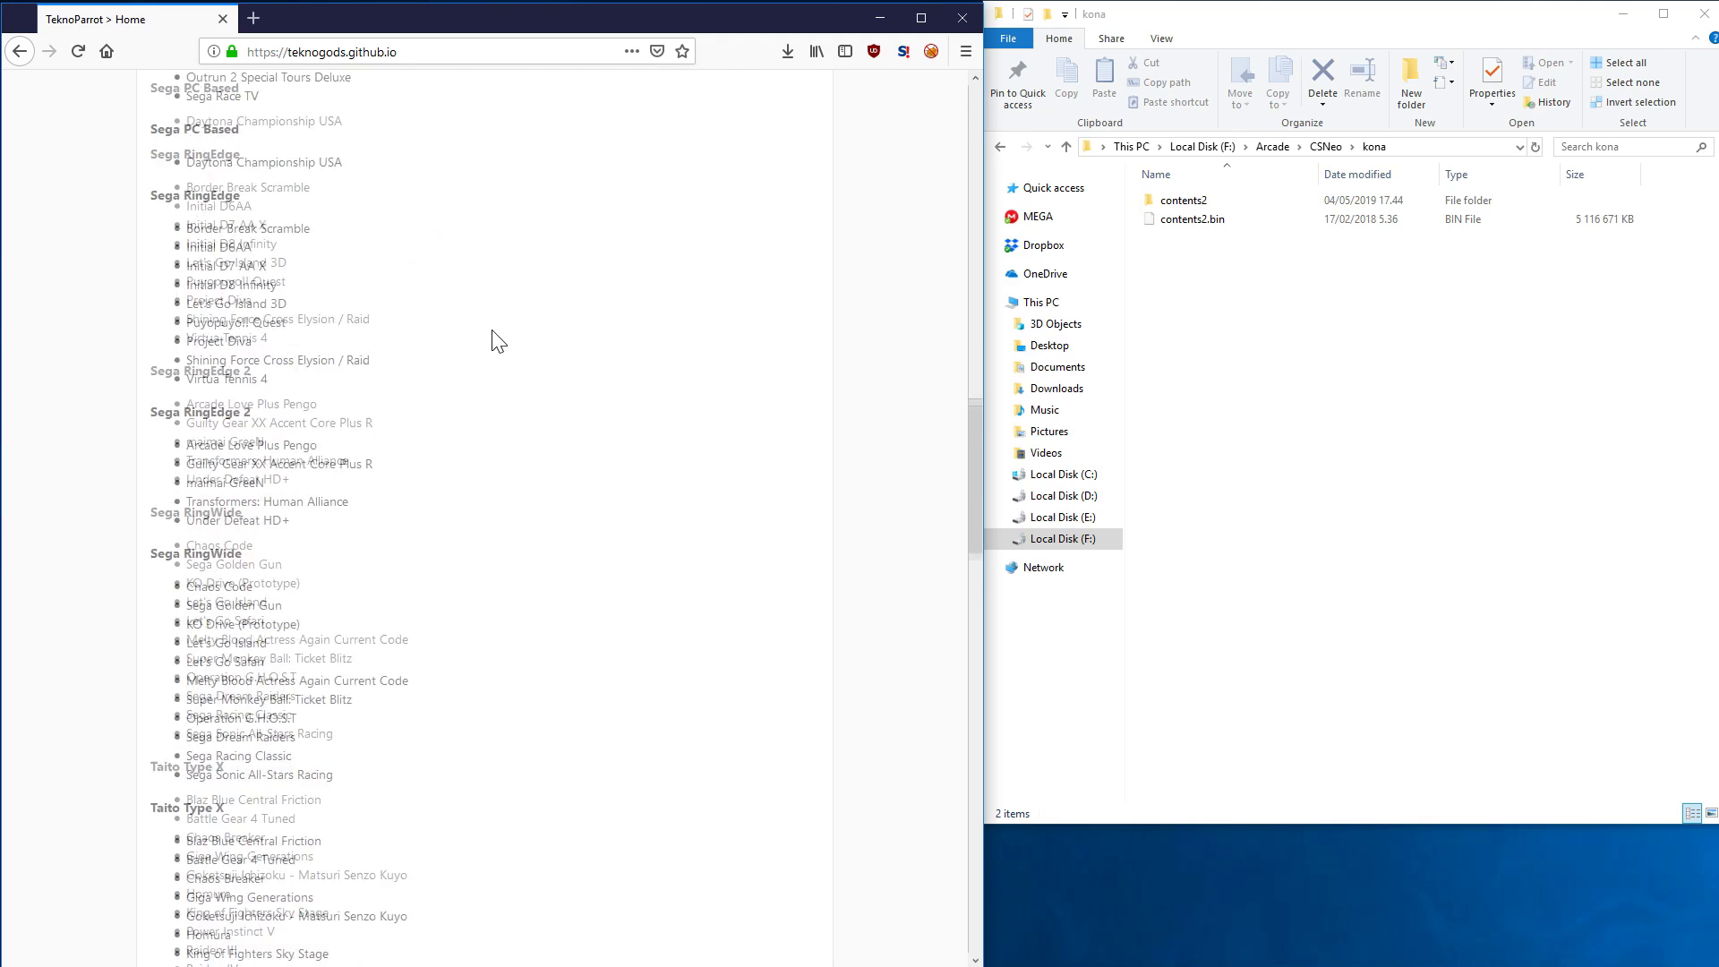
scroll(436, 408, down, 10)
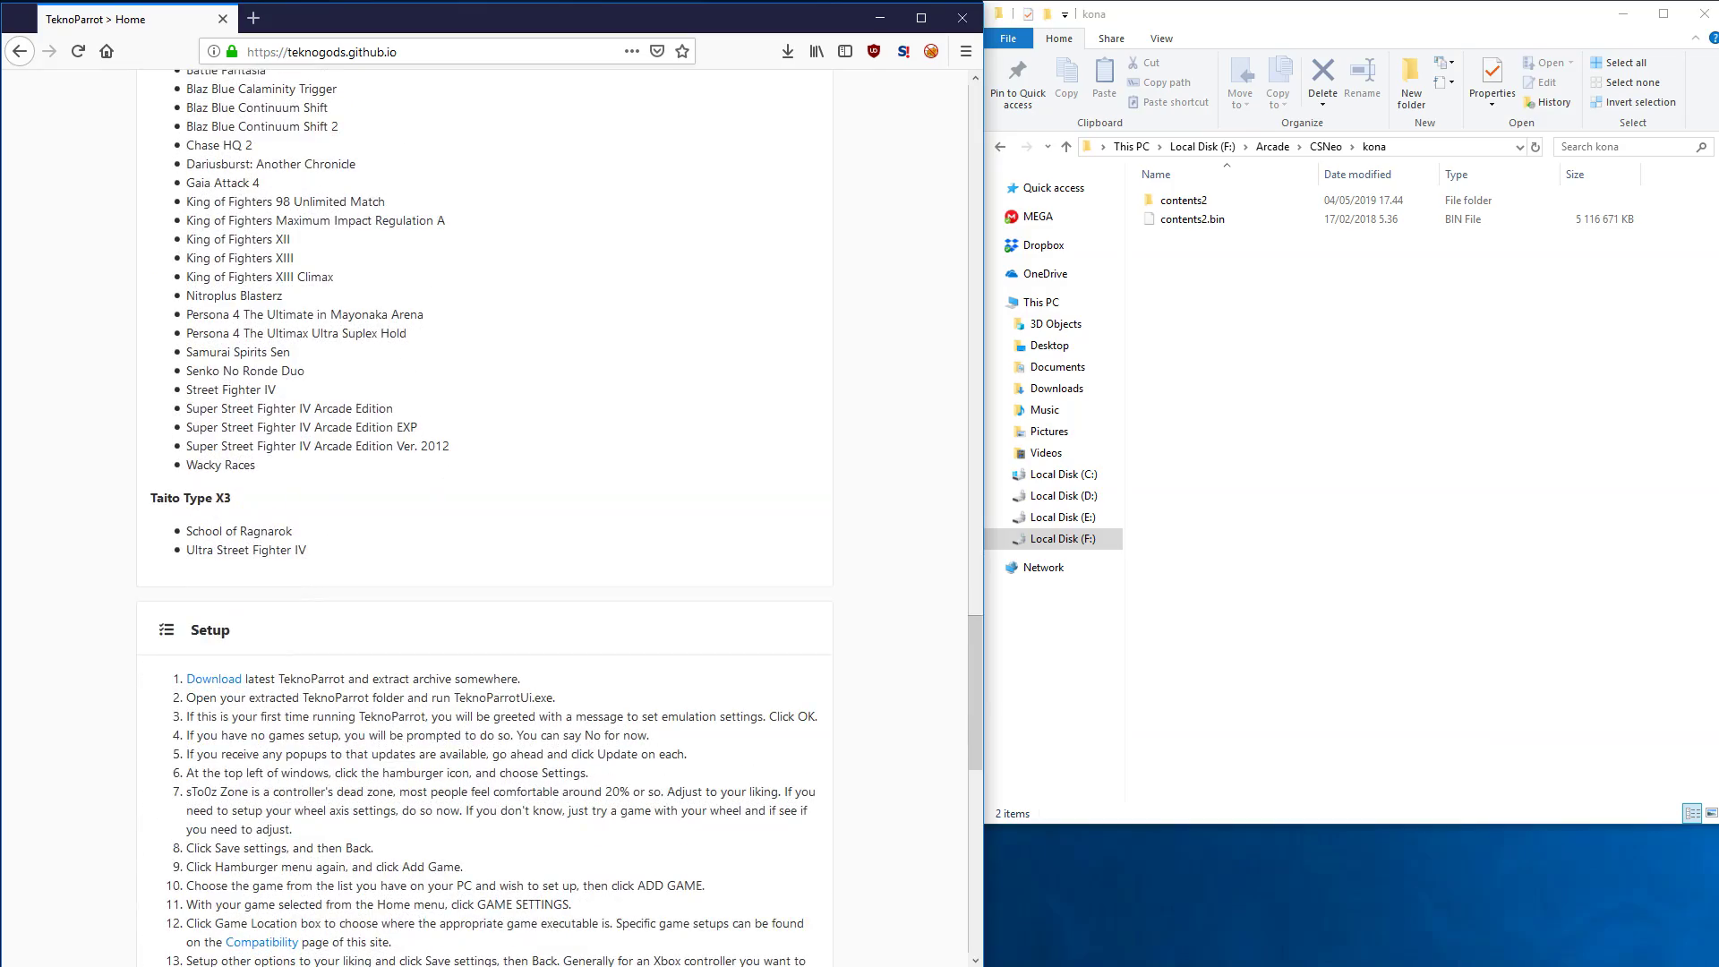
scroll(468, 568, up, 15)
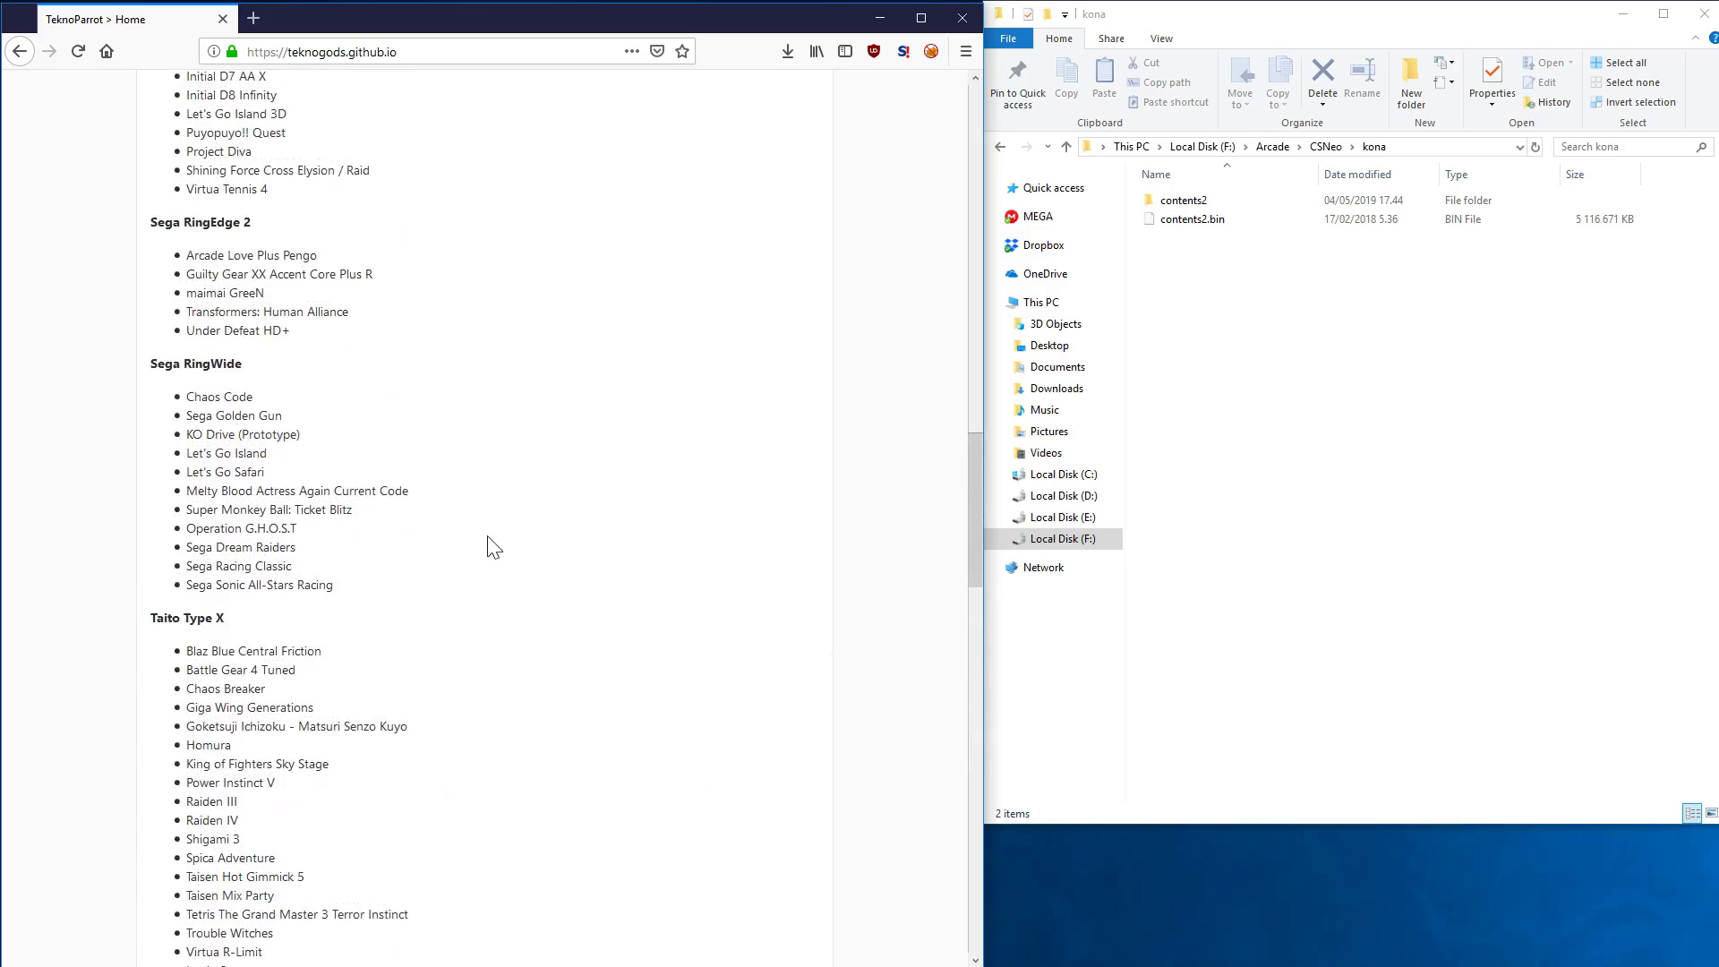
scroll(495, 547, up, 3)
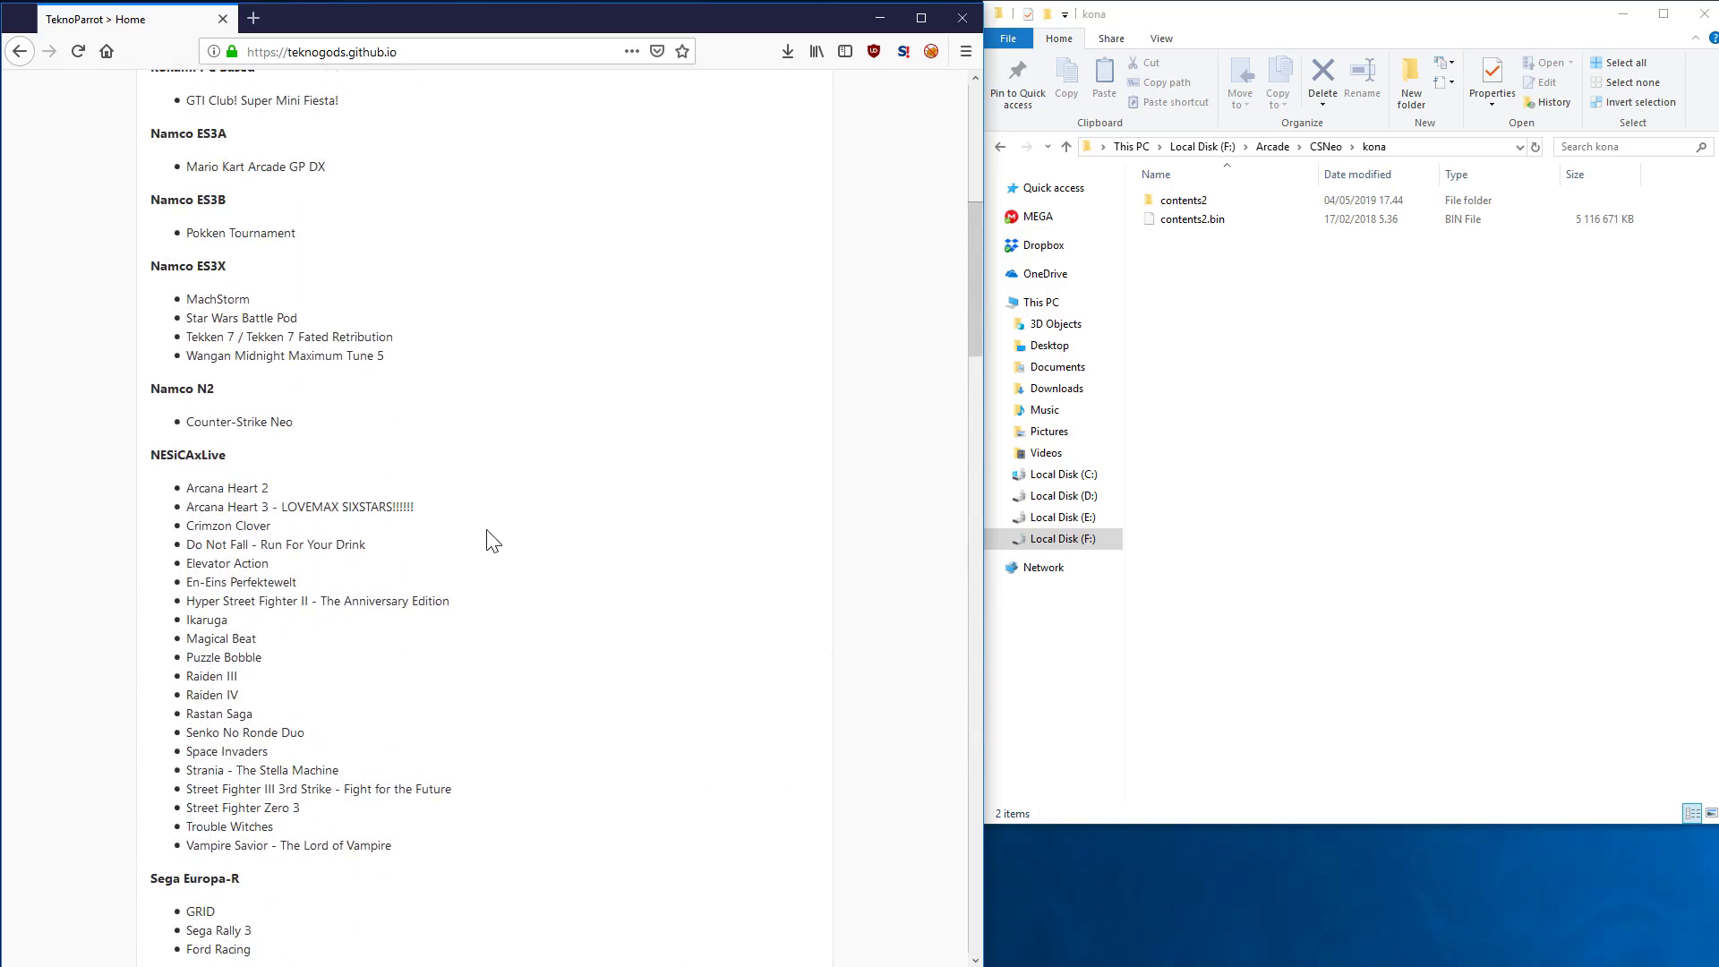
scroll(493, 541, up, 5)
drag(431, 445, 453, 541)
click(453, 540)
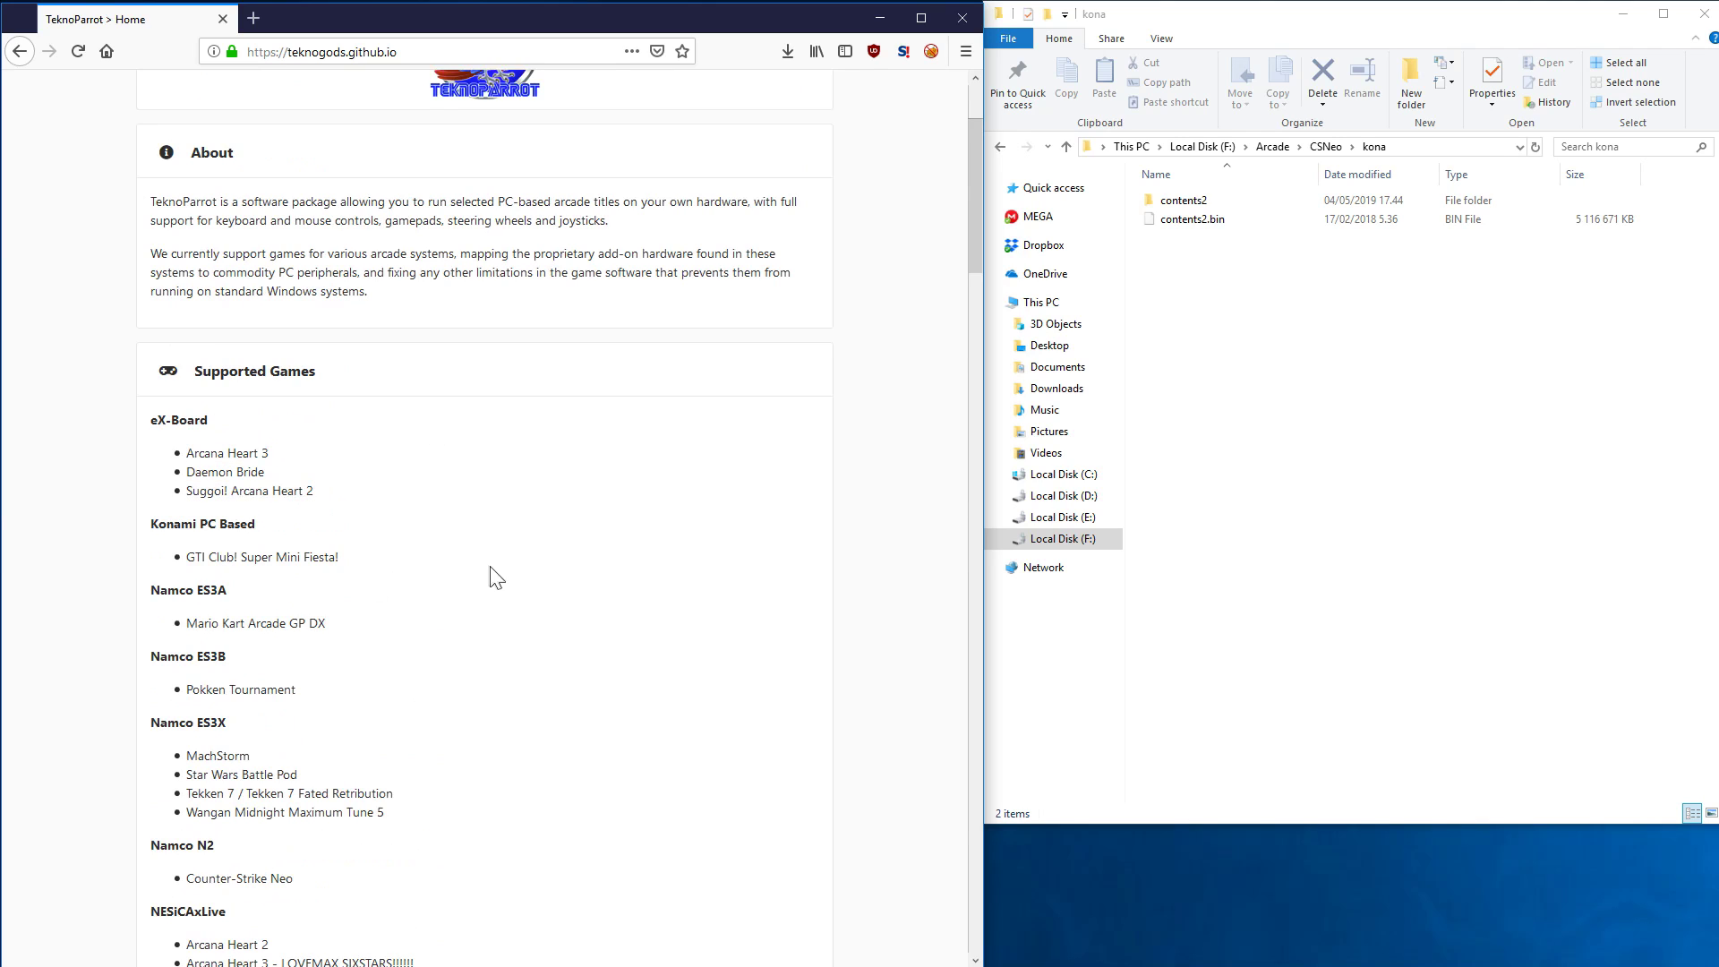
scroll(491, 576, down, 4)
scroll(492, 472, up, 6)
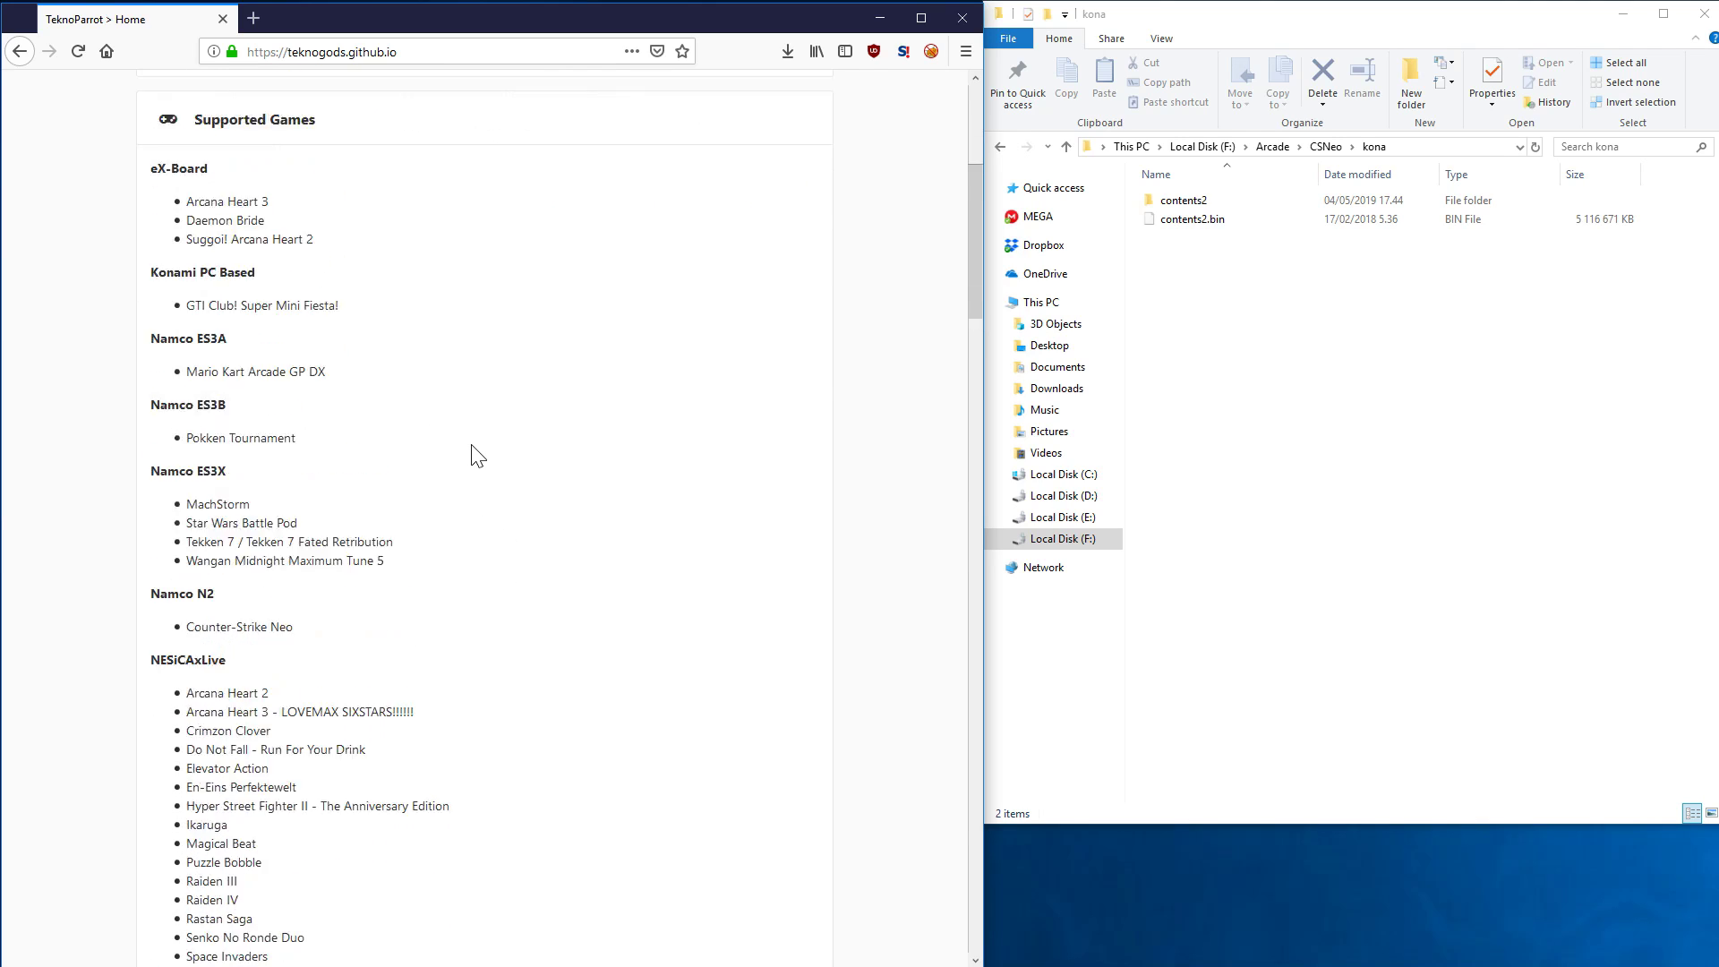
Find Counter-Strike Neo in the site's compatibility table to check its status, and return to the teknoparrot.com home page
click(466, 121)
scroll(663, 447, down, 7)
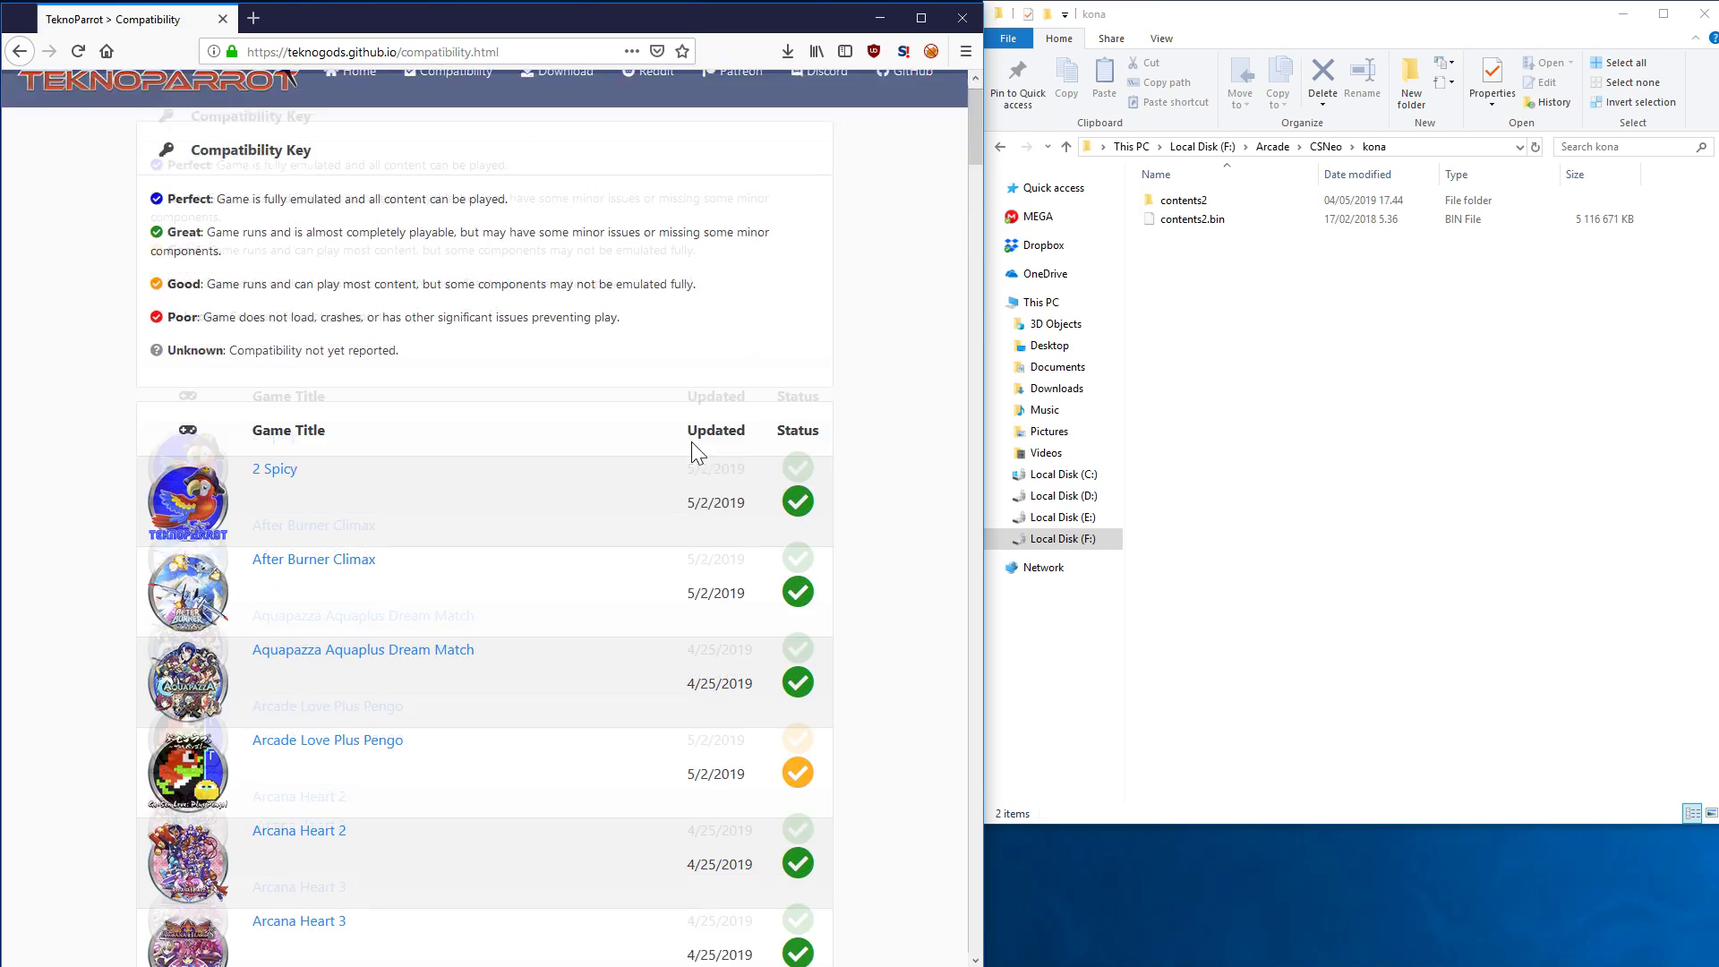
scroll(551, 591, down, 8)
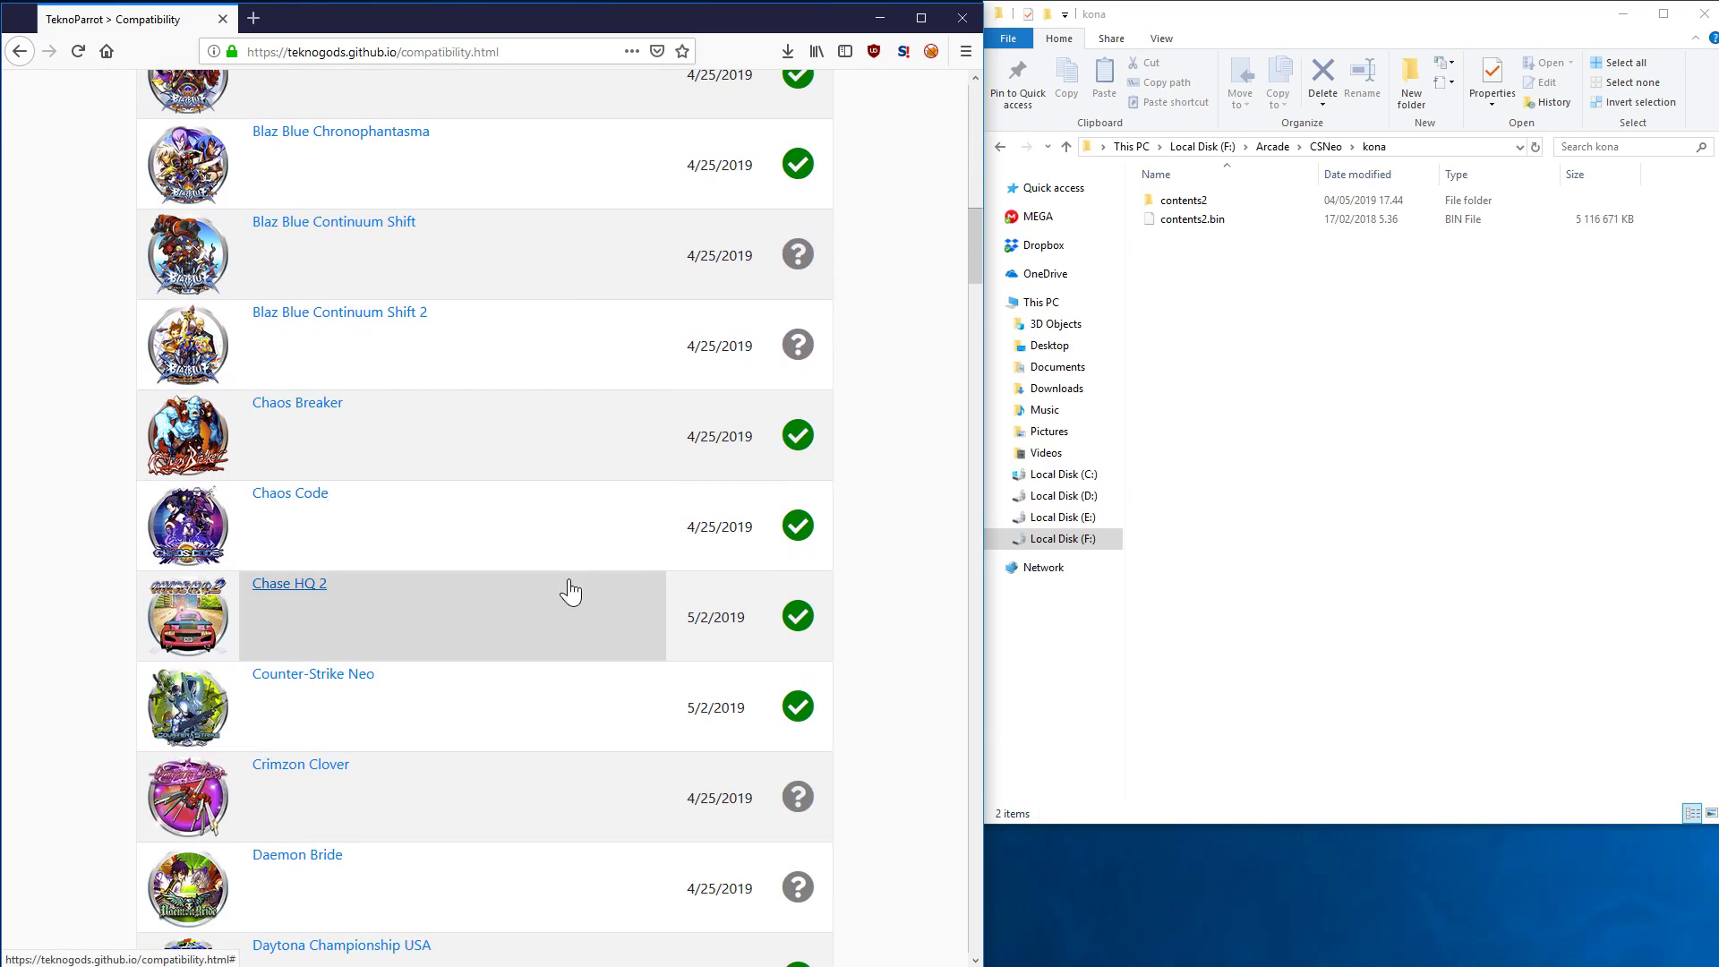
scroll(559, 618, down, 6)
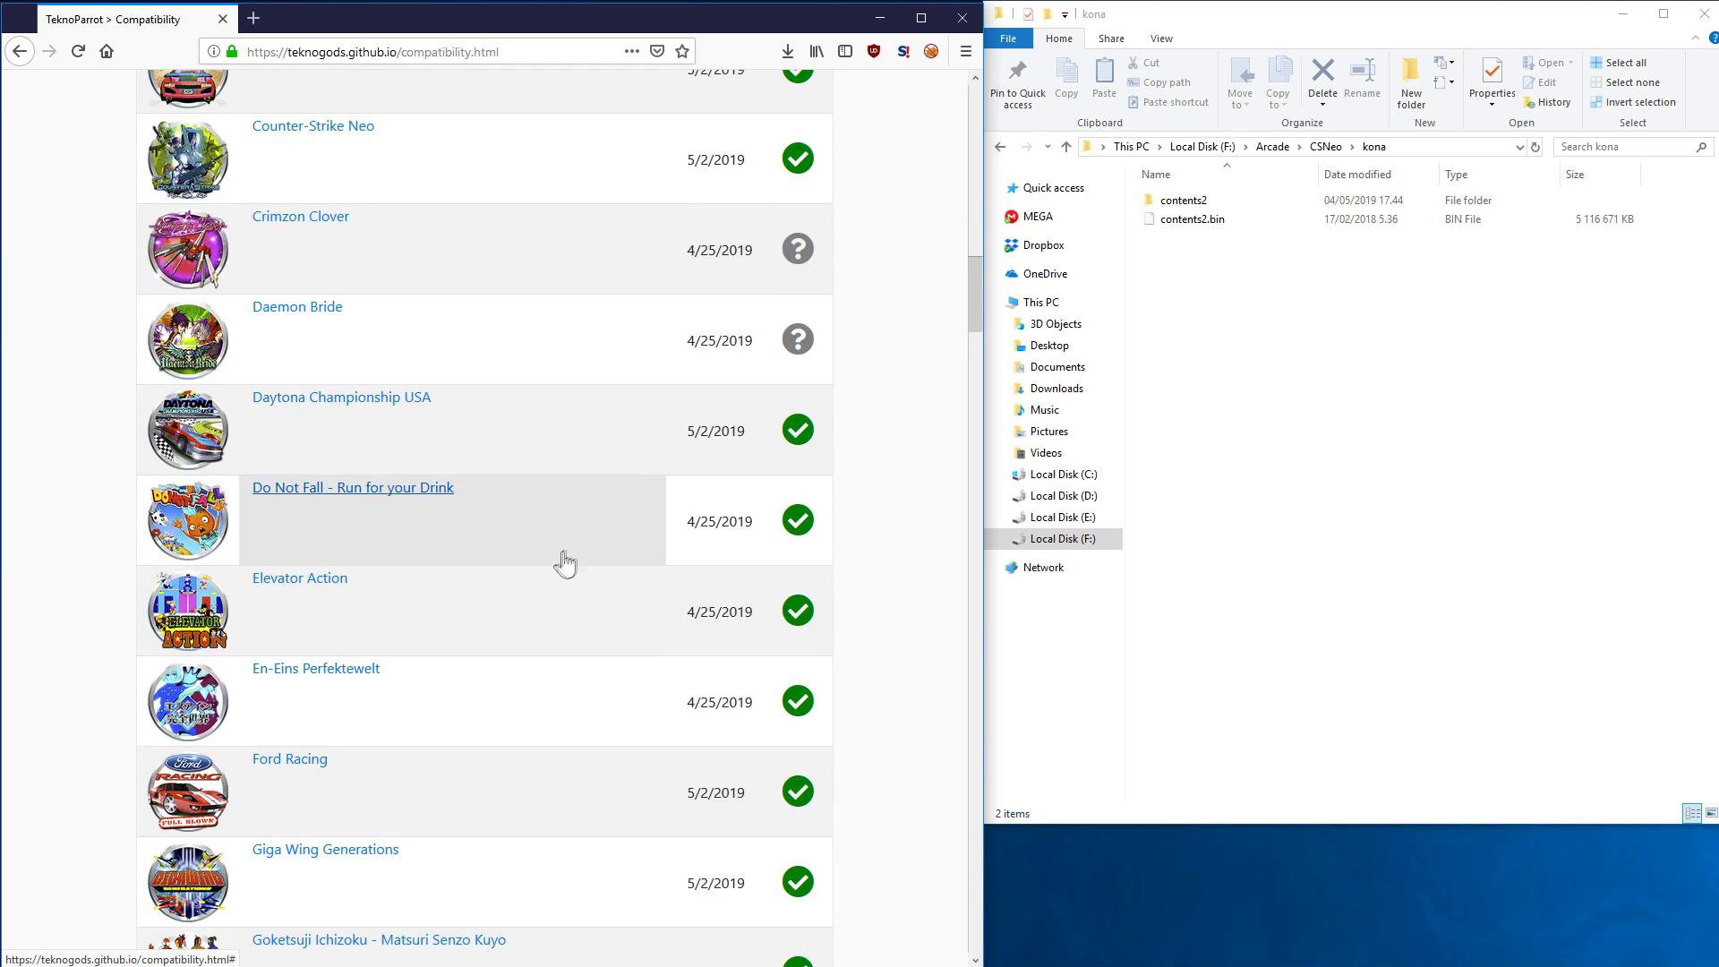
key(alt+Left)
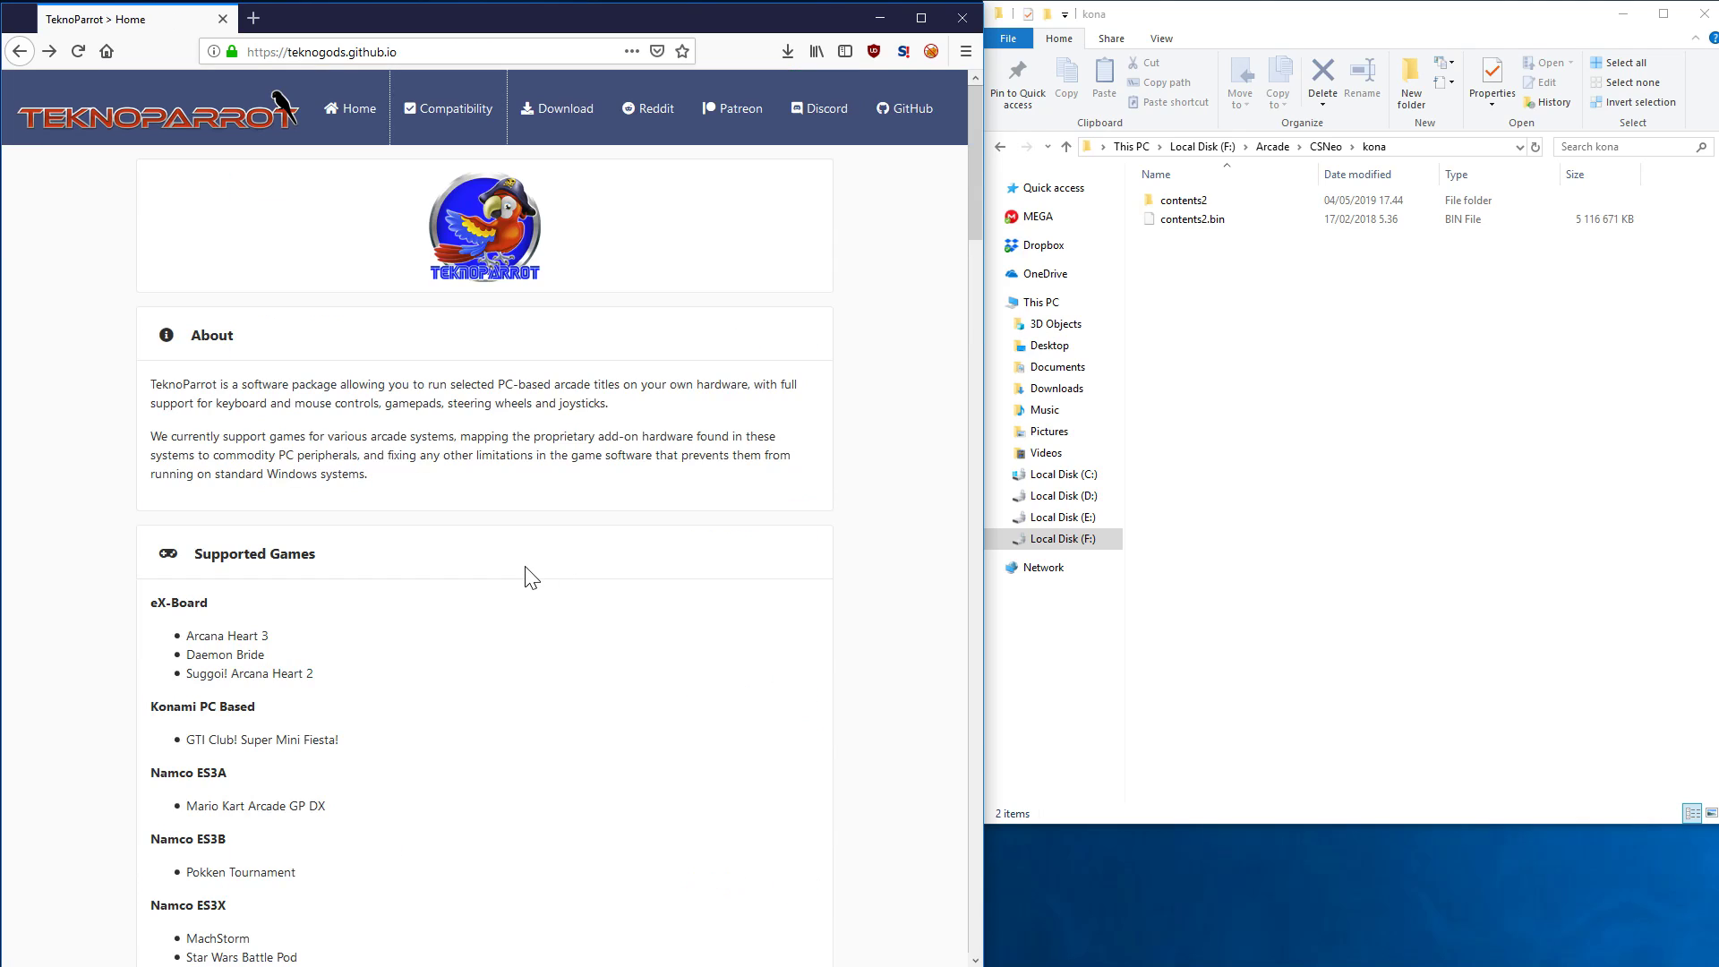
key(alt+Left)
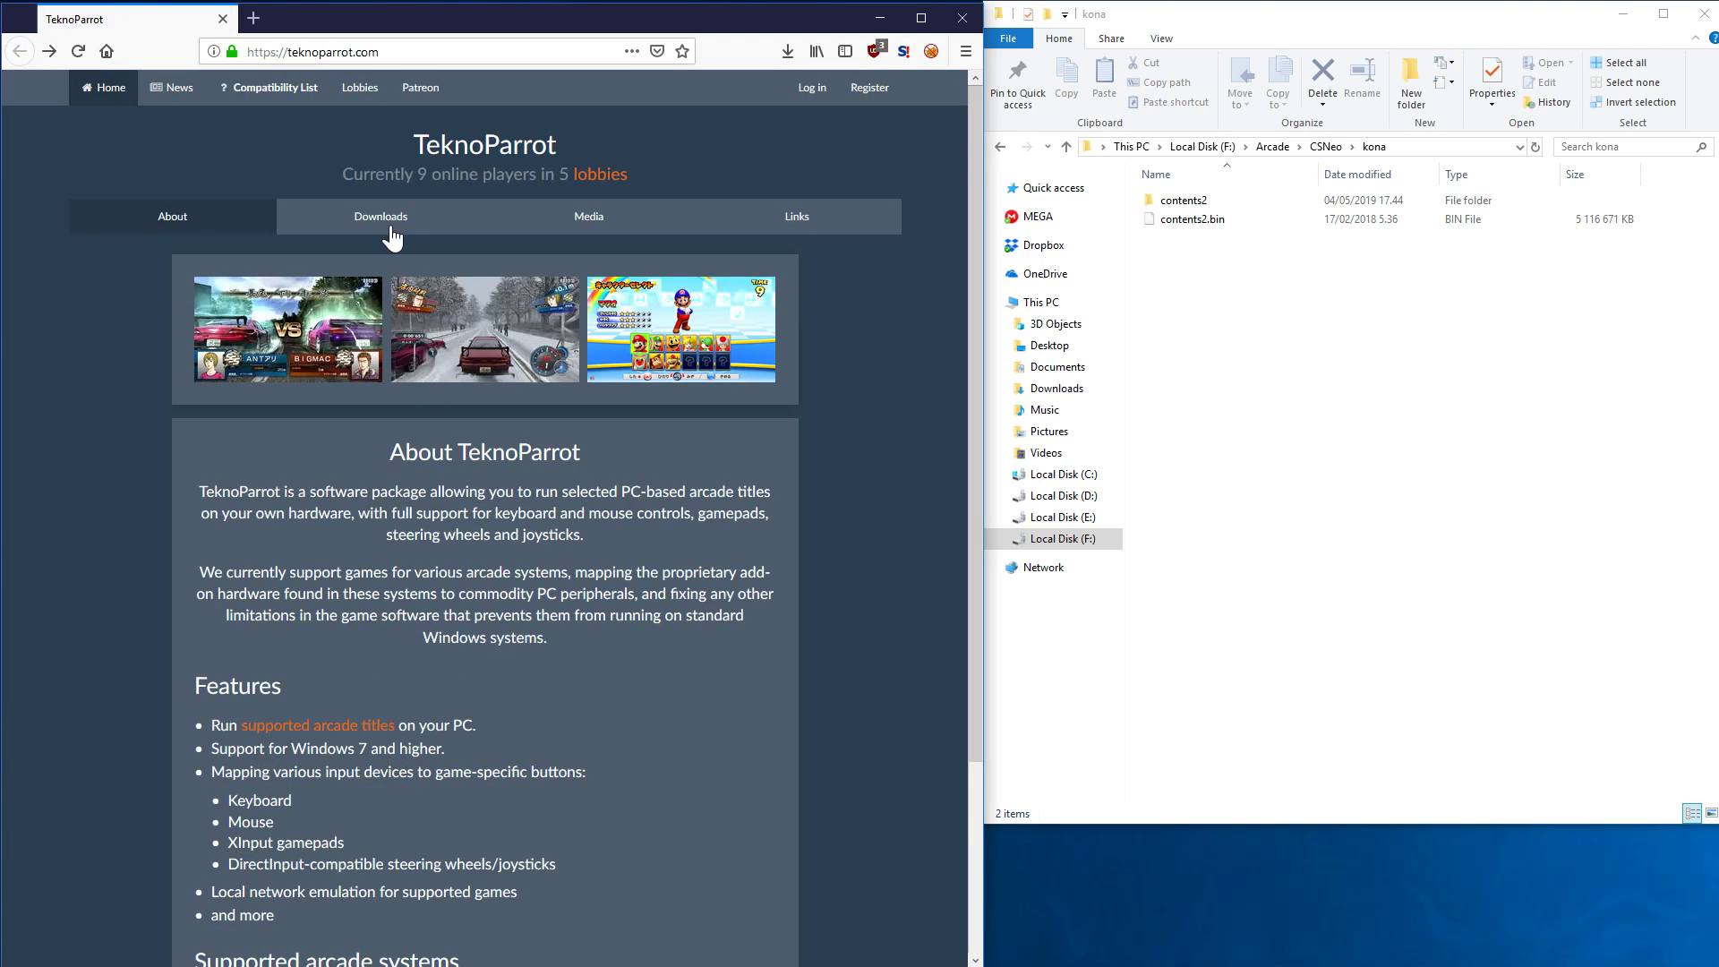
Open the TeknoParrot site's download section, and view and close the linked Teknogods Patreon page
click(392, 238)
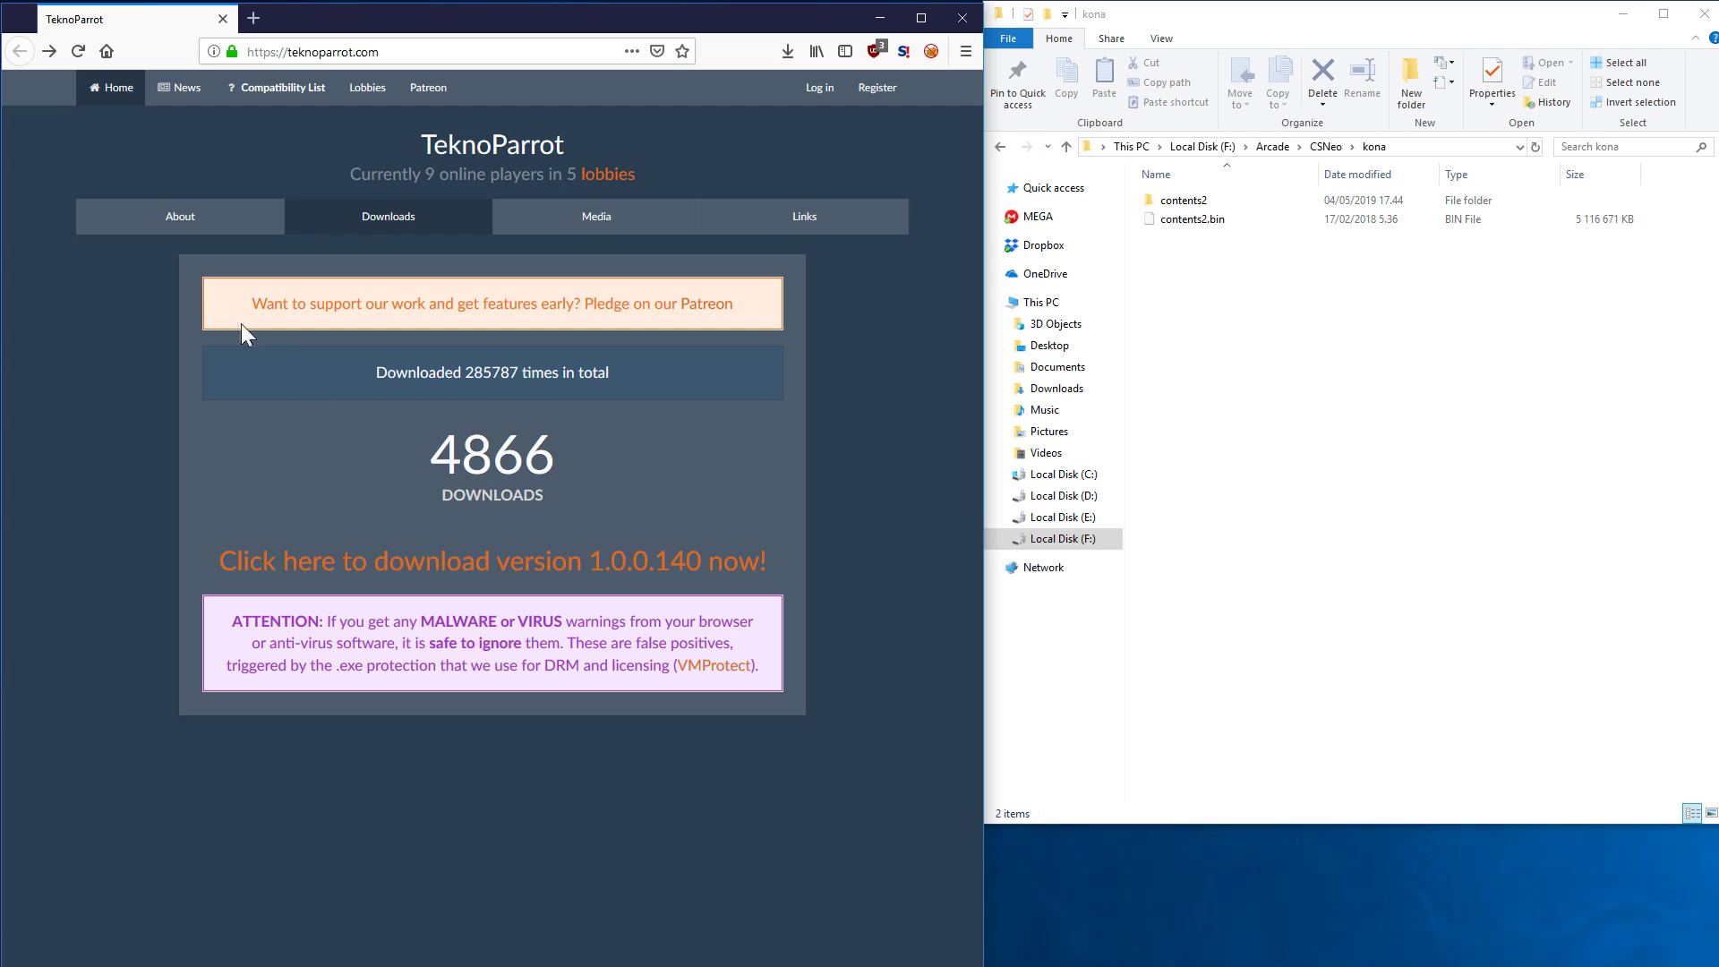
click(702, 305)
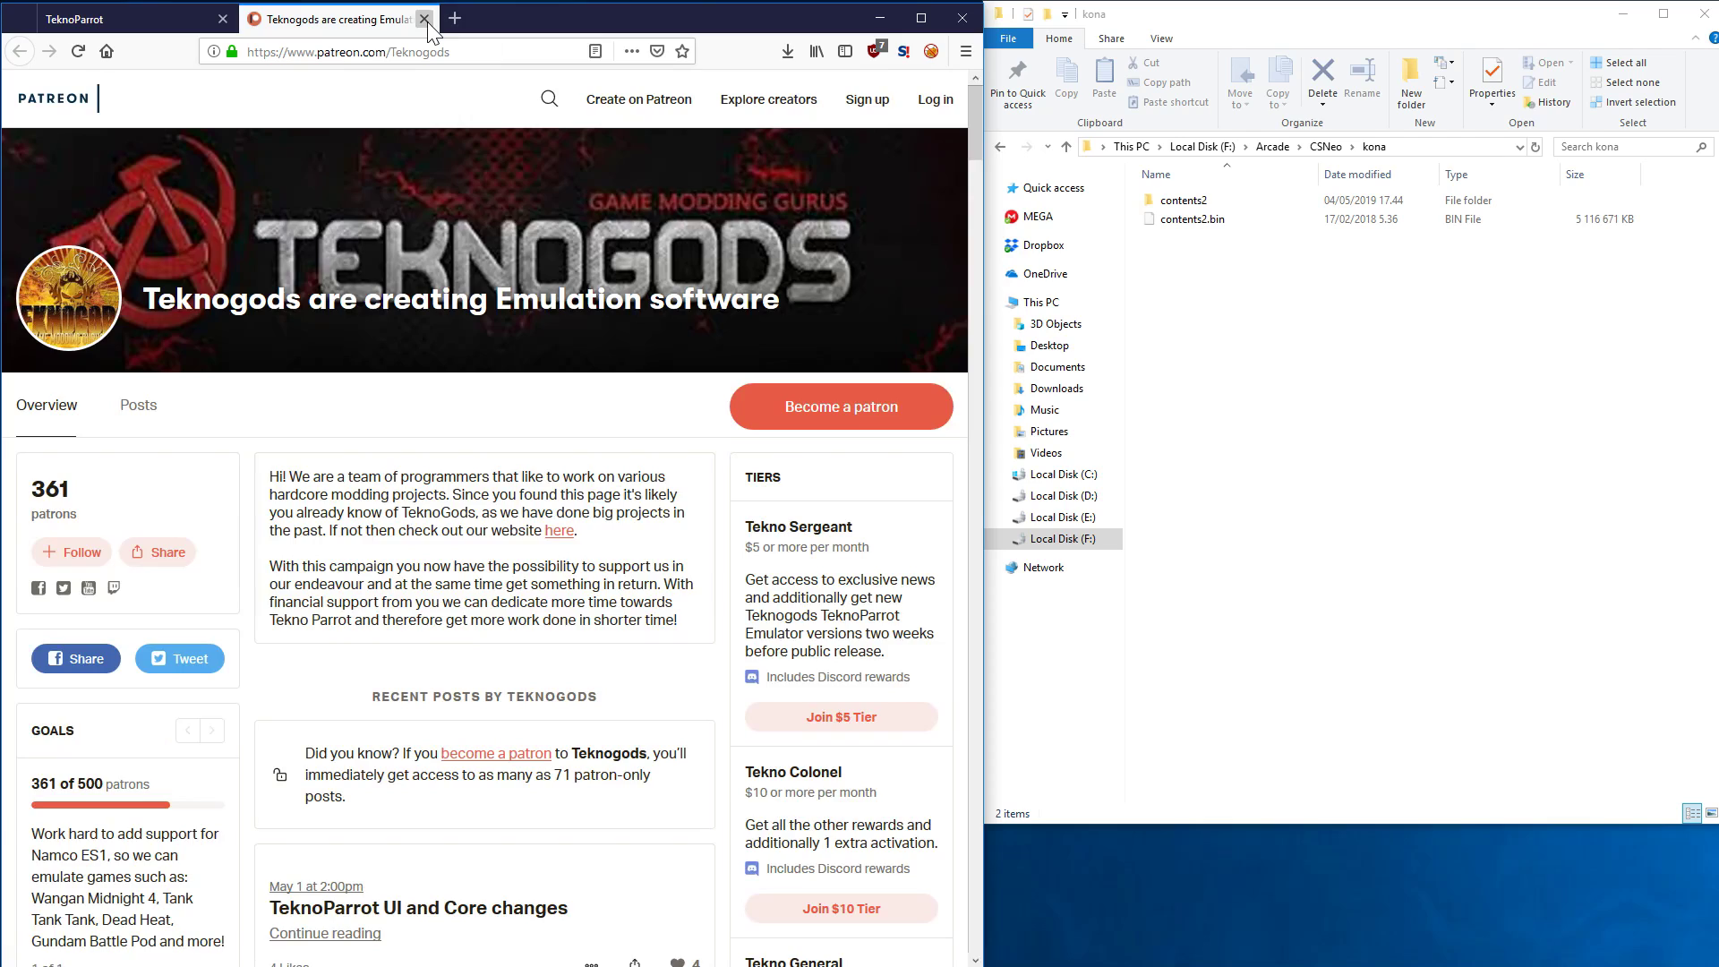
click(426, 21)
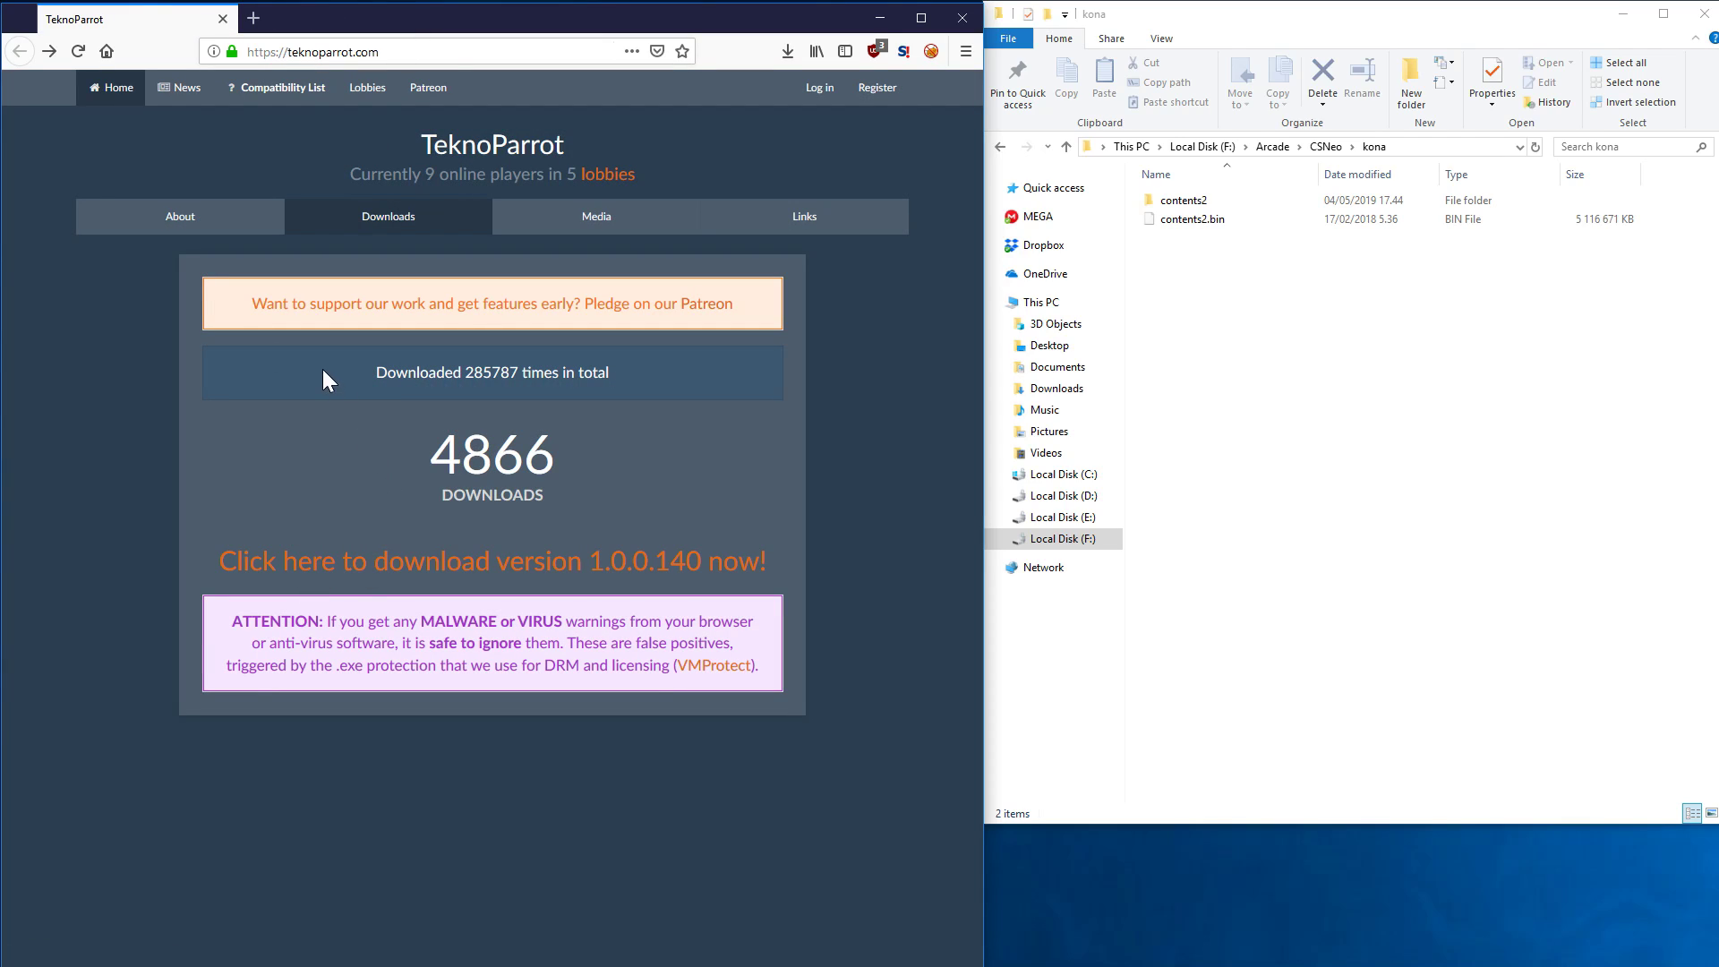
Examine the total download count and the current version's download count in the TeknoParrot download section
drag(323, 369, 627, 383)
click(493, 384)
double_click(493, 372)
drag(391, 448, 637, 492)
click(399, 449)
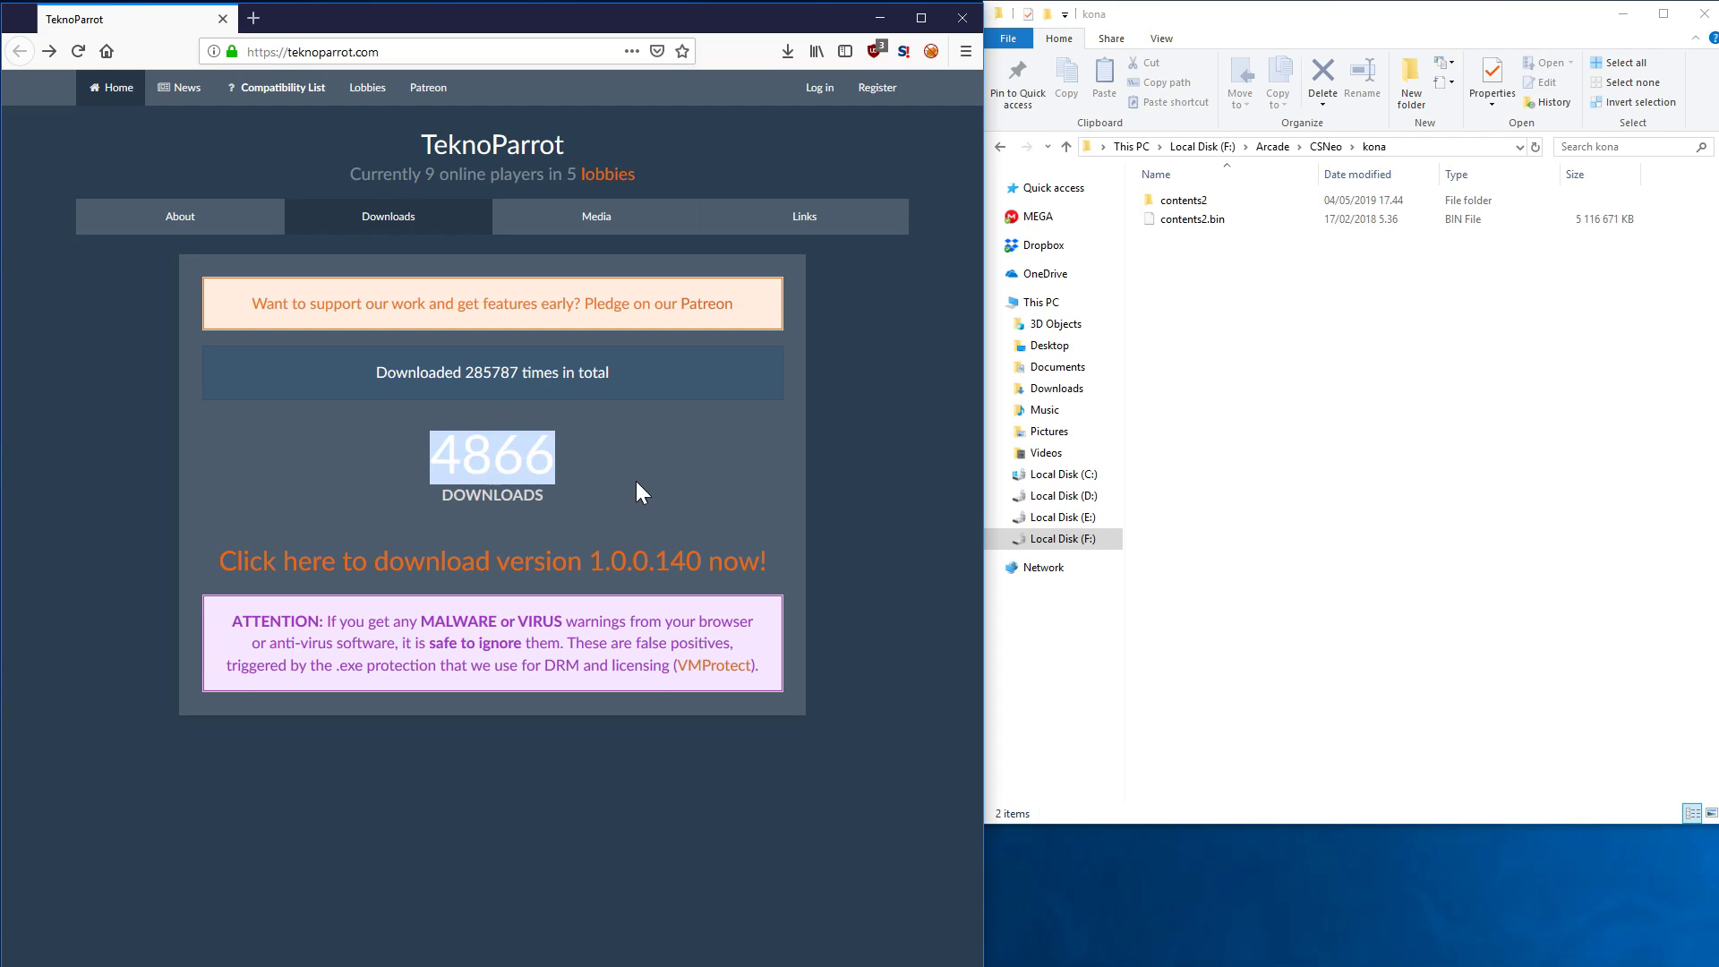
click(636, 500)
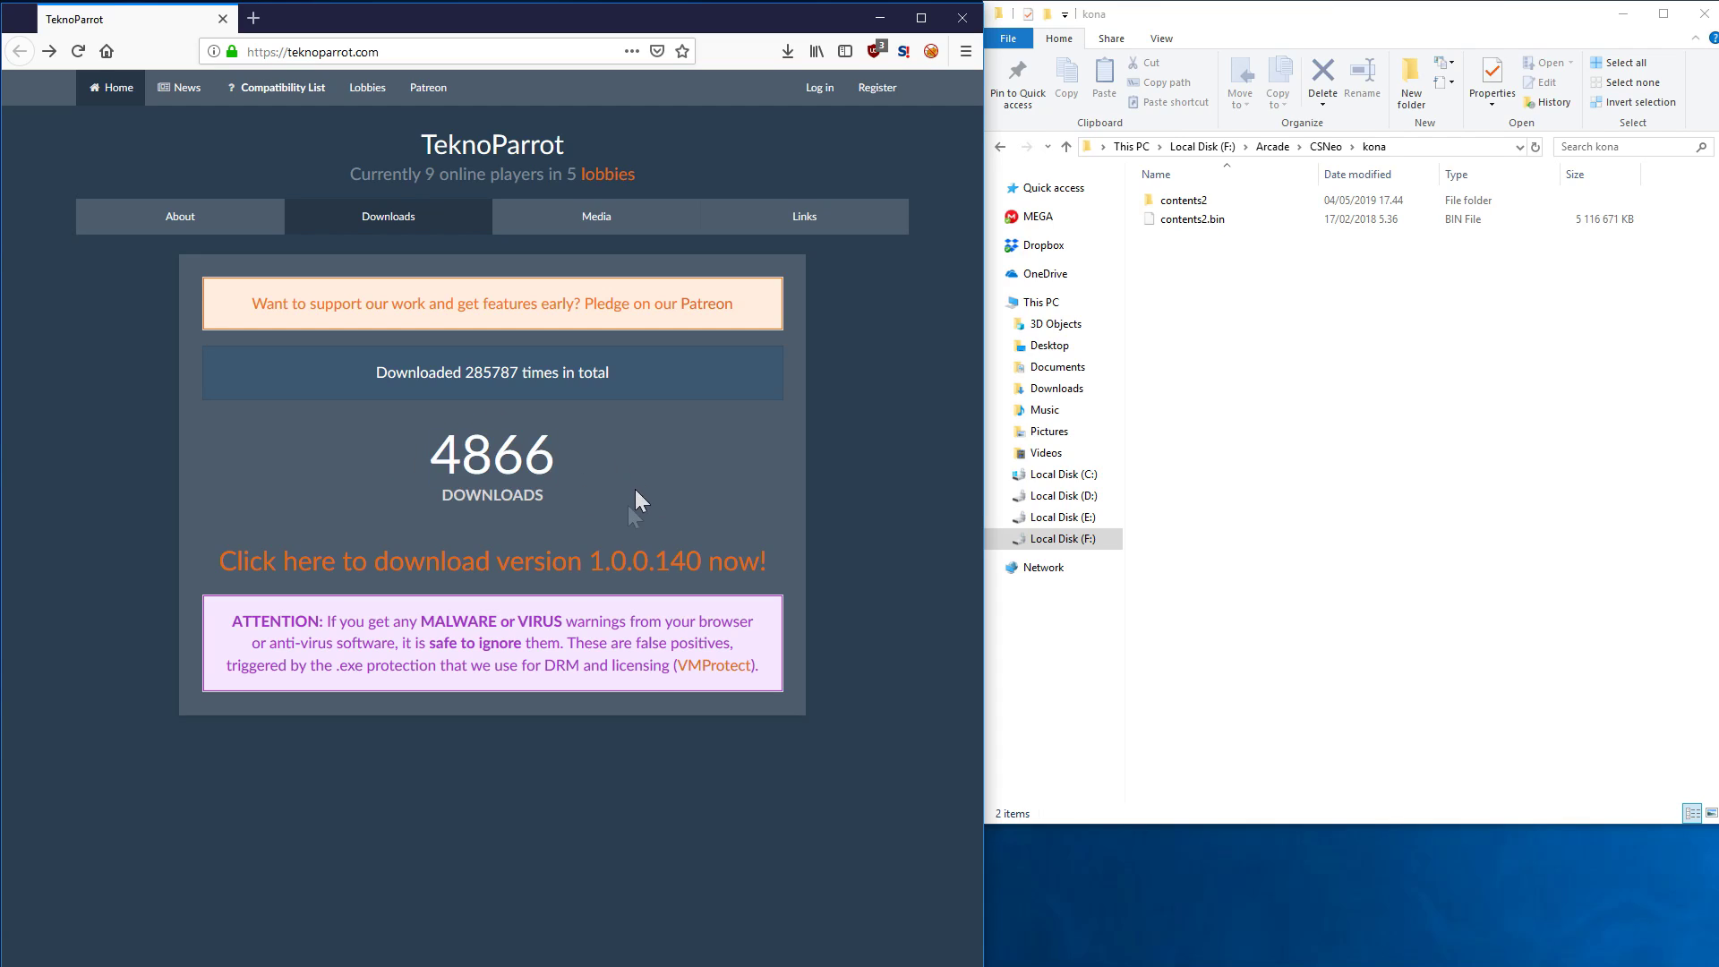
Download TeknoParrot version 1.0.0.140 from MEGA and open TeknoParrot_1.0.0.140.rar with WinRAR
click(669, 571)
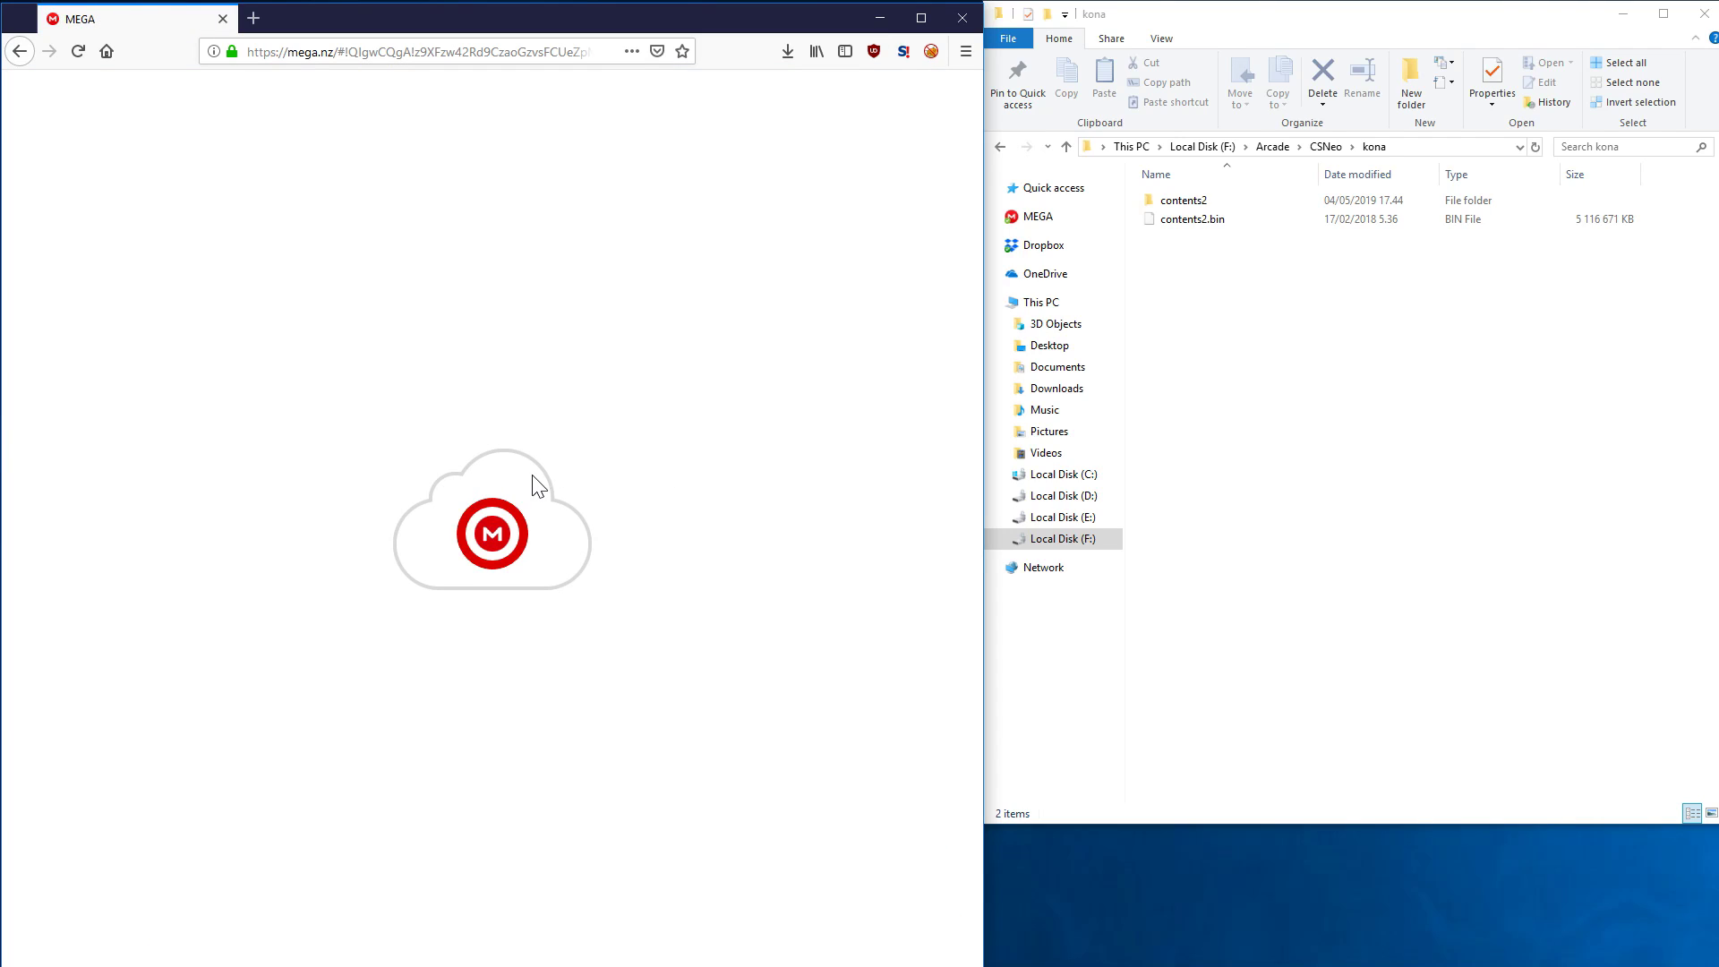
click(384, 433)
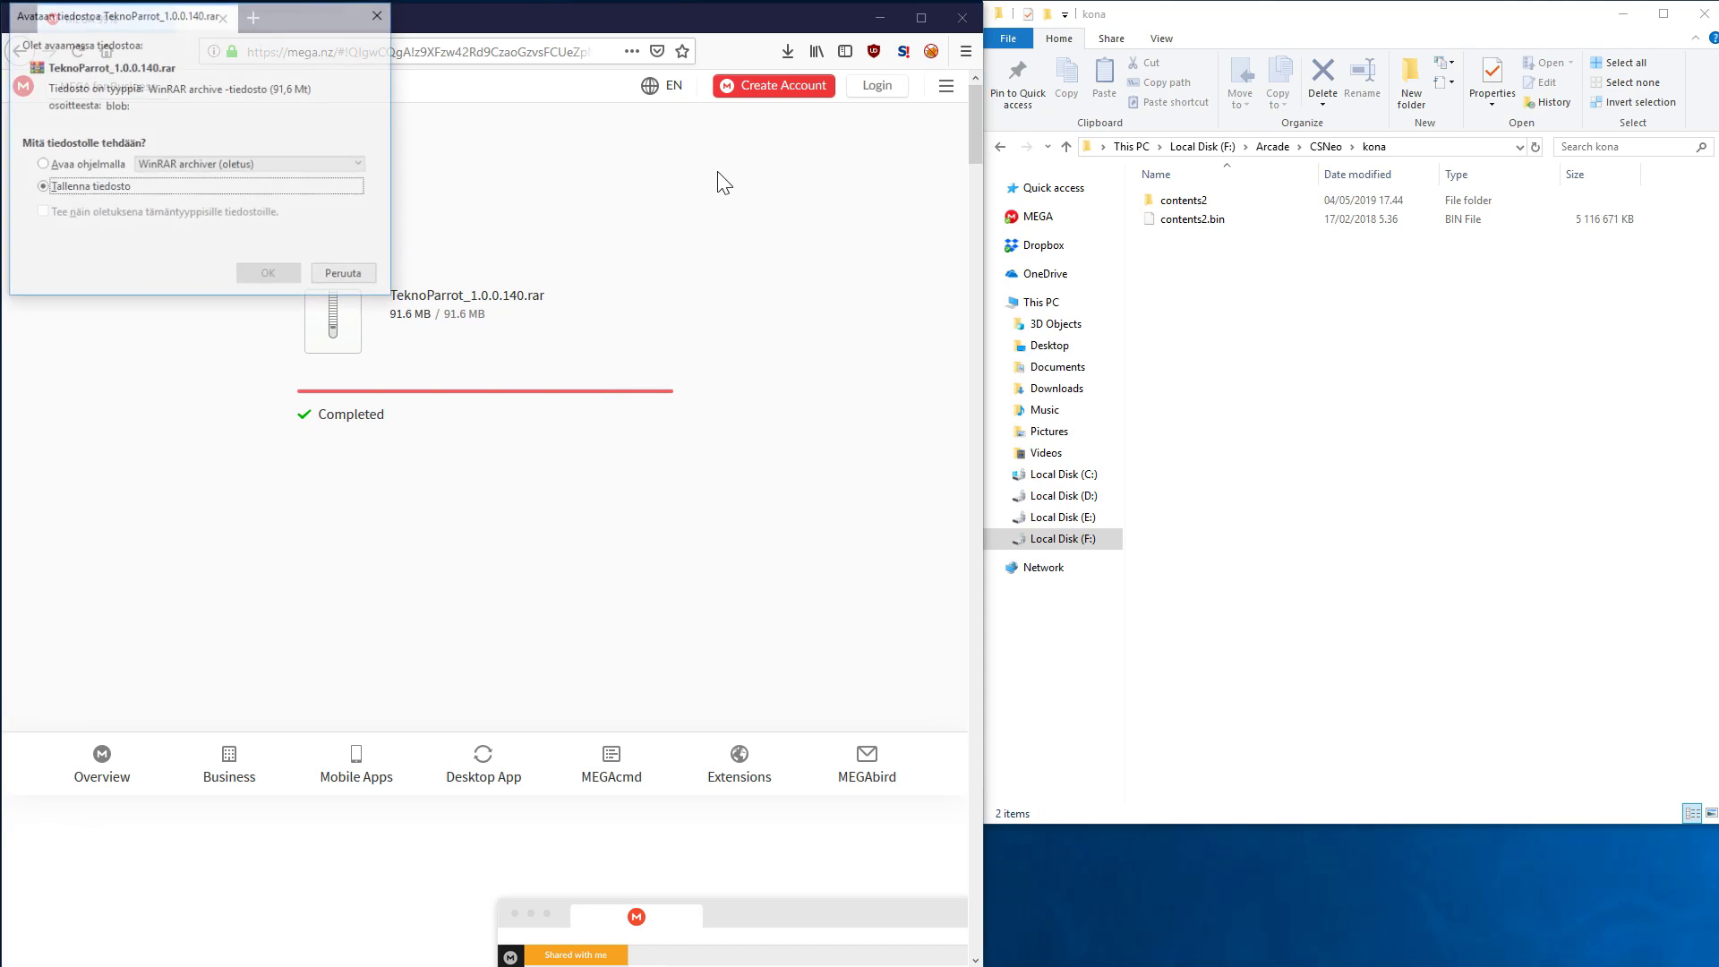
click(90, 167)
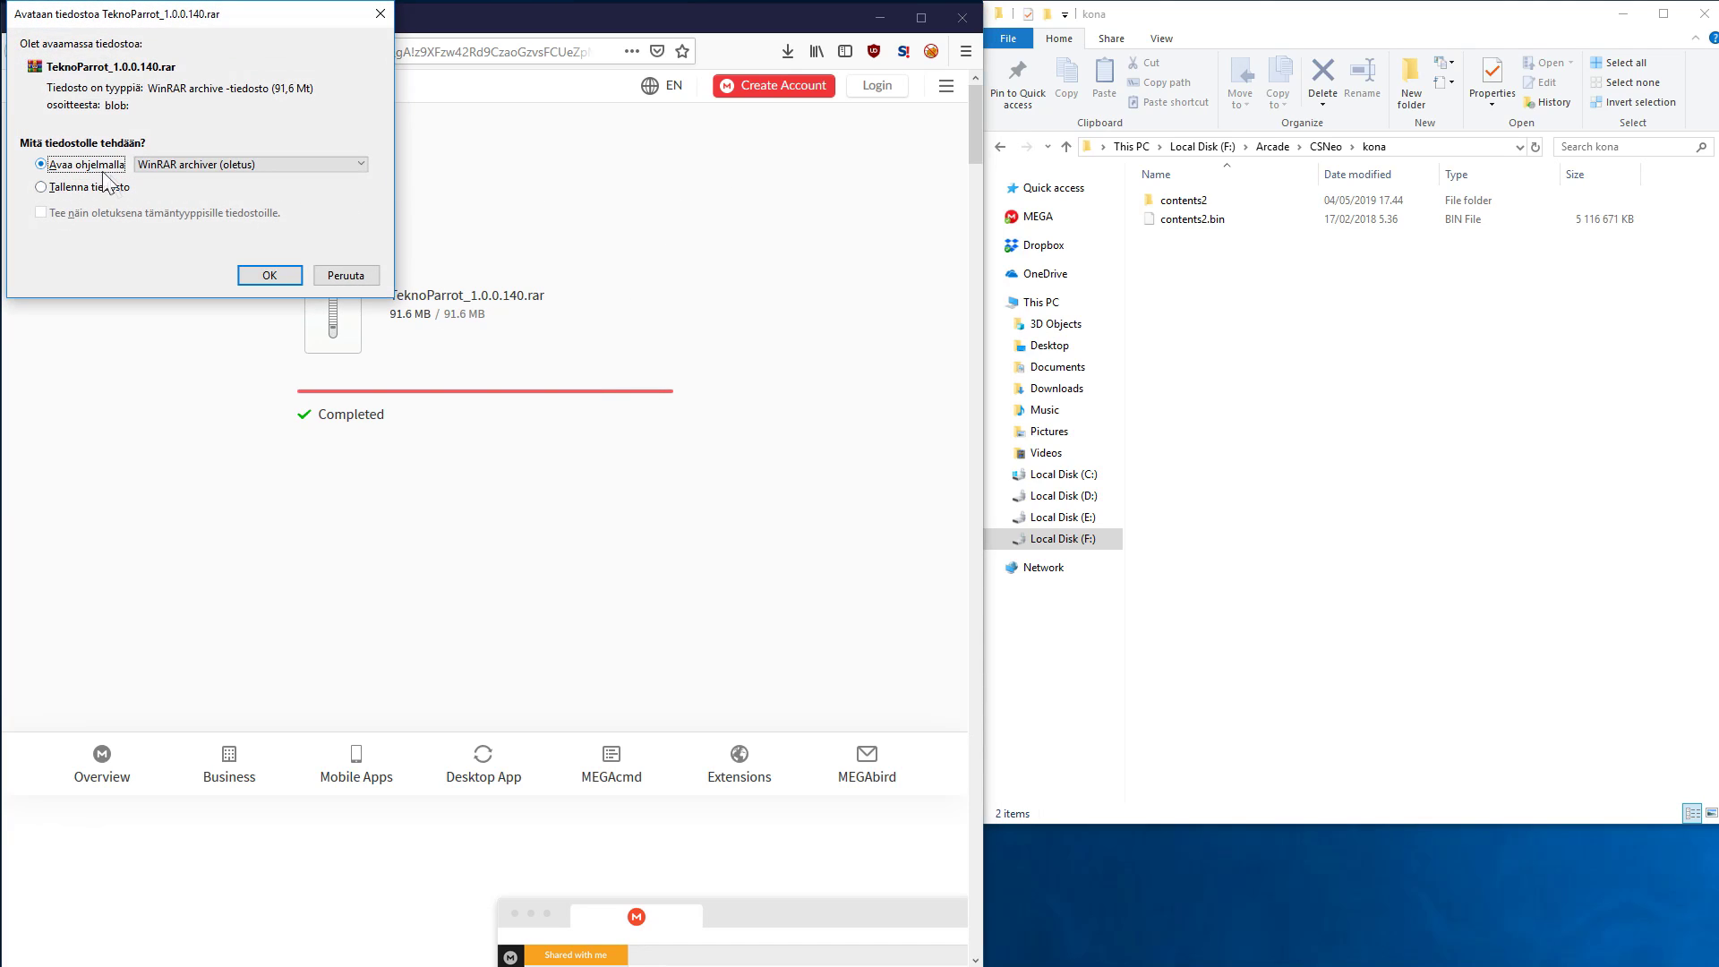
click(269, 275)
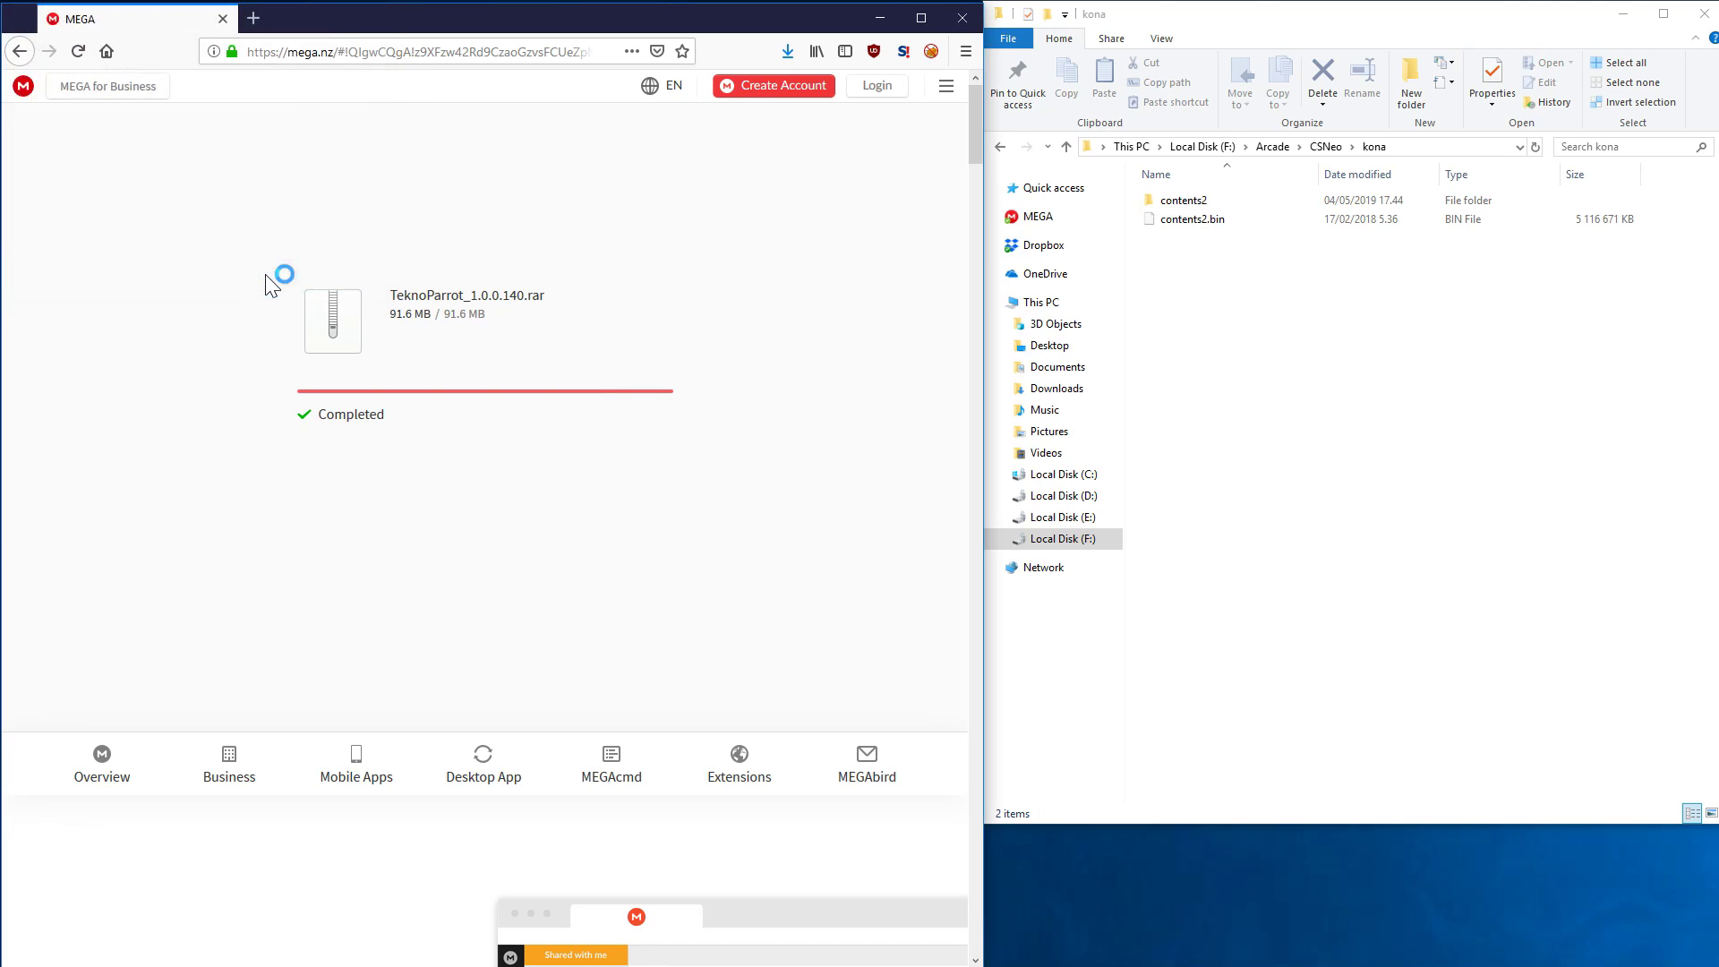
Extract the whole TeknoParrot_1.0.0.140.rar archive to F:\Arcade\CSNeo\kona\TeknoParrot and close the archive
click(1420, 149)
key(ctrl+c)
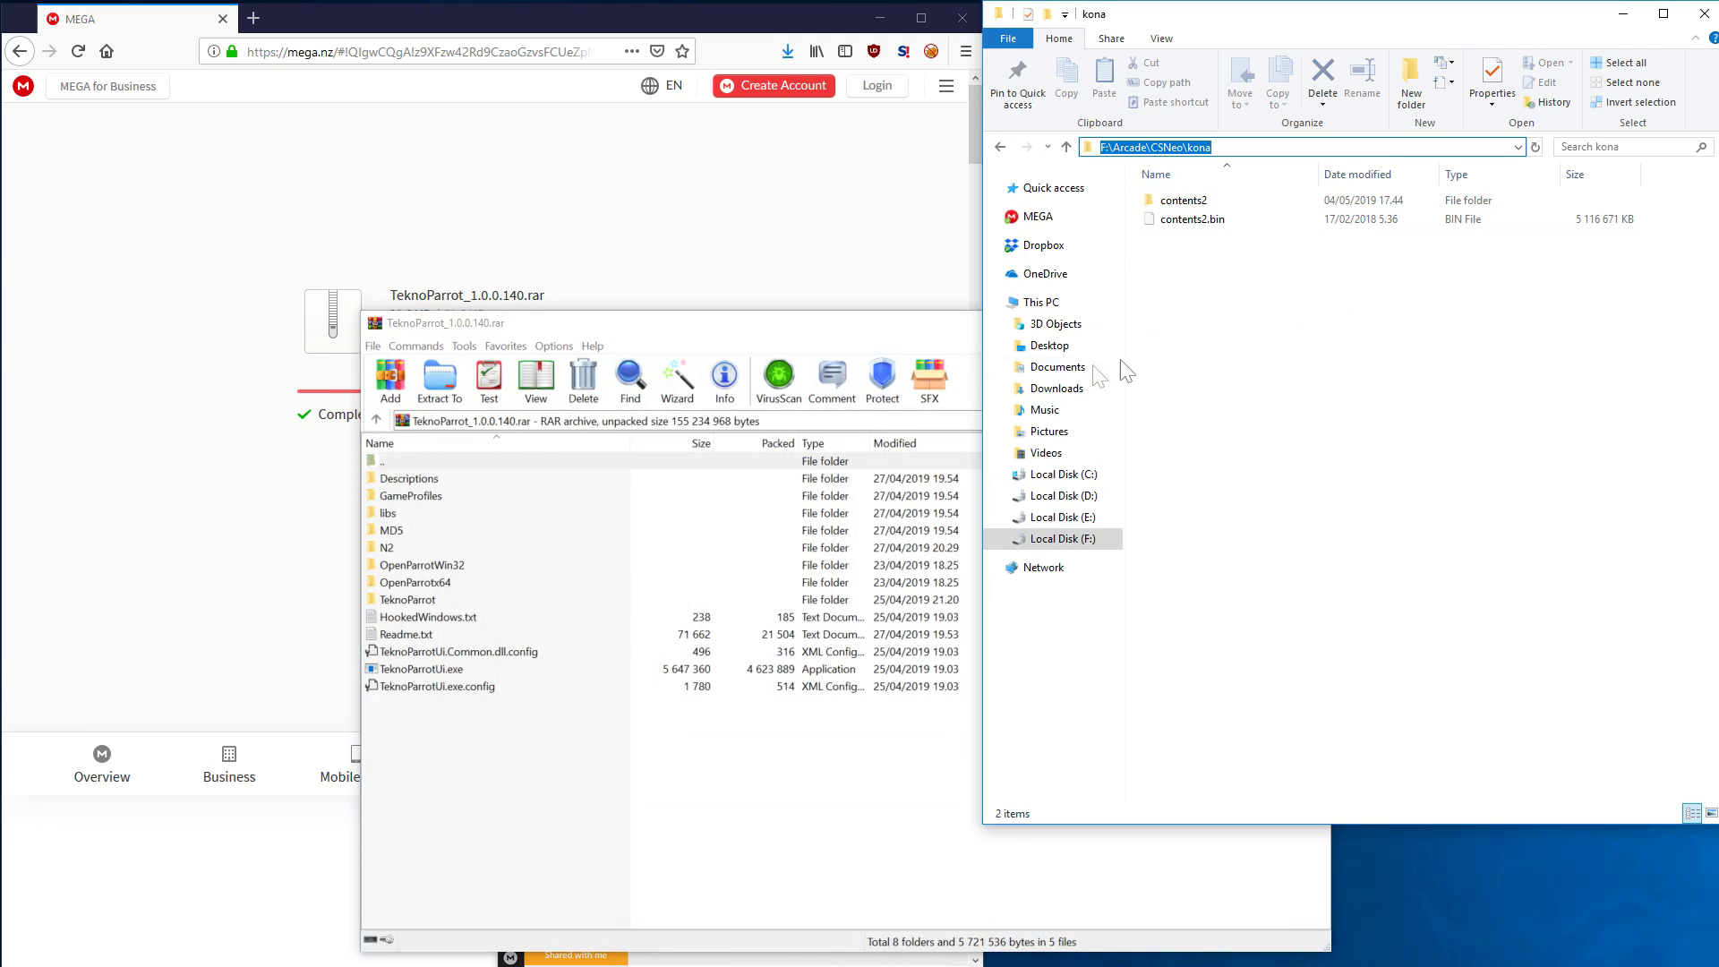
click(437, 394)
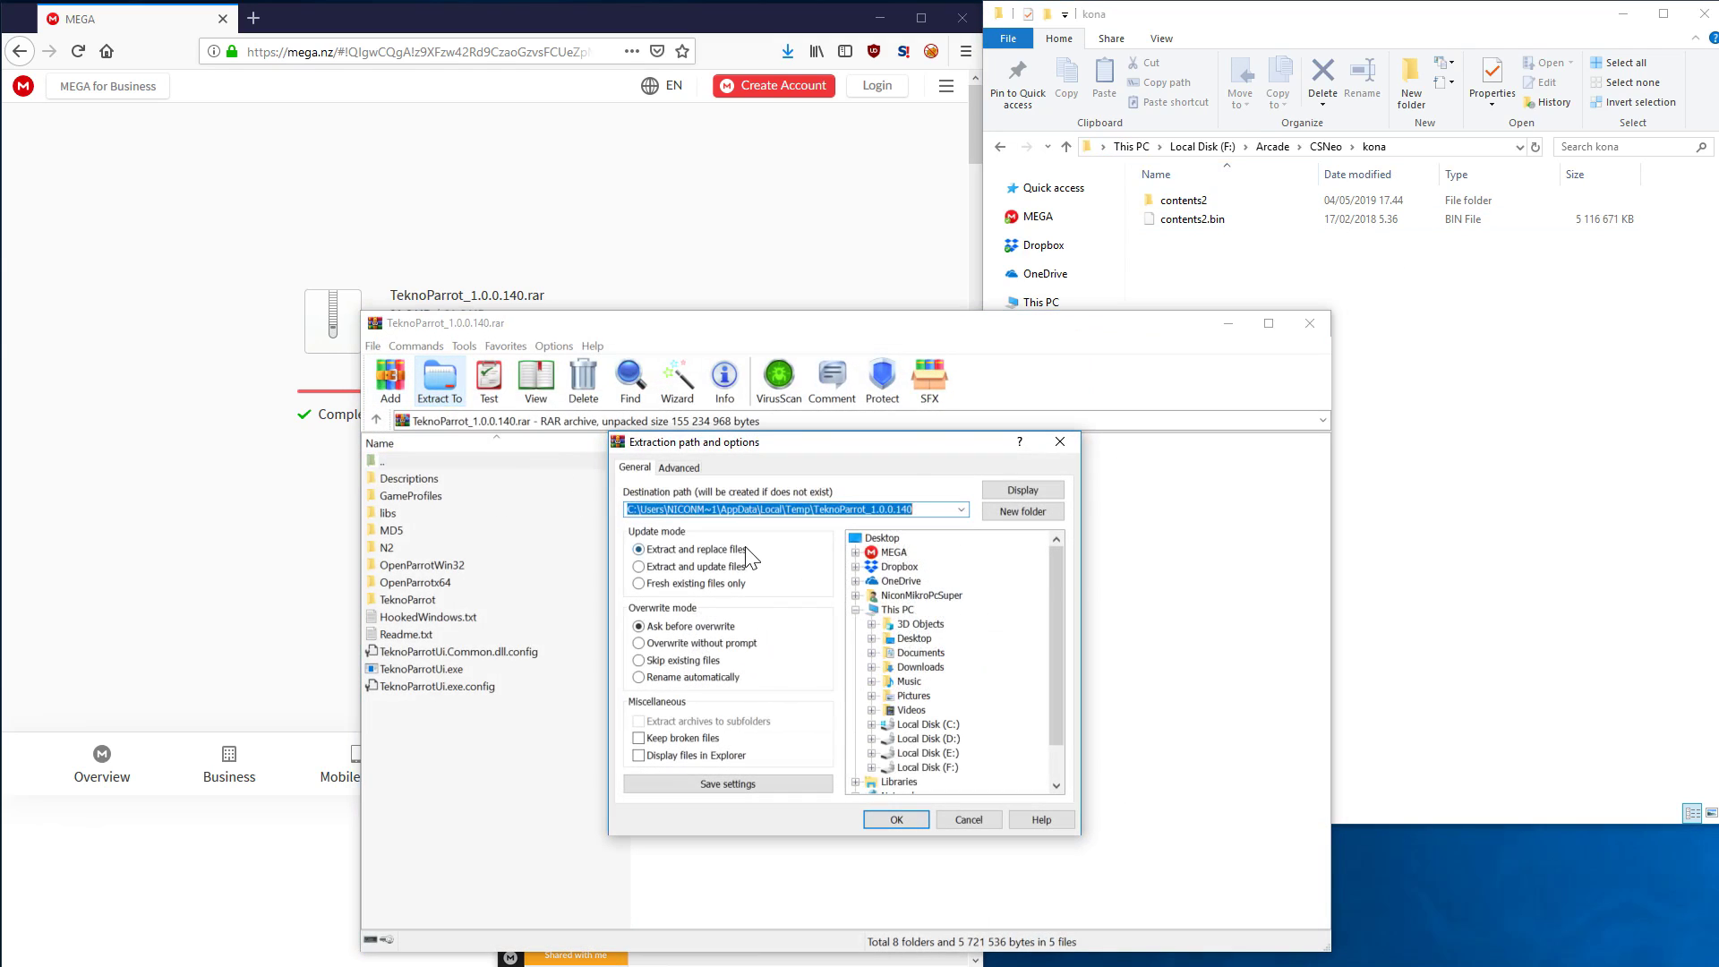
key(ctrl+v)
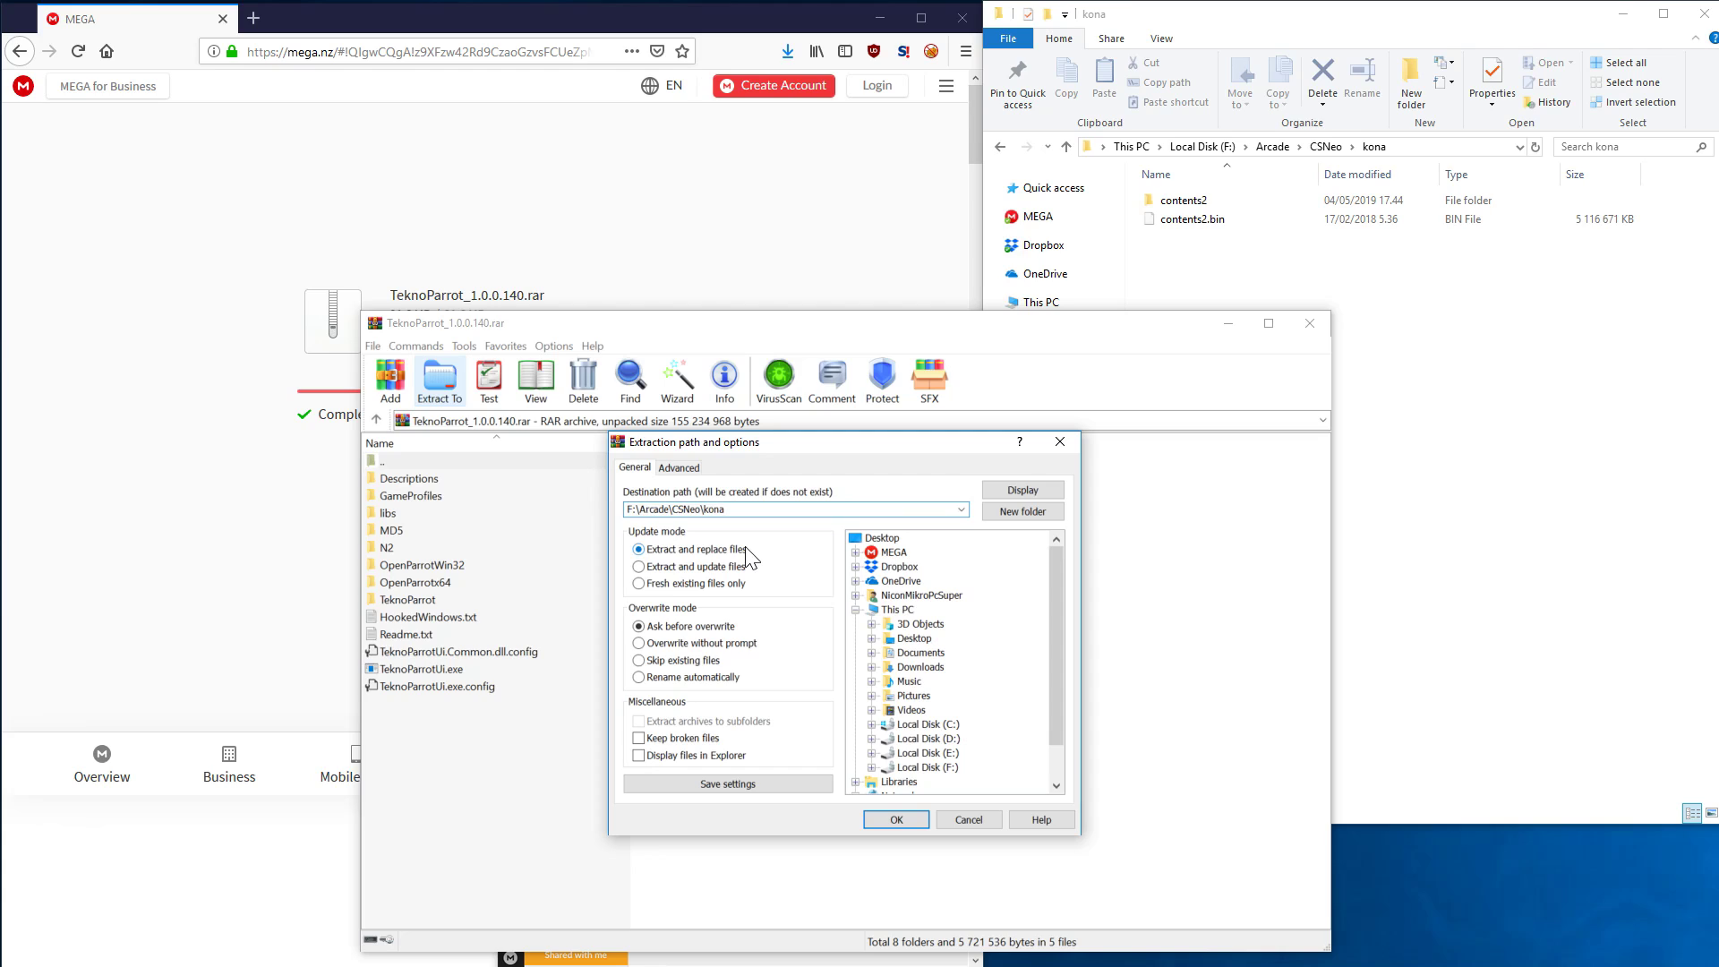
text(\TeknoParrot)
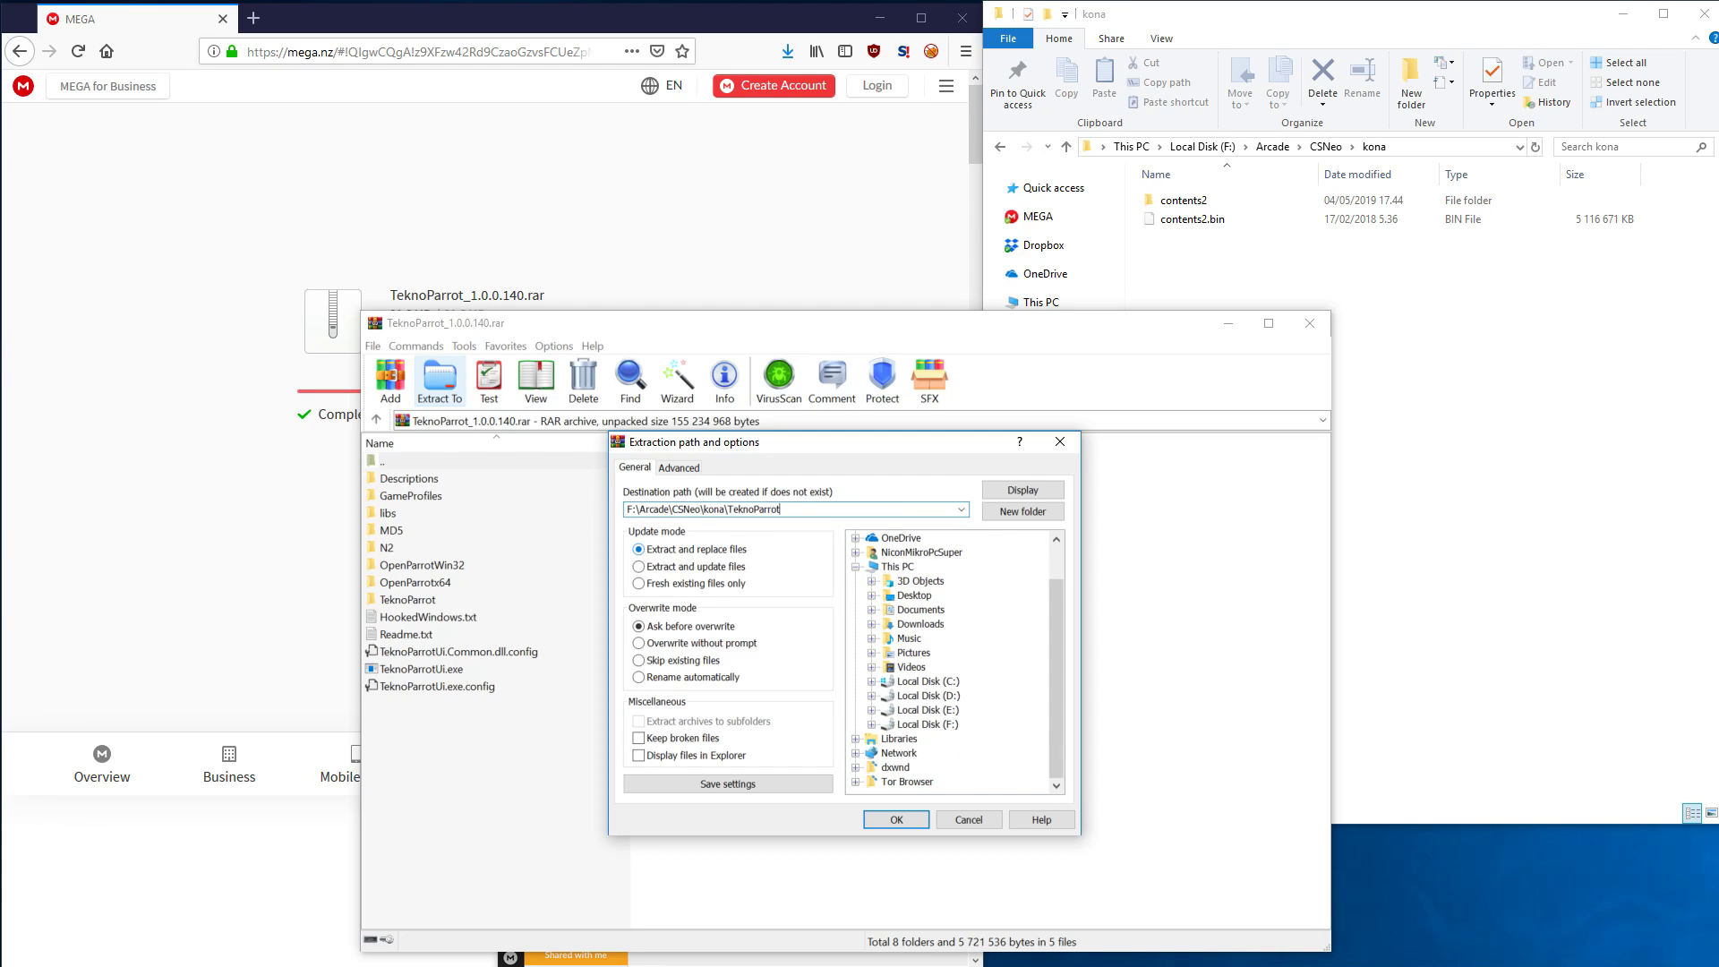
key(Return)
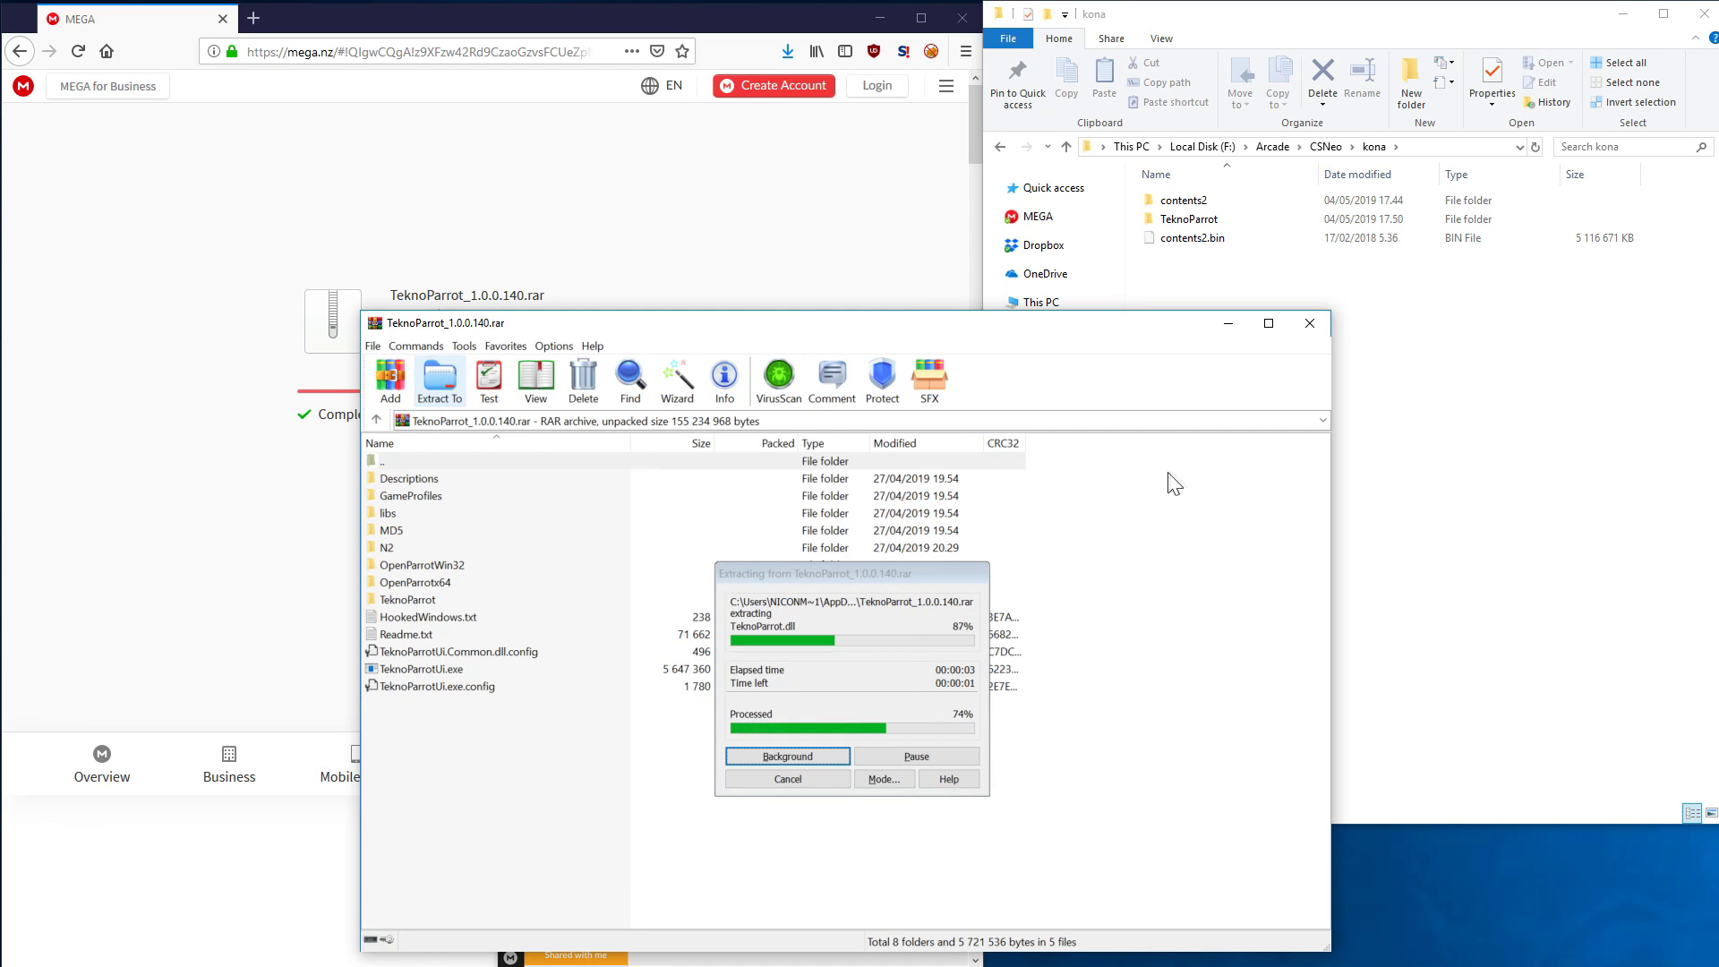
click(1309, 323)
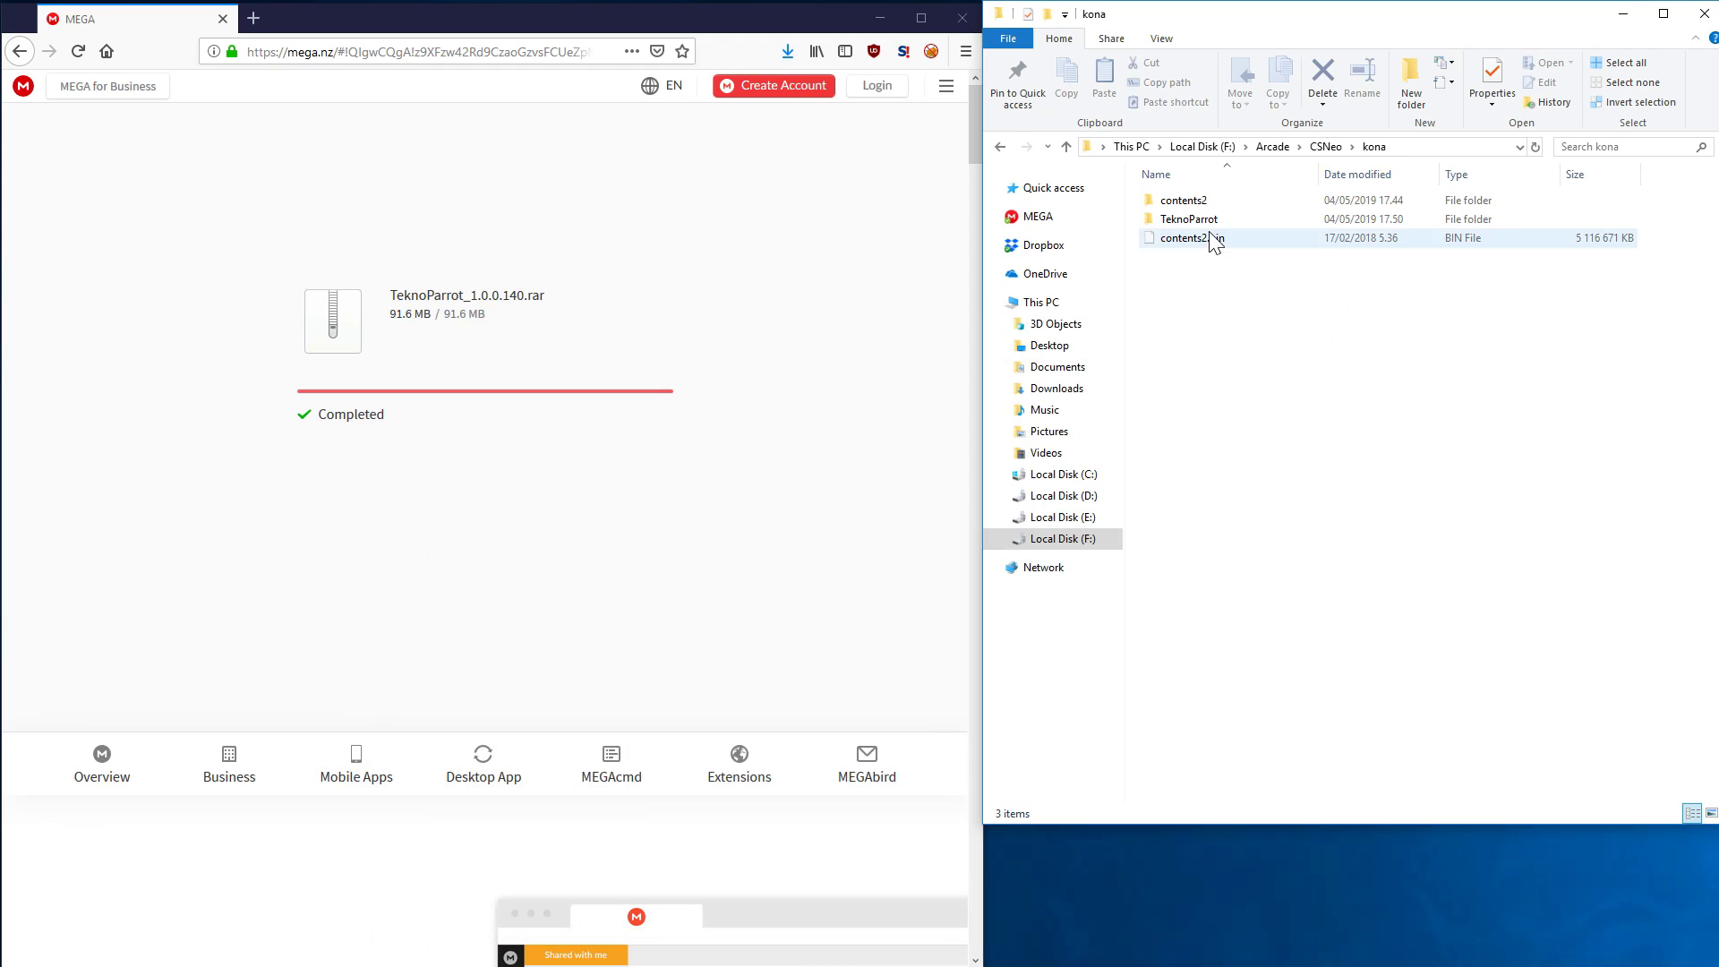
Launch TeknoParrotUi.exe from the kona\TeknoParrot folder, let it close the instance already running, and dismiss the first-run notice
double_click(1214, 226)
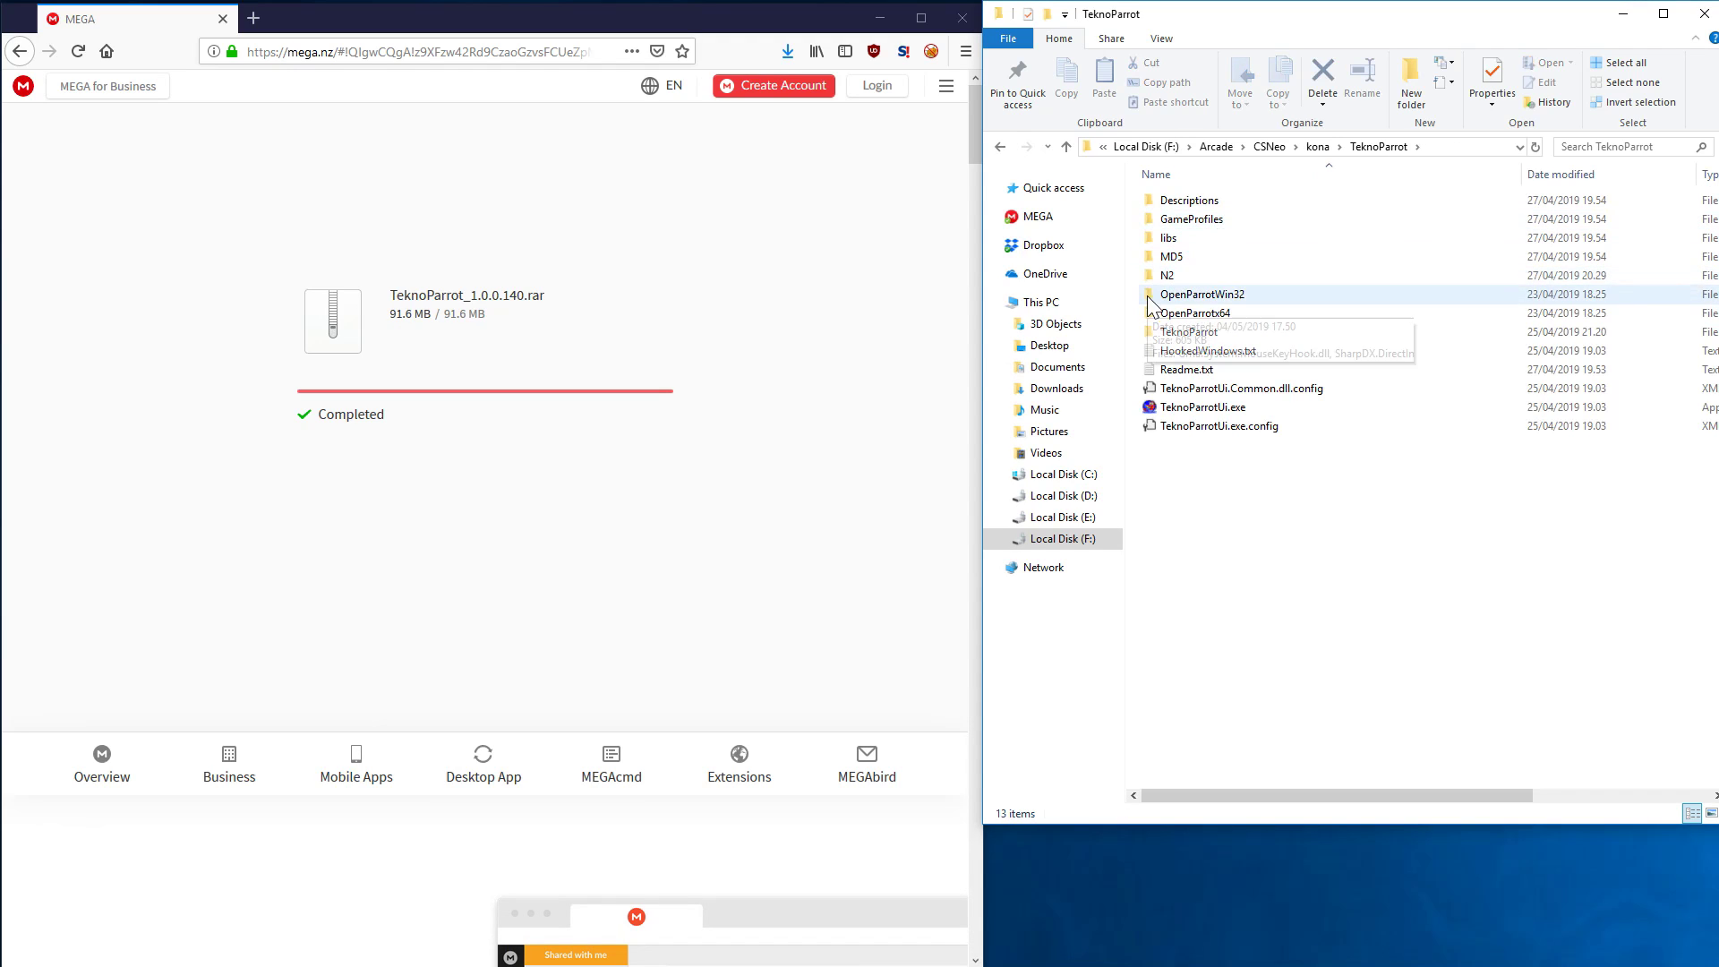
click(1222, 416)
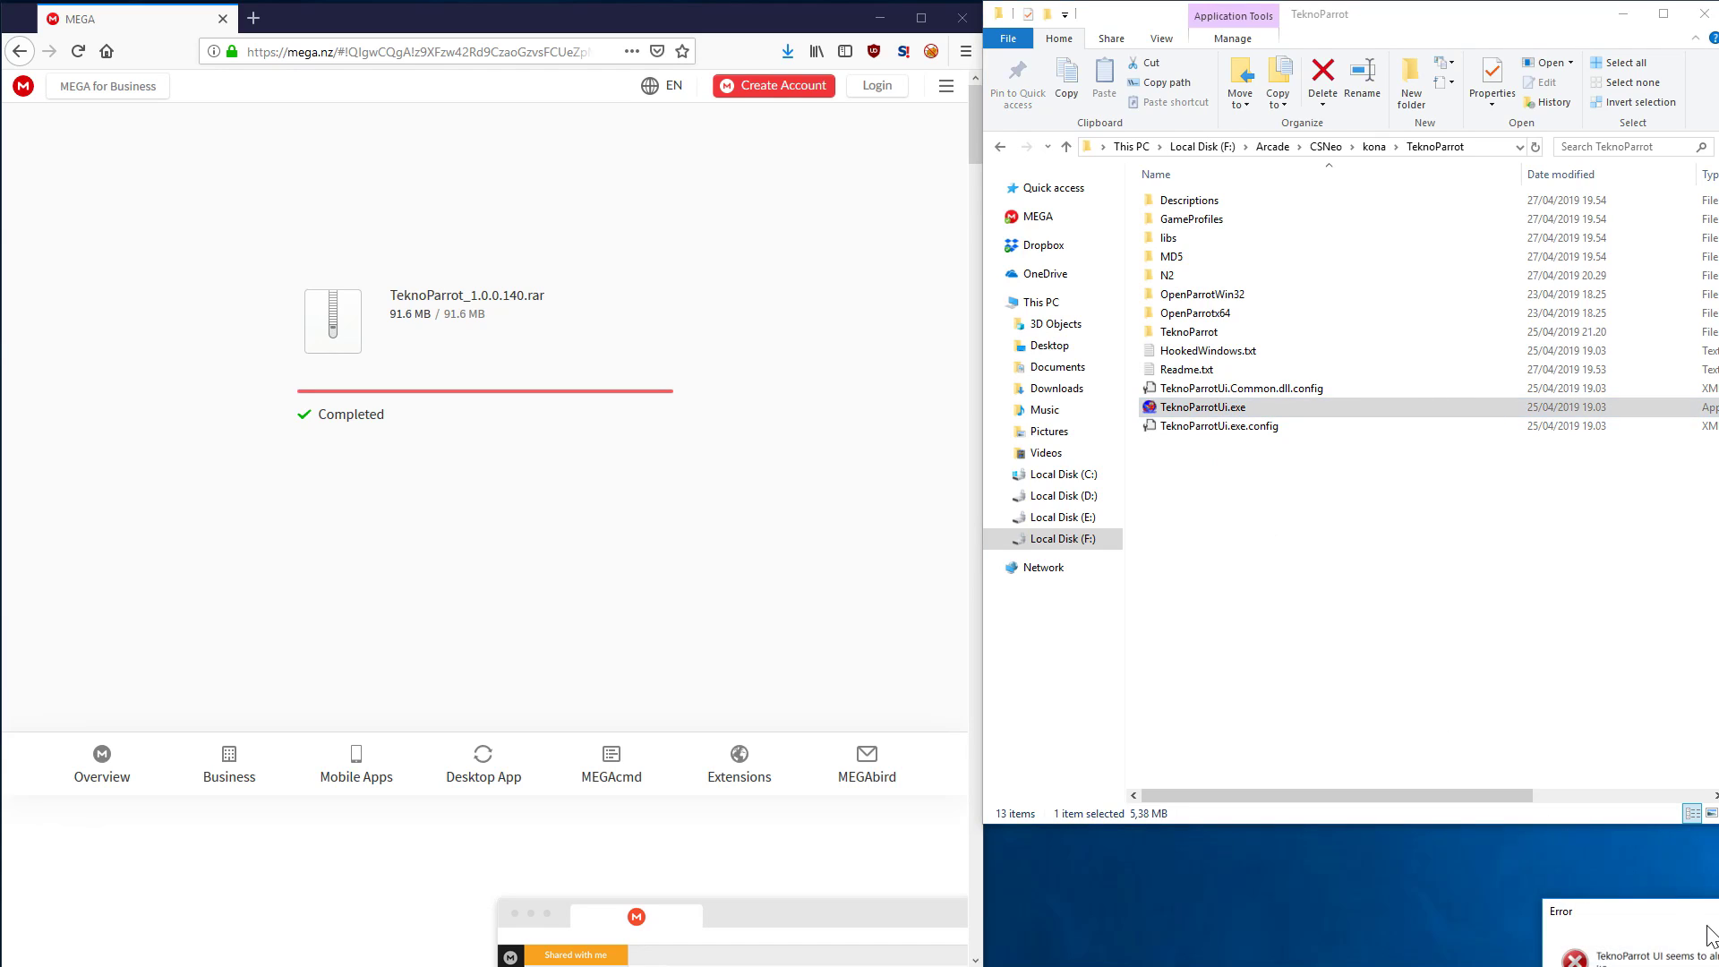
drag(1667, 906, 972, 542)
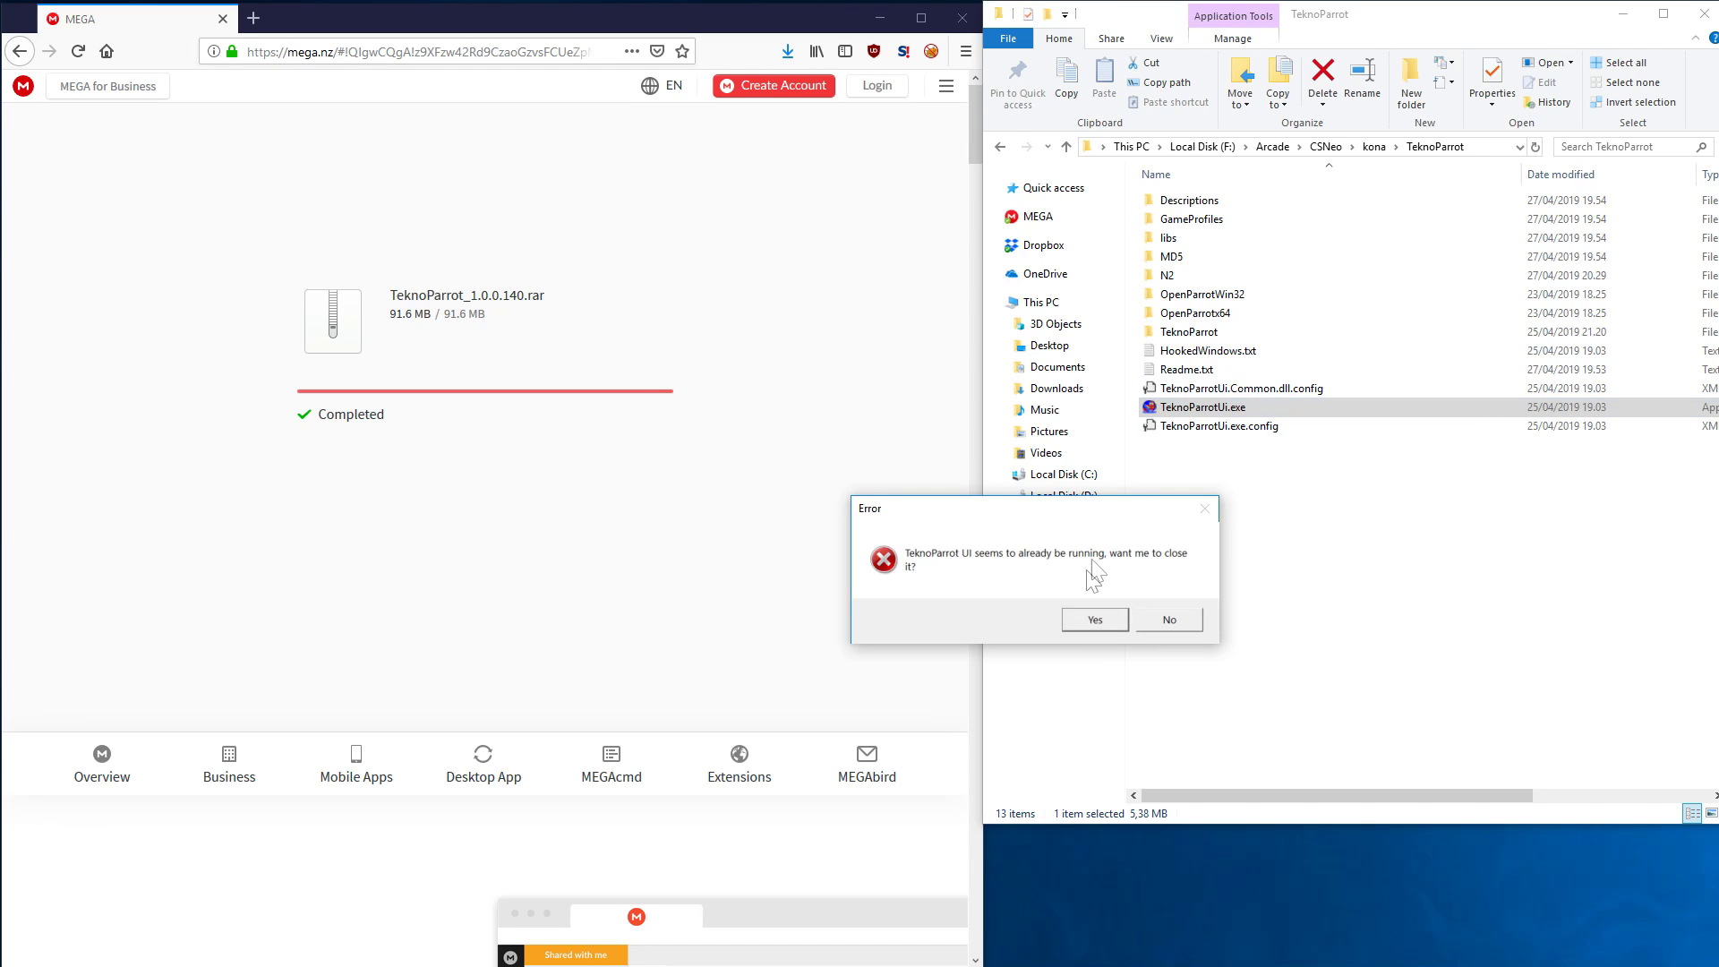
click(1107, 622)
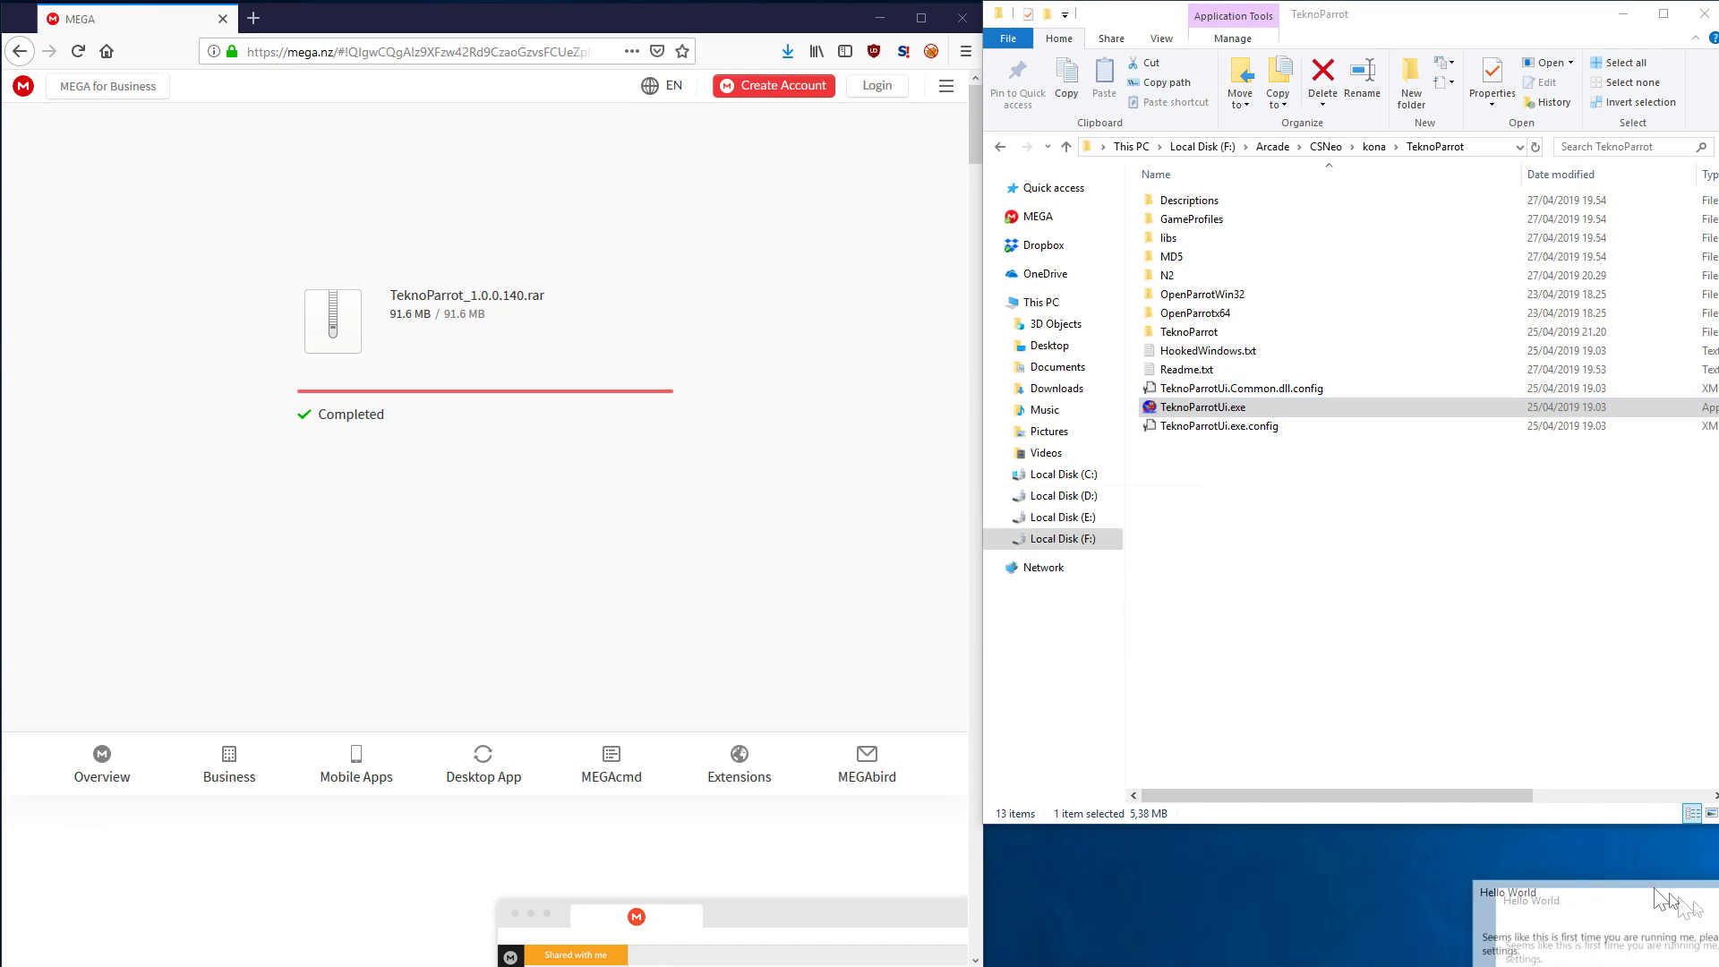
drag(1654, 890, 848, 360)
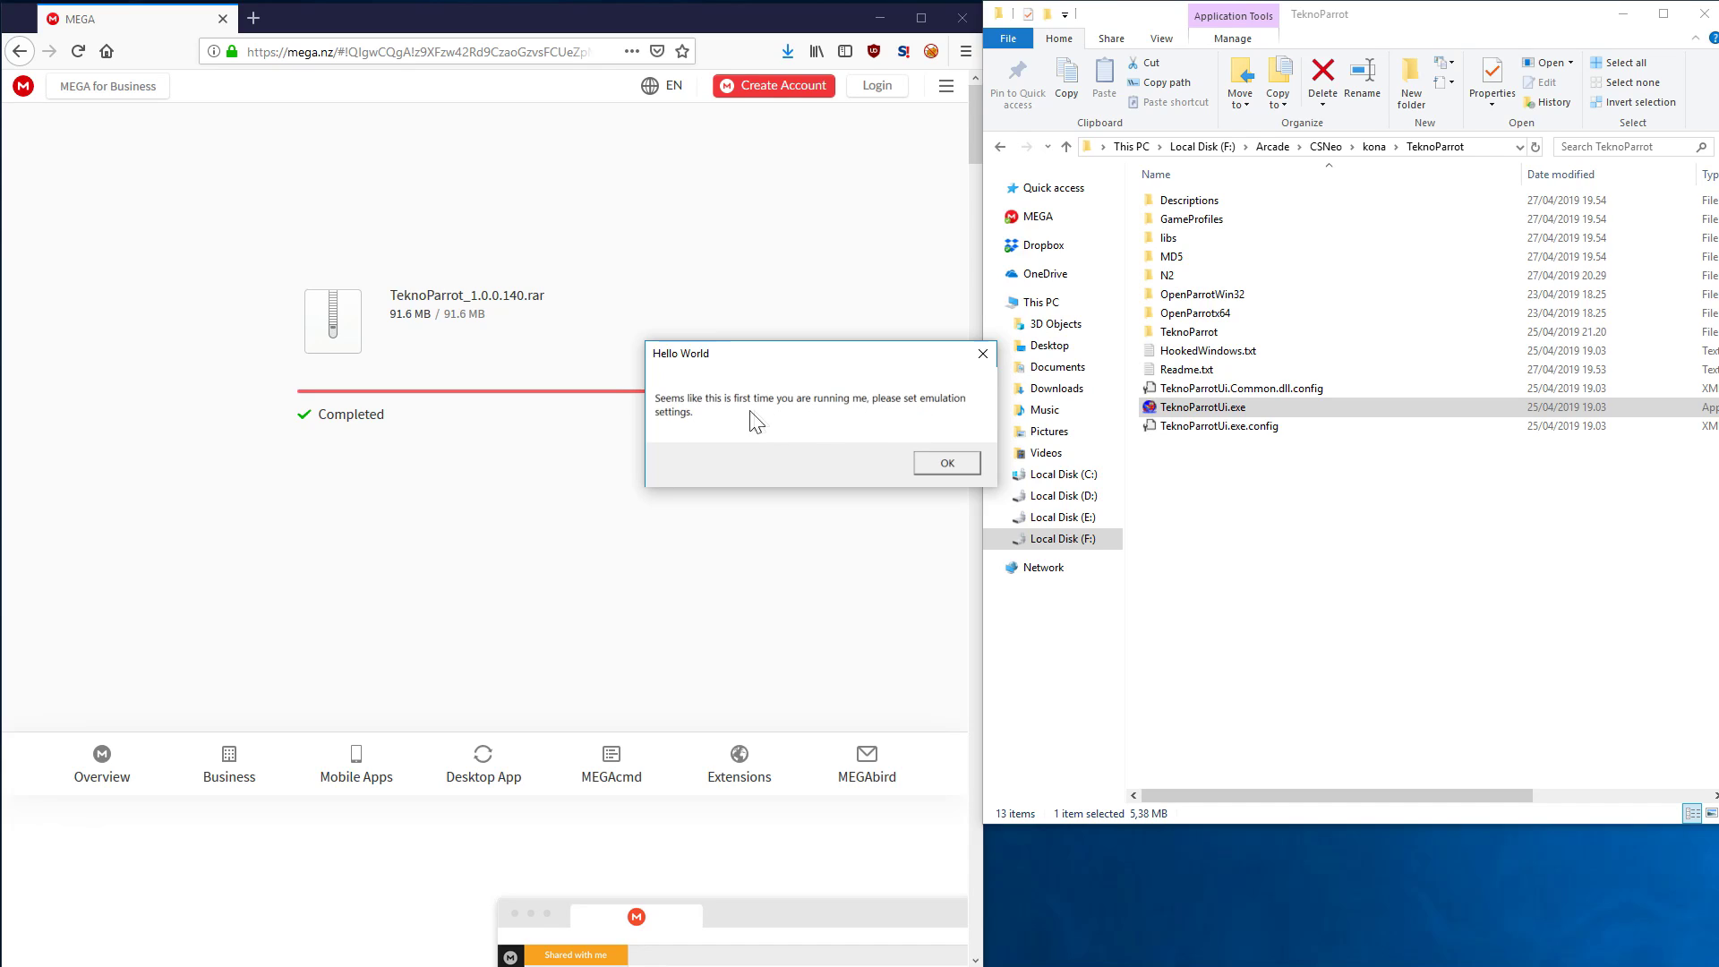
click(953, 462)
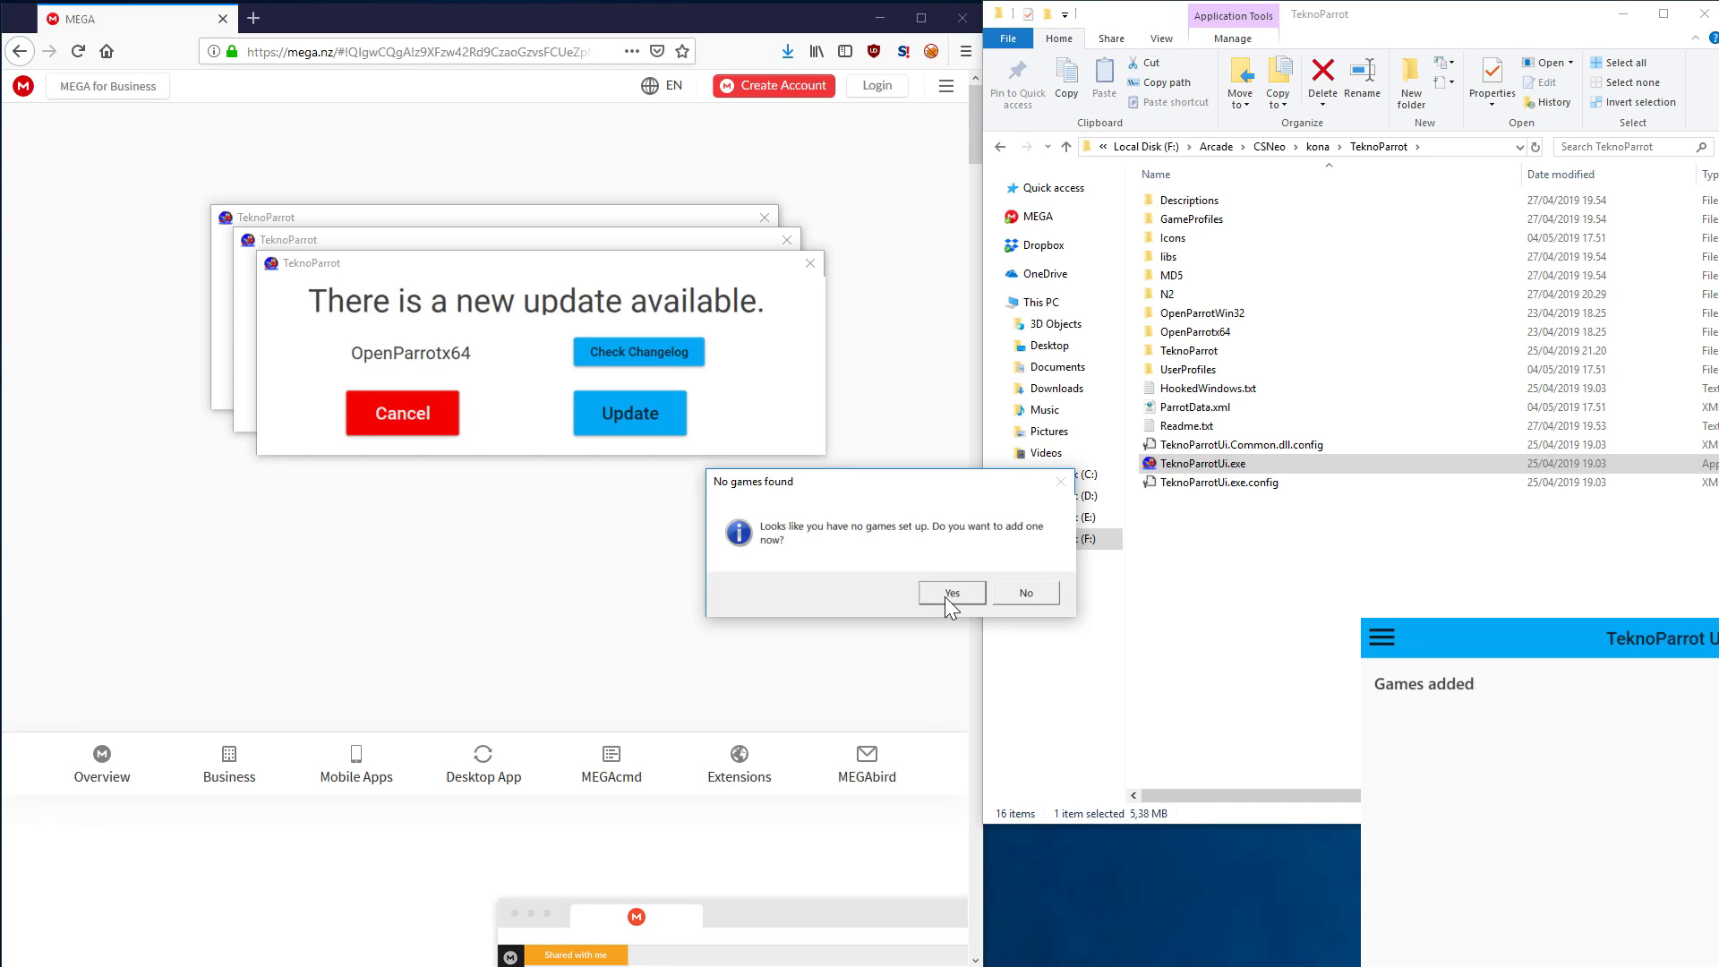
Agree to set up a game and add Counter-Strike Neo (Patreon Only) from the TeknoParrot games list
click(952, 593)
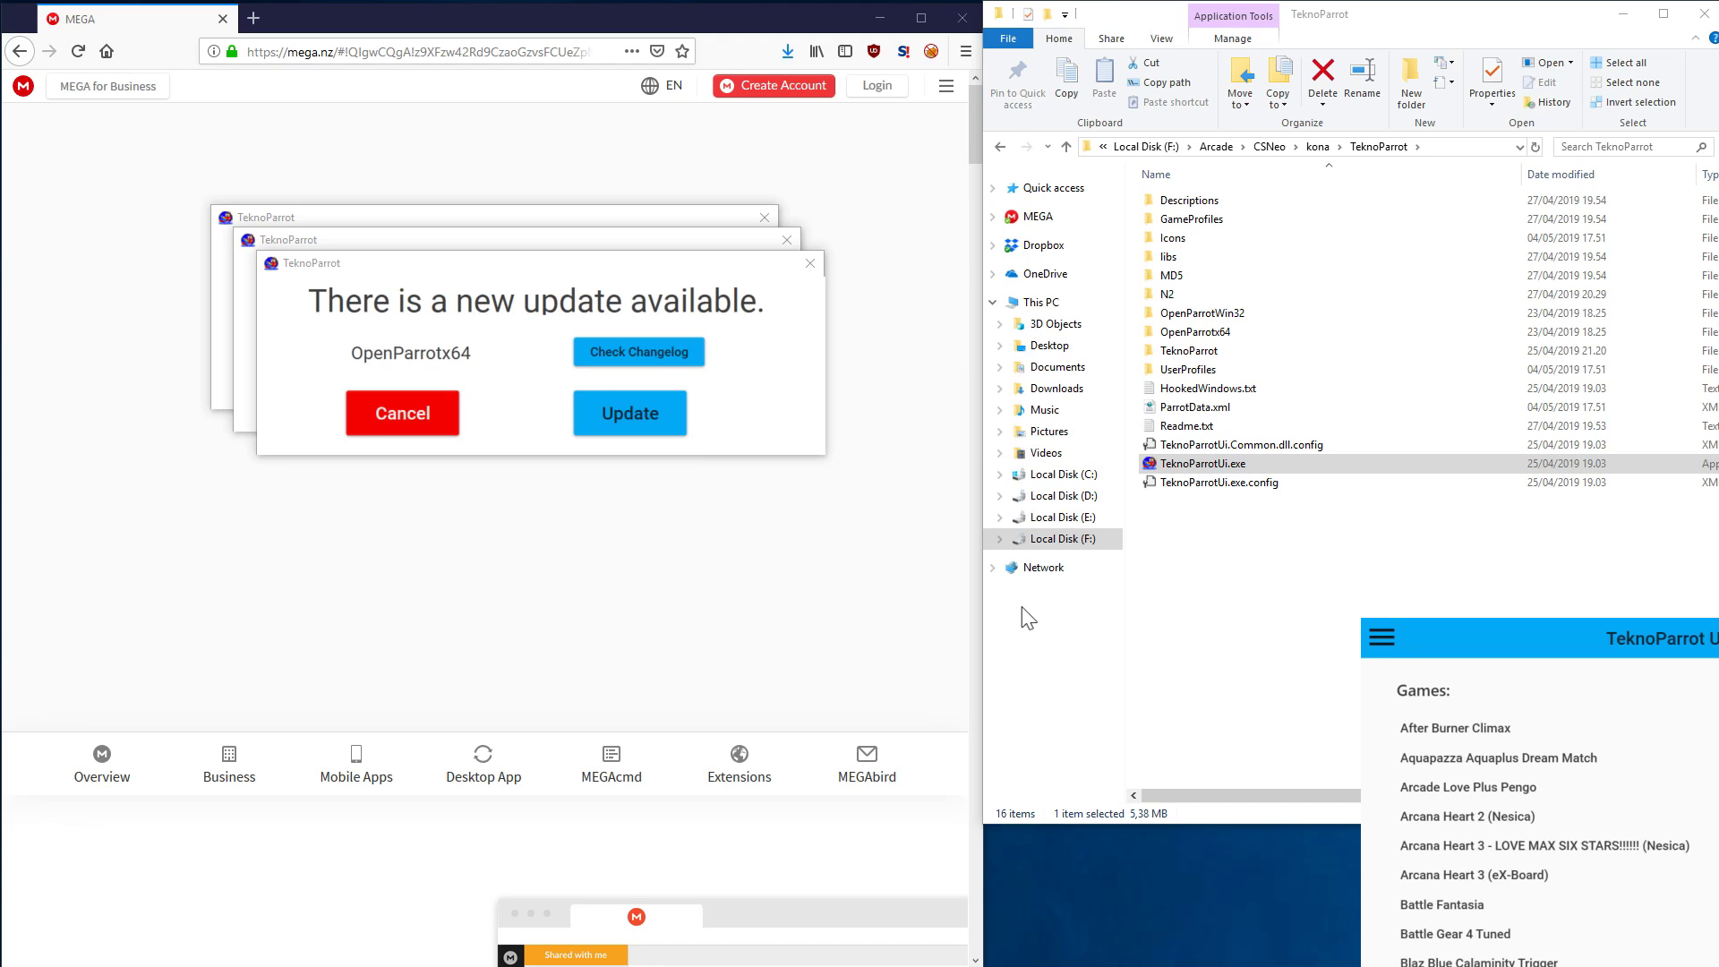
drag(1586, 642, 466, 95)
scroll(457, 331, down, 20)
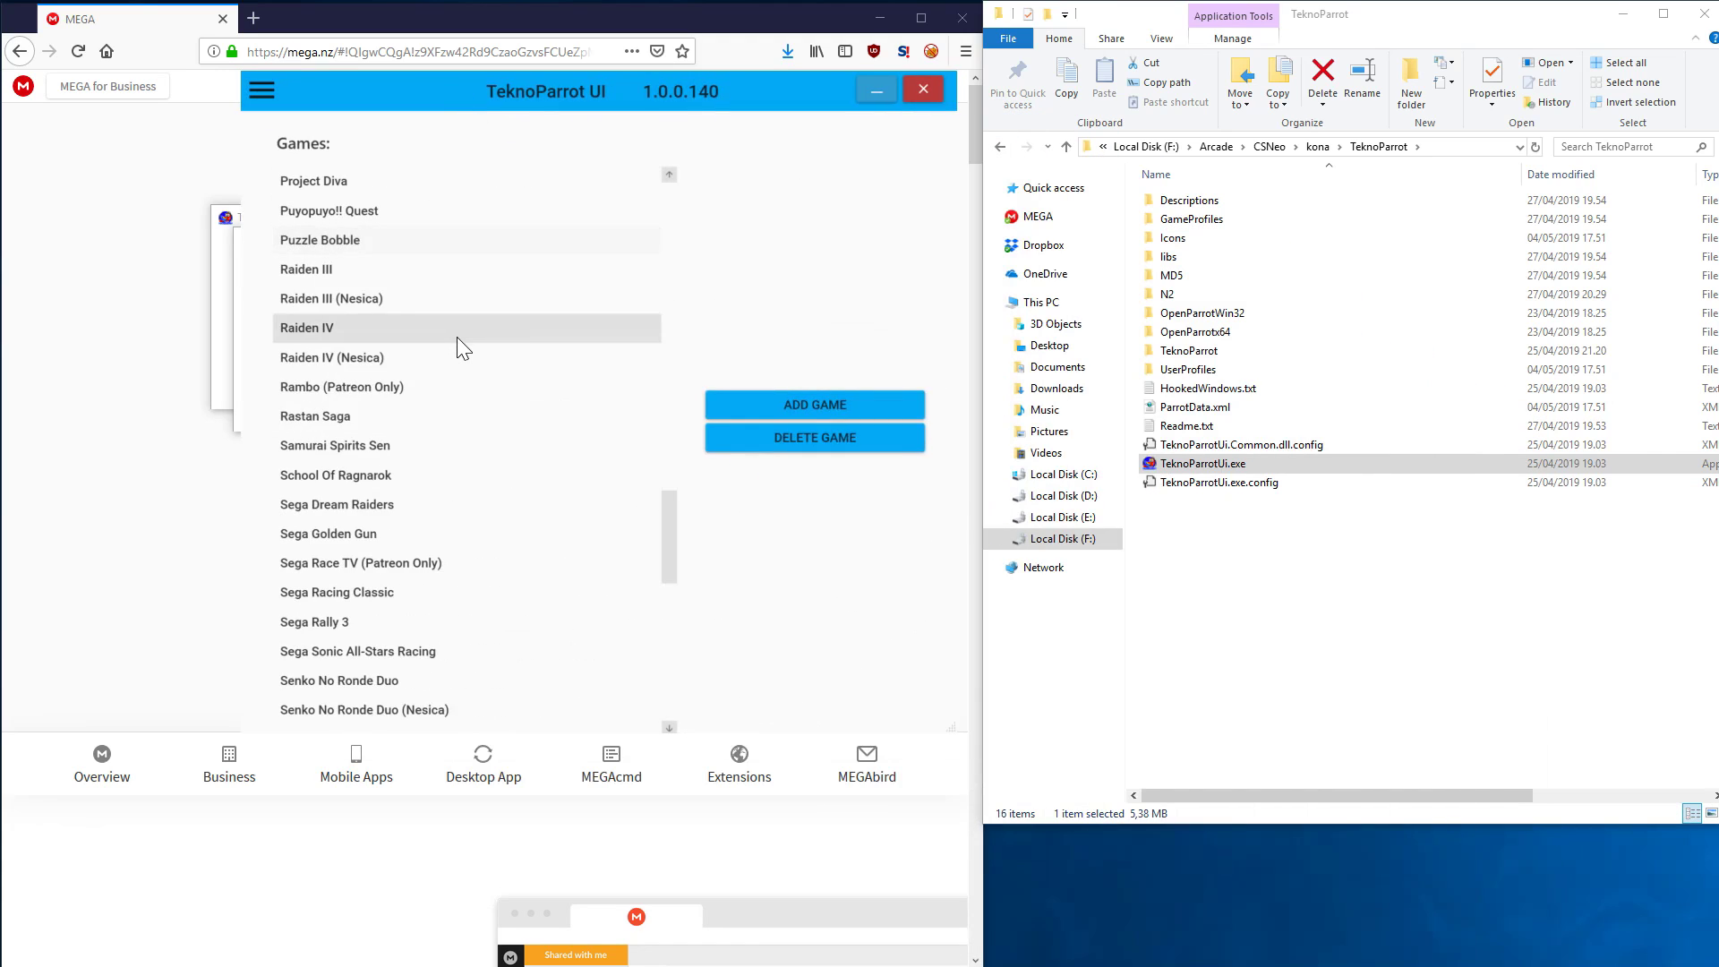
scroll(497, 392, down, 5)
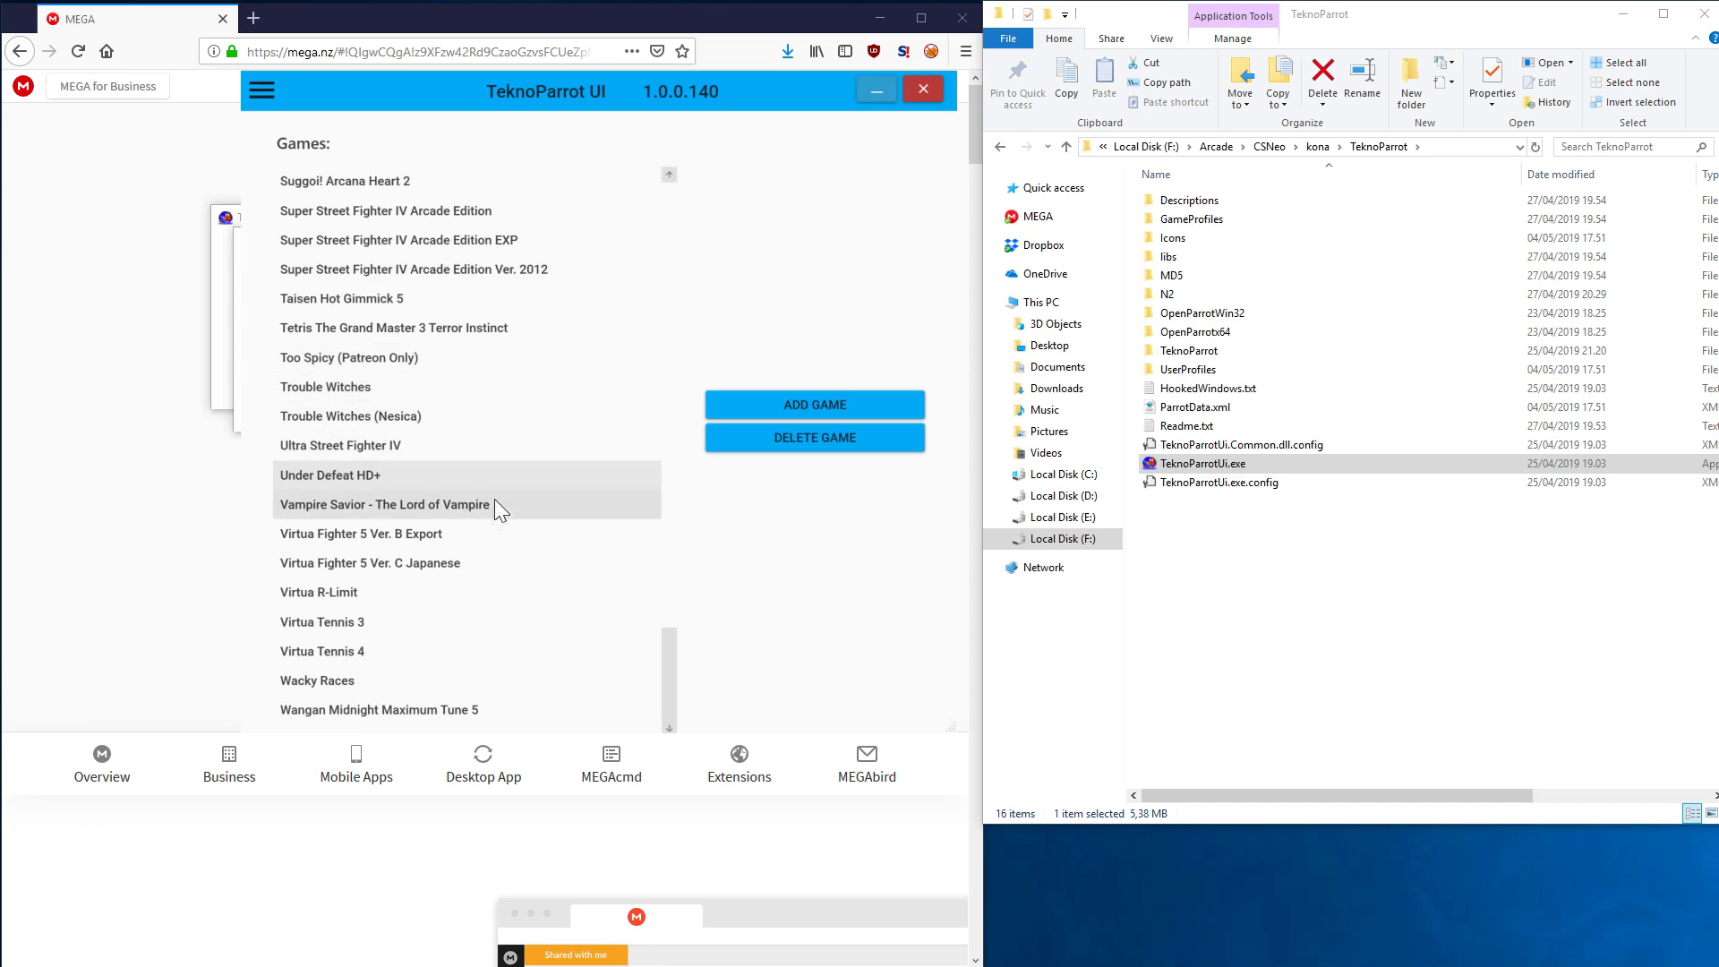
scroll(493, 502, up, 6)
scroll(491, 505, up, 20)
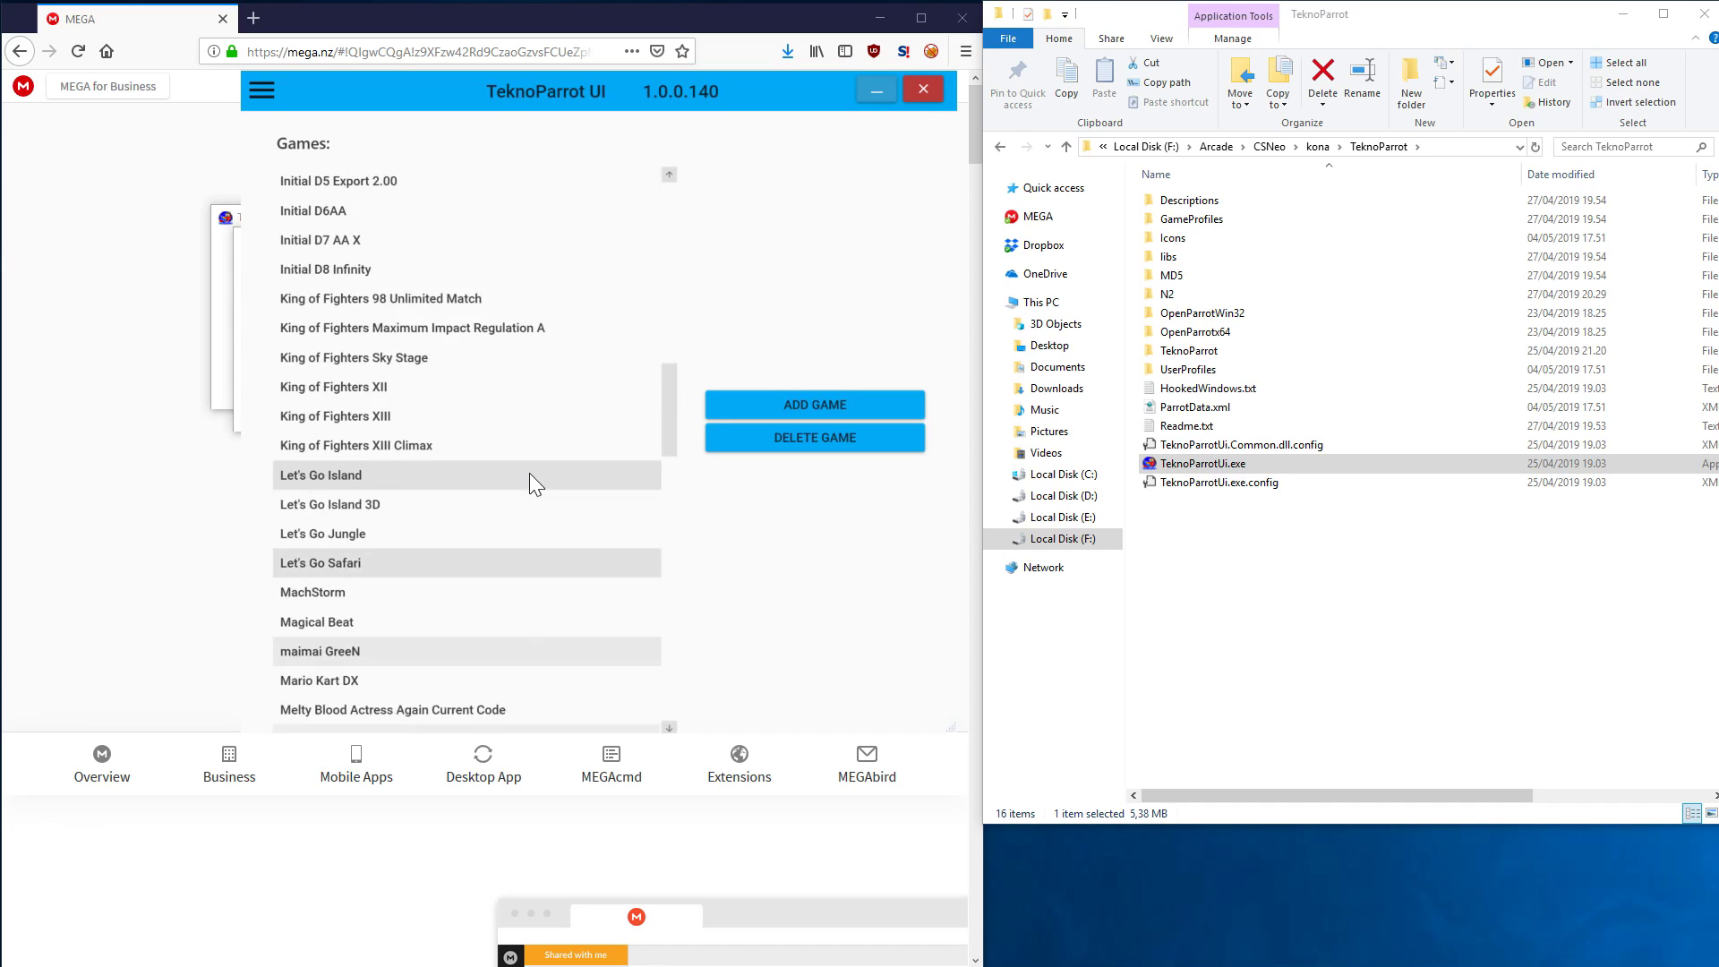
scroll(545, 458, up, 3)
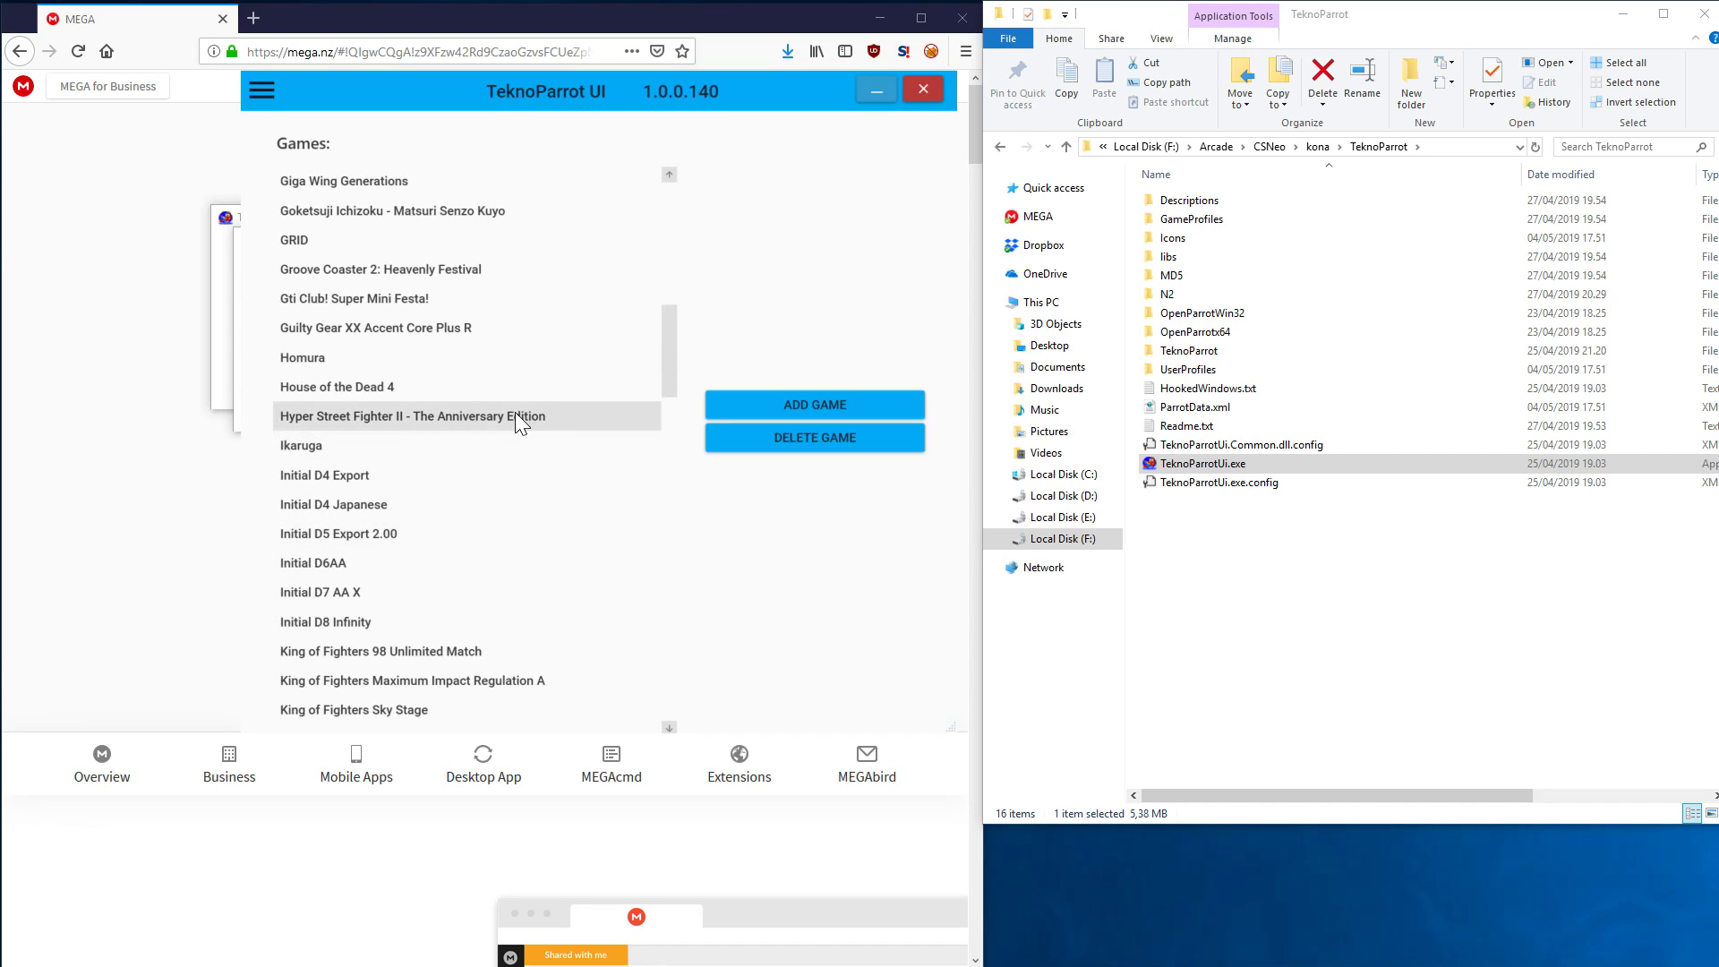
scroll(501, 407, up, 1)
scroll(473, 400, up, 1)
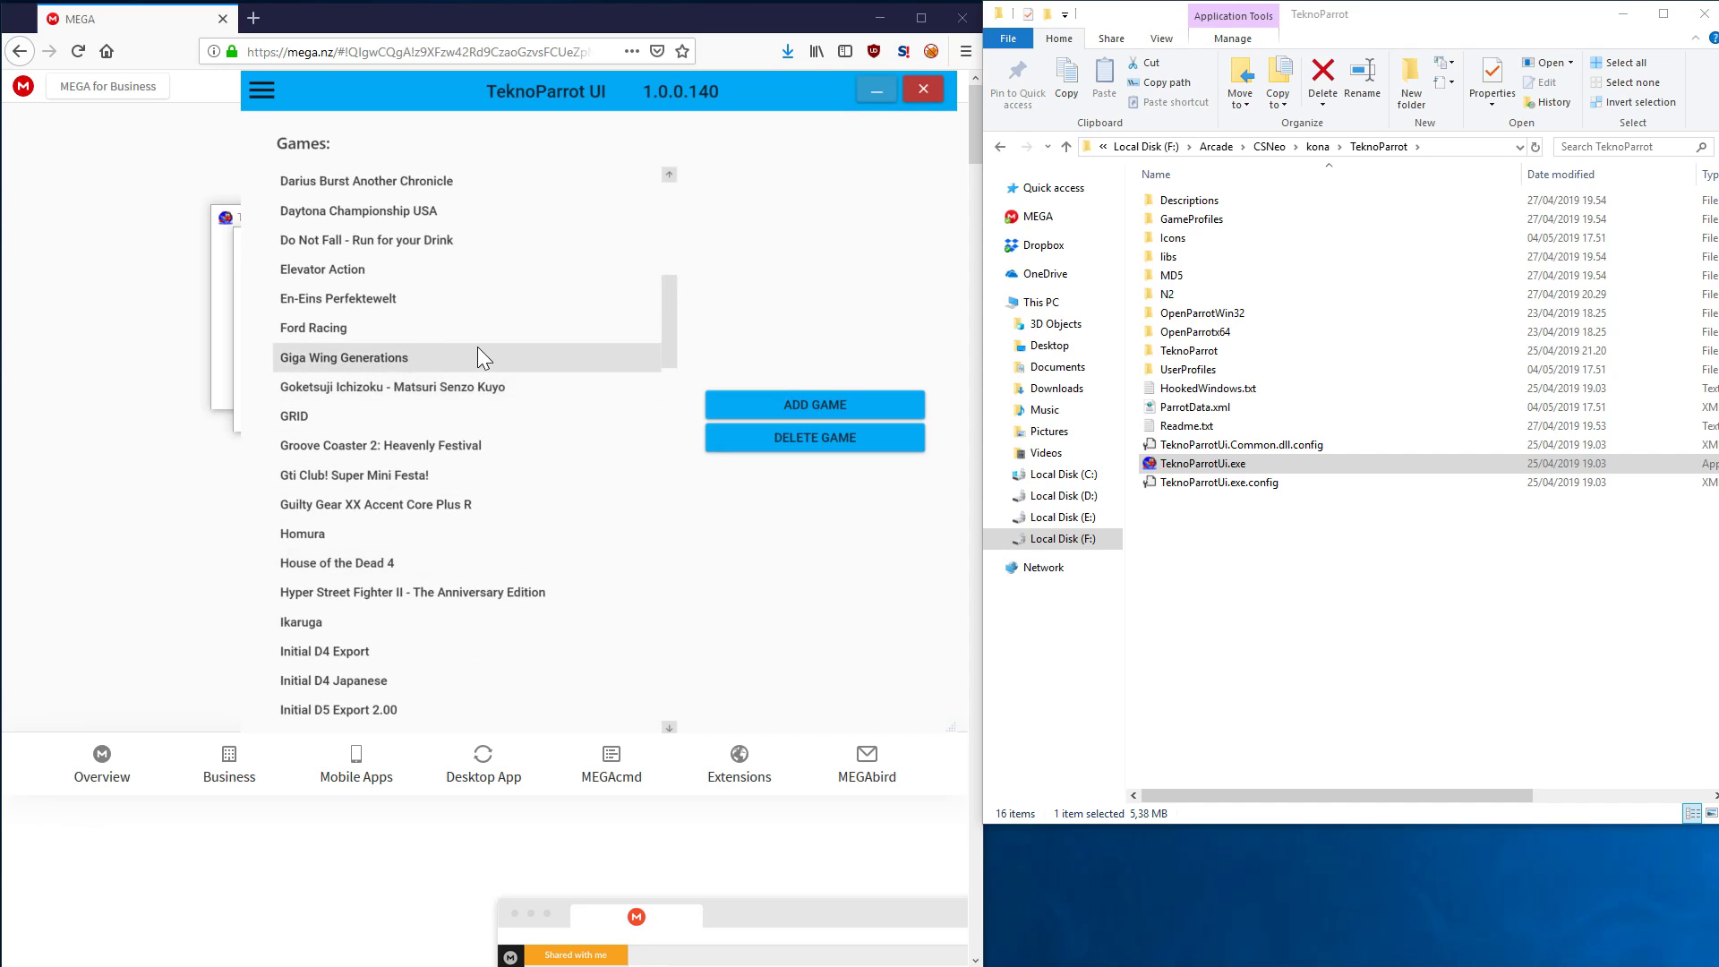
scroll(476, 347, up, 1)
scroll(480, 341, up, 1)
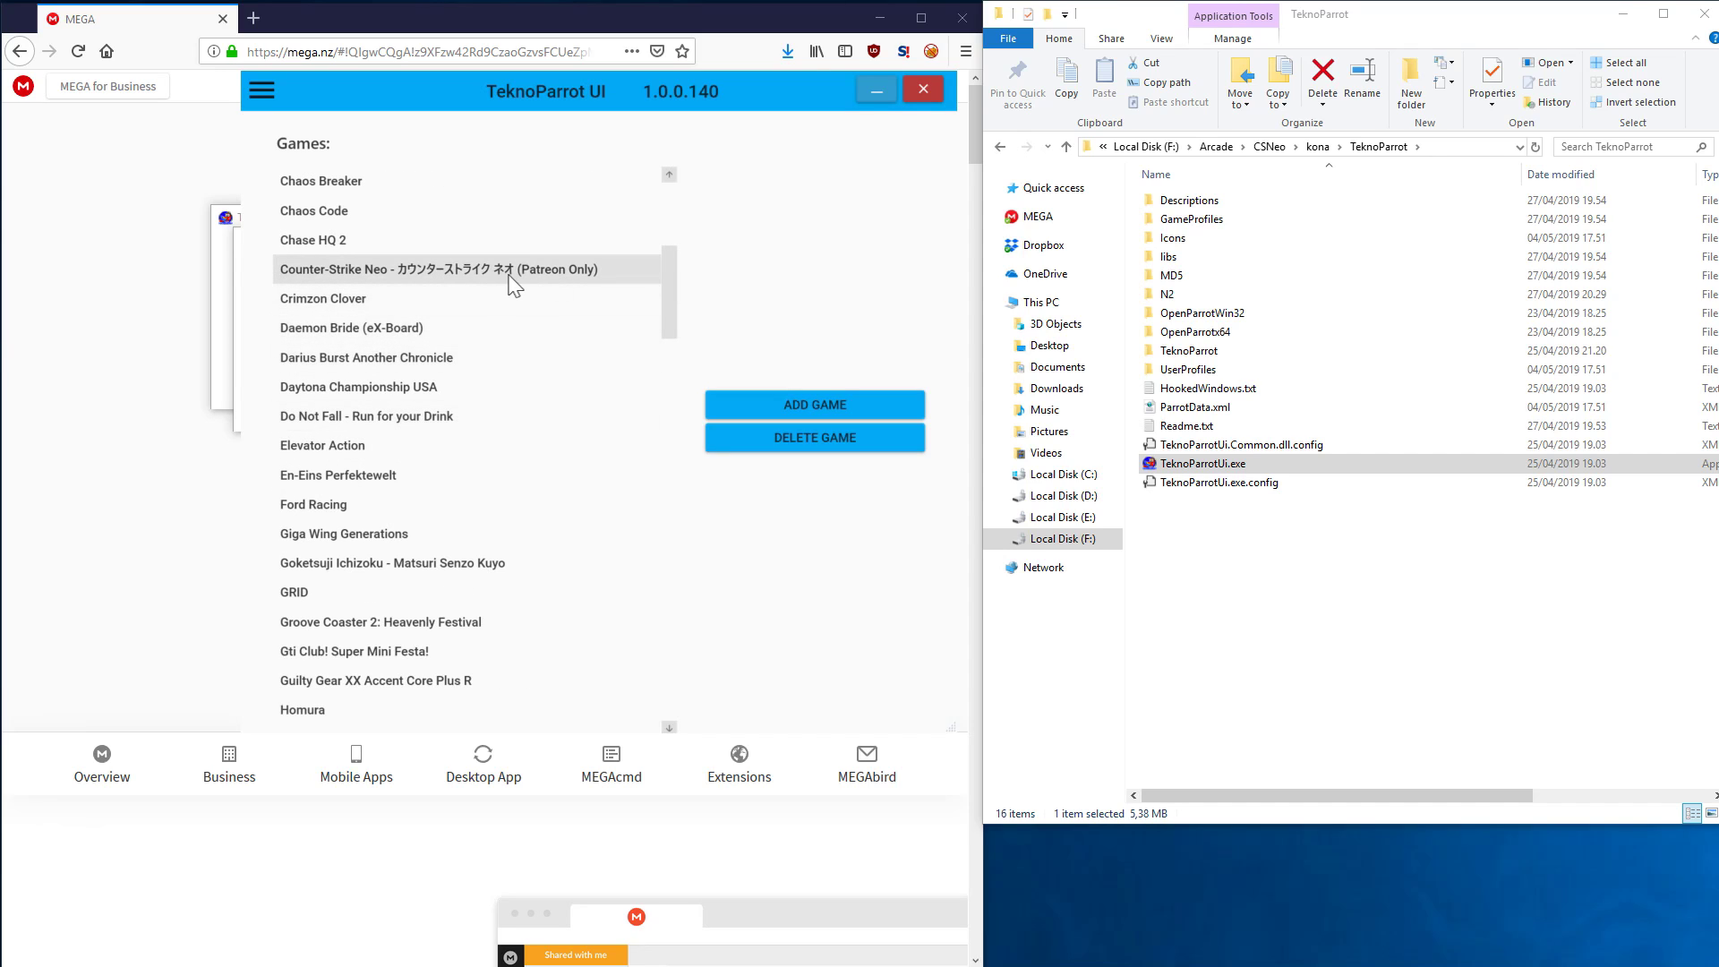
click(590, 276)
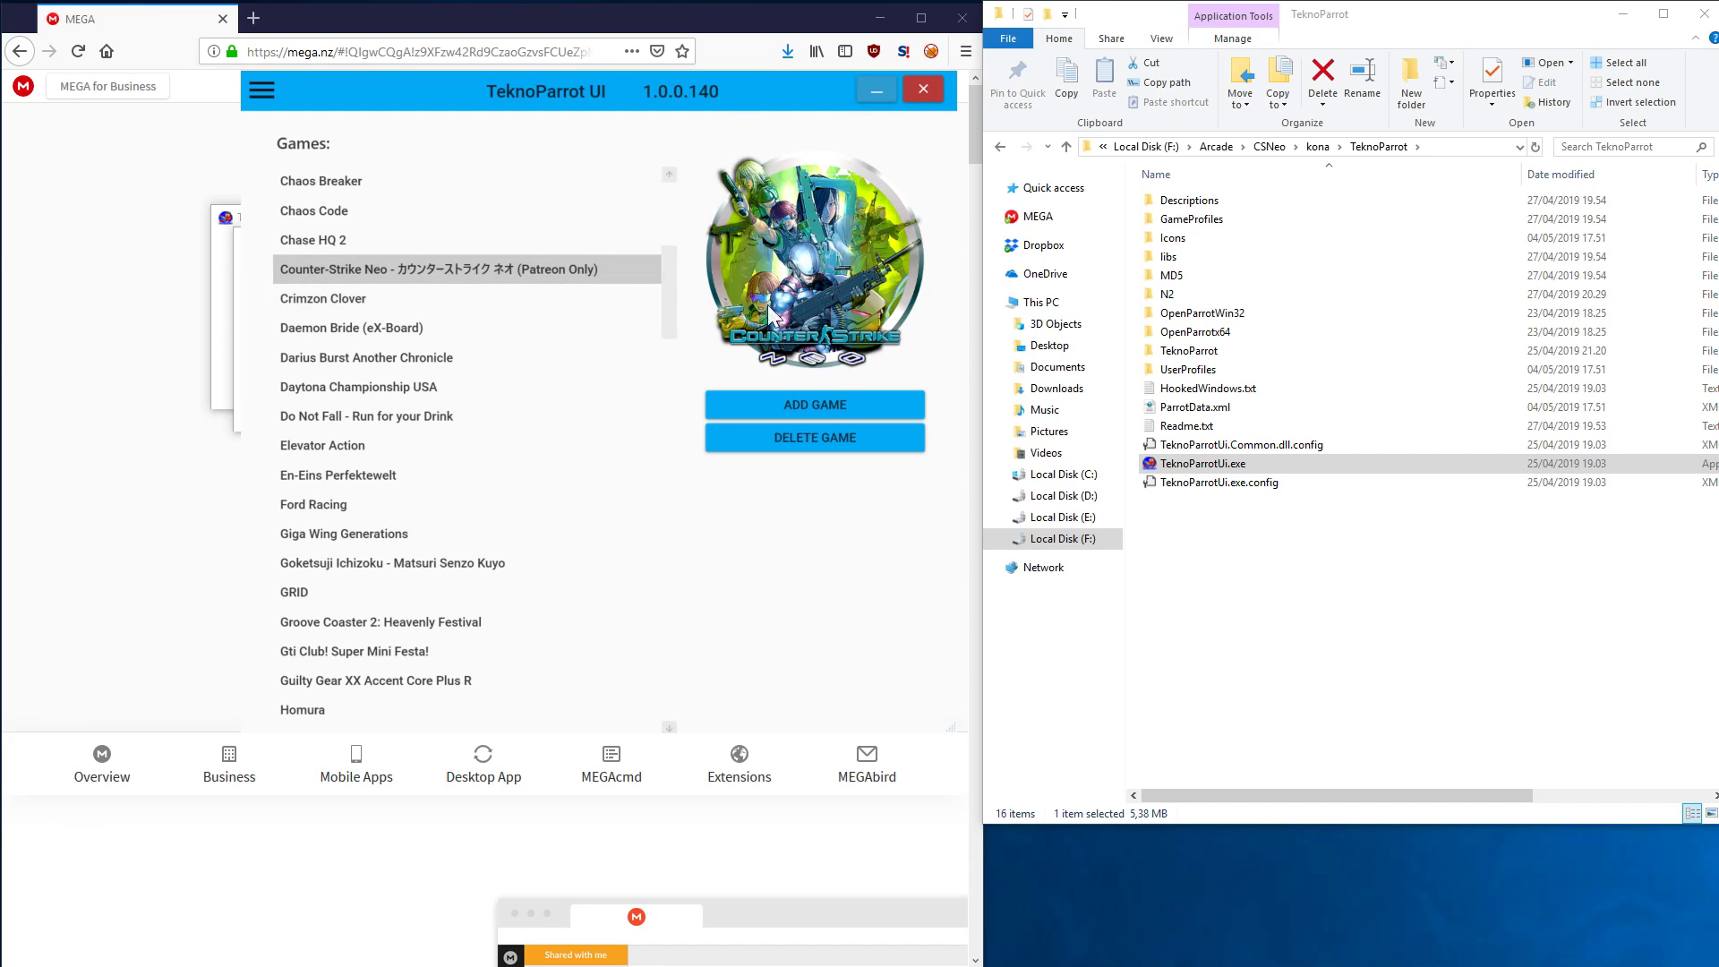
click(827, 408)
Install the OpenParrotx64, OpenParrotWin32 and TeknoParrotUI updates, and restart TeknoParrot UI to finish updating
drag(575, 94, 1185, 196)
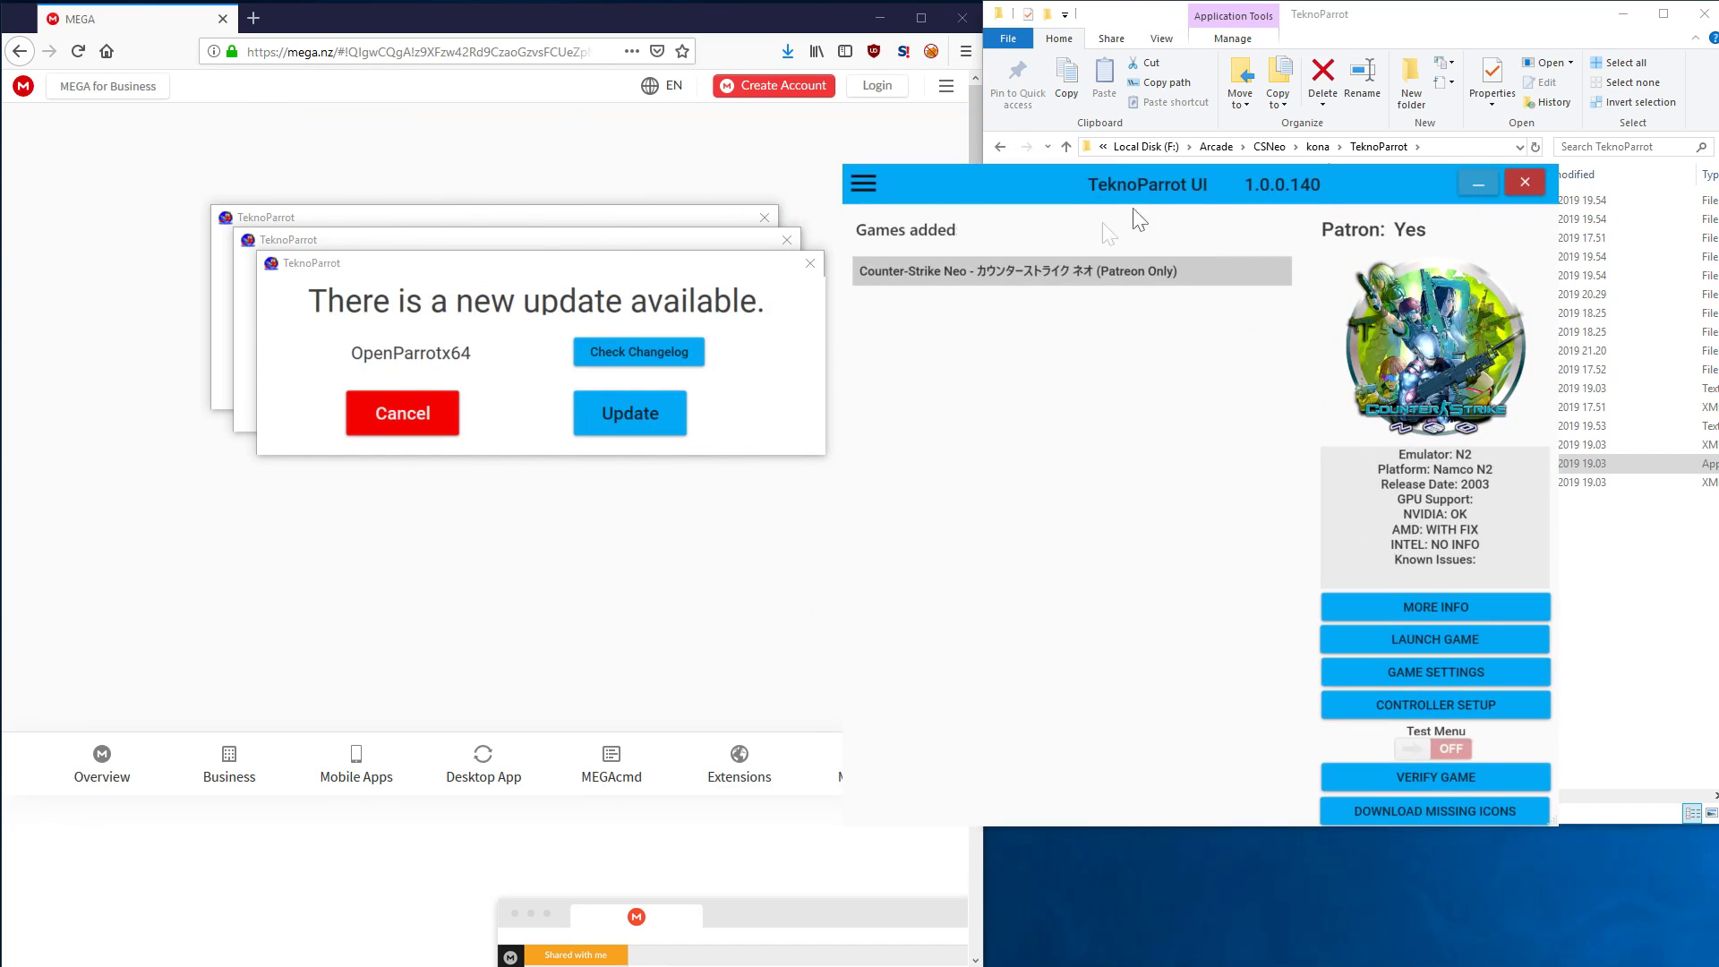
click(627, 302)
click(616, 414)
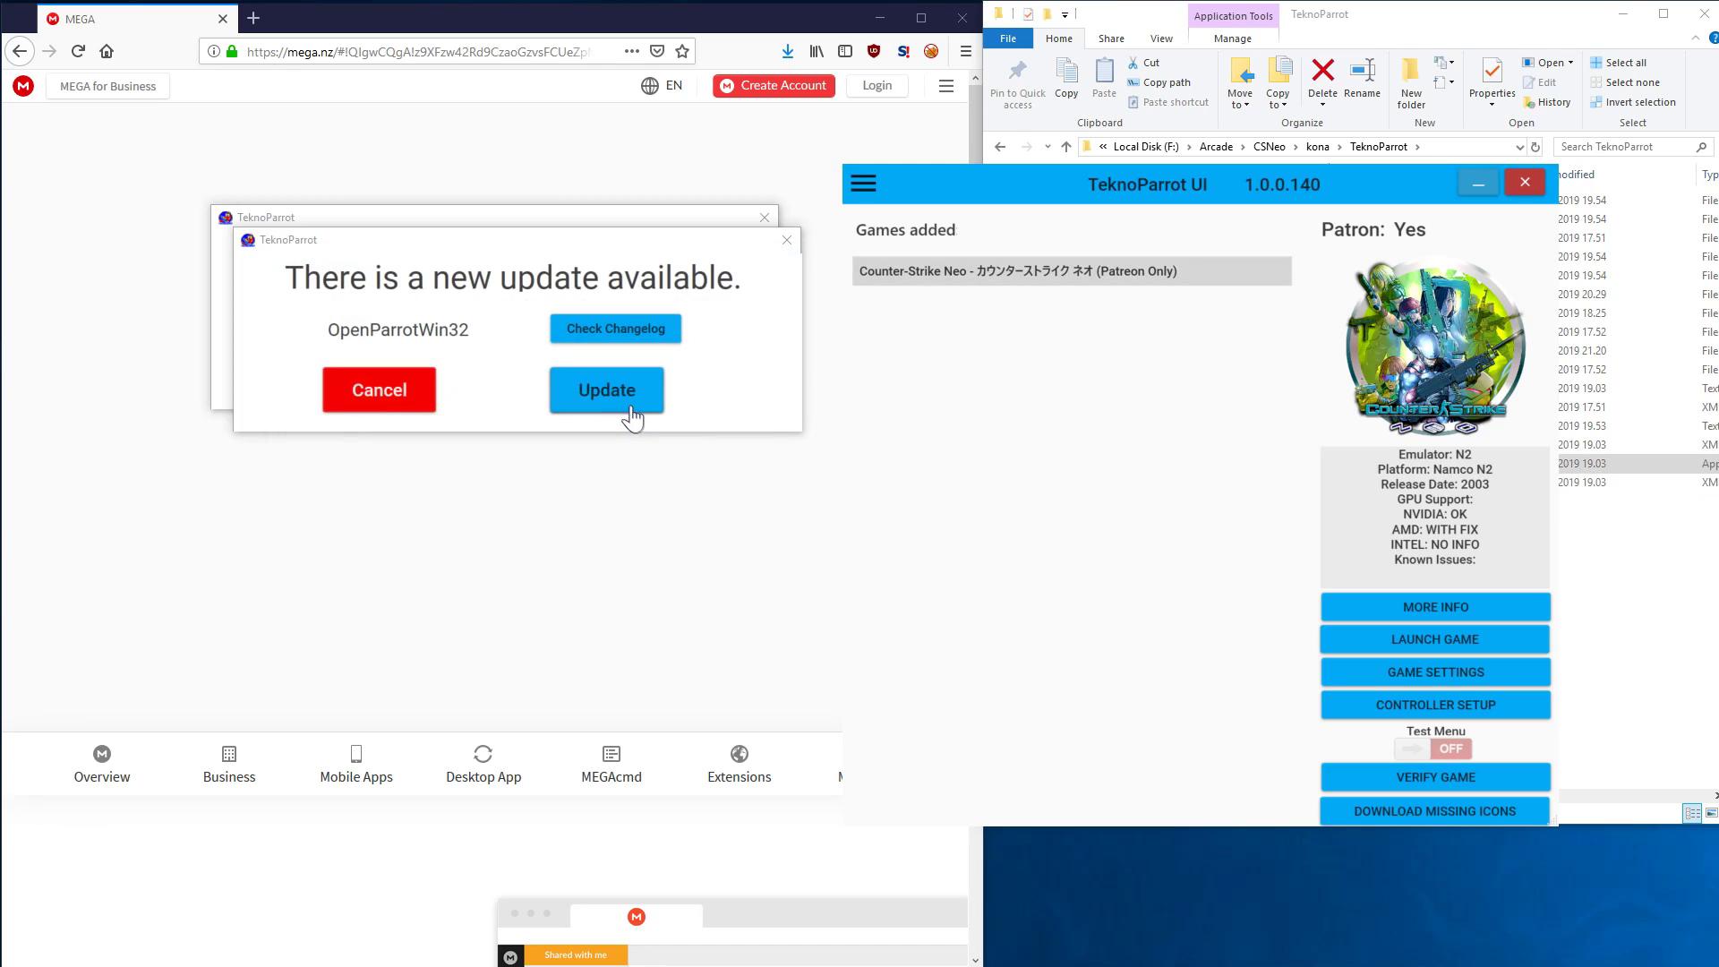
click(626, 409)
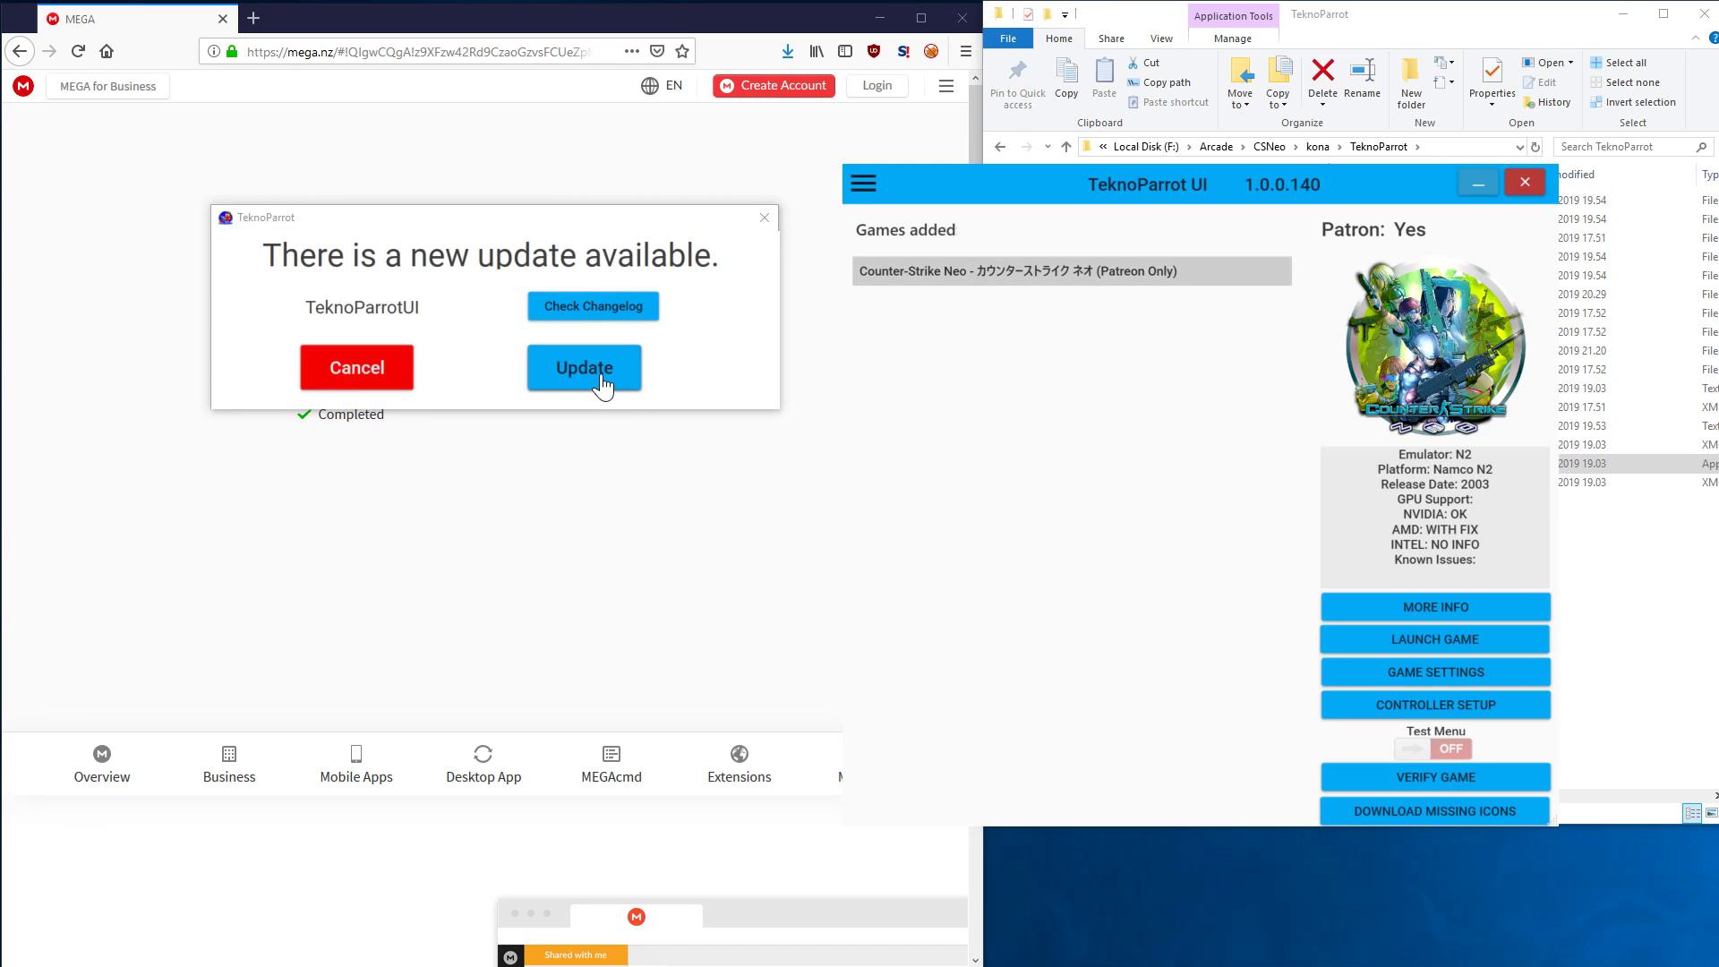
click(600, 373)
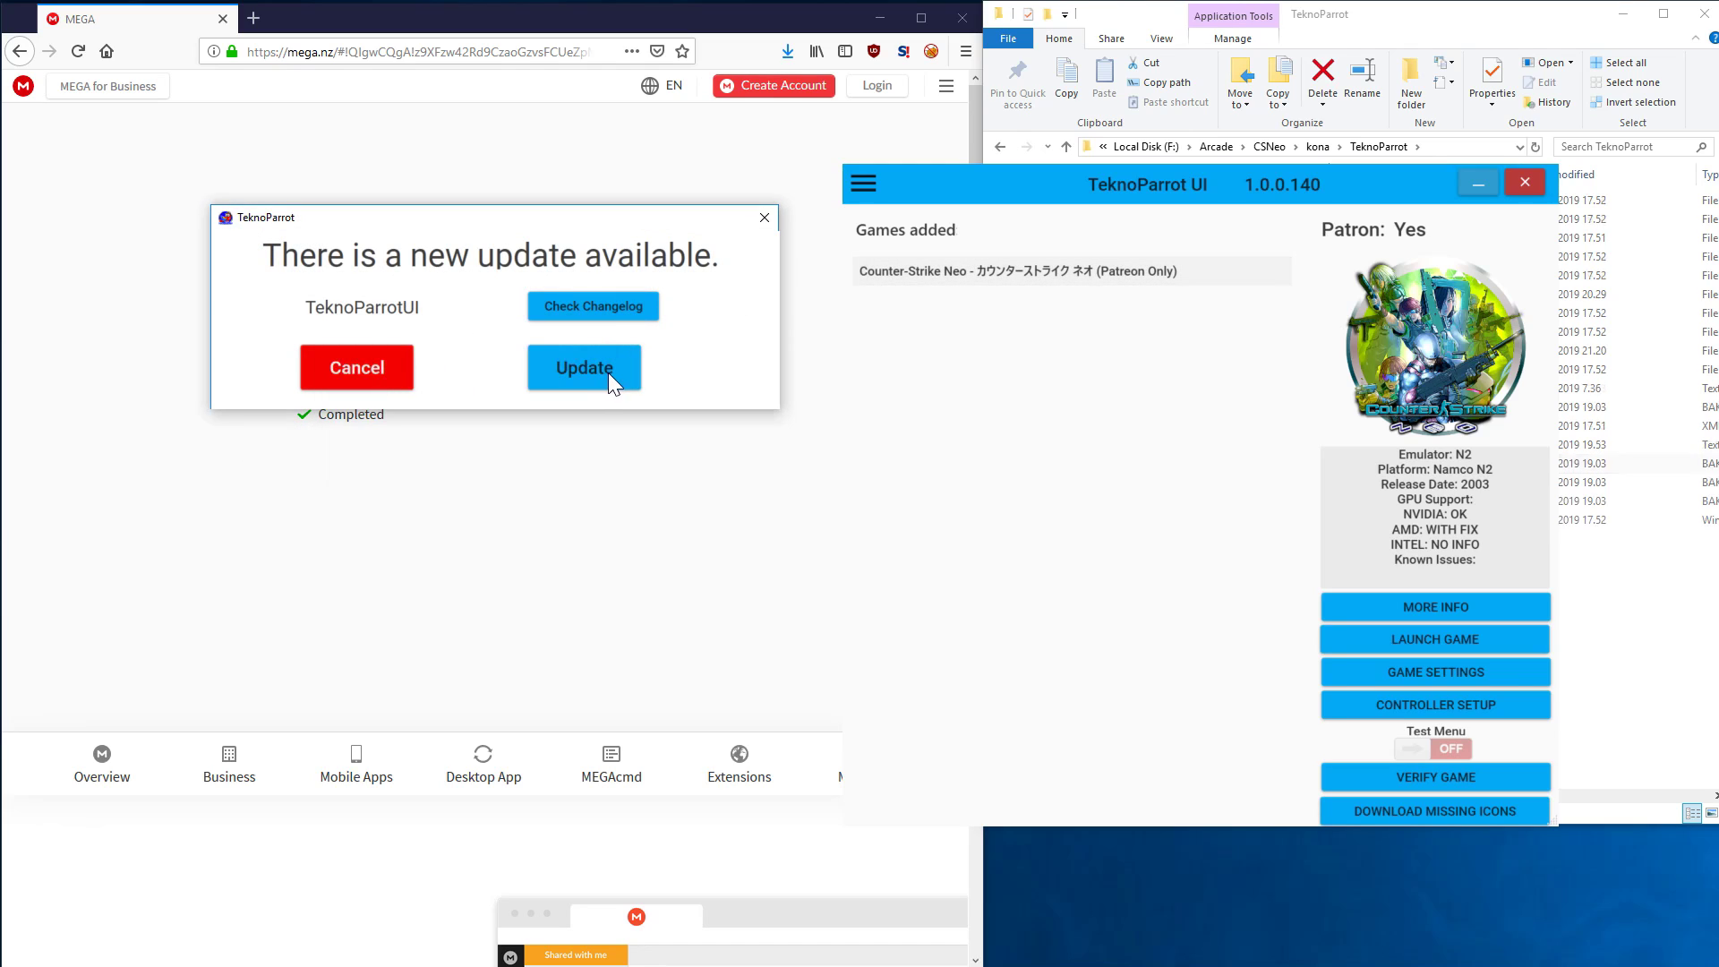
drag(1638, 911, 797, 508)
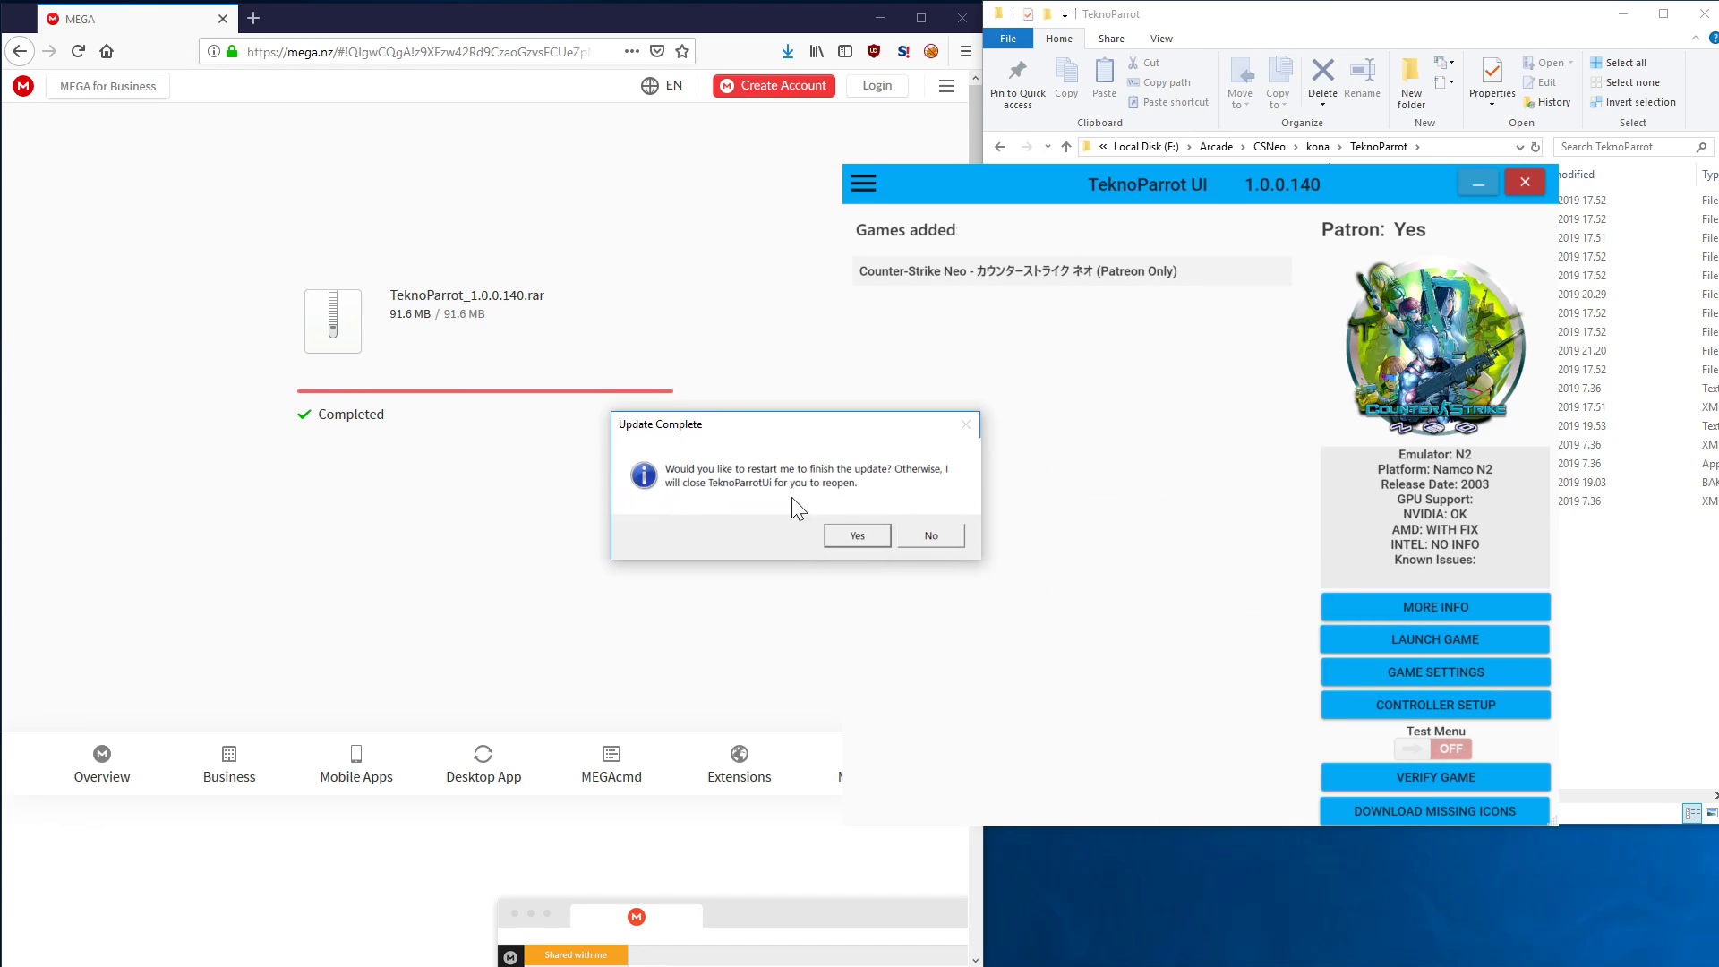
click(858, 535)
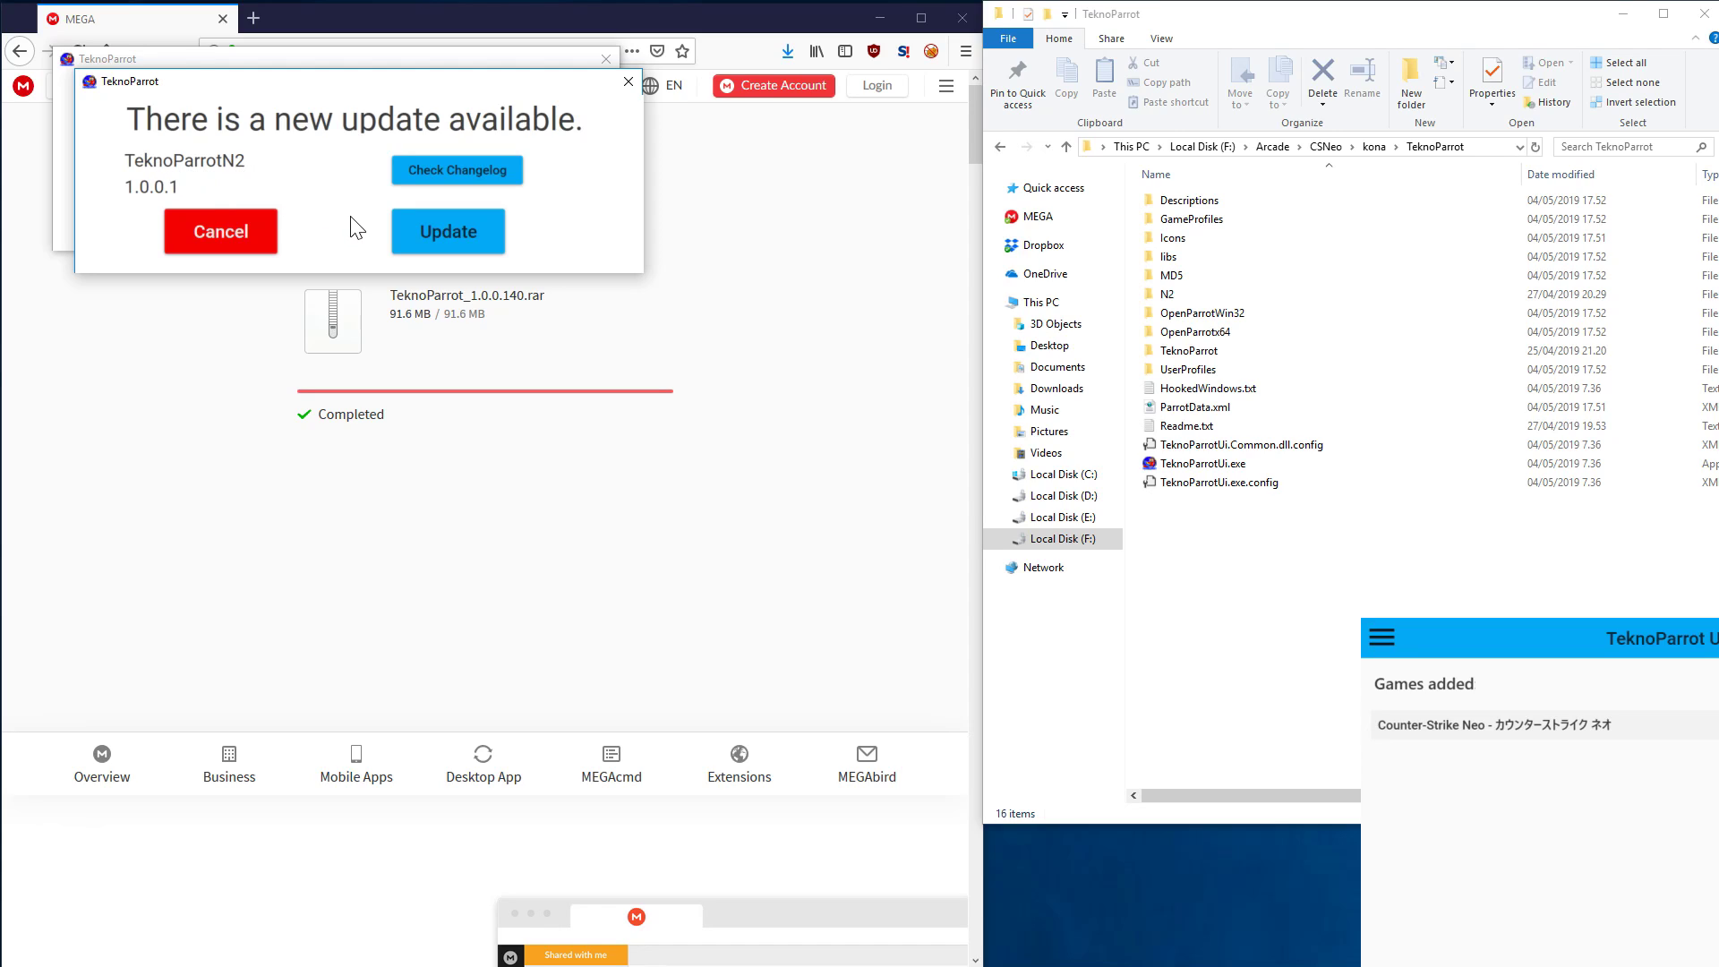
Install the 1.0.0.1 updates for TeknoParrotN2 and TeknoParrot
click(439, 244)
click(456, 238)
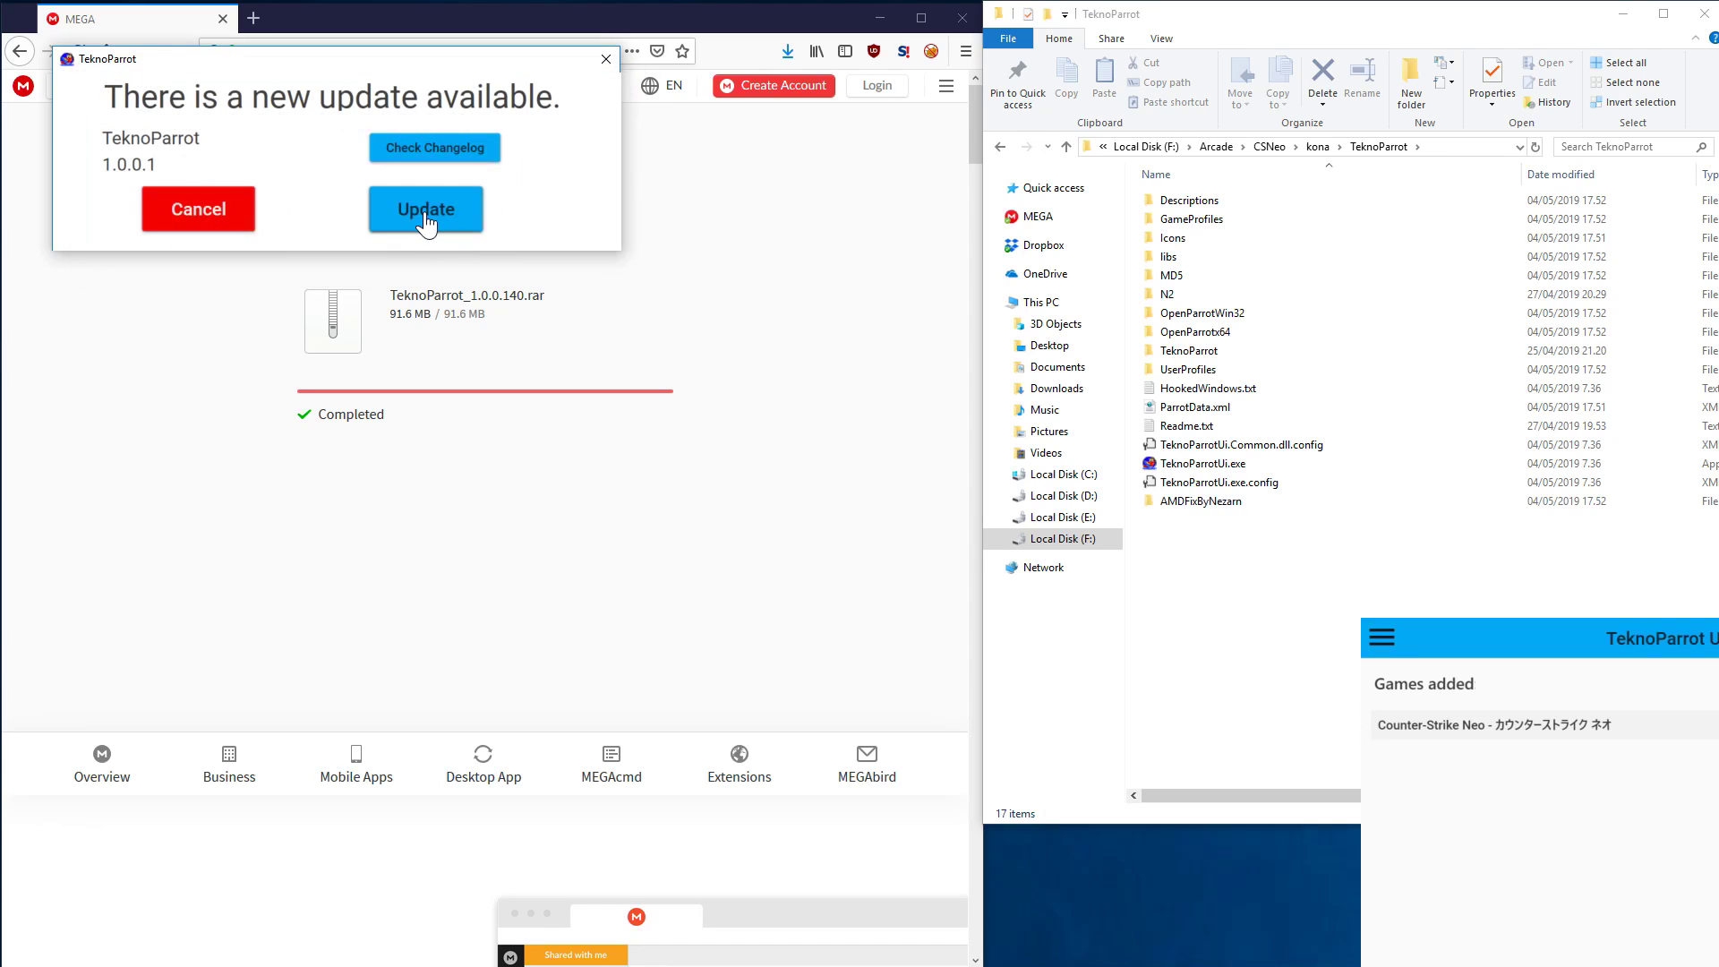
click(426, 222)
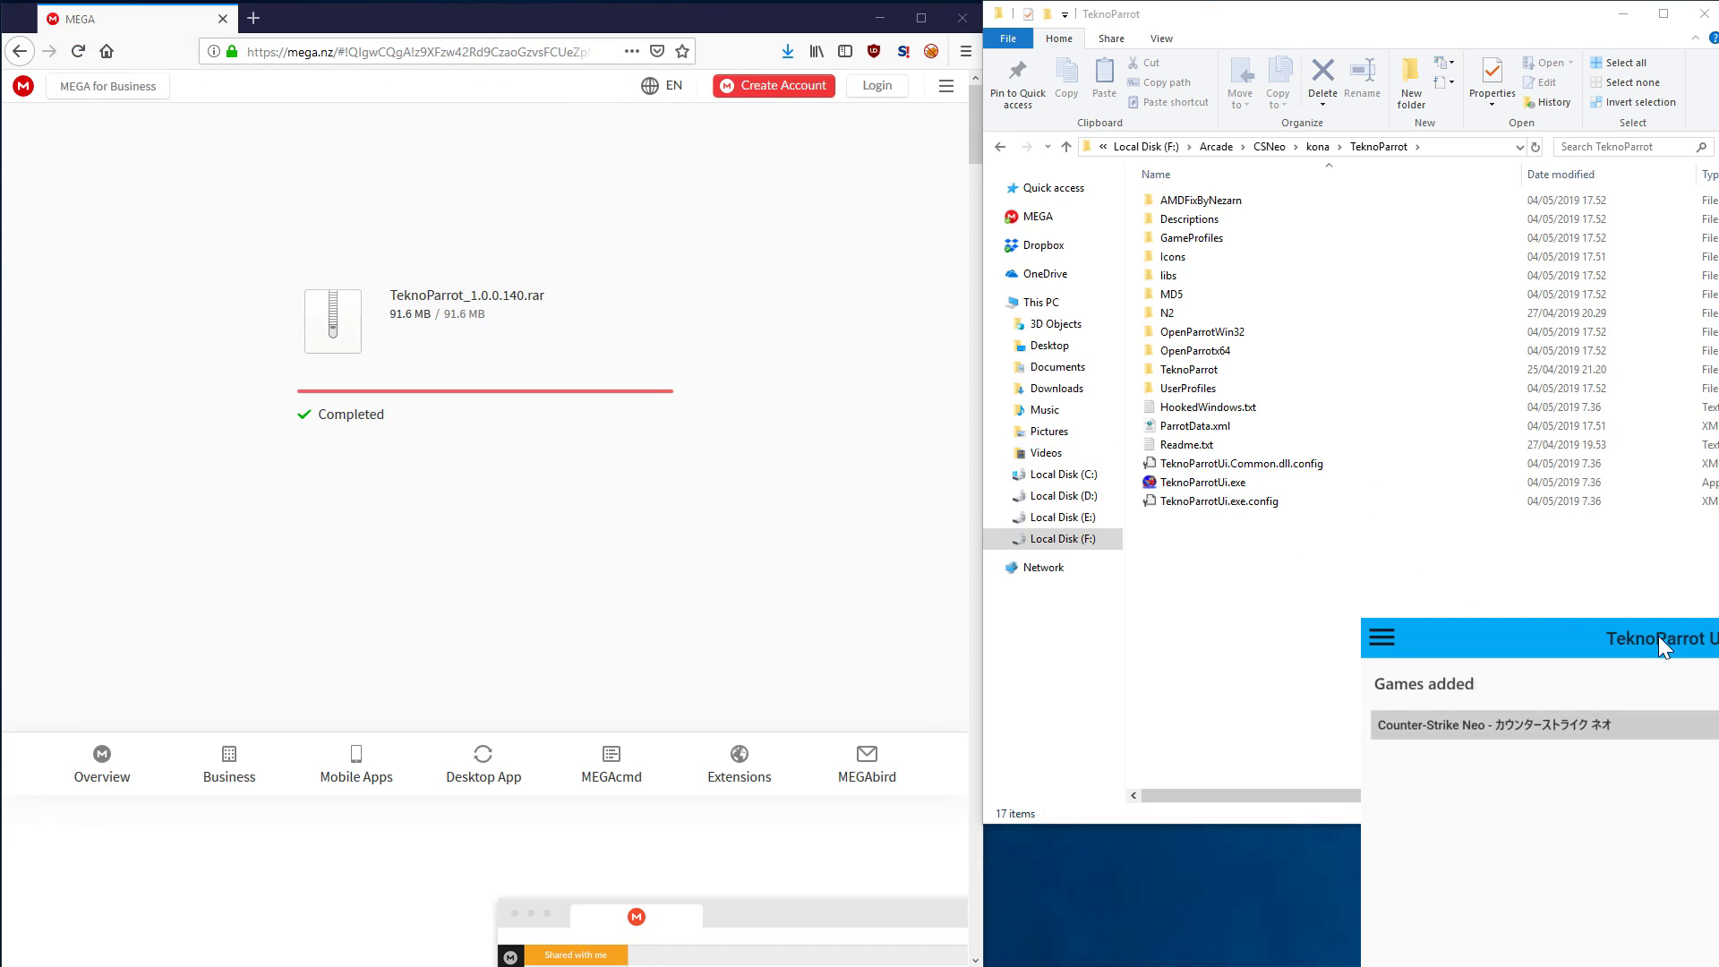
Open Counter-Strike Neo's game settings and copy the path of the kona\contents2\csneo2\linux folder from File Explorer
drag(1658, 636, 599, 131)
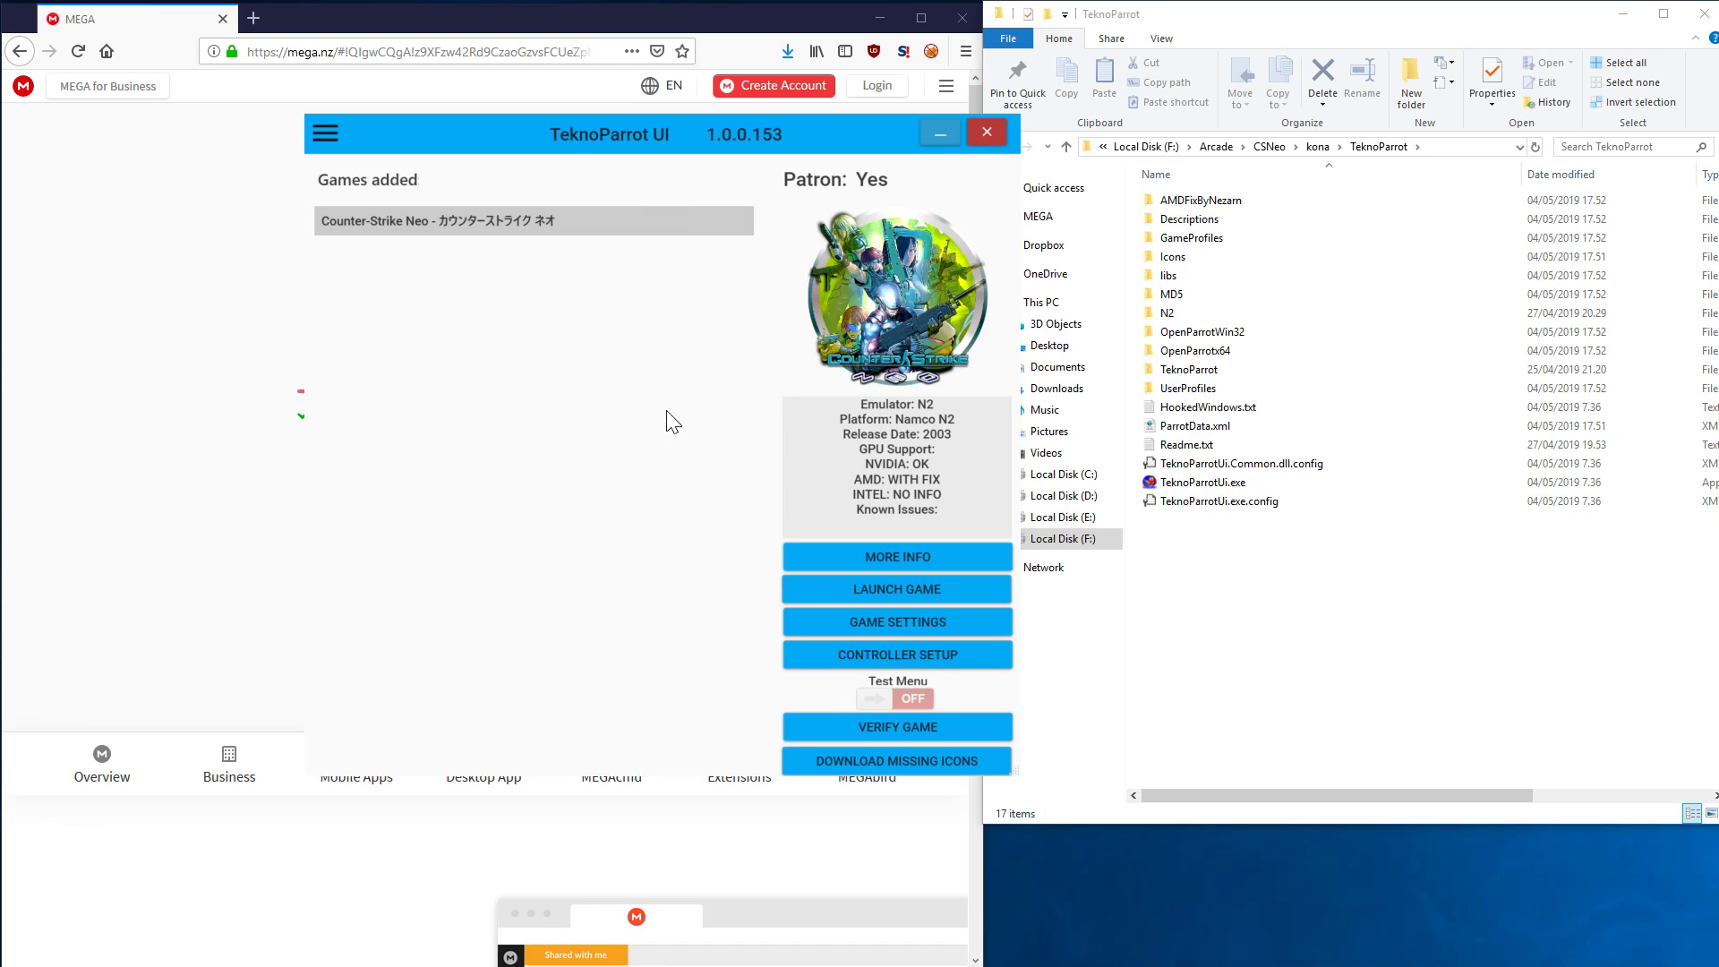
click(907, 638)
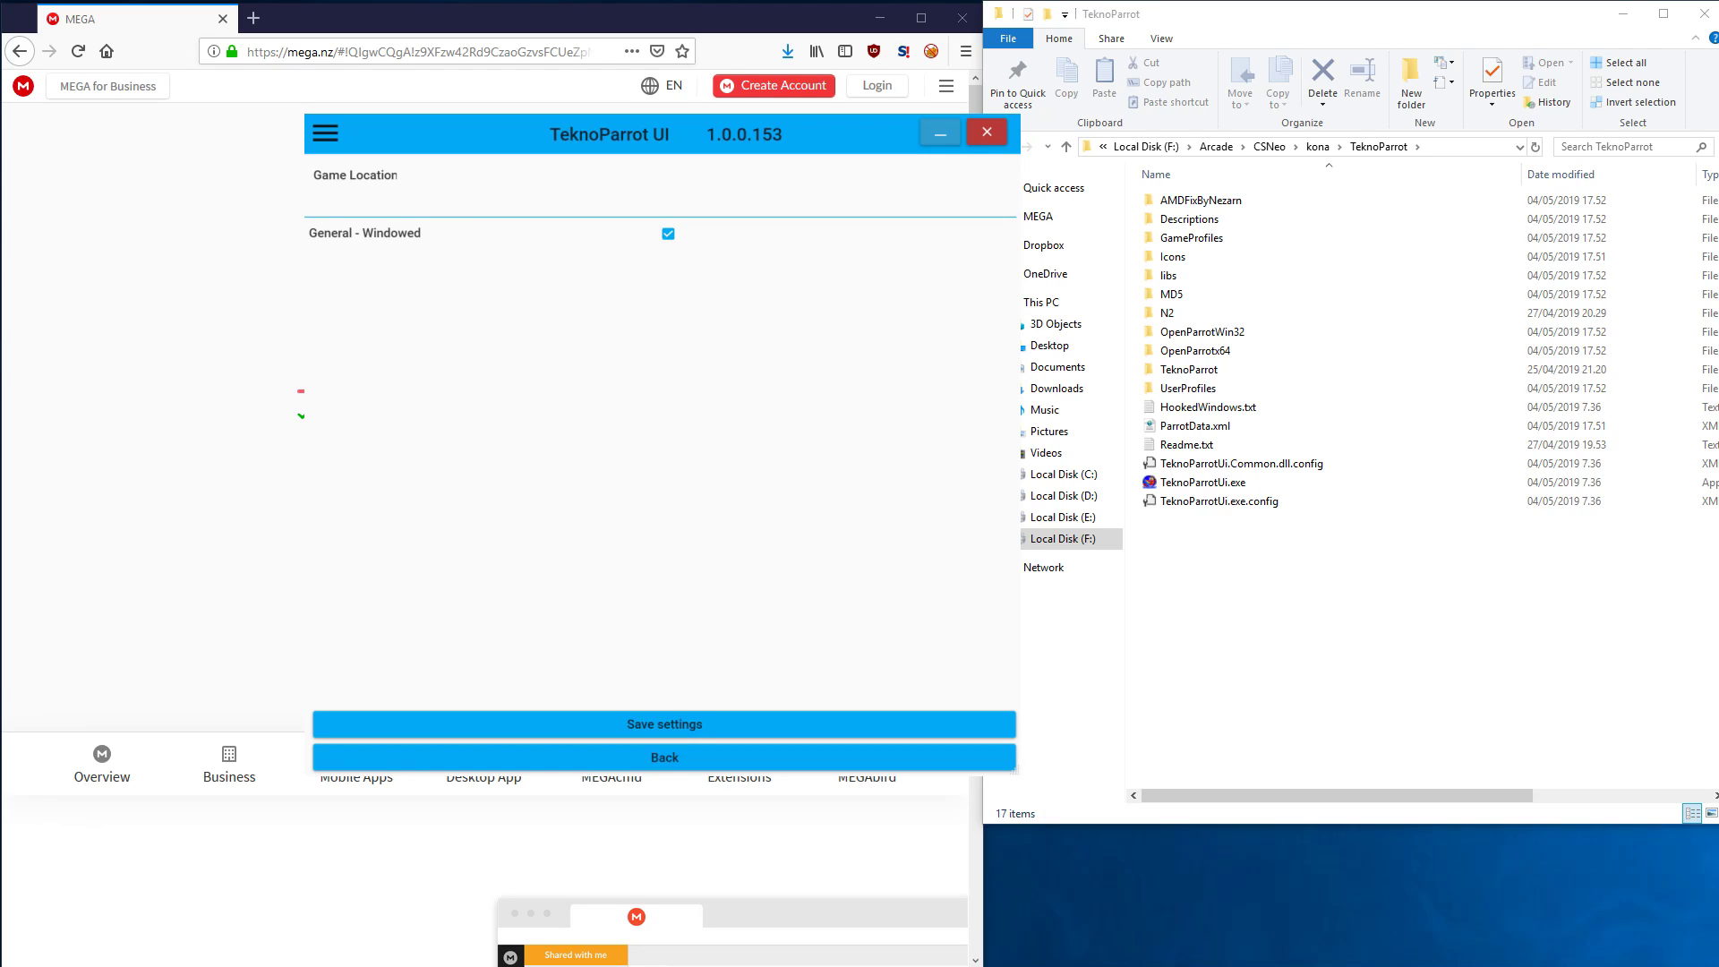
click(1269, 258)
click(1375, 147)
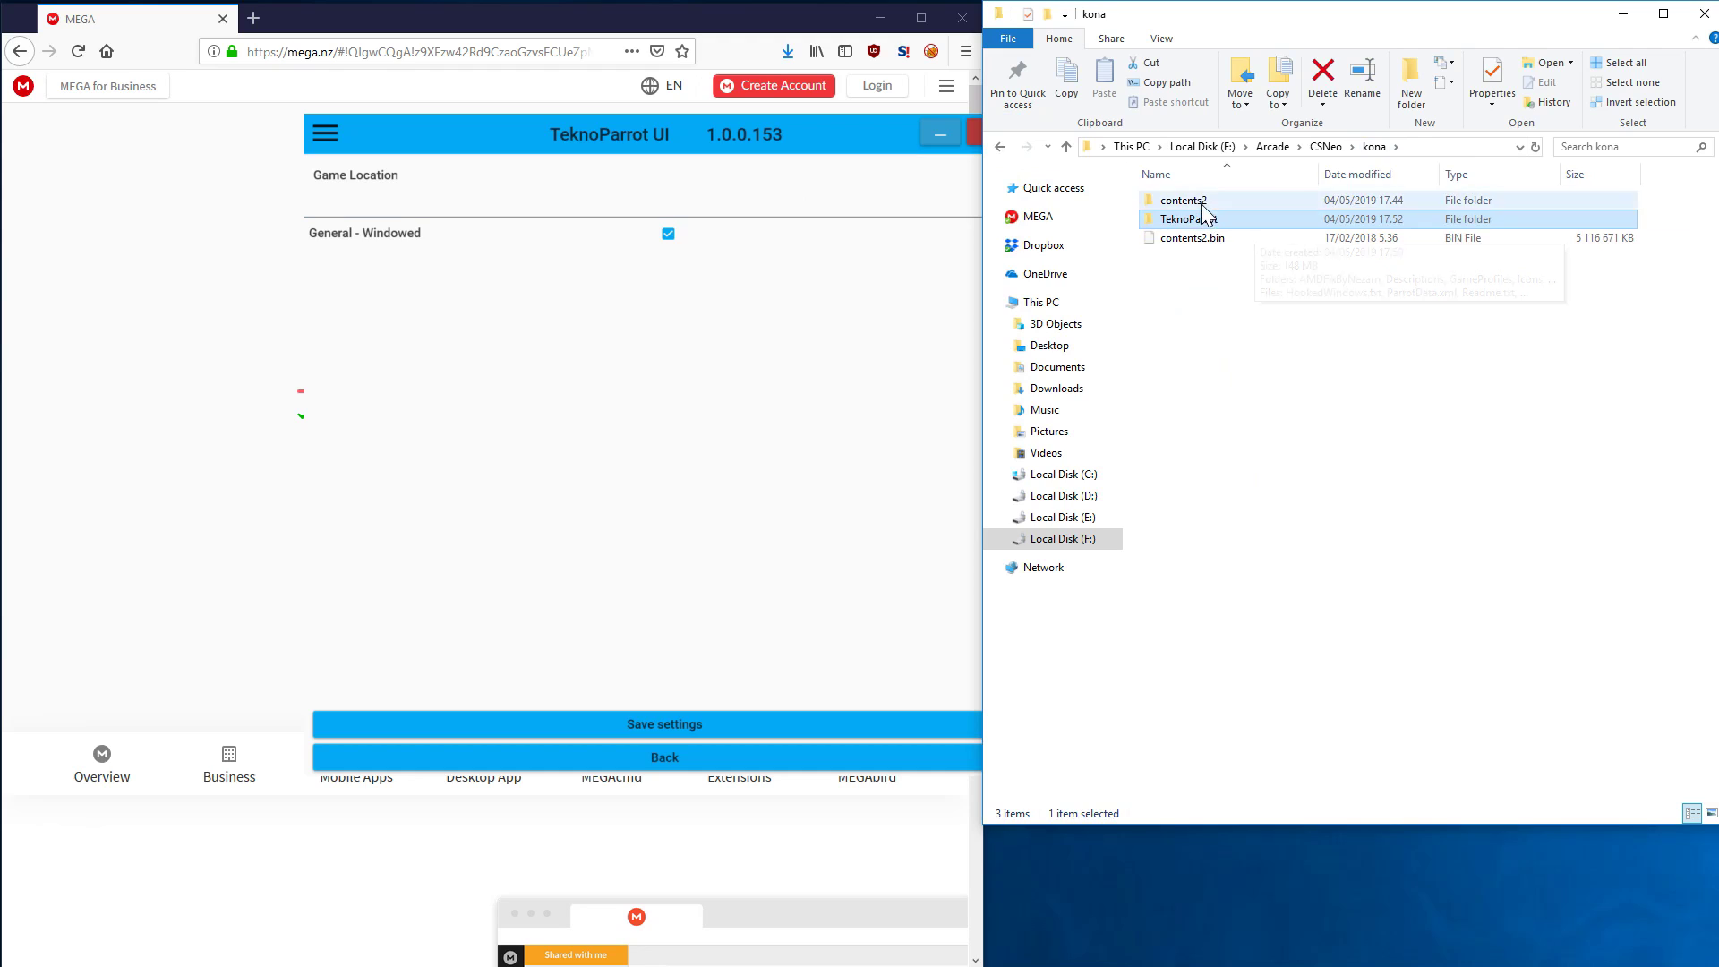
double_click(1222, 226)
double_click(1217, 222)
double_click(1216, 218)
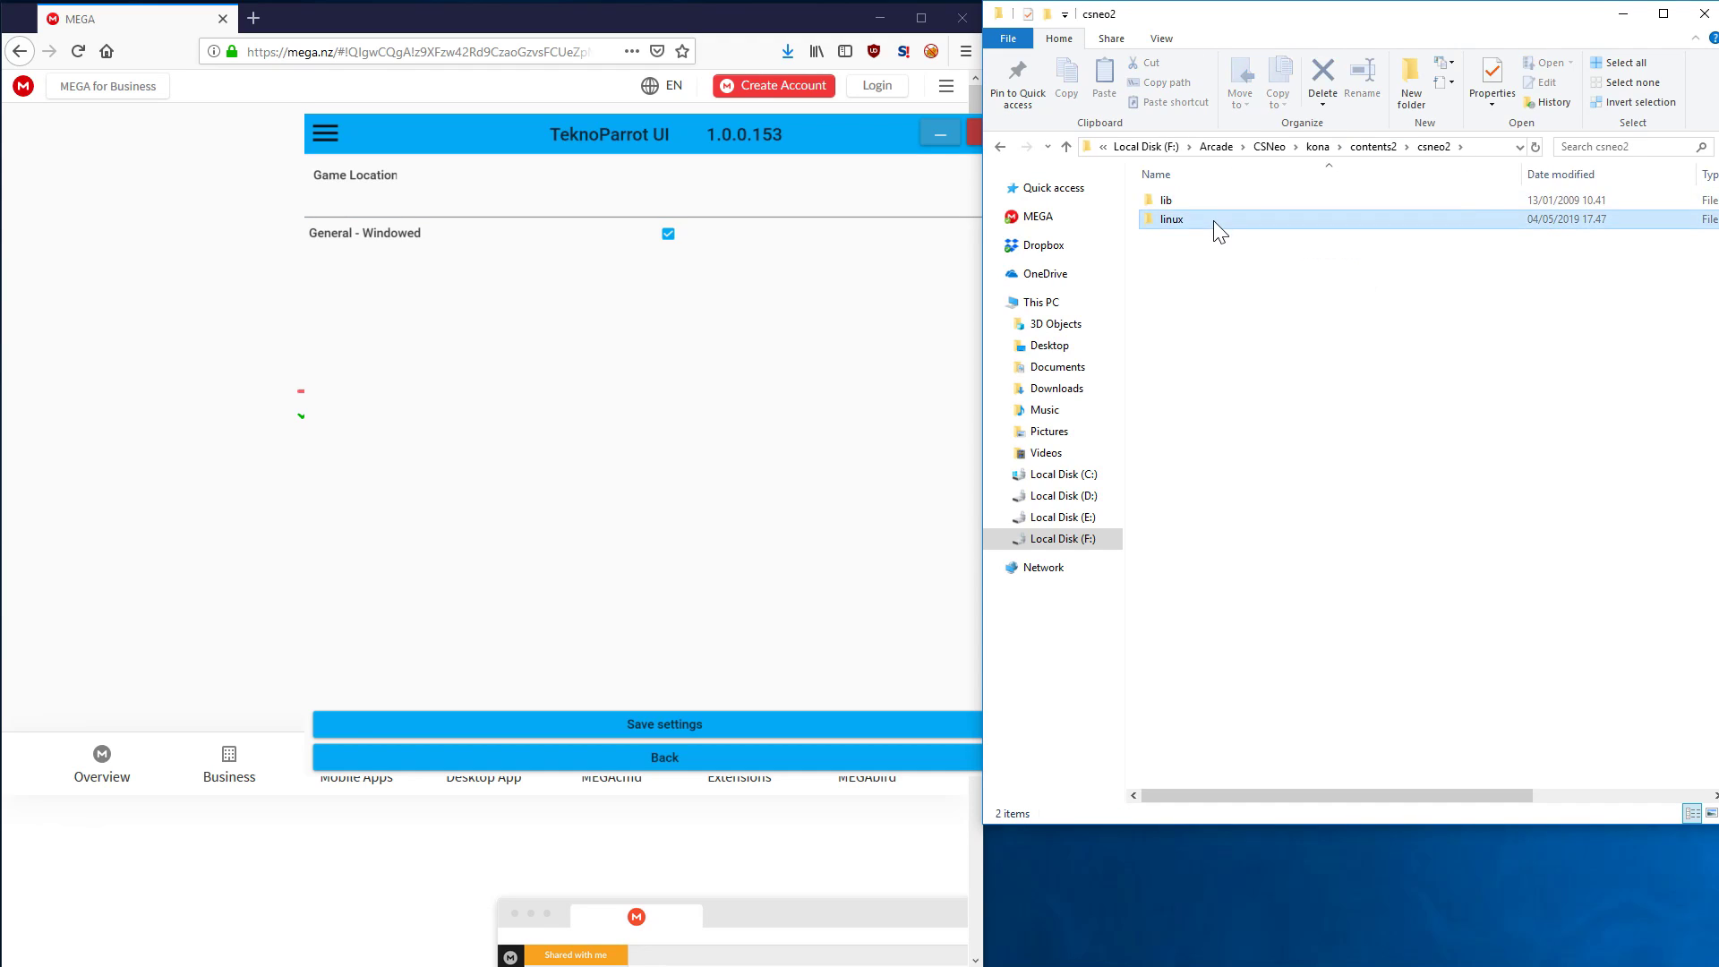
click(1341, 148)
key(ctrl+c)
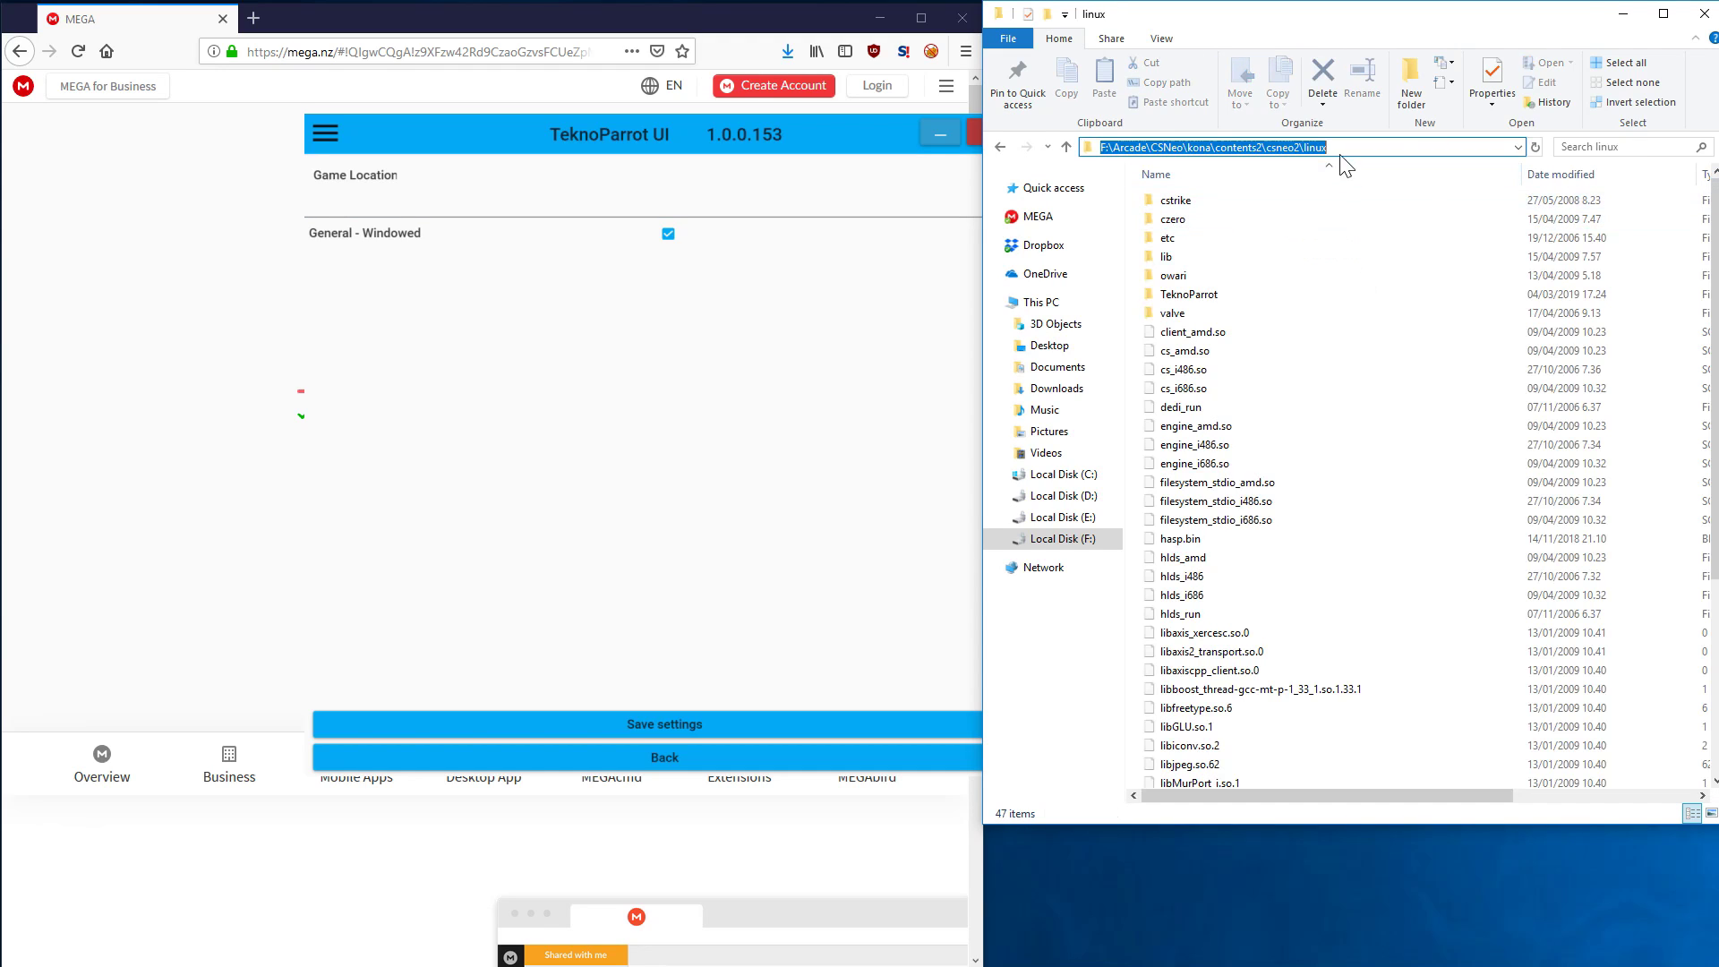
Set the game location to hlds_amd in F:\Arcade\CSNeo\kona\contents2\csneo2\linux and save the game settings
click(836, 193)
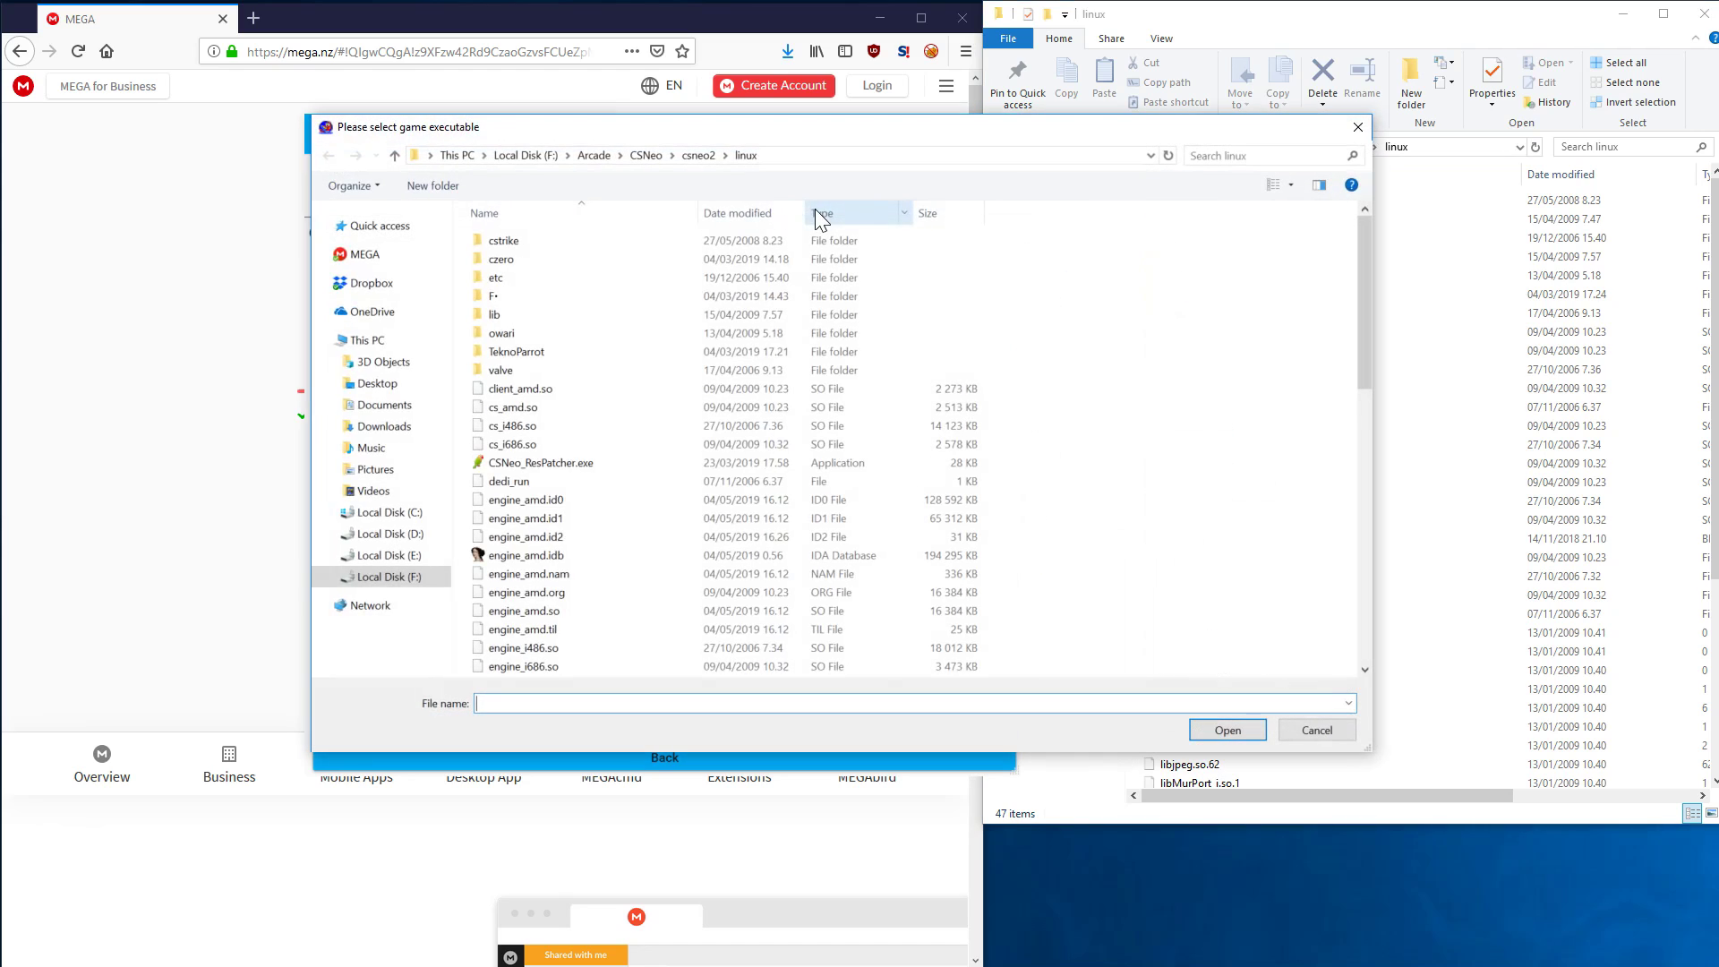
key(ctrl+v)
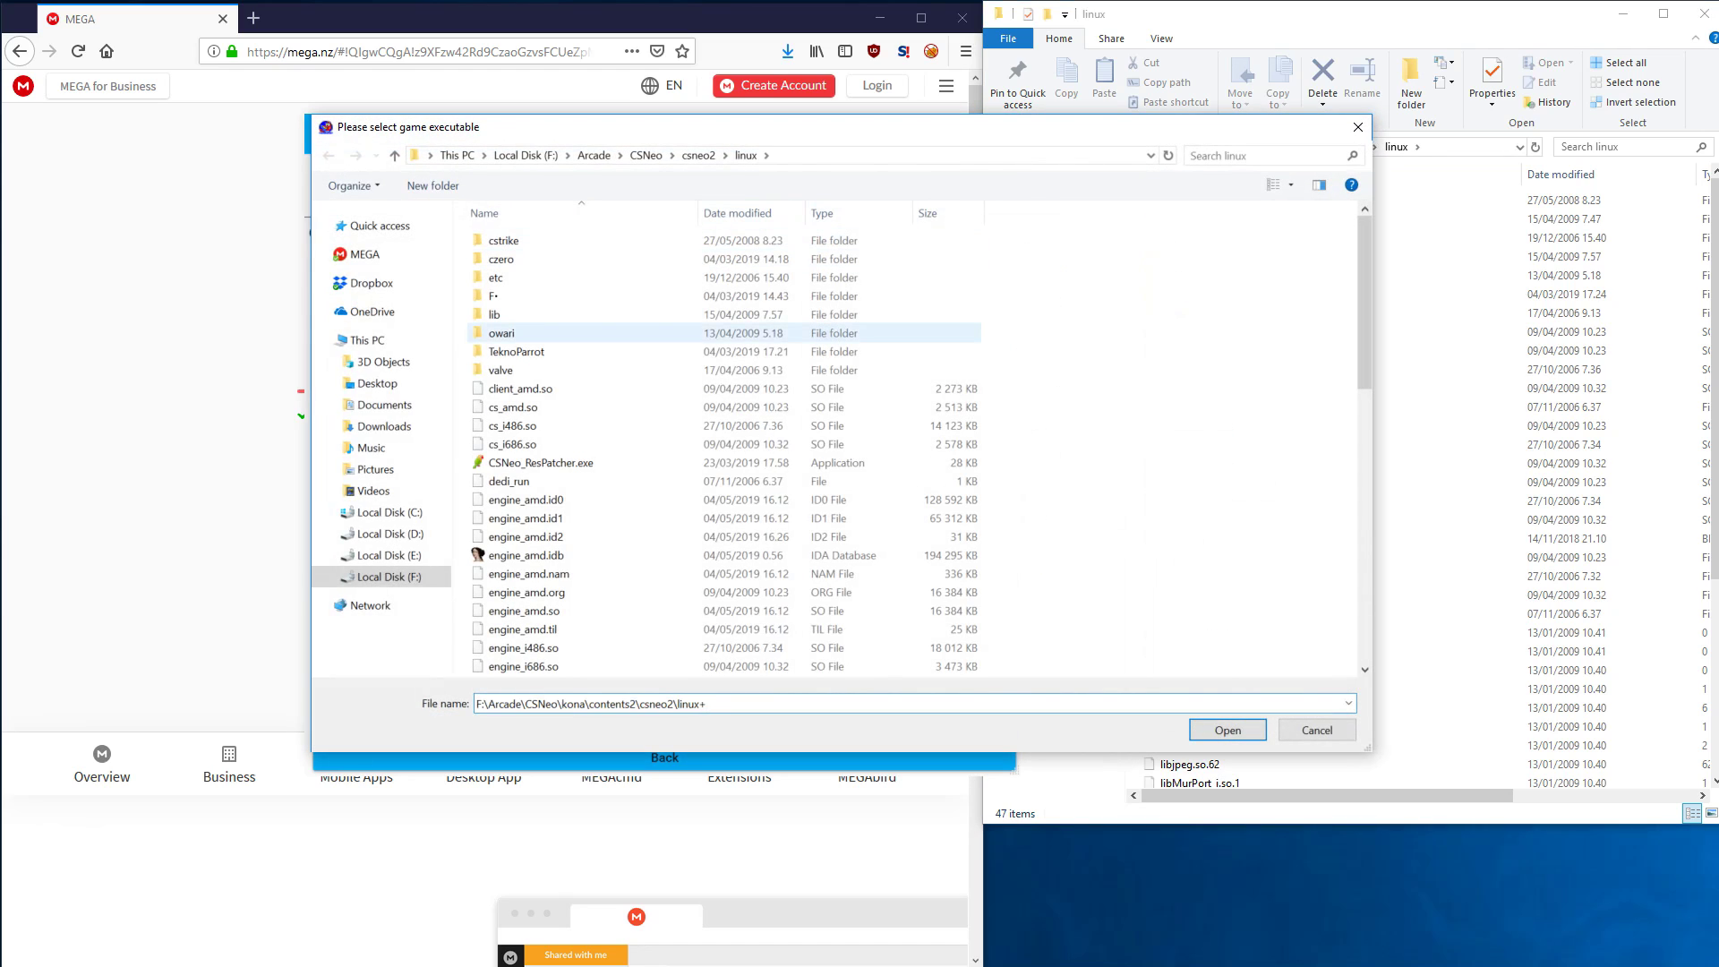
click(815, 157)
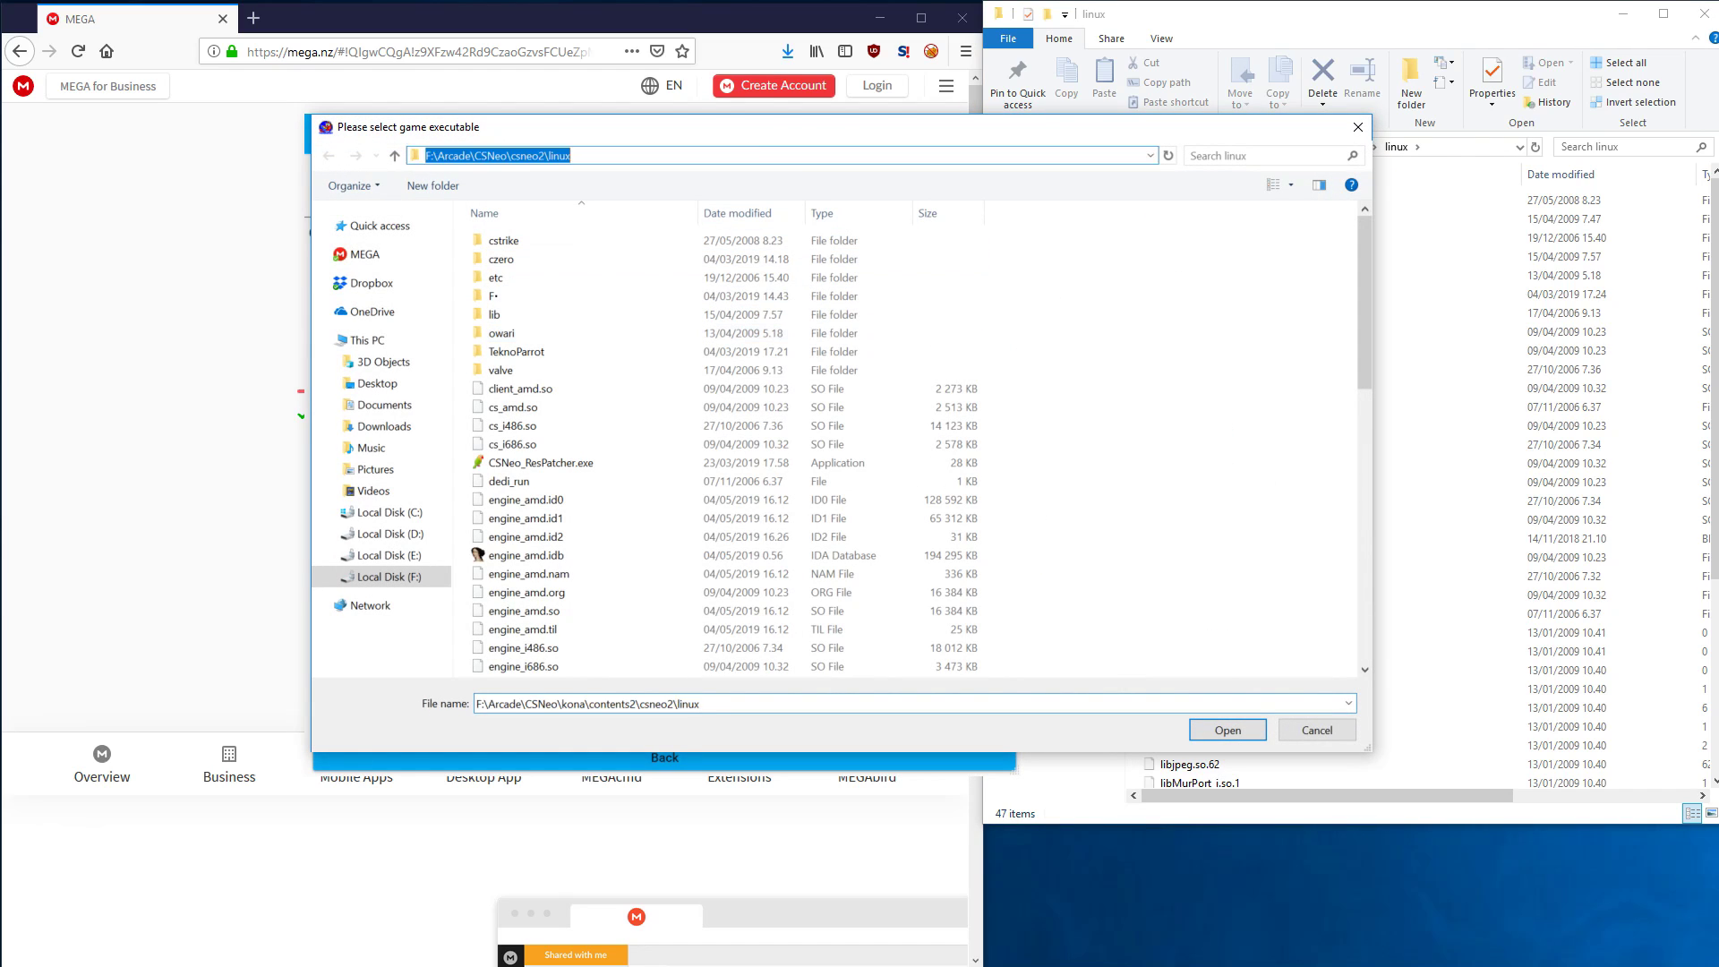
key(ctrl+v)
key(Return)
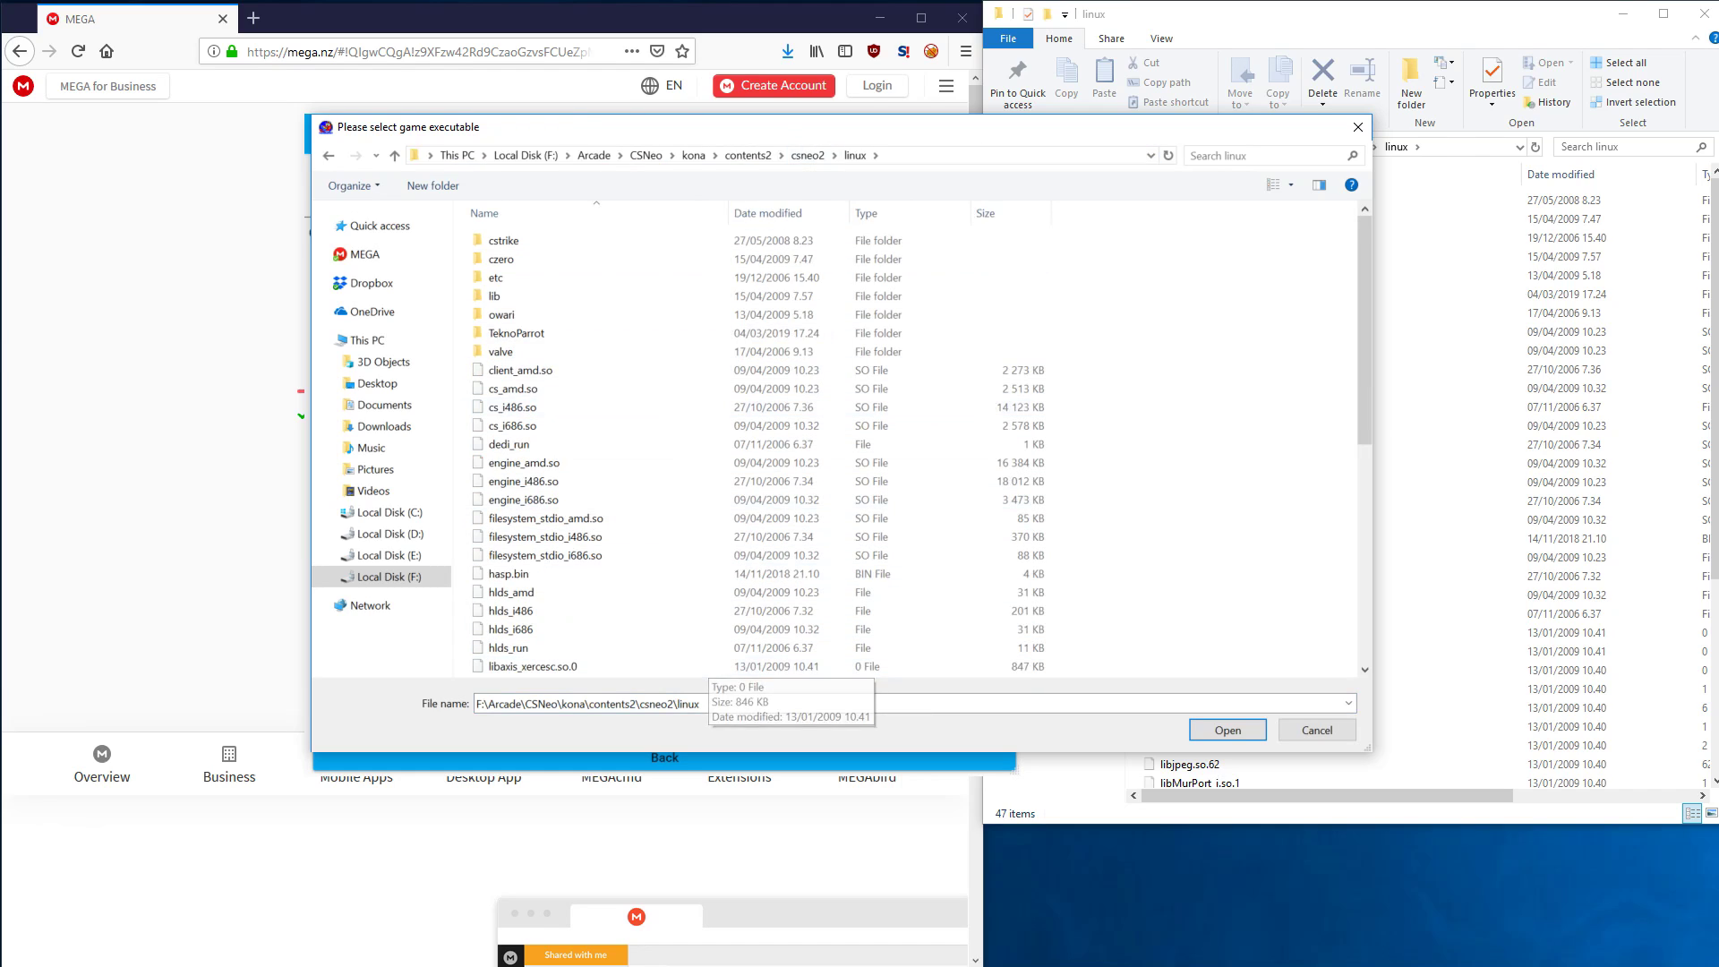
triple_click(726, 703)
key(BackSpace)
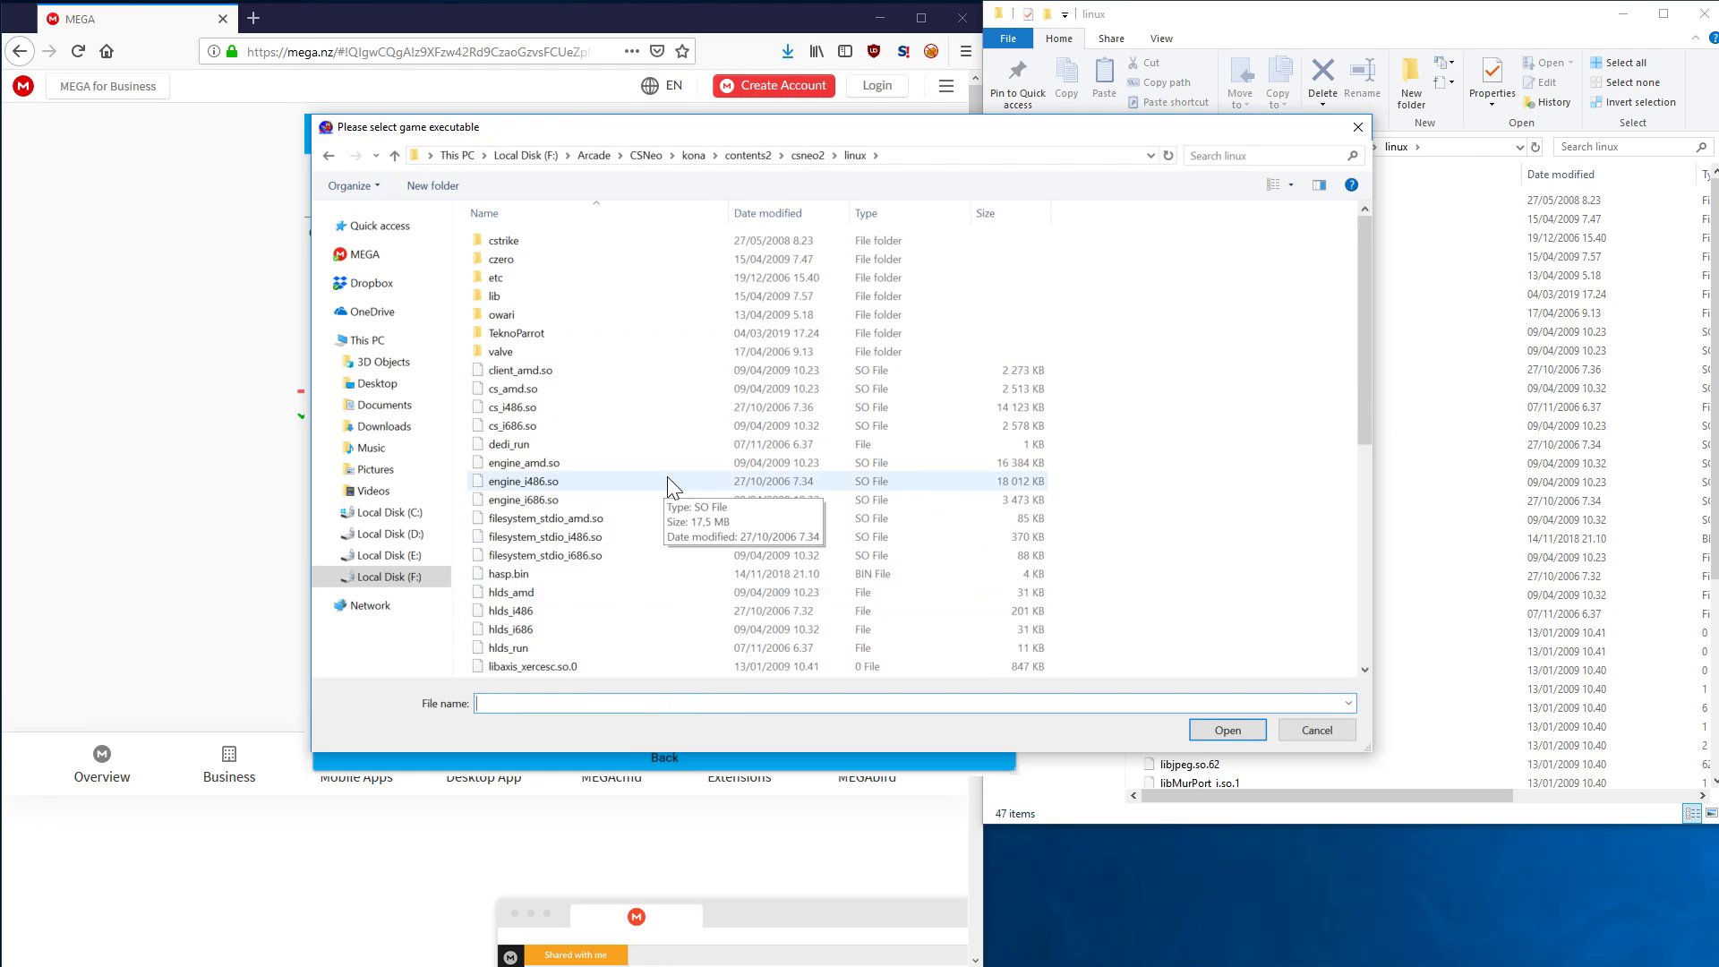
scroll(670, 532, down, 1)
click(573, 542)
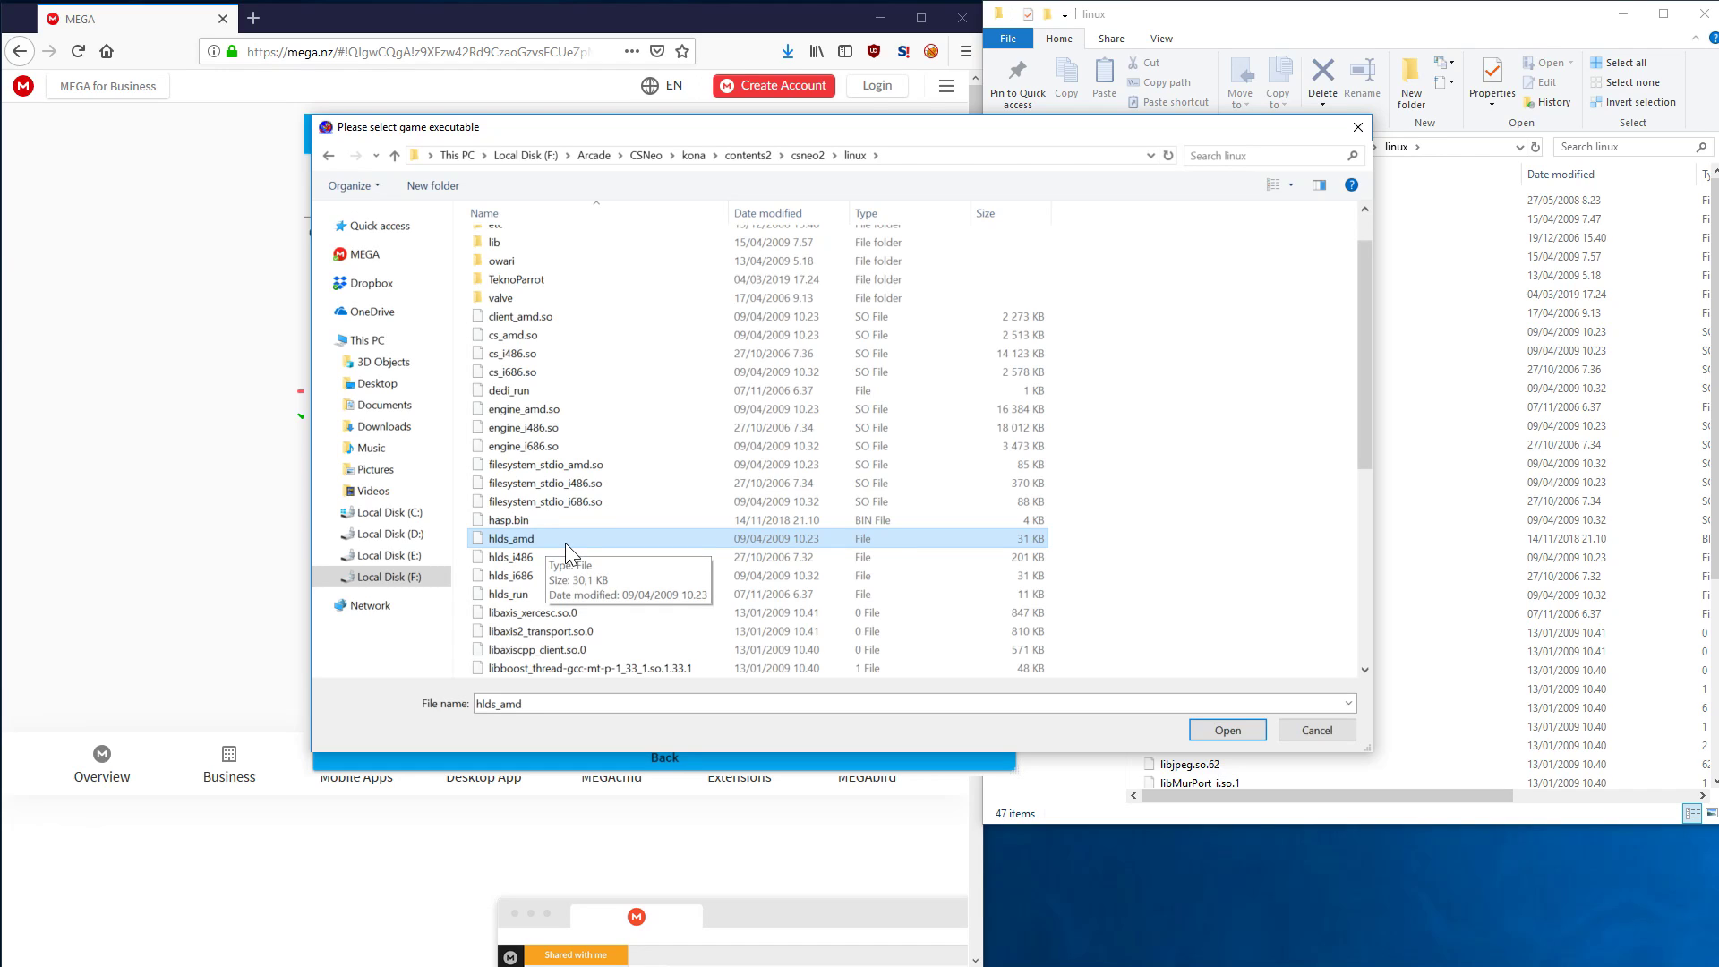
click(1225, 736)
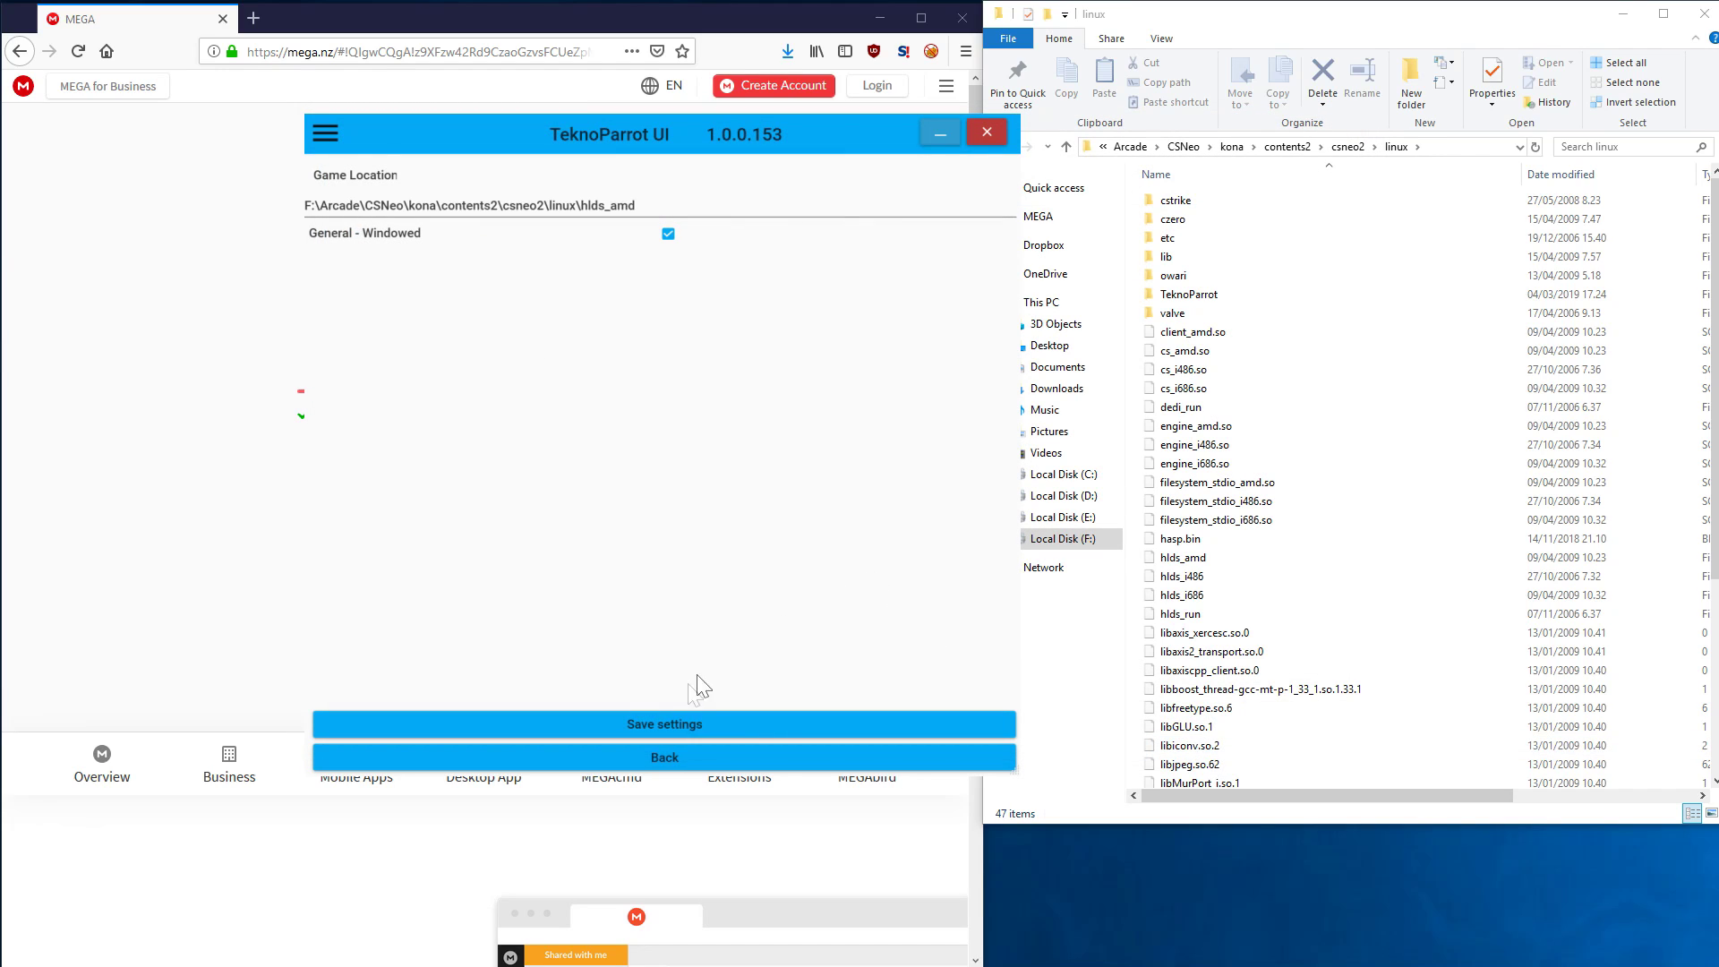
click(686, 730)
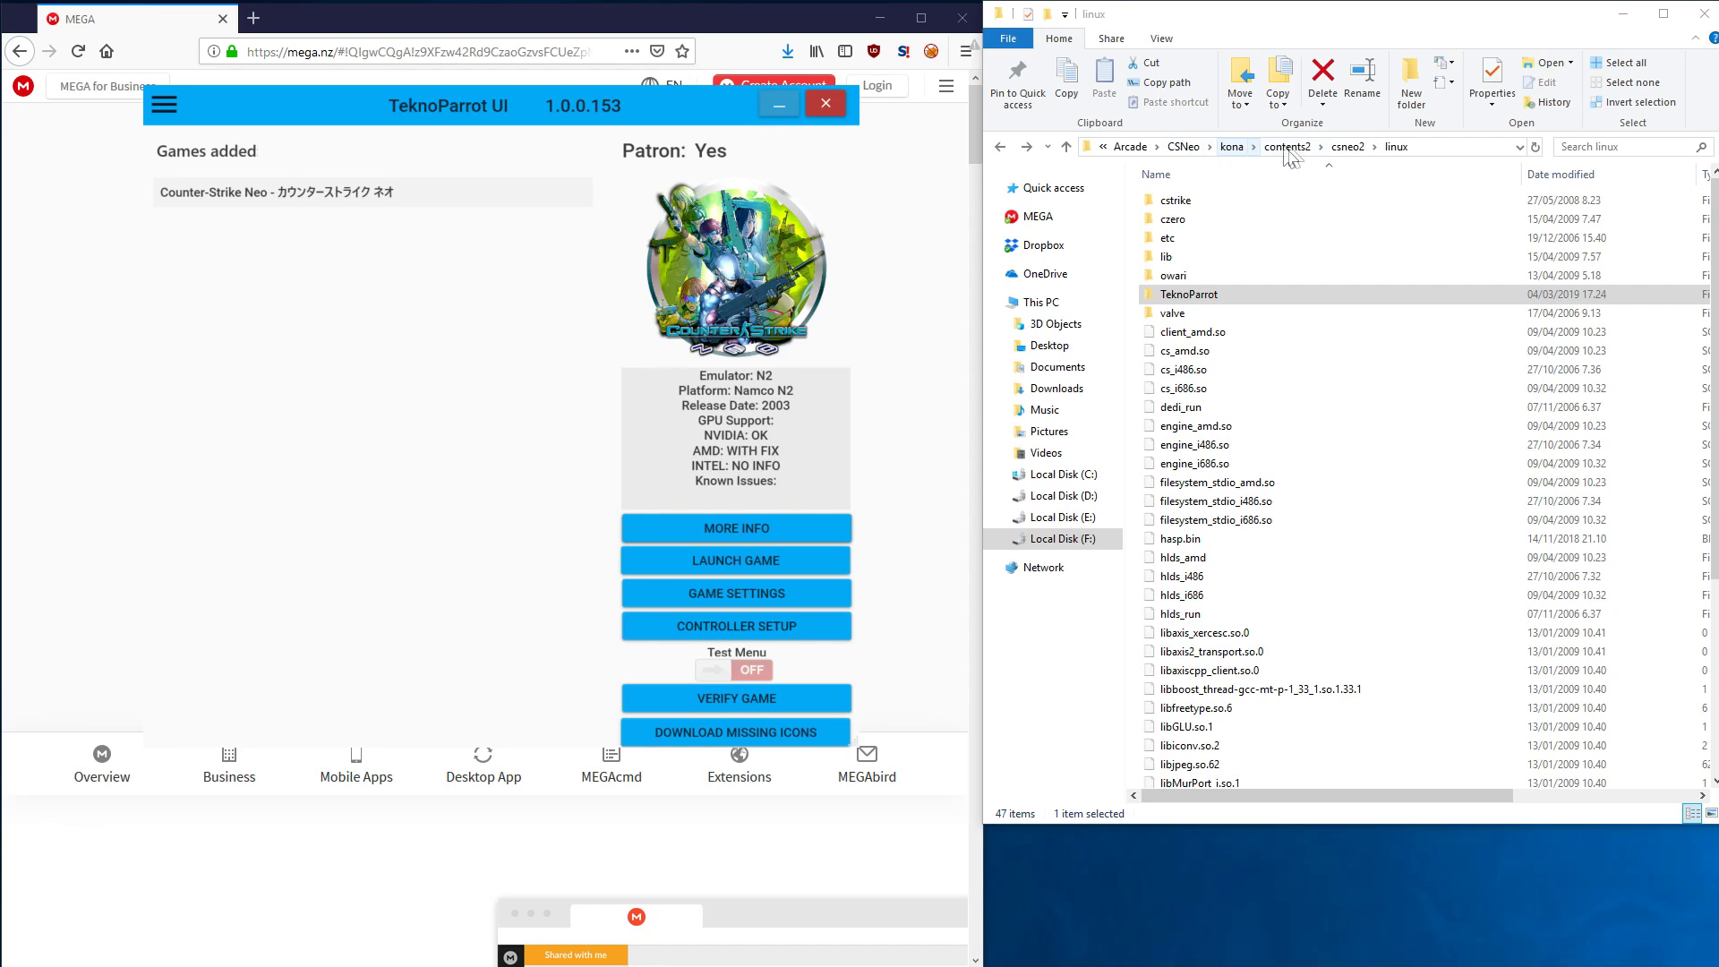
Copy cgGL.dll from the AMDFixByNezarn folder in kona\TeknoParrot\N2
click(1233, 148)
double_click(1244, 222)
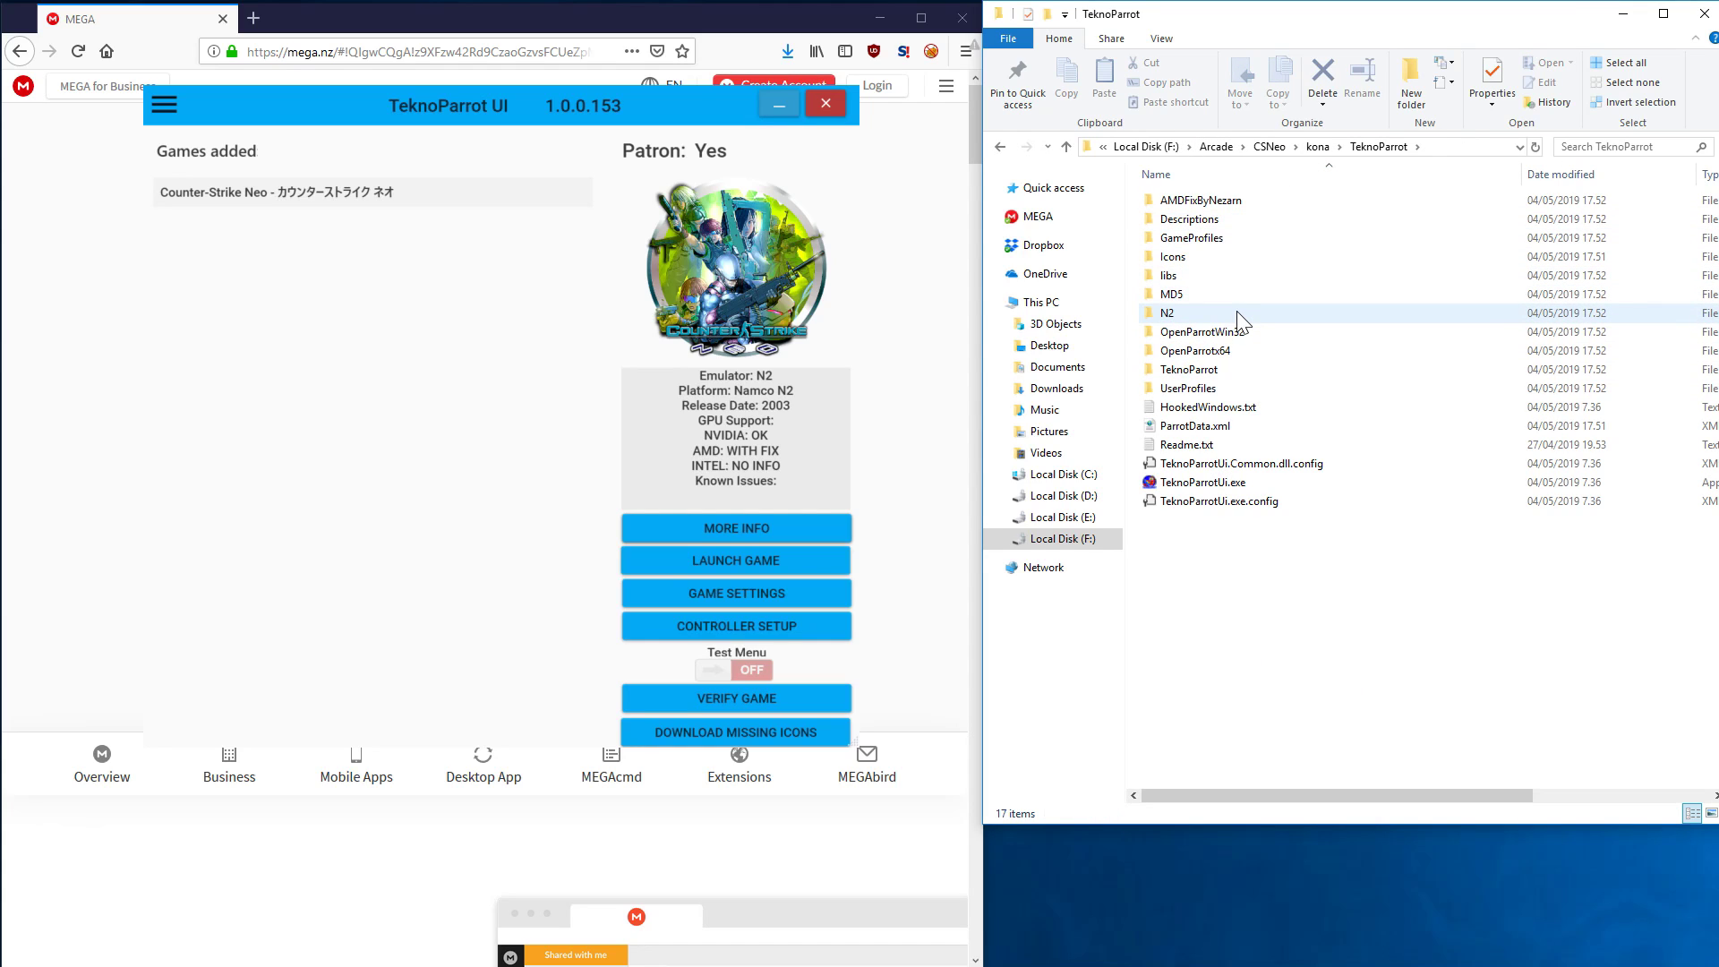
double_click(1237, 311)
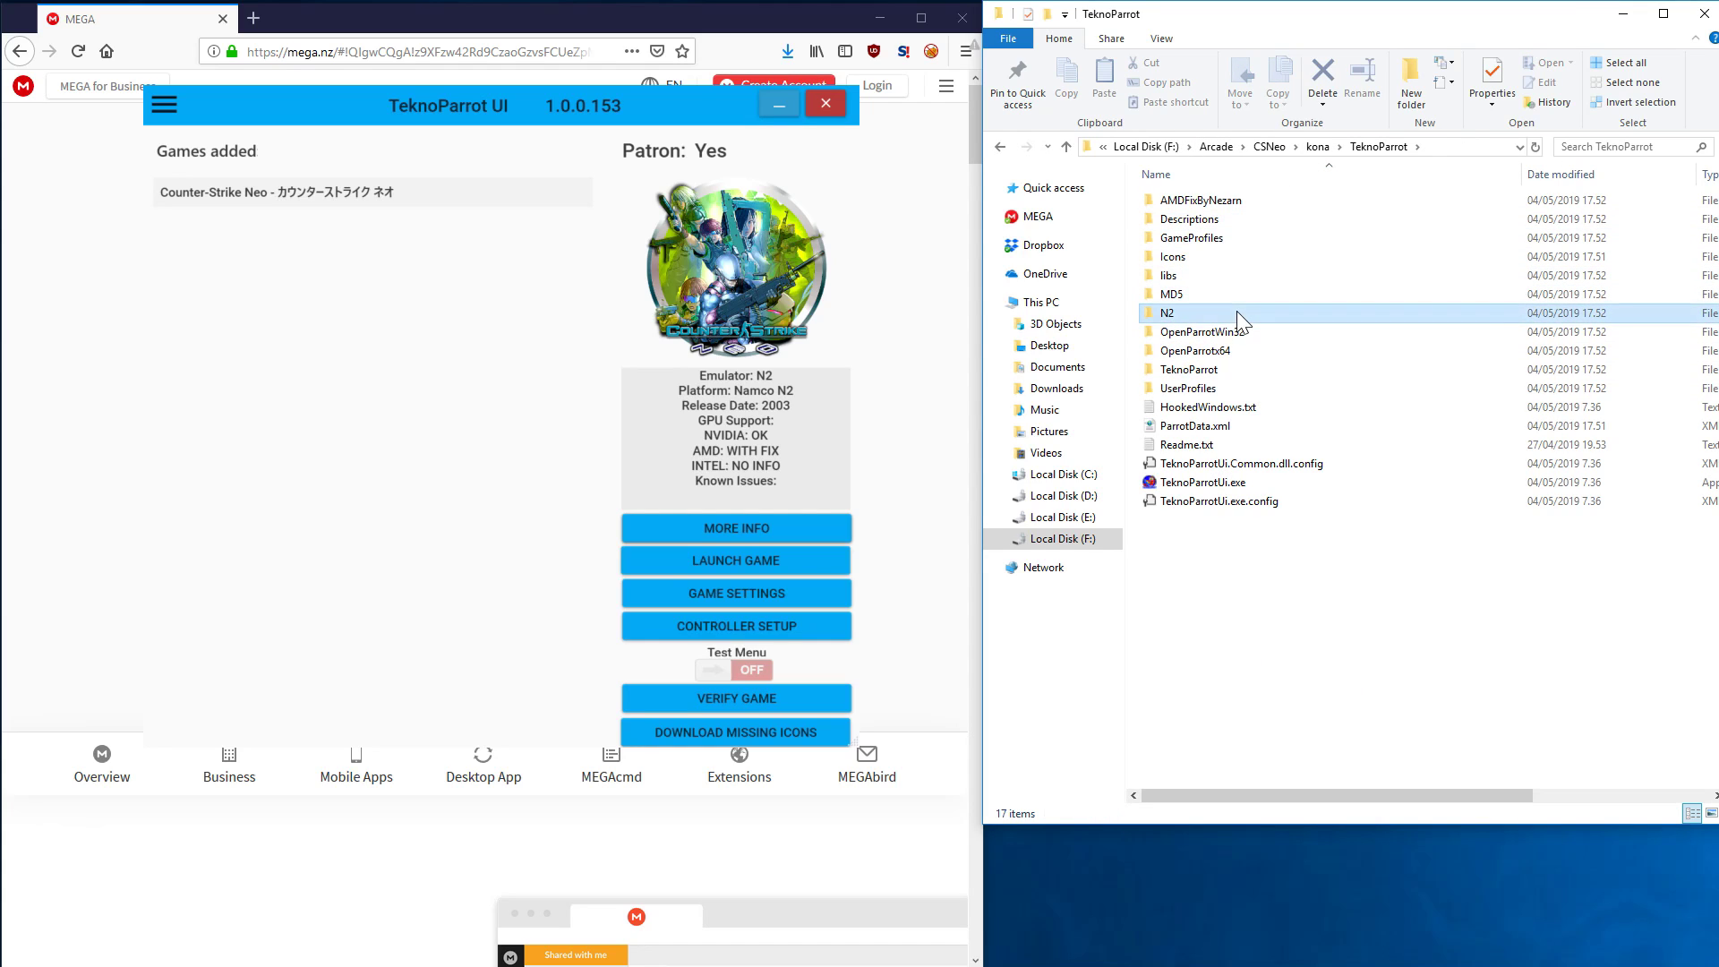
click(1232, 204)
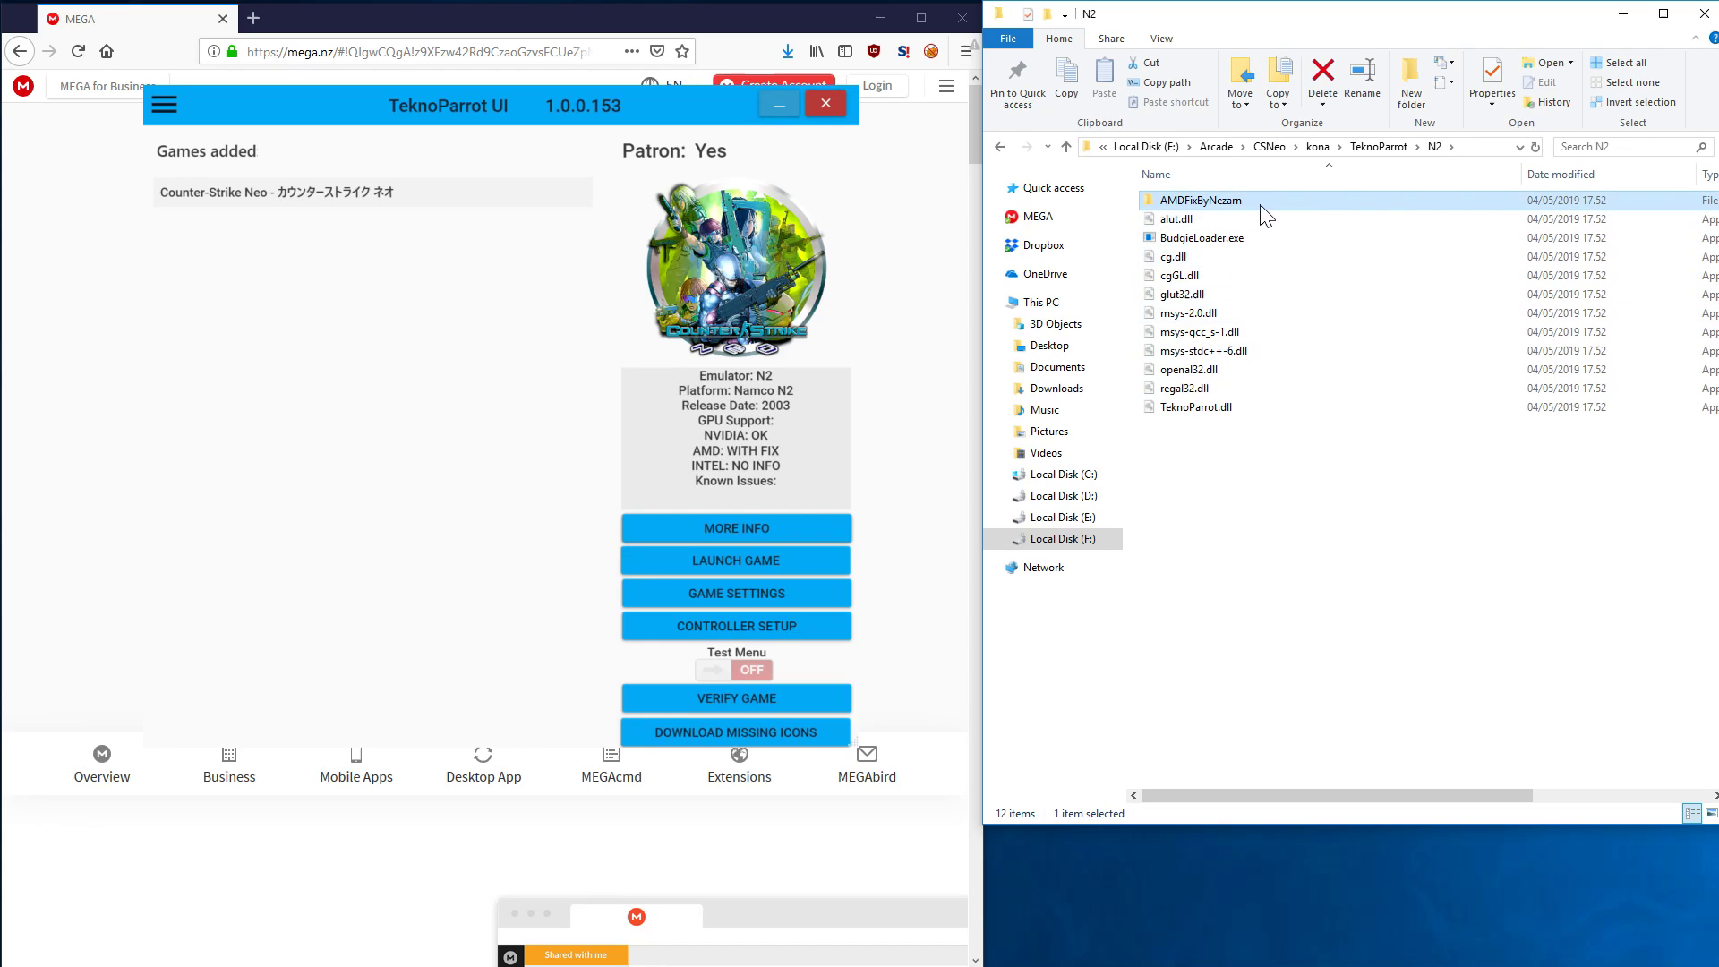
double_click(1265, 215)
click(1193, 202)
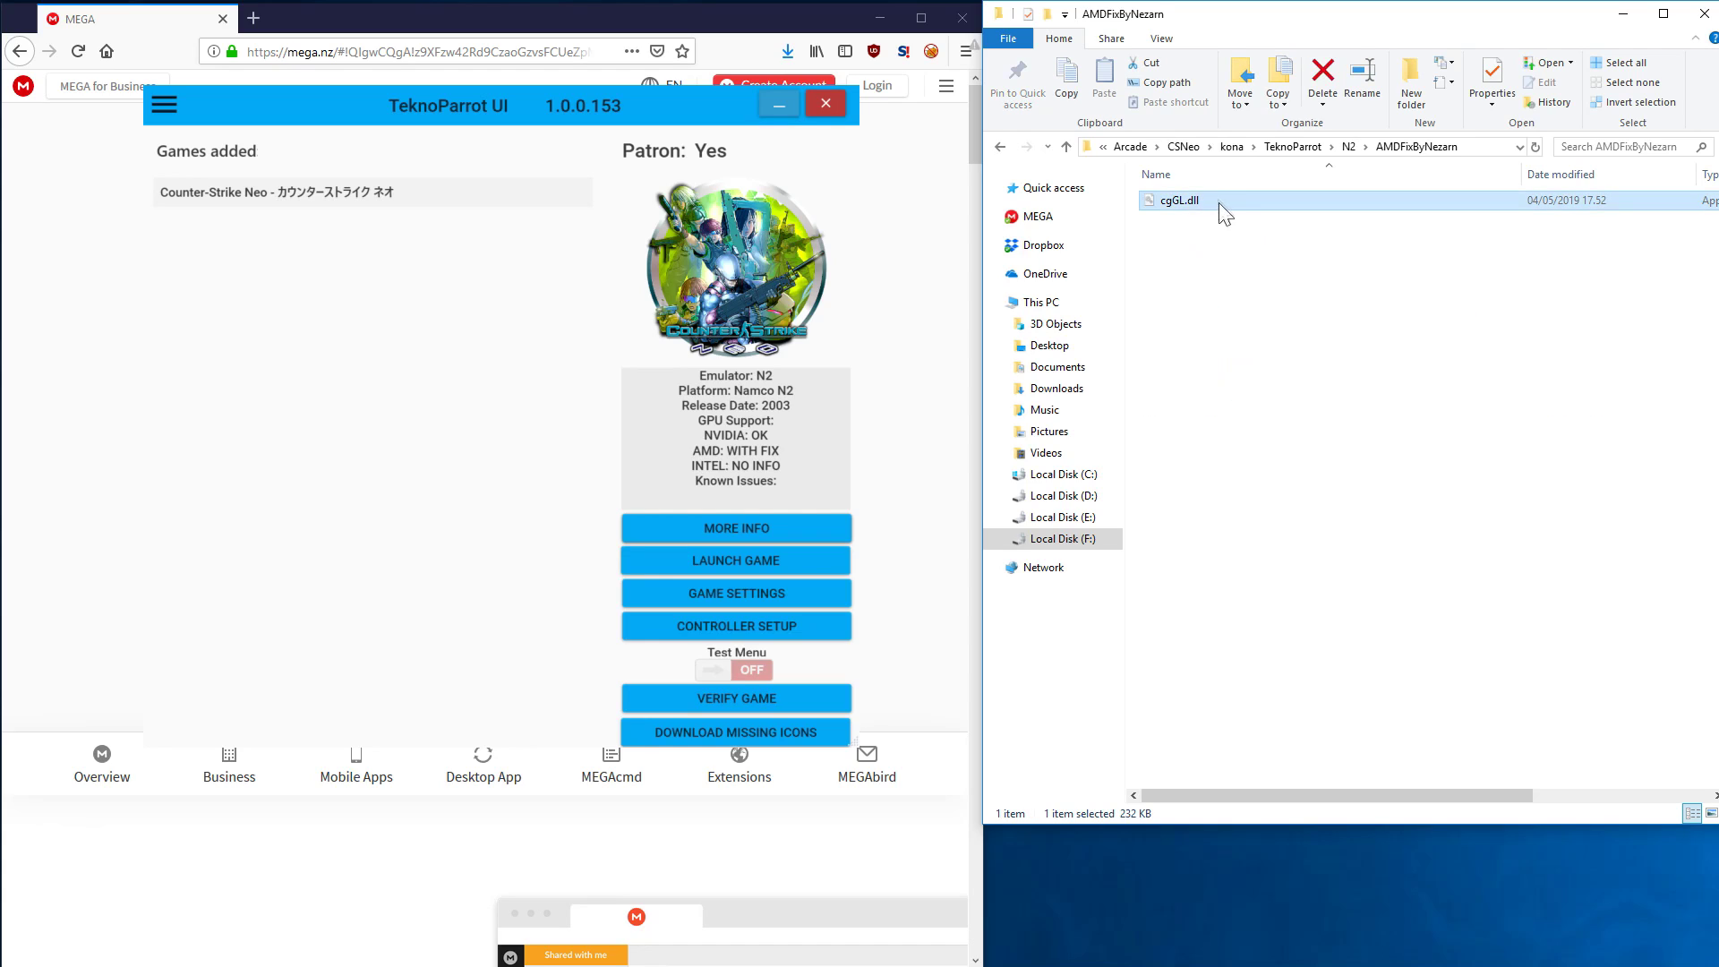
right_click(1205, 202)
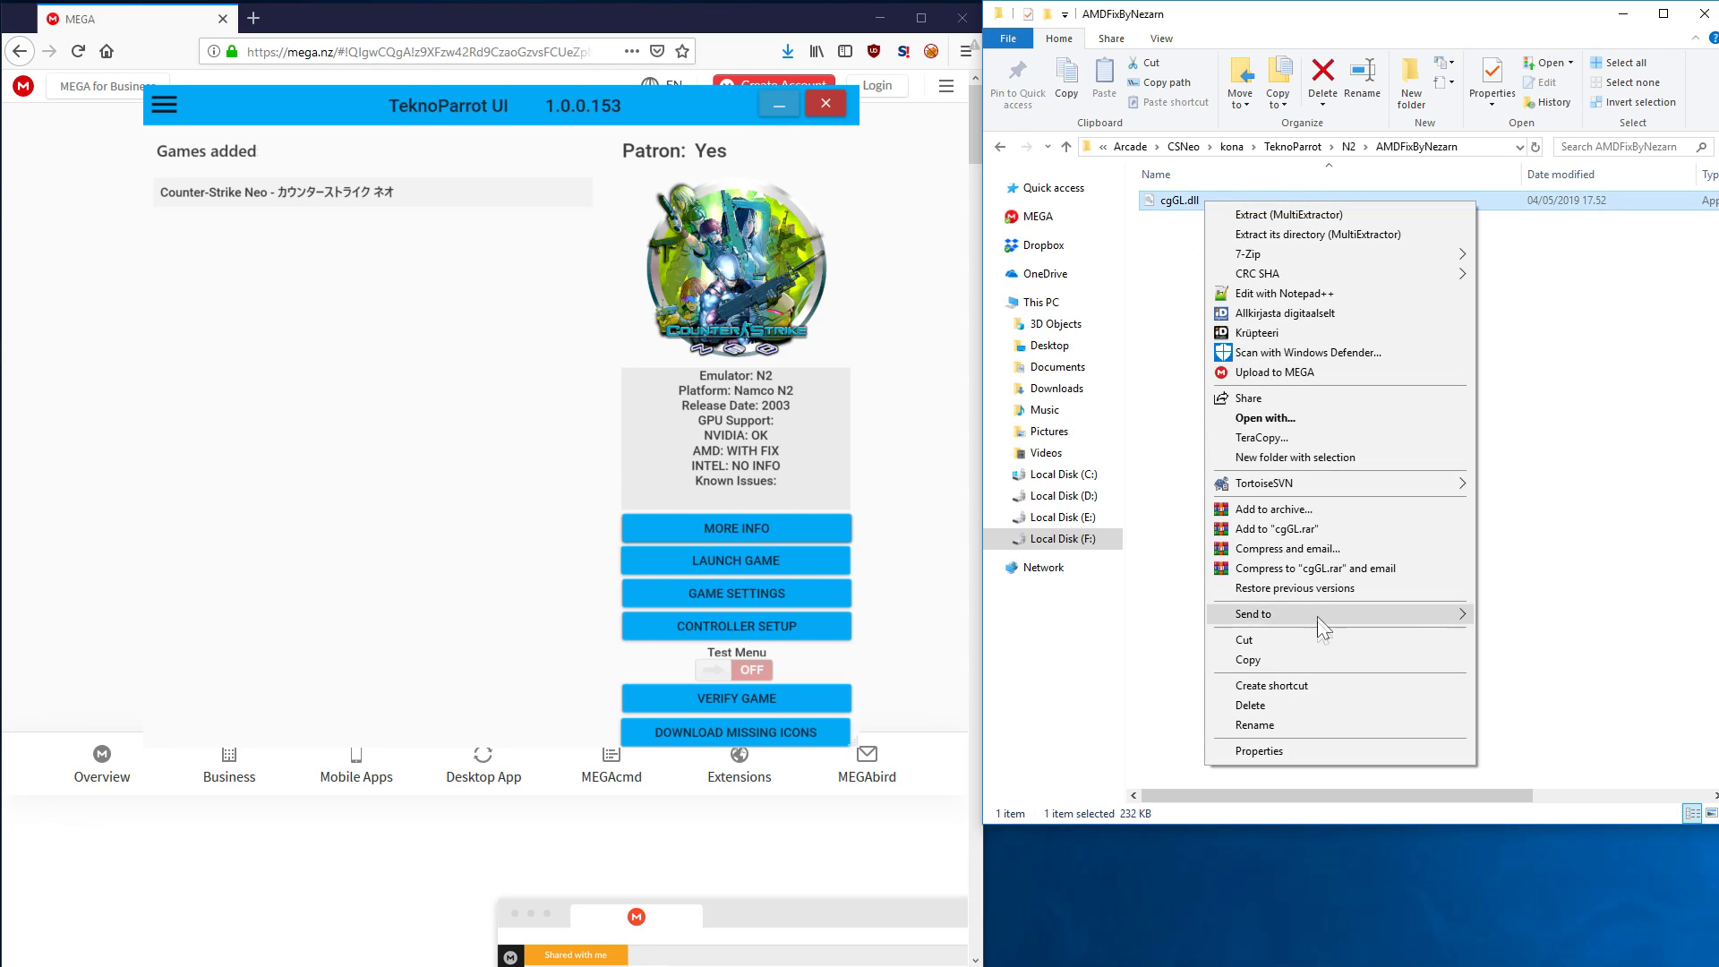
click(1327, 659)
Paste the copied cgGL.dll into the parent N2 folder, skipping replacement of the existing file
key(BackSpace)
click(1331, 455)
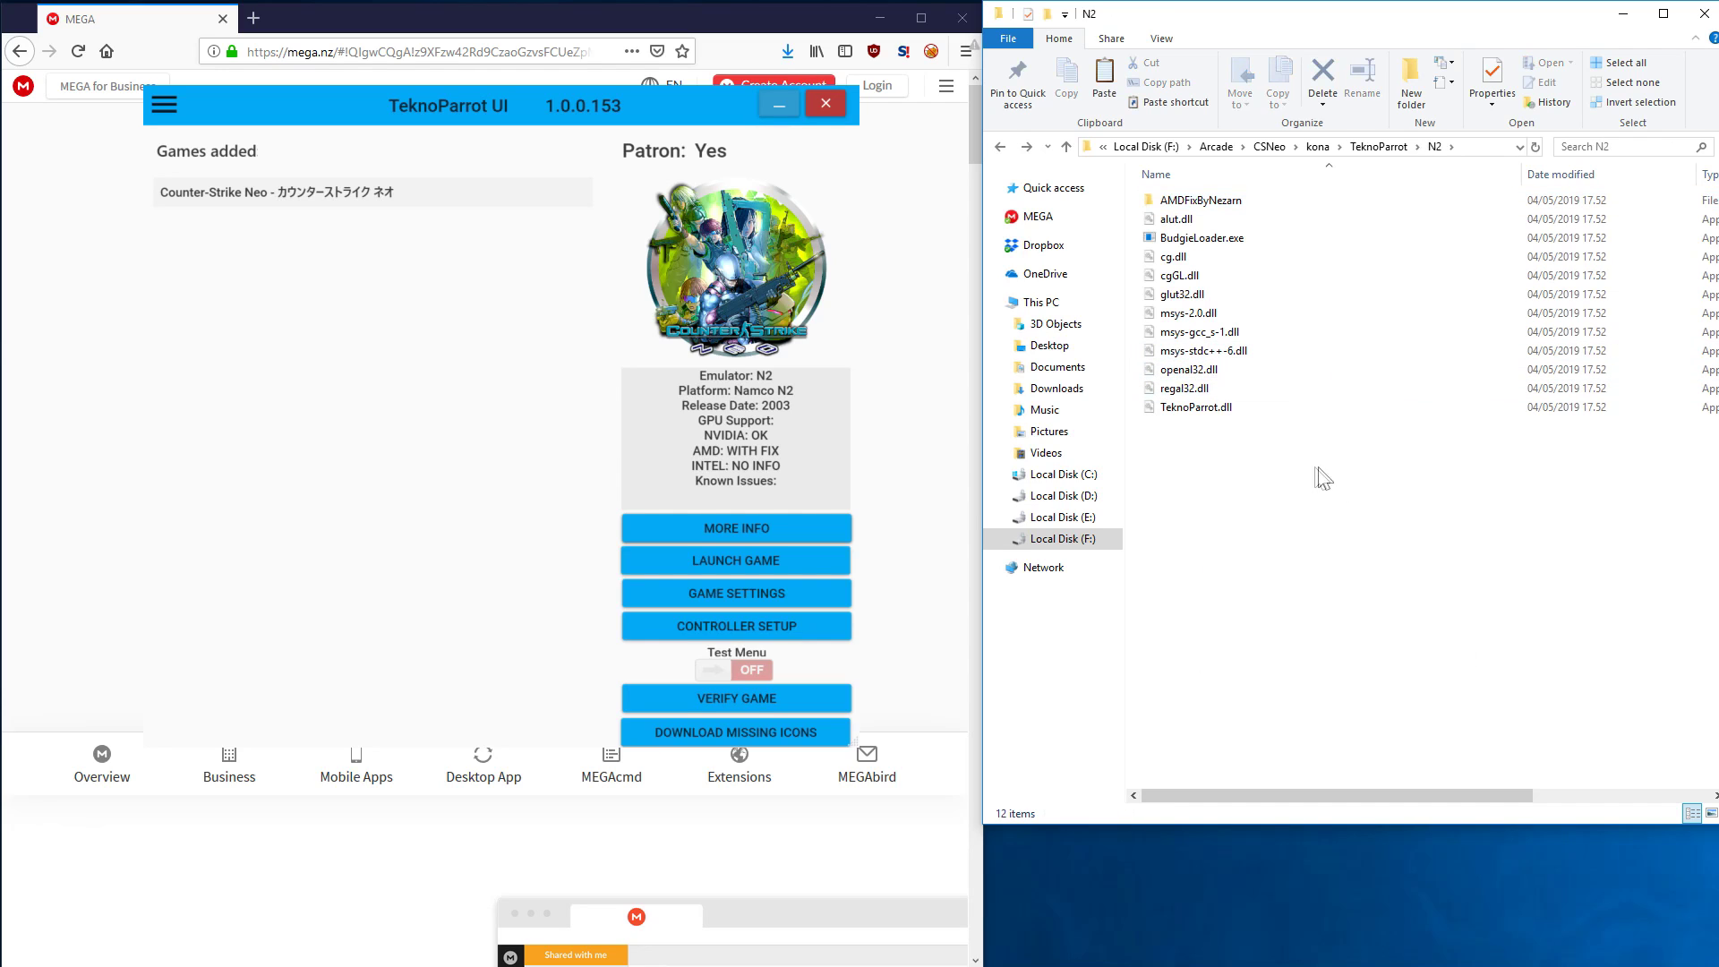
right_click(1305, 467)
click(1400, 587)
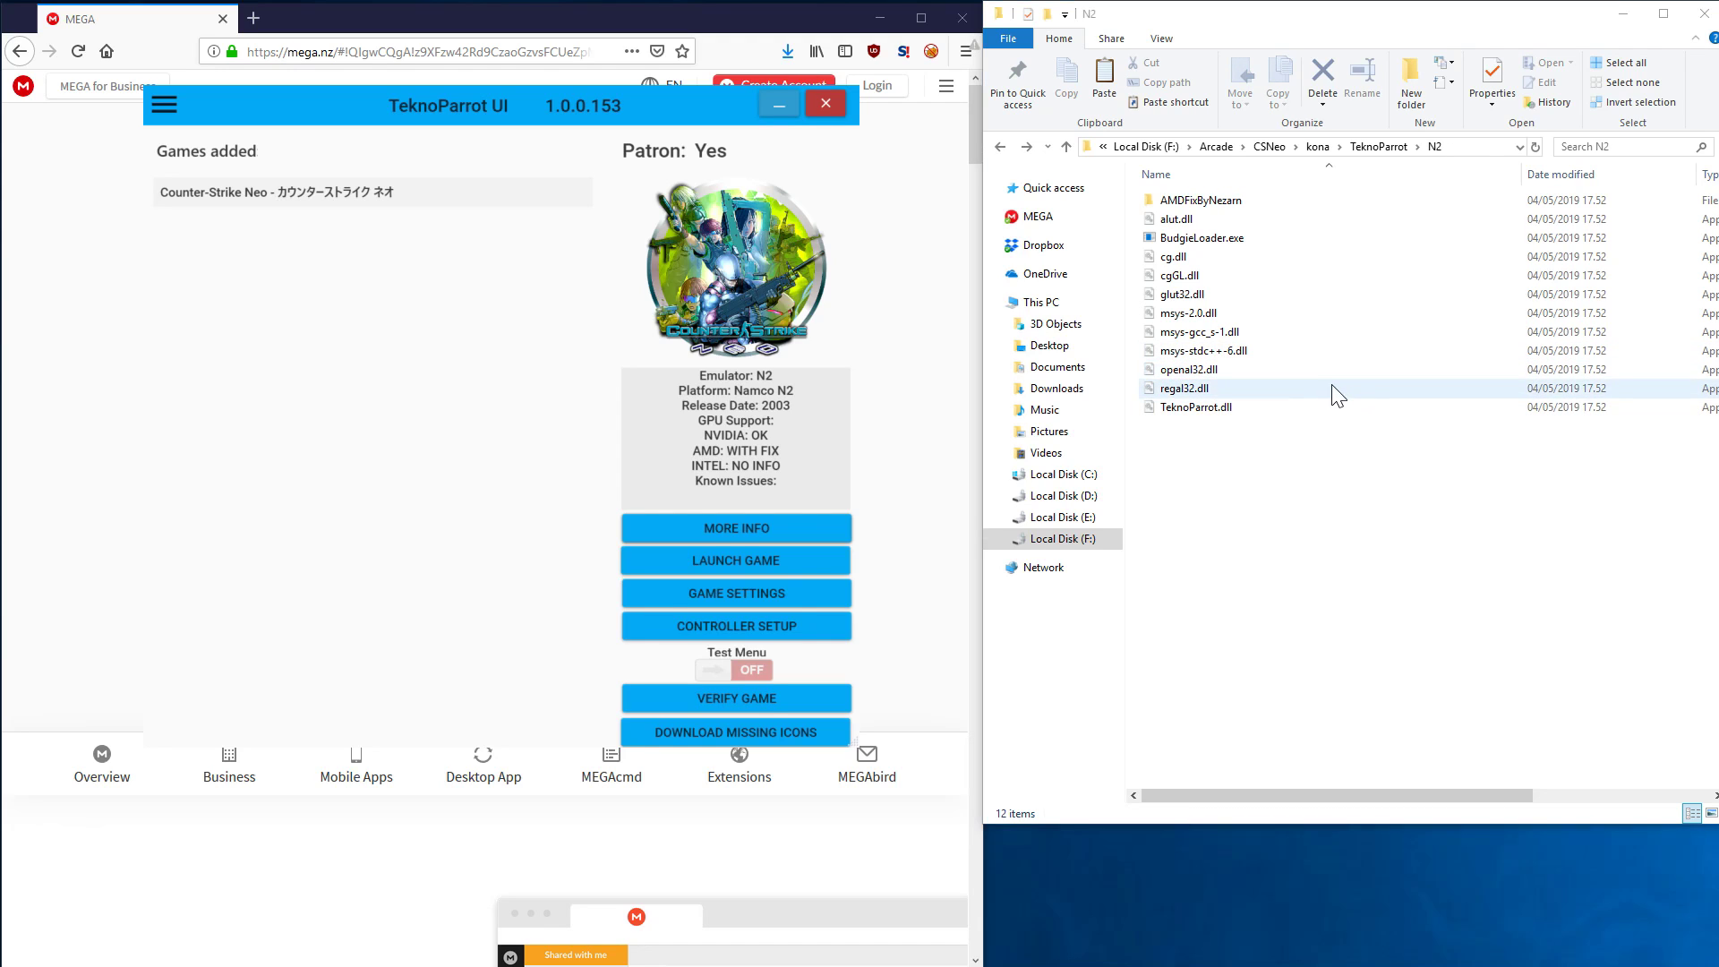
drag(1710, 733, 1368, 485)
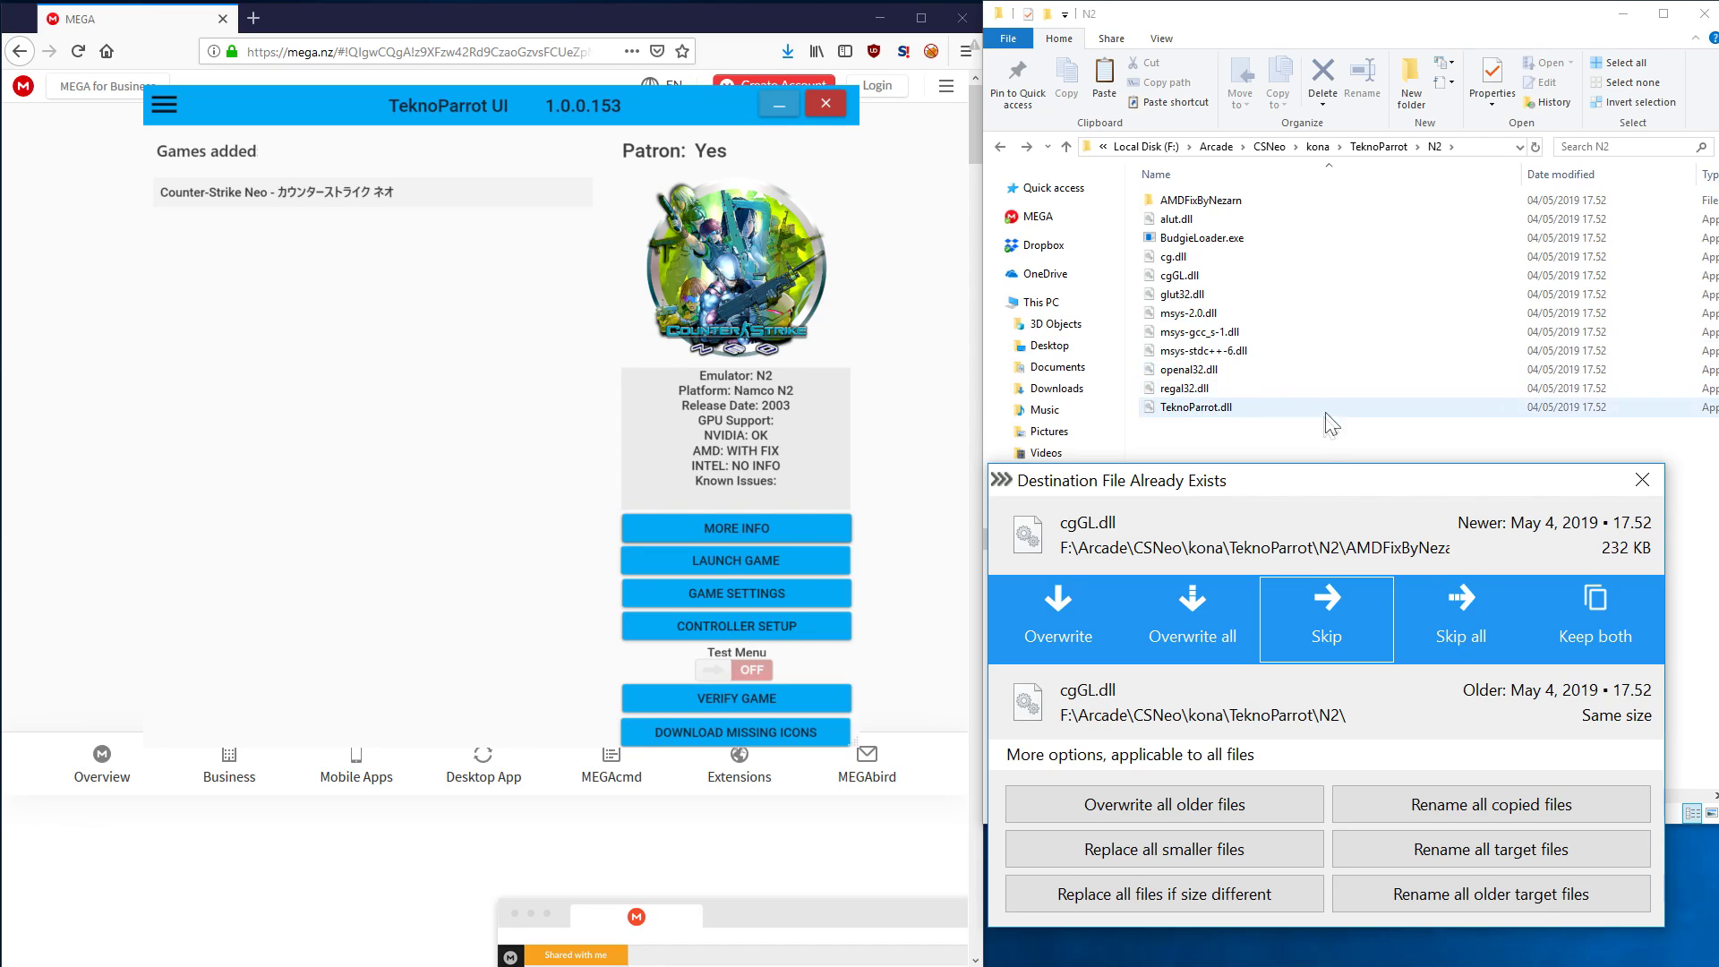
click(1360, 616)
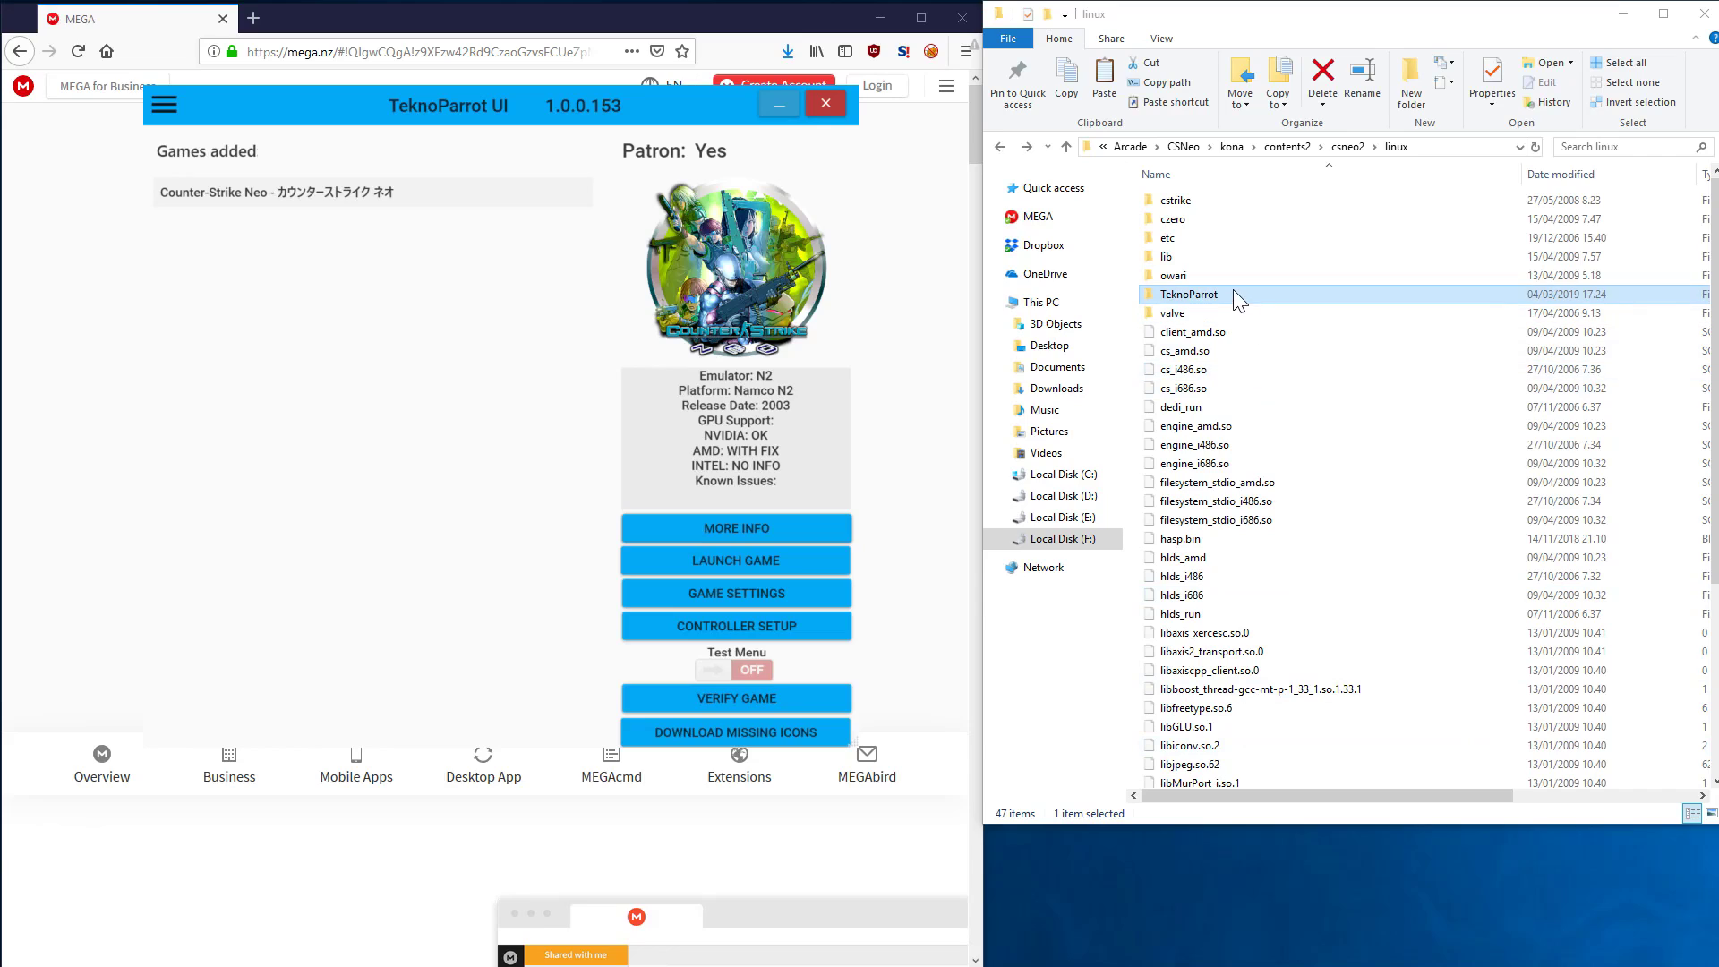
double_click(1232, 208)
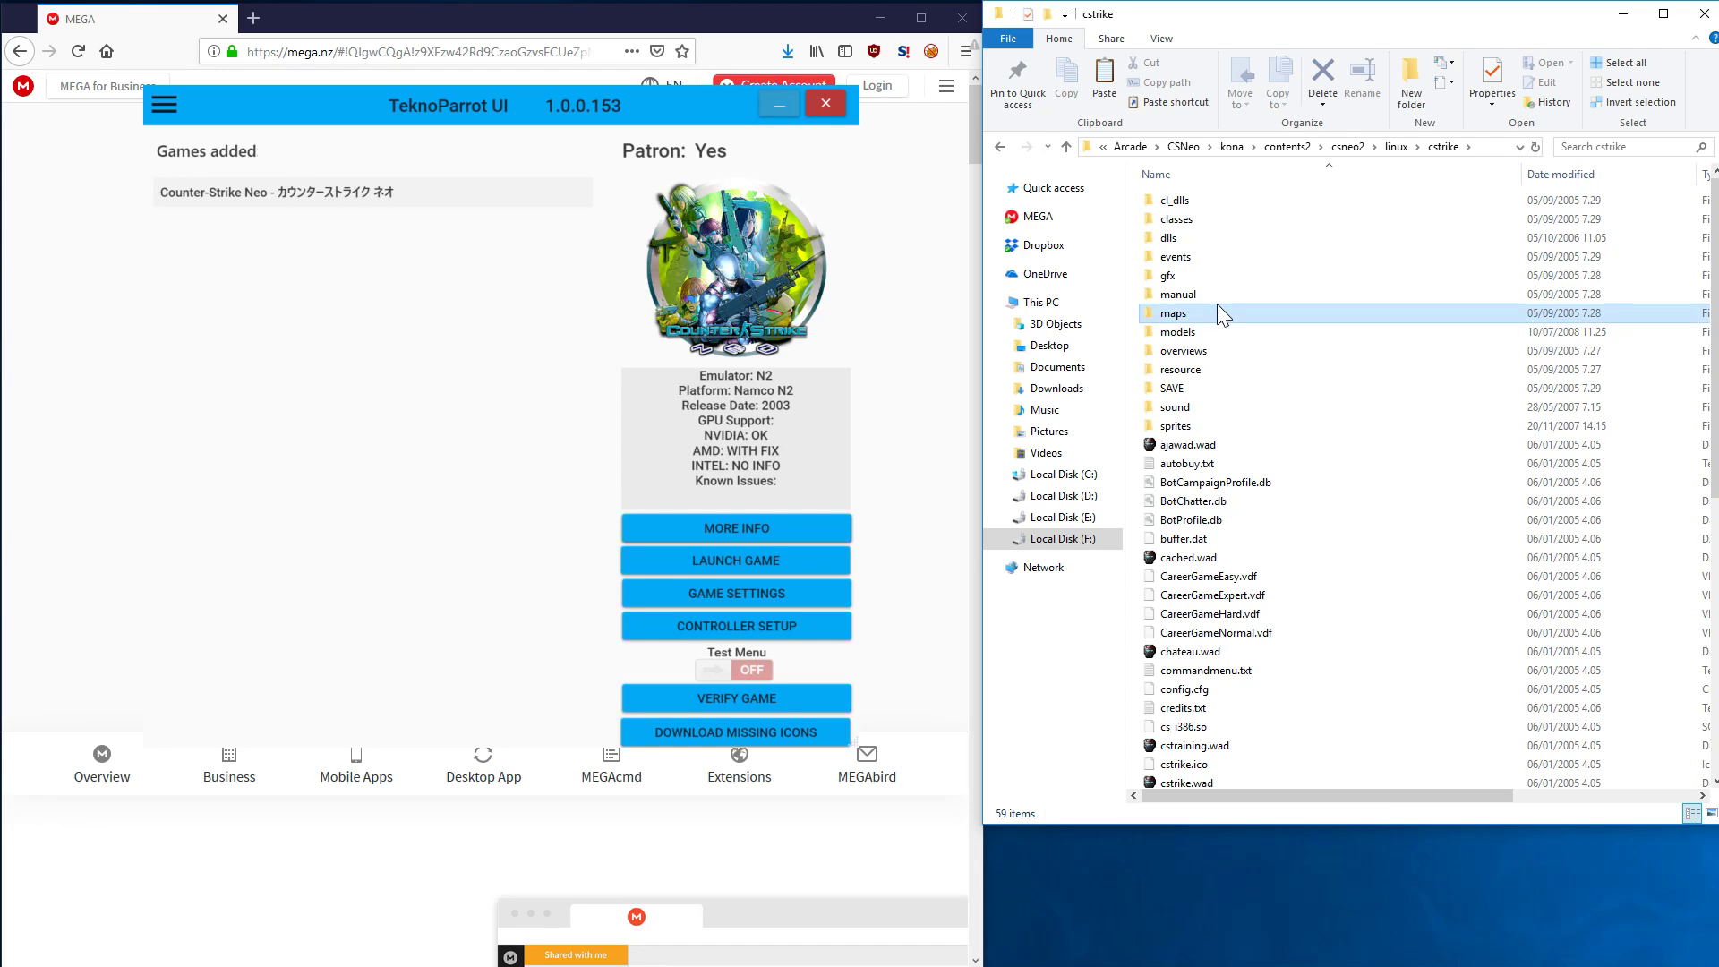
double_click(1173, 312)
key(BackSpace)
key(BackSpace)
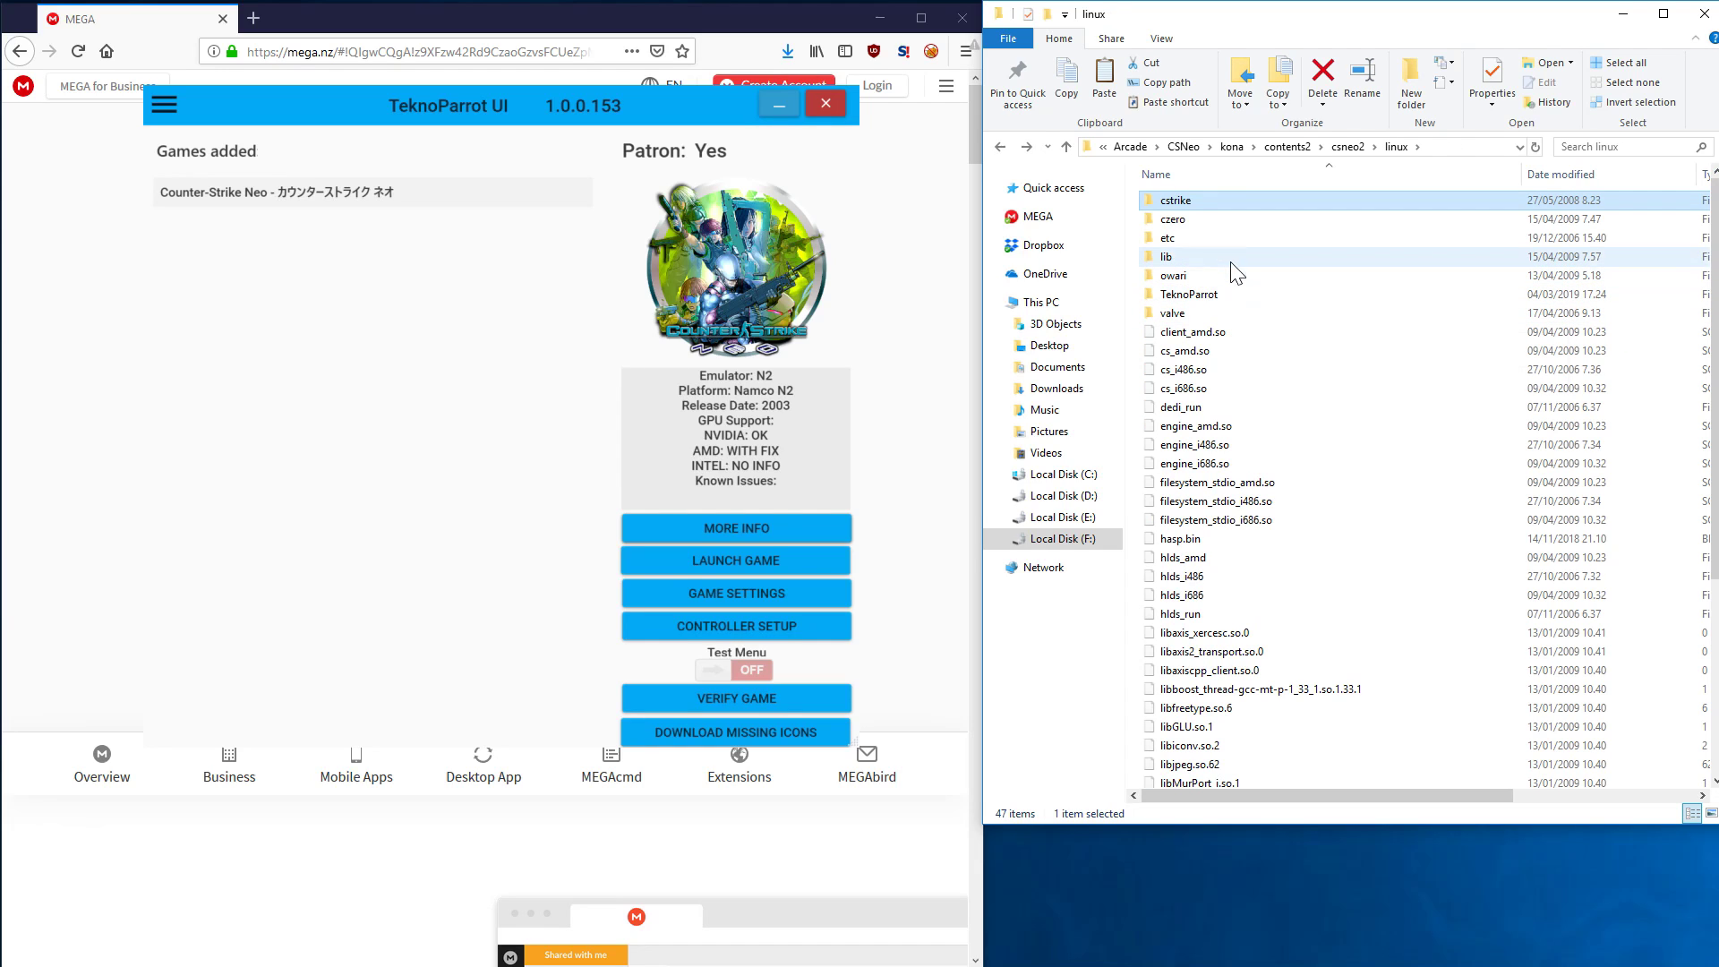
Open the maps folder inside czero and look through the names of the available map files
click(1220, 224)
double_click(1219, 224)
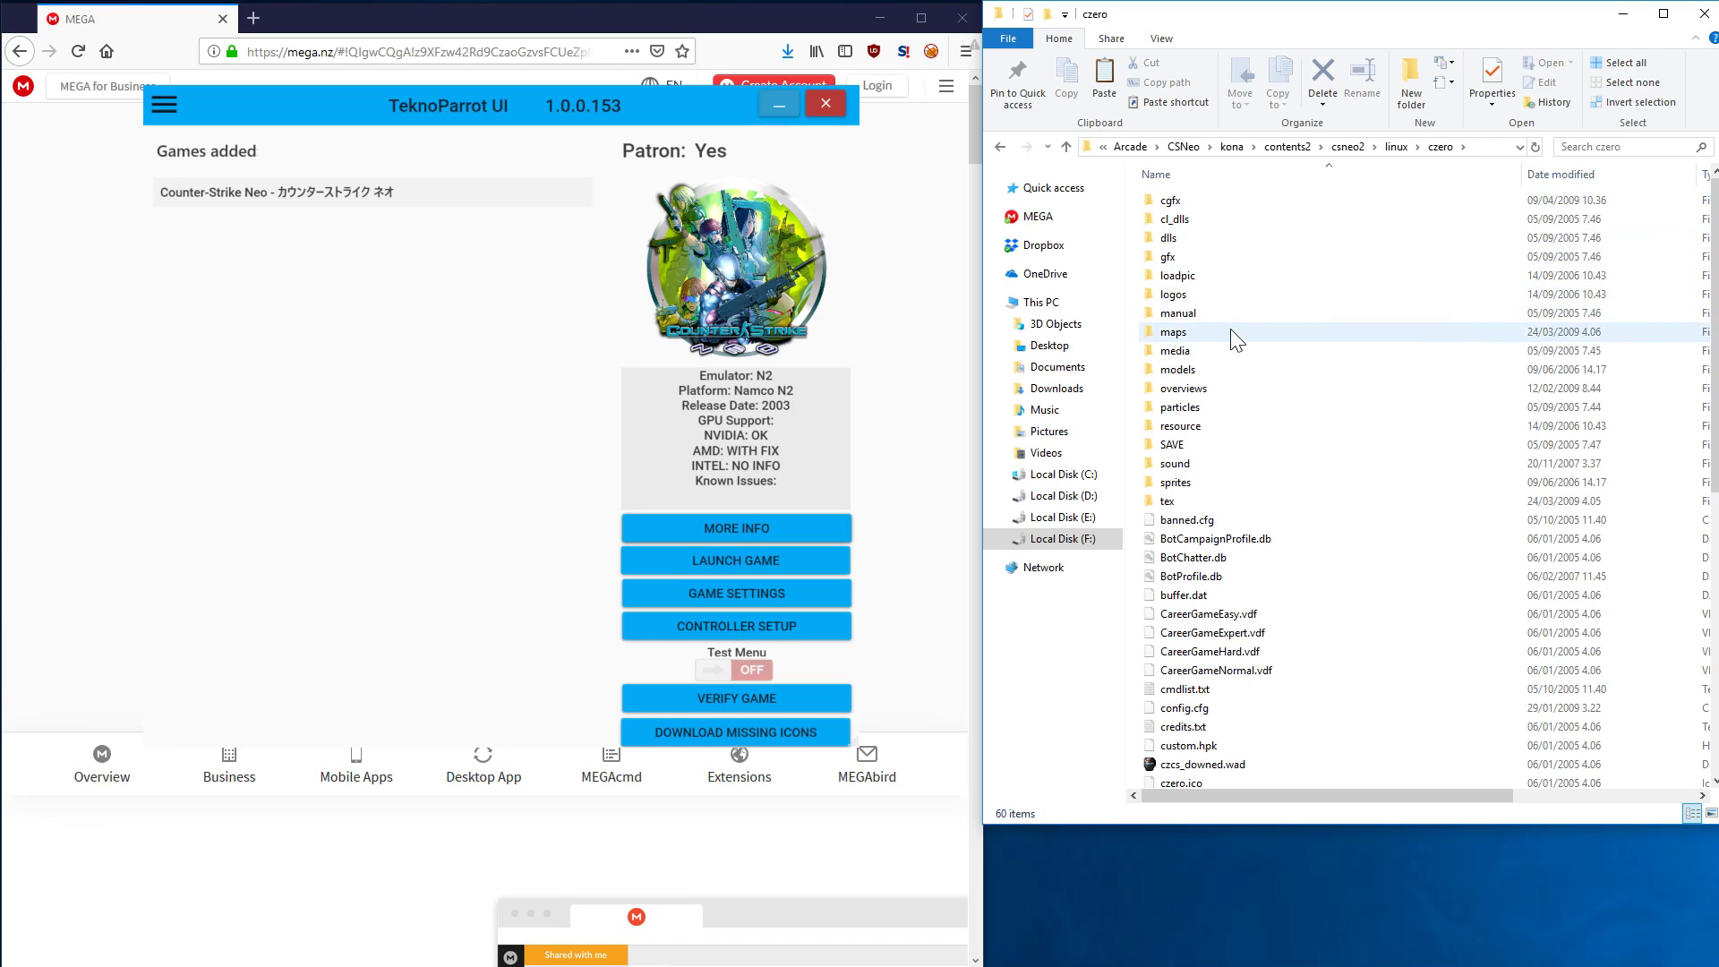
double_click(1254, 333)
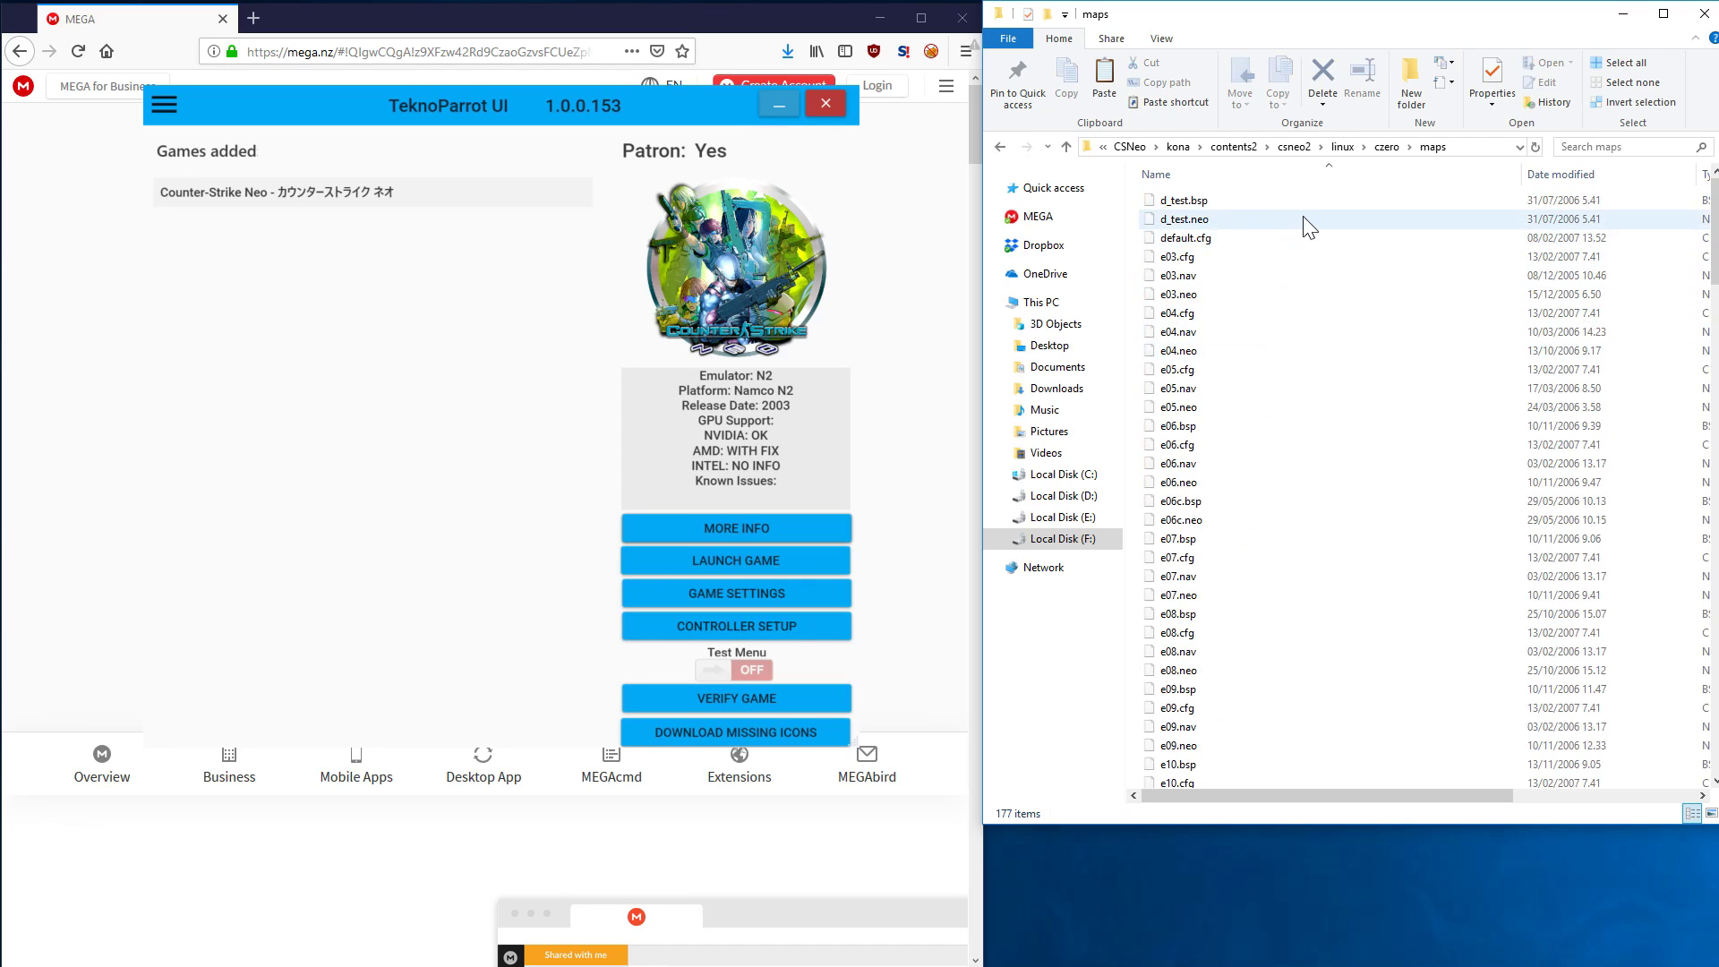
scroll(1289, 340, down, 20)
scroll(1313, 334, down, 10)
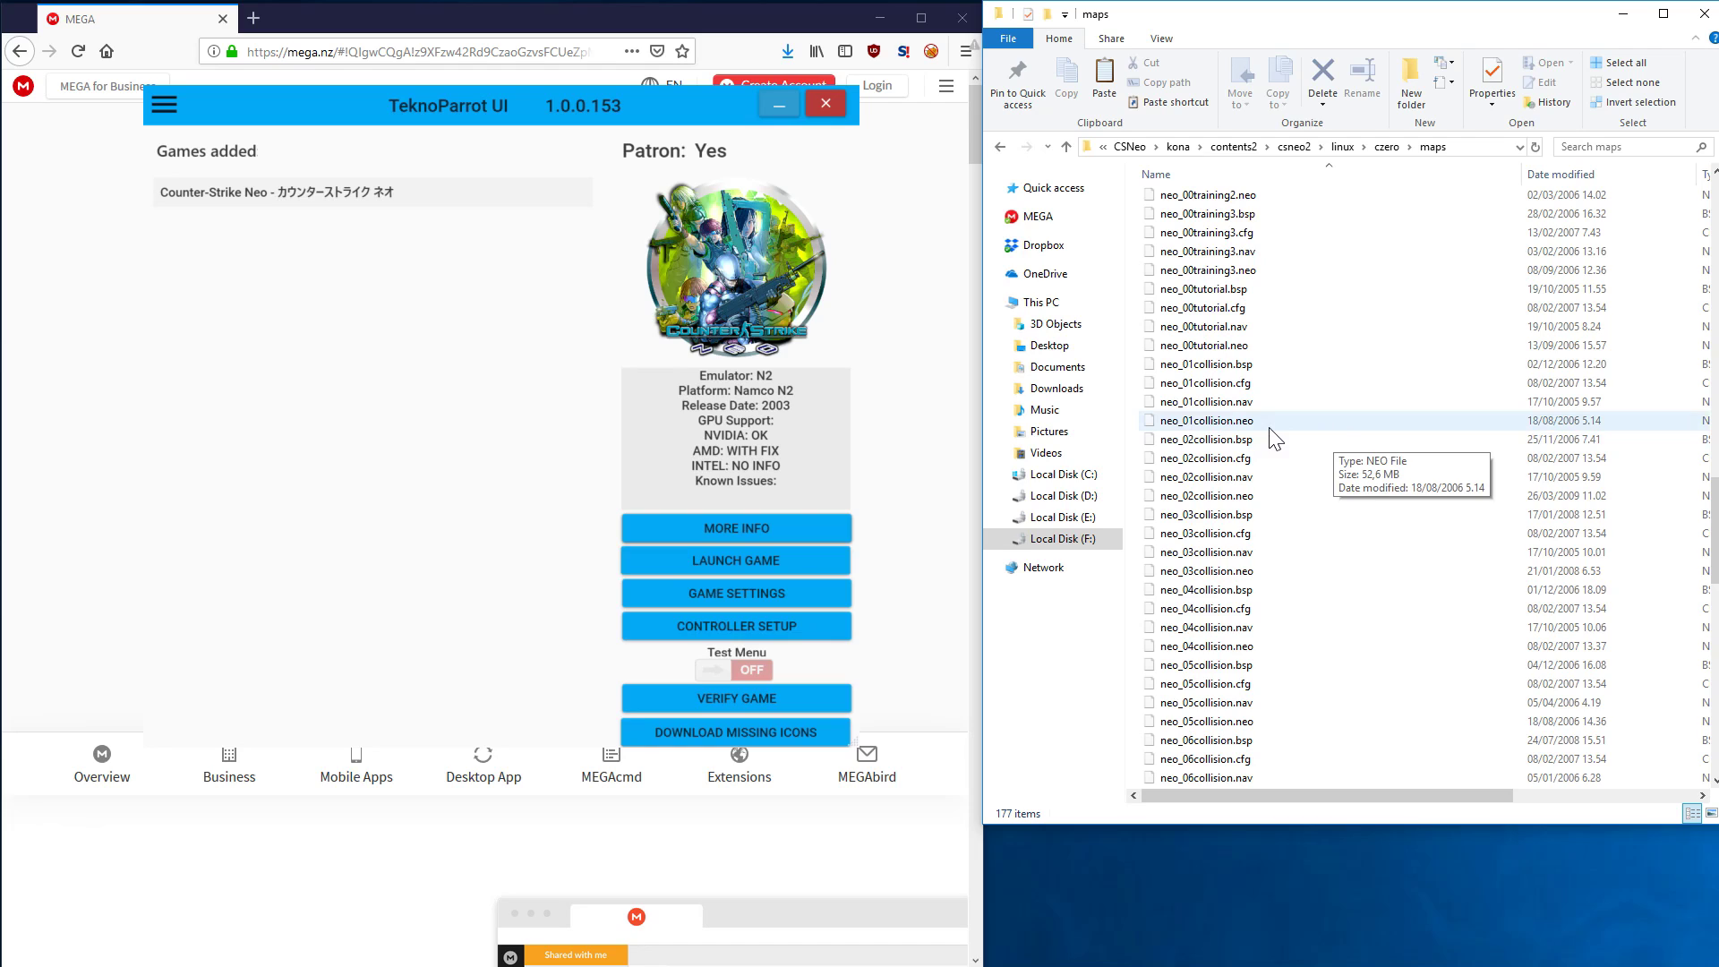
scroll(1281, 420, down, 17)
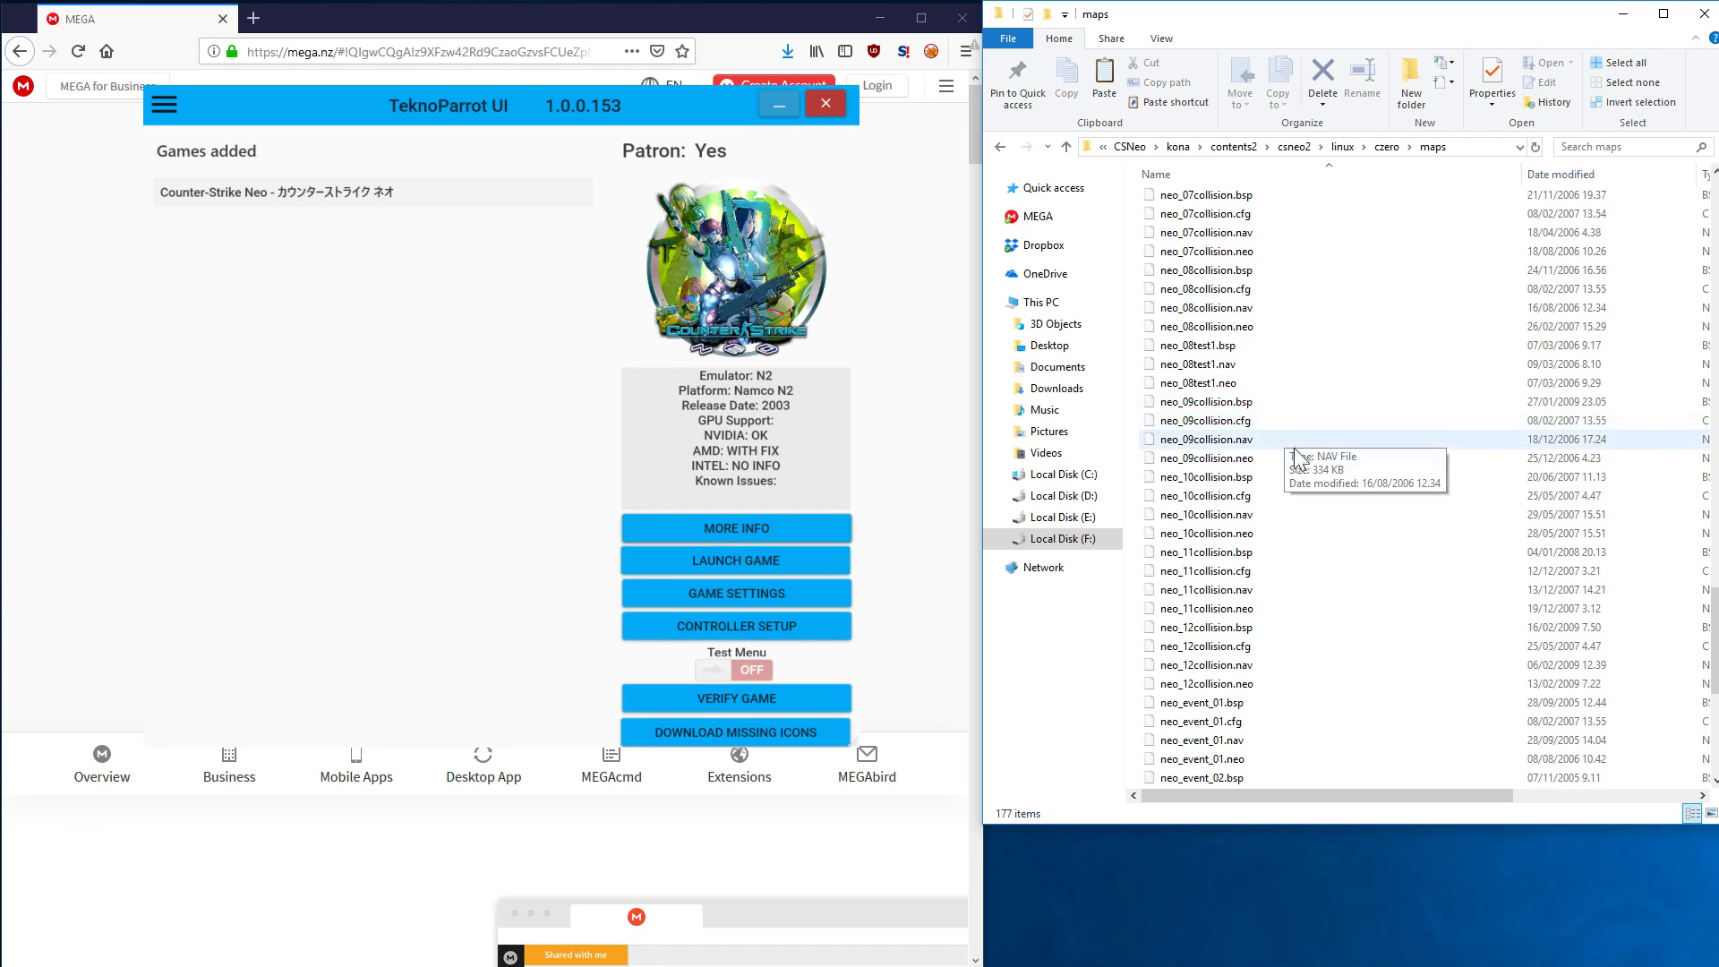
scroll(1310, 501, down, 1)
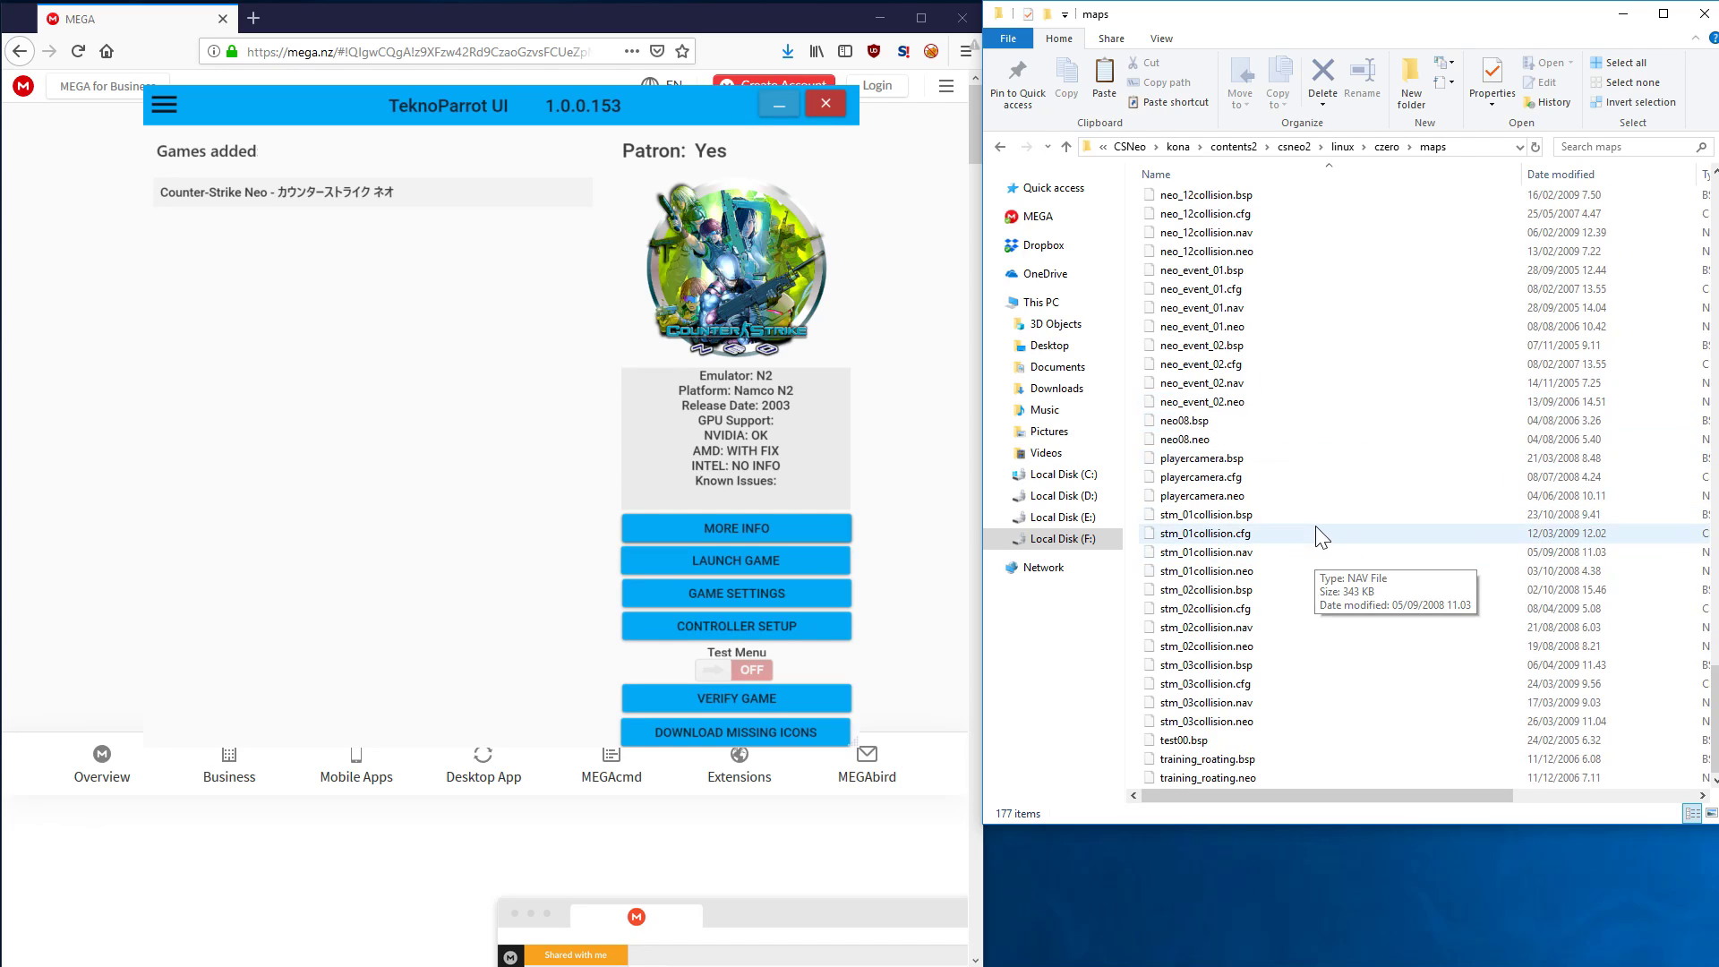
scroll(1312, 524, up, 18)
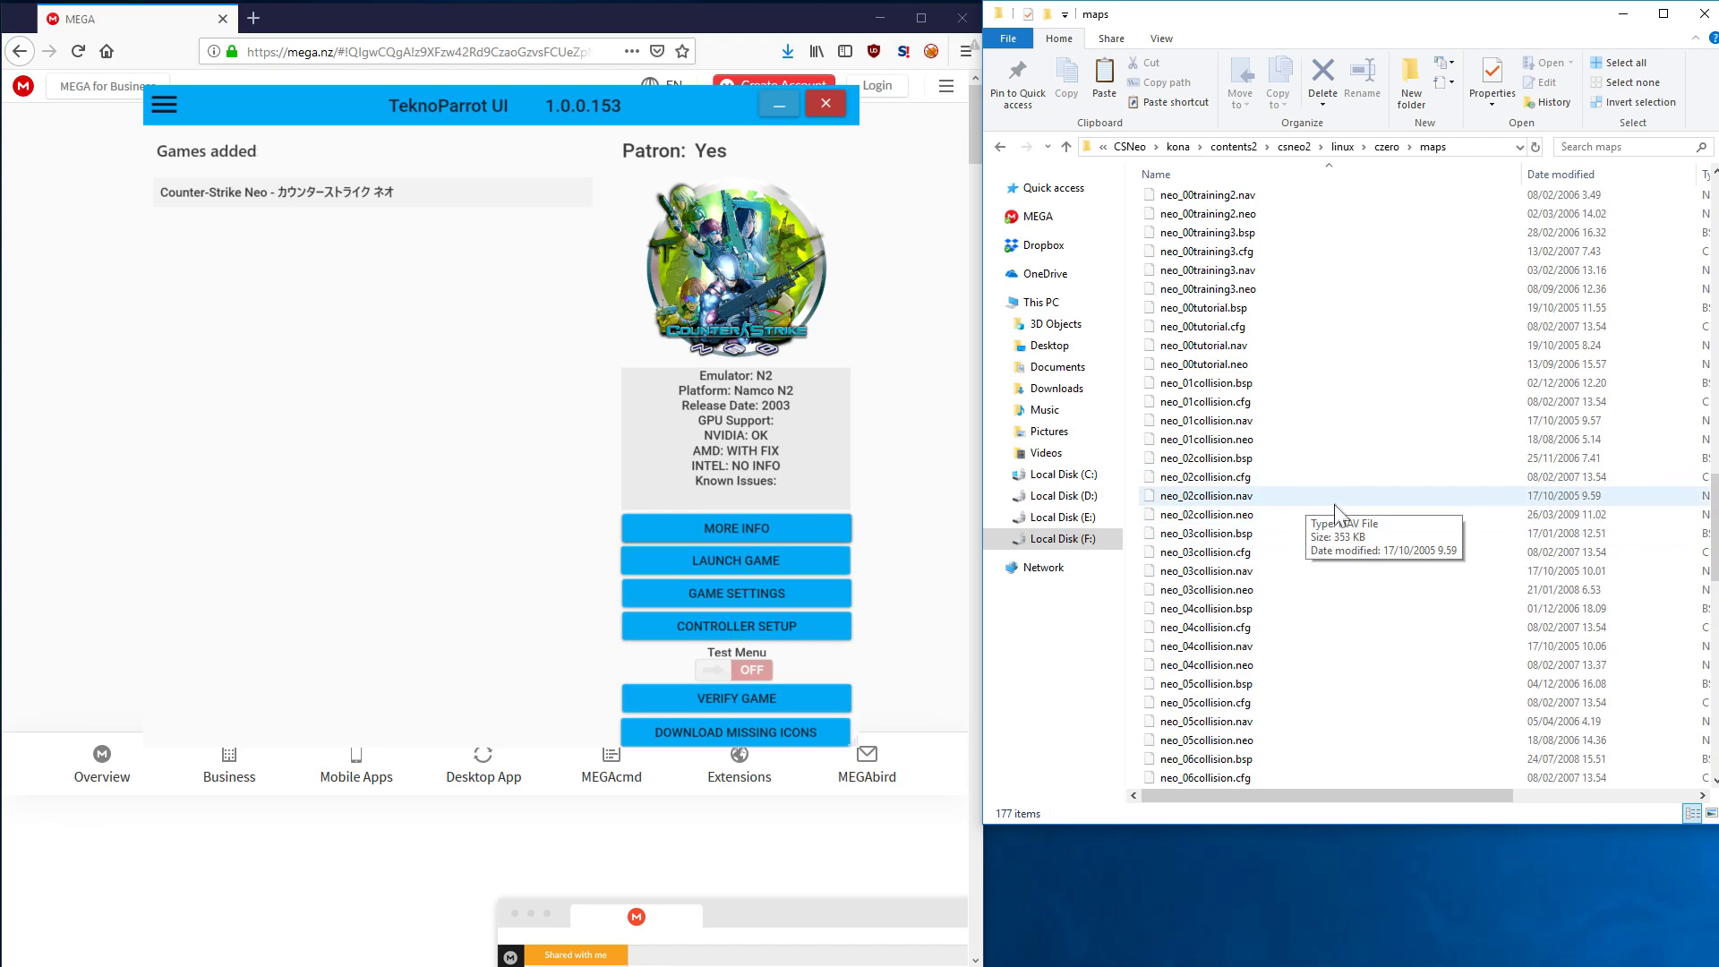
scroll(1334, 497, up, 10)
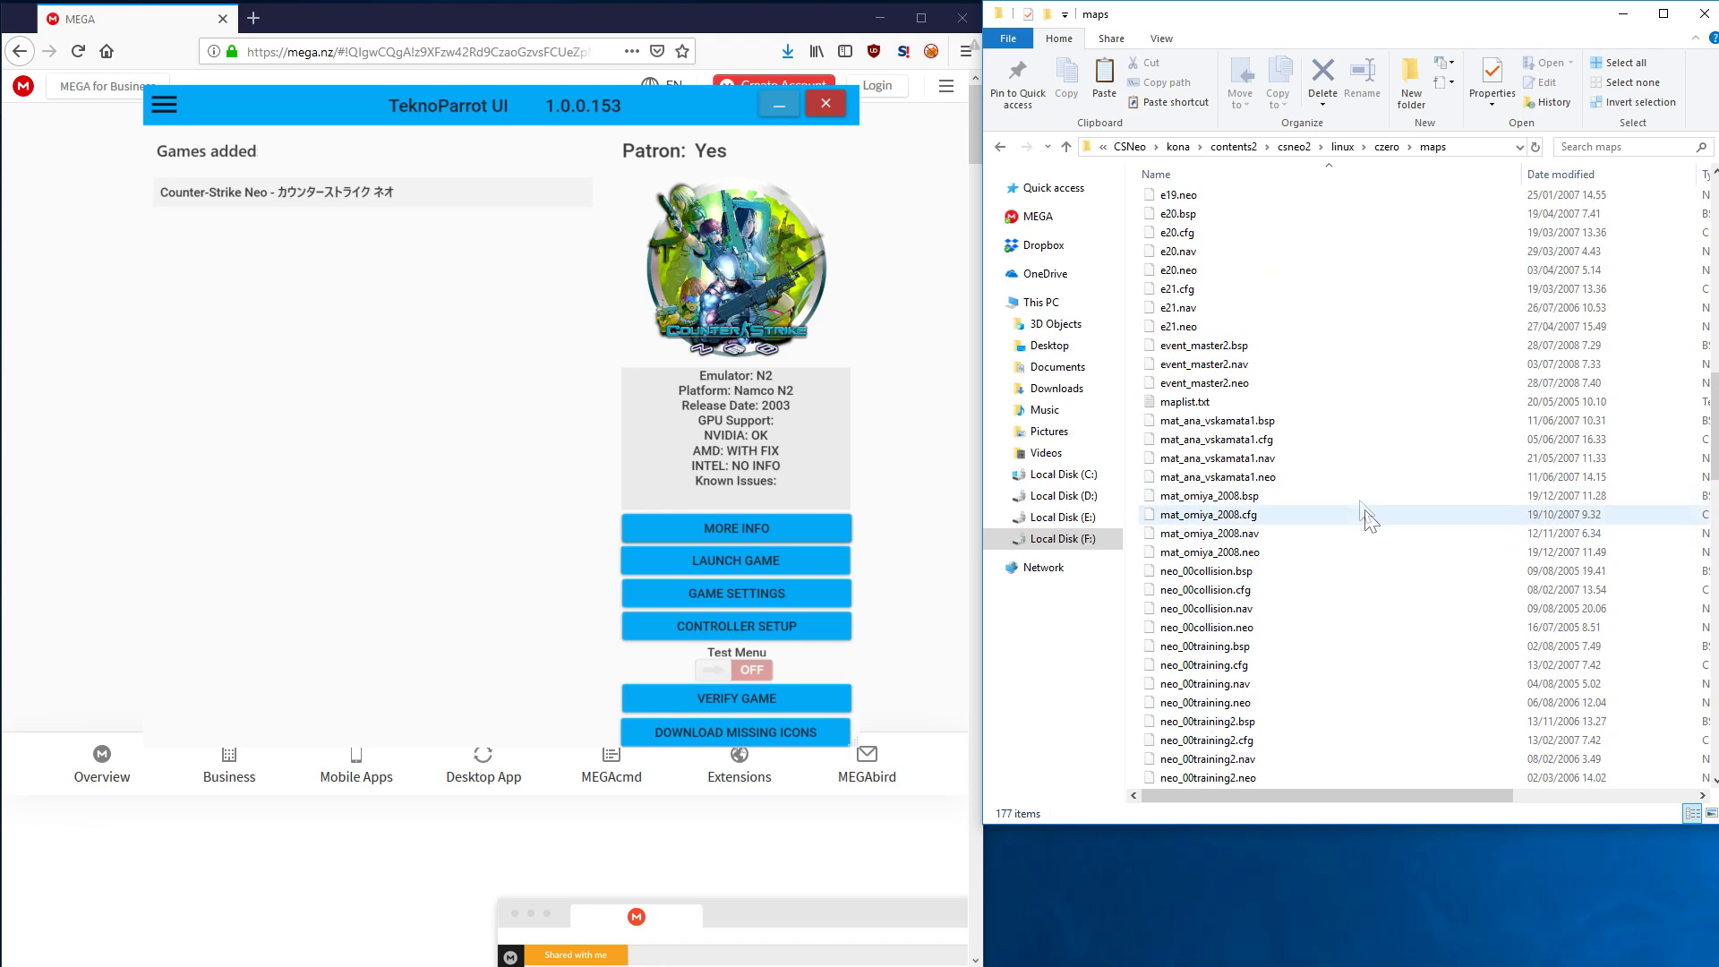
scroll(1329, 461, down, 9)
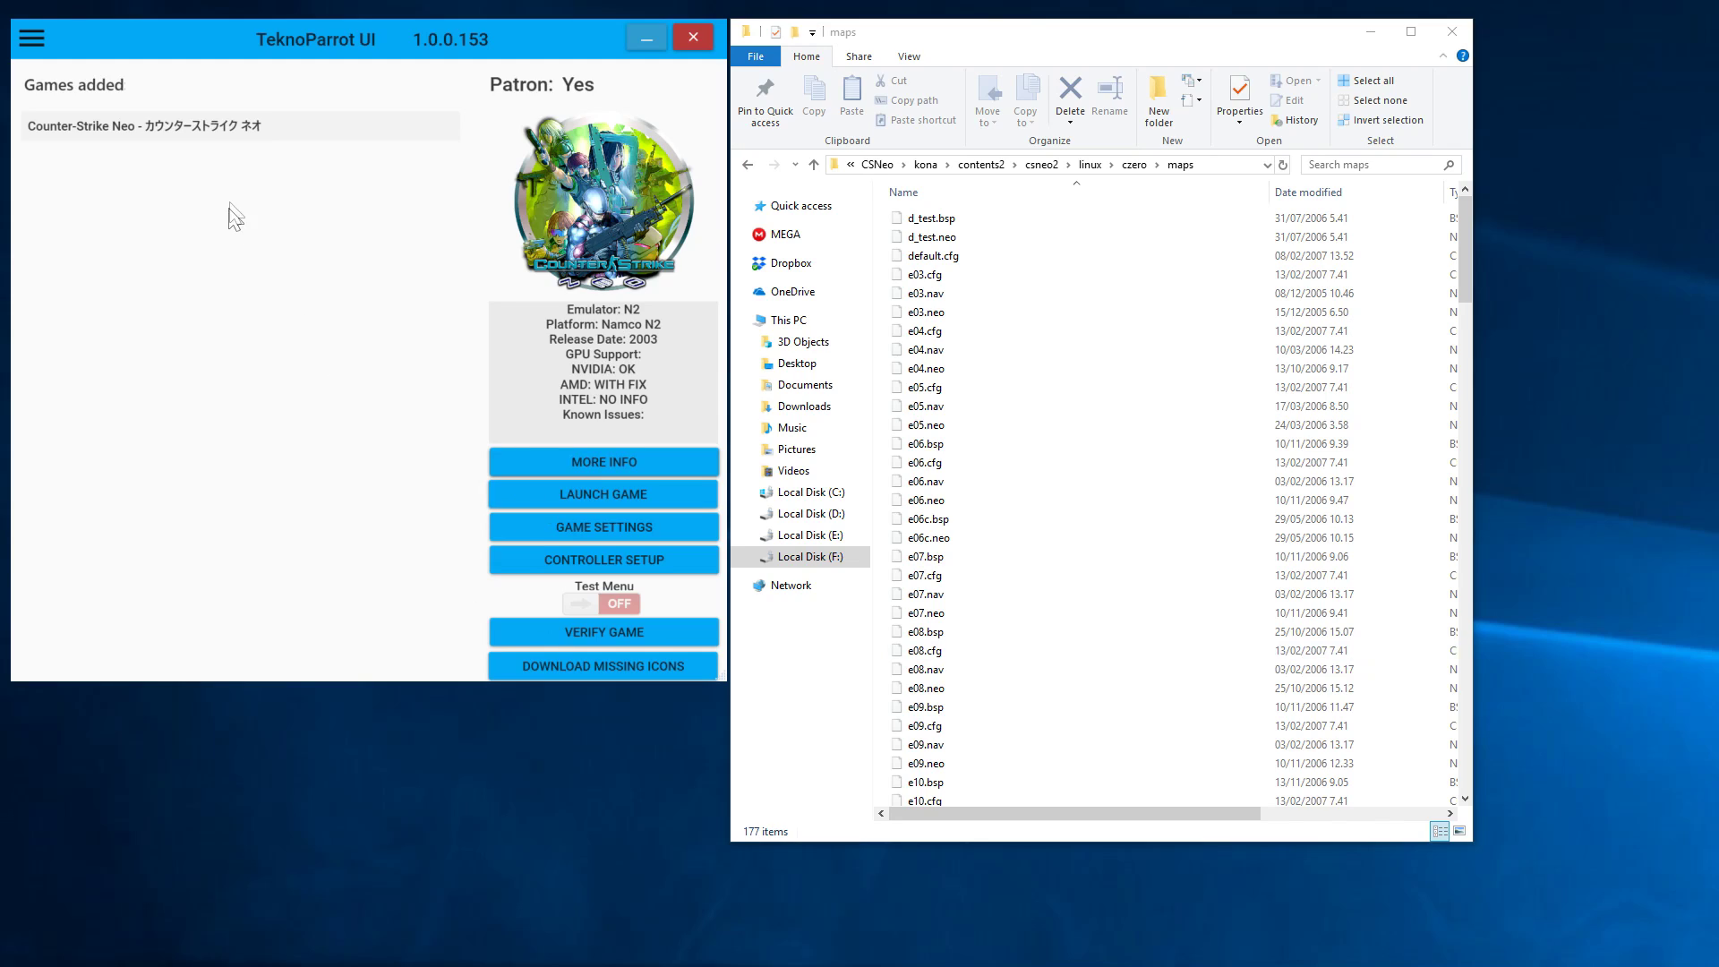
Launch Counter-Strike Neo and run the command login 12 in the in-game console, closing the console when done
click(223, 131)
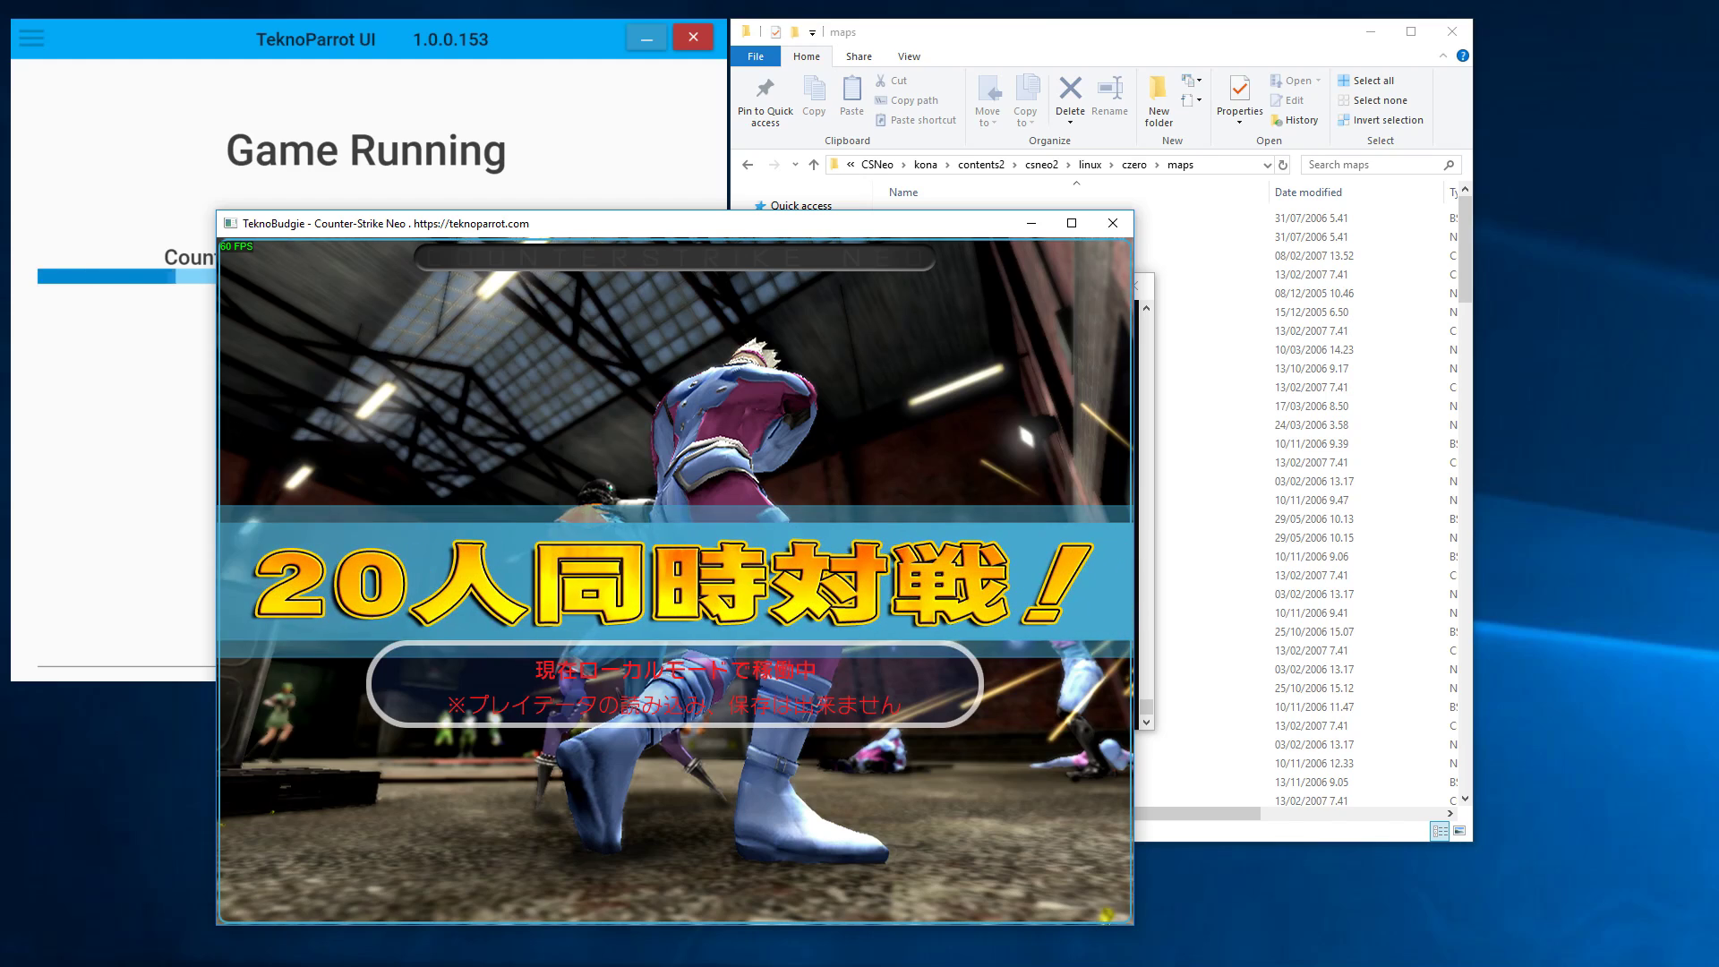
key(1)
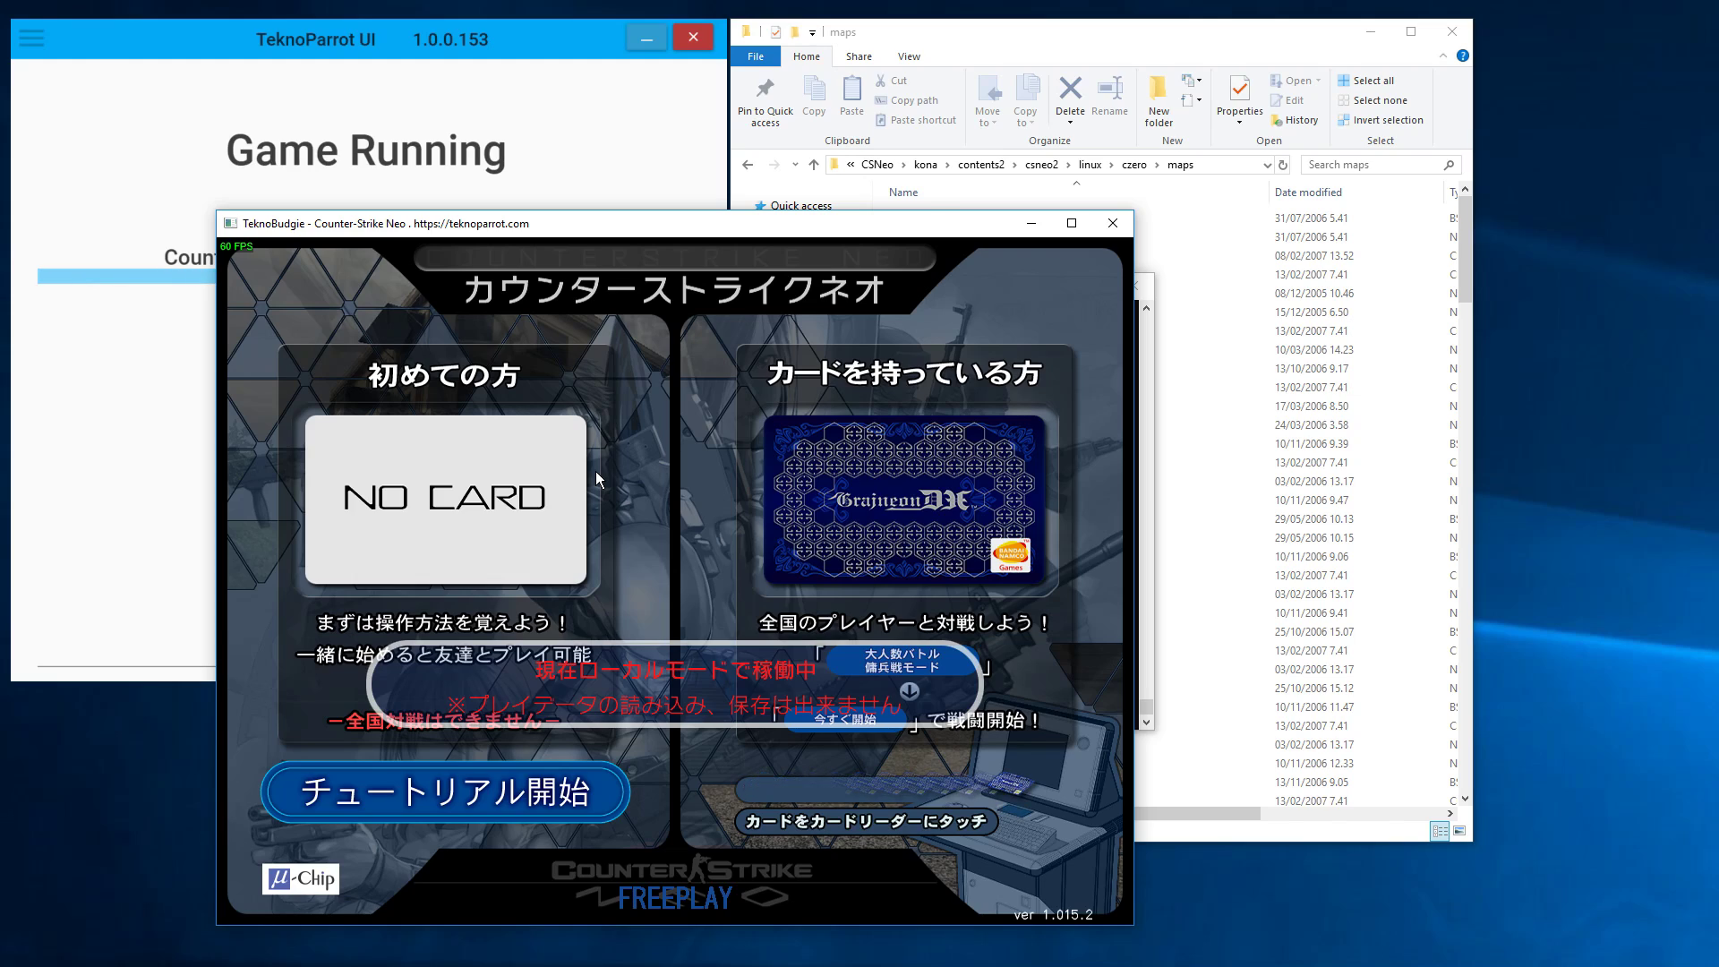
key(F1)
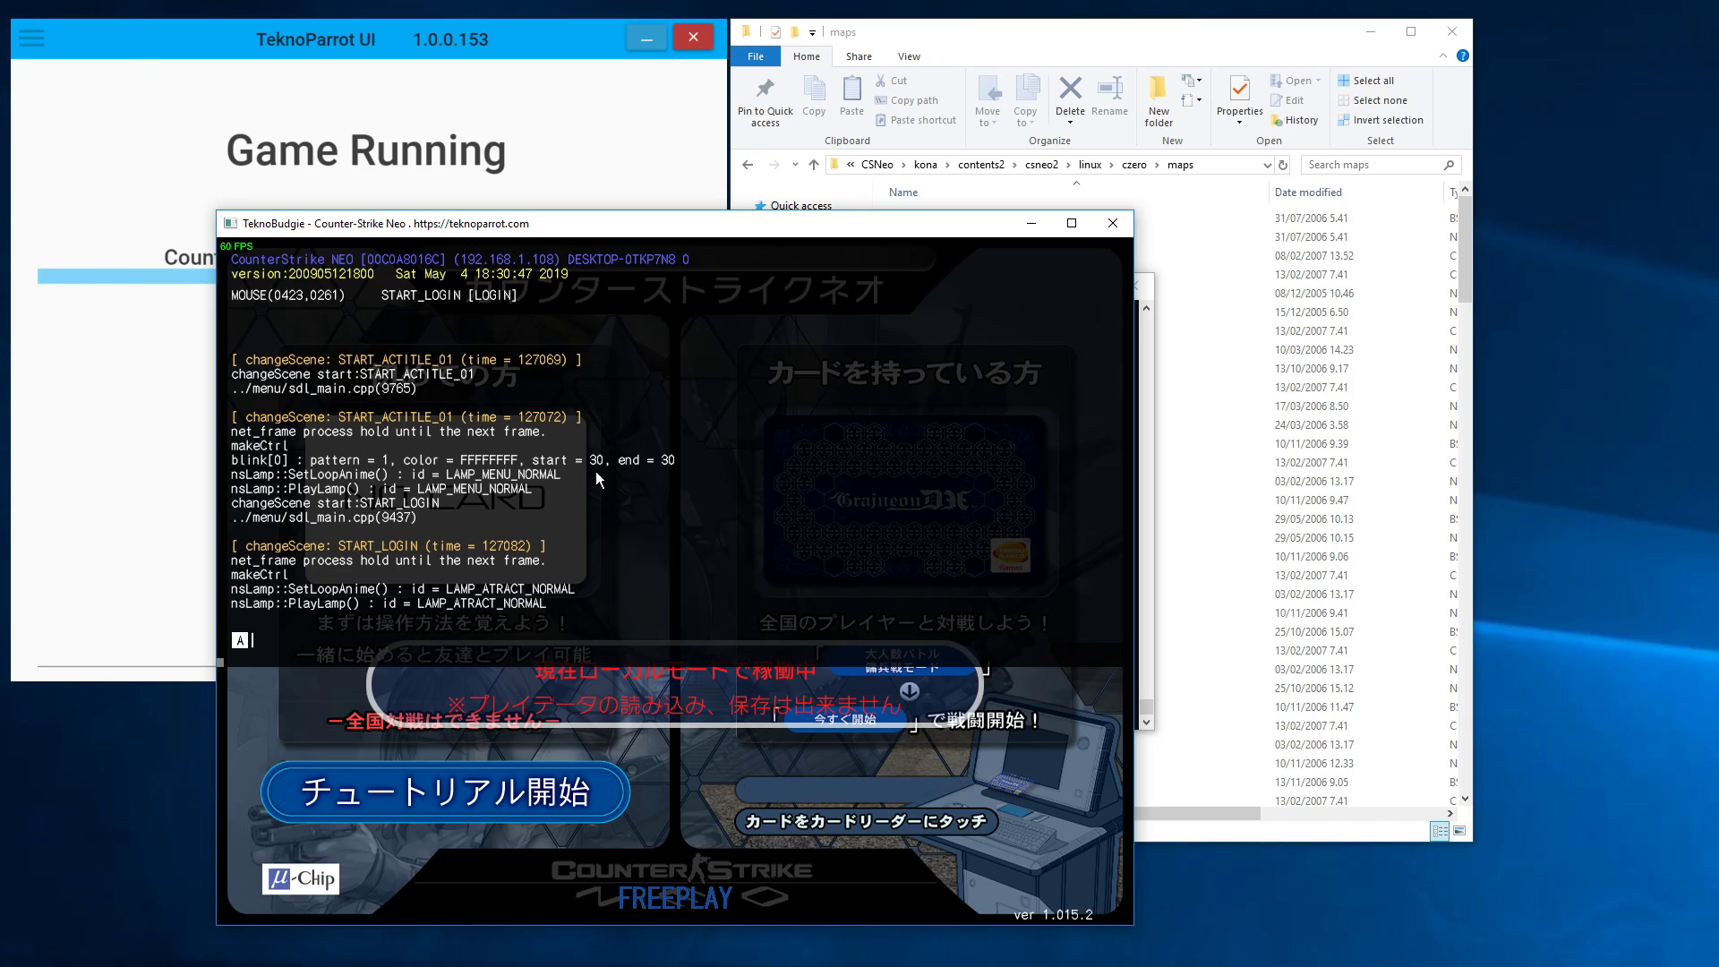
text(login)
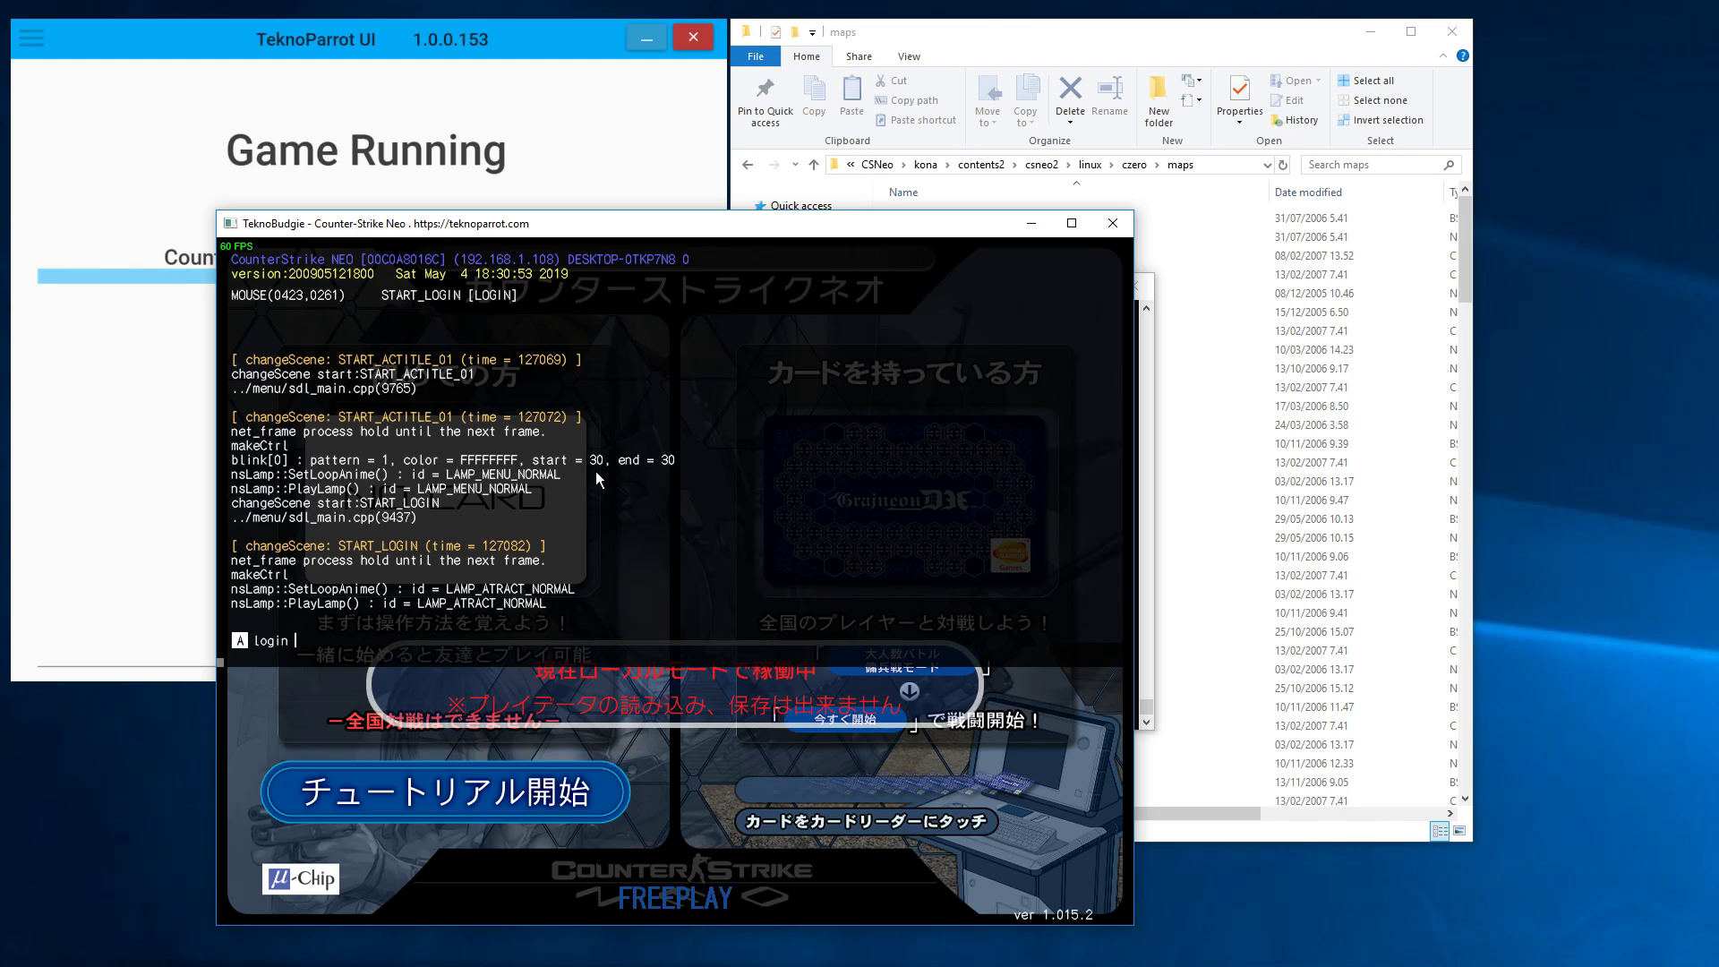
text( 12)
key(Return)
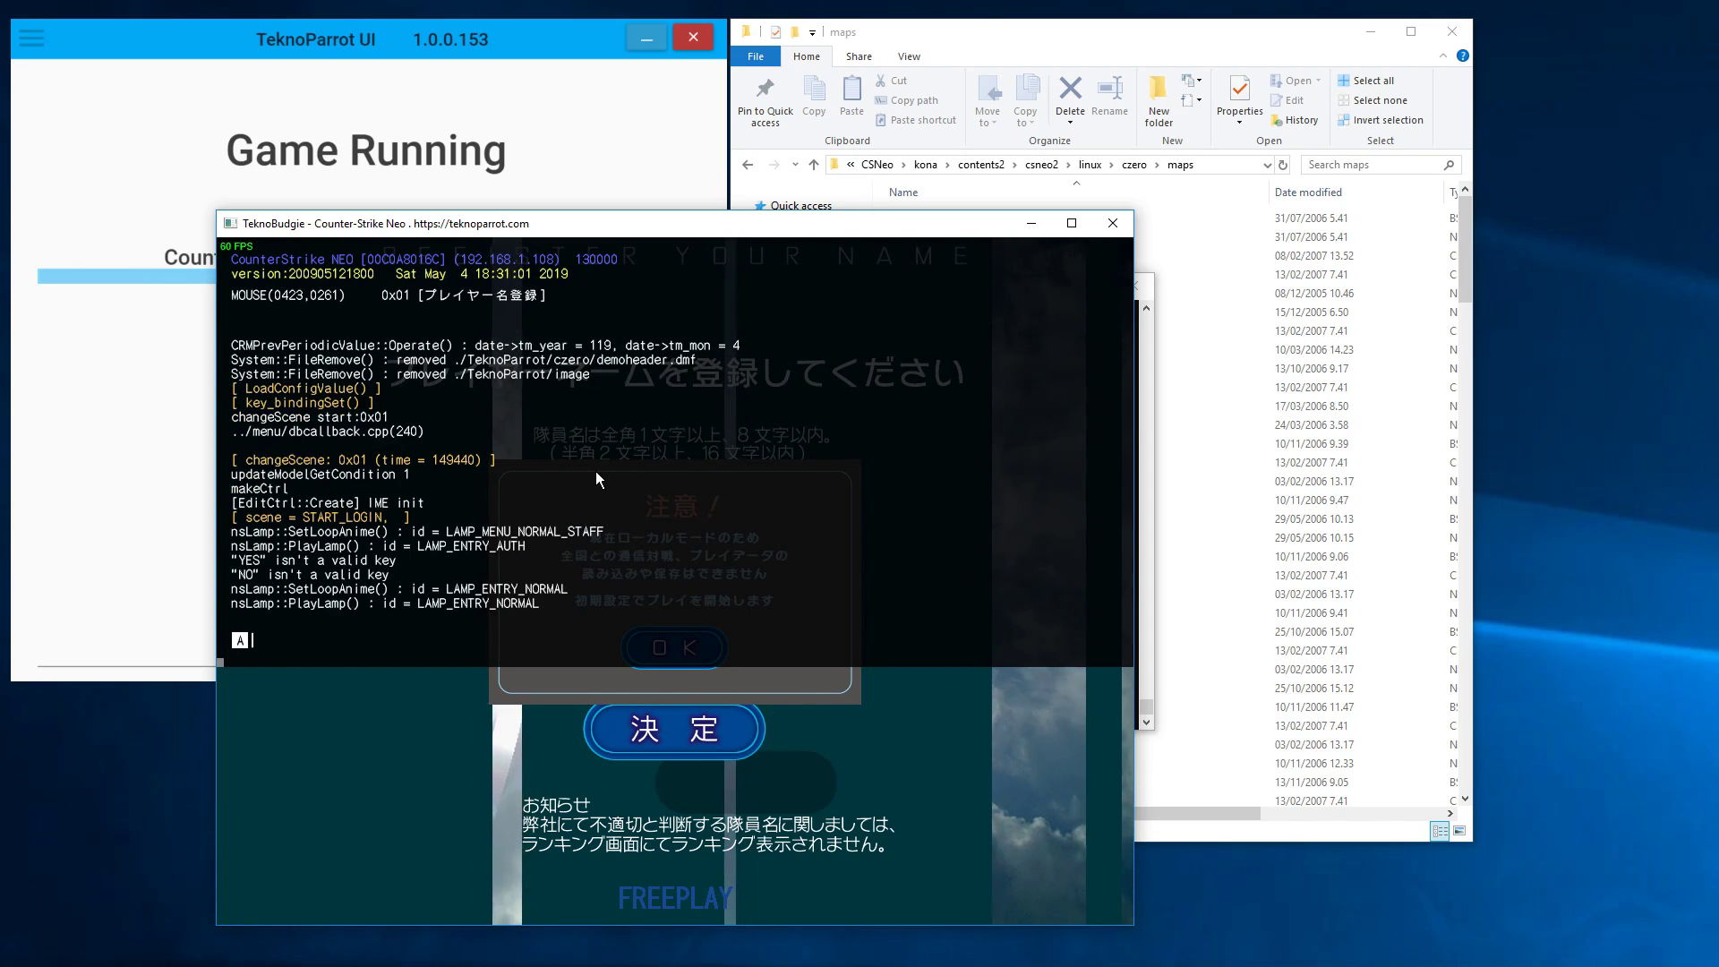
click(598, 480)
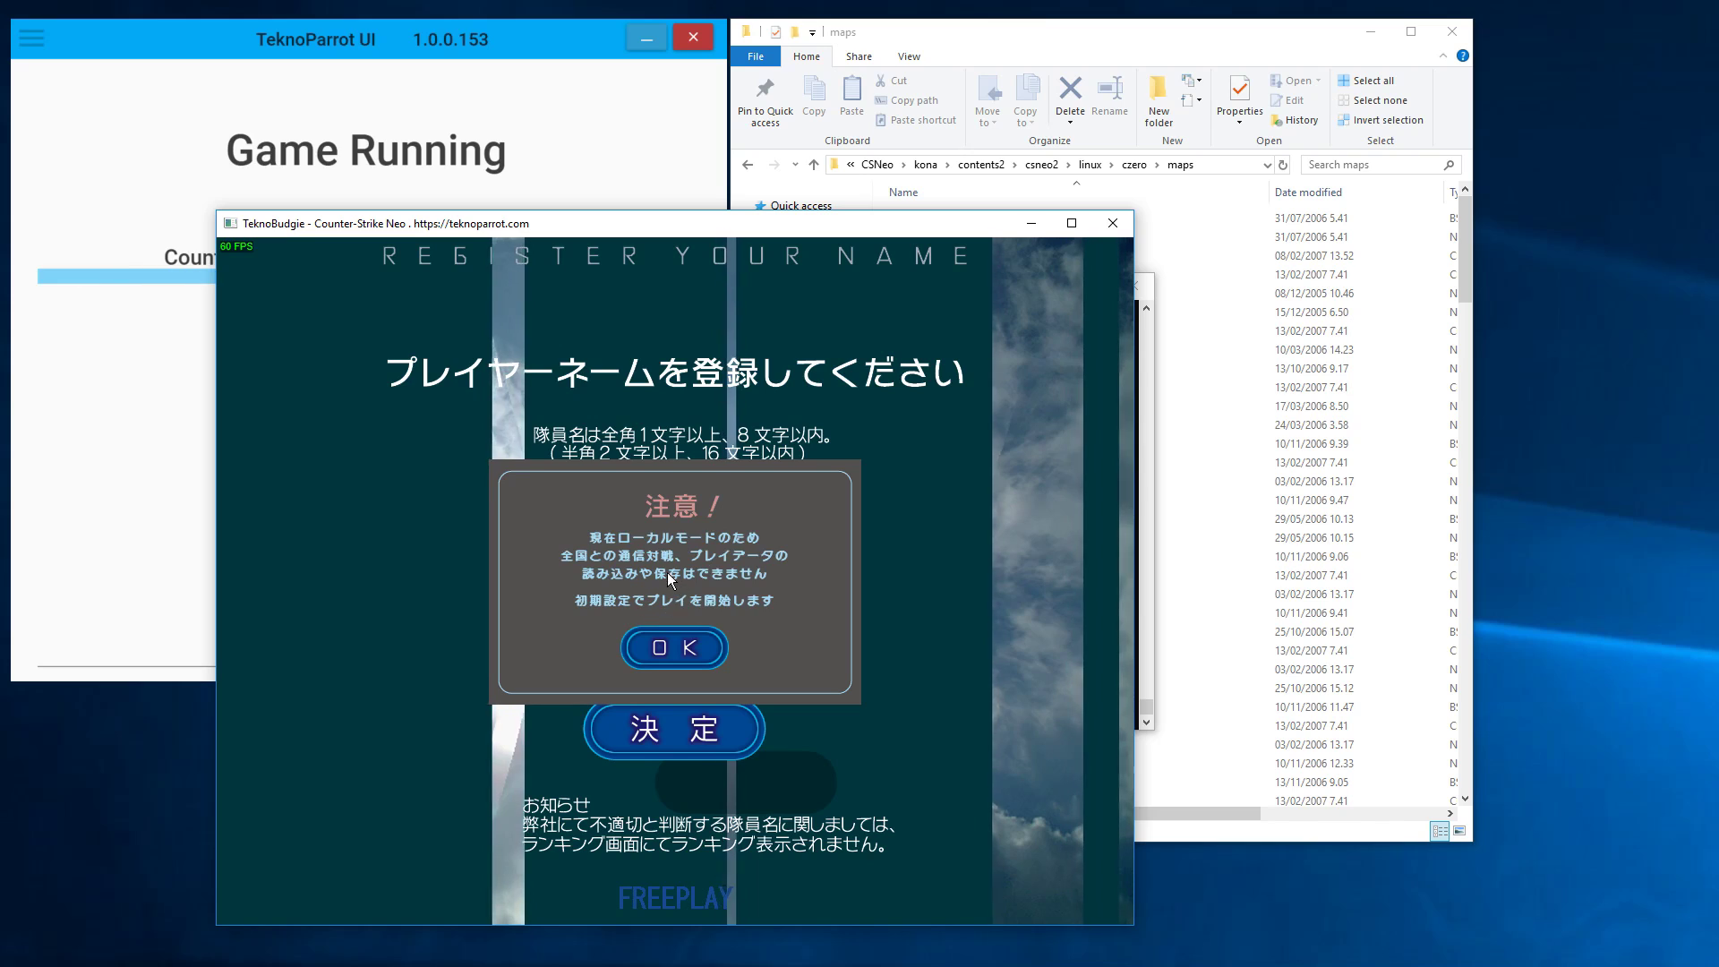
Dismiss the local mode notice and register the player's nickname
click(683, 645)
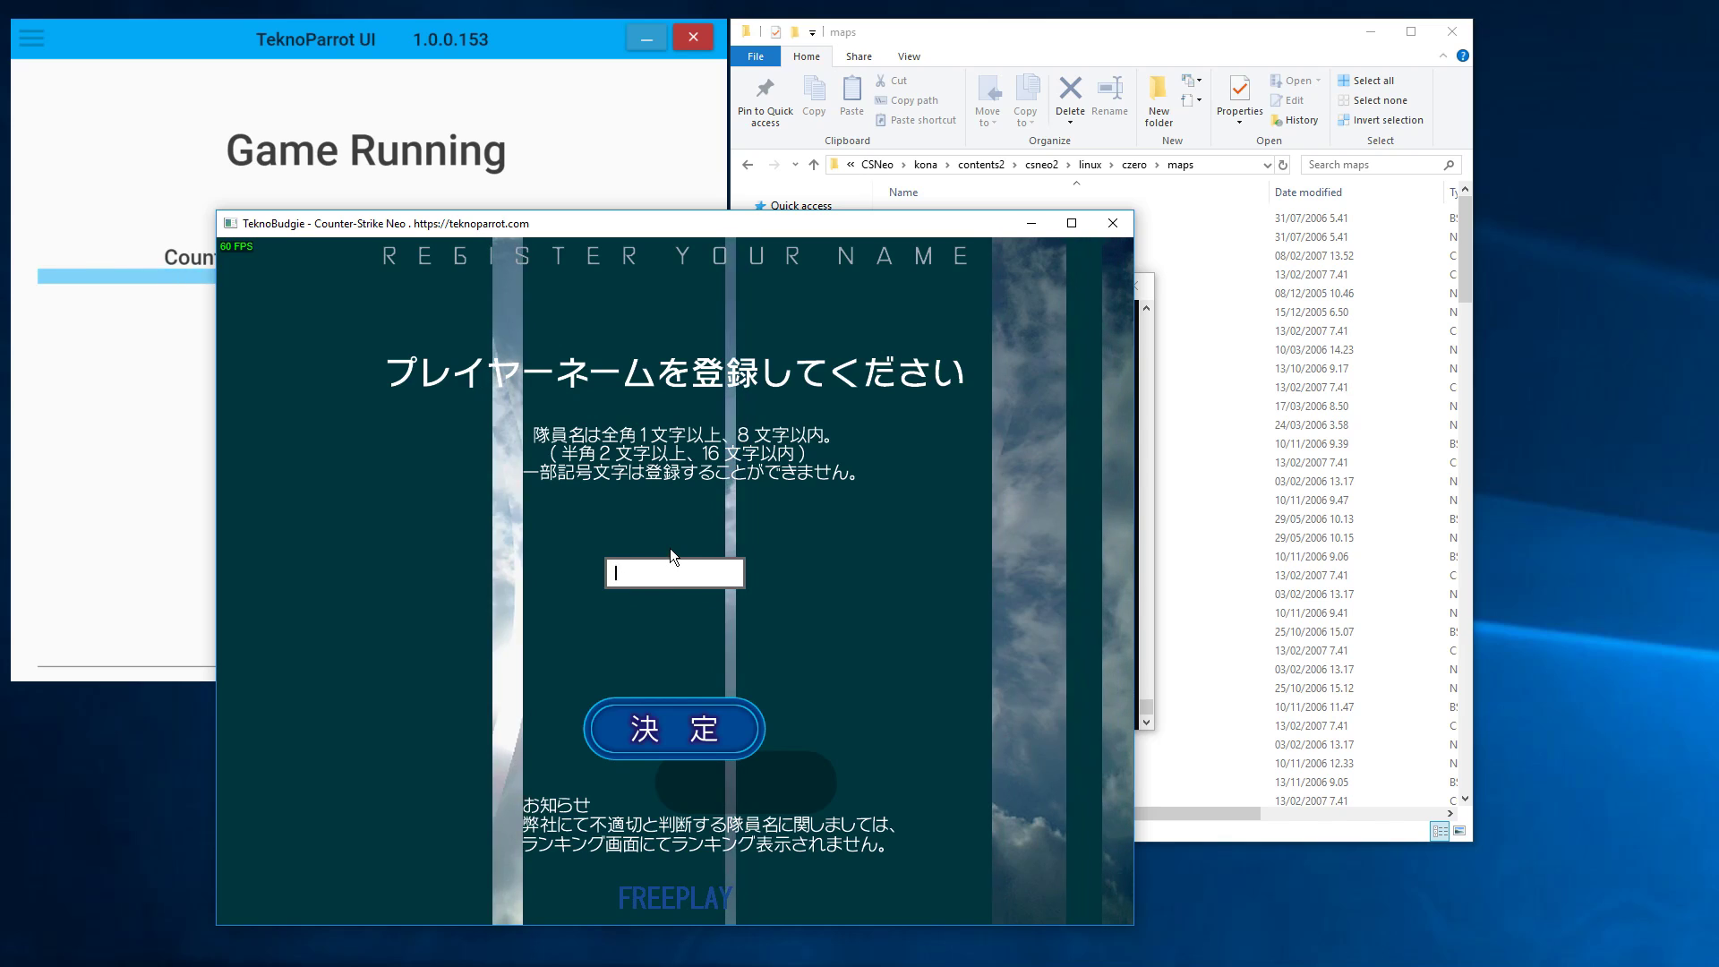
text(Reaver)
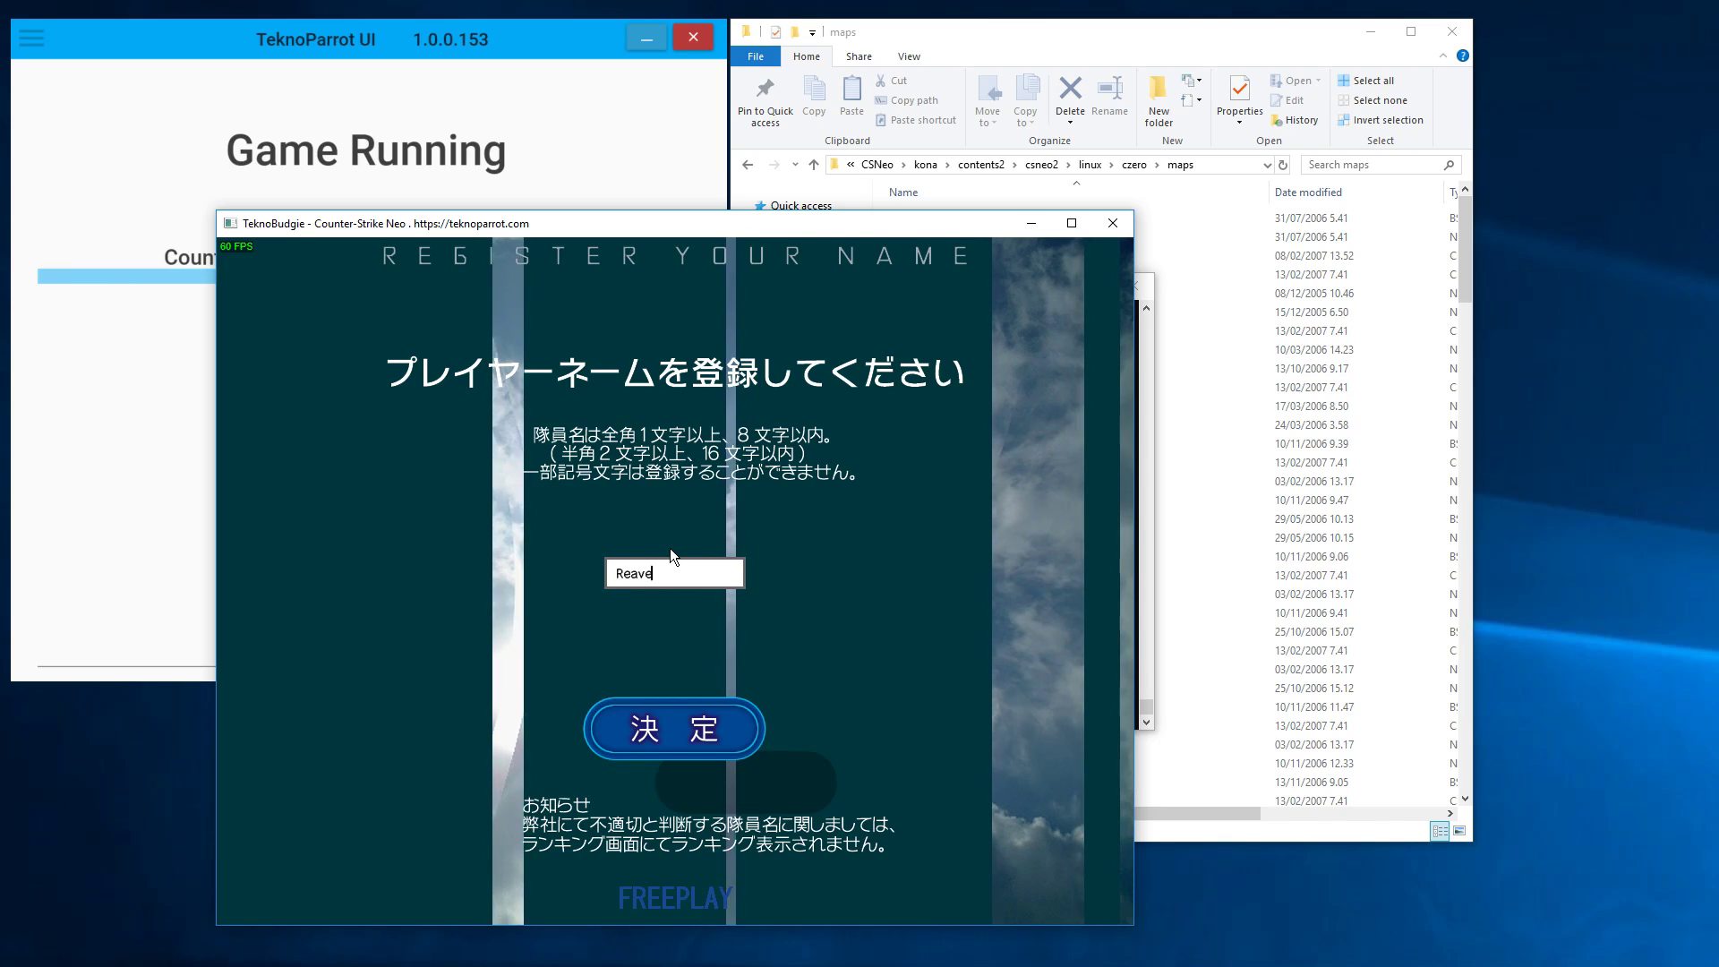
click(701, 721)
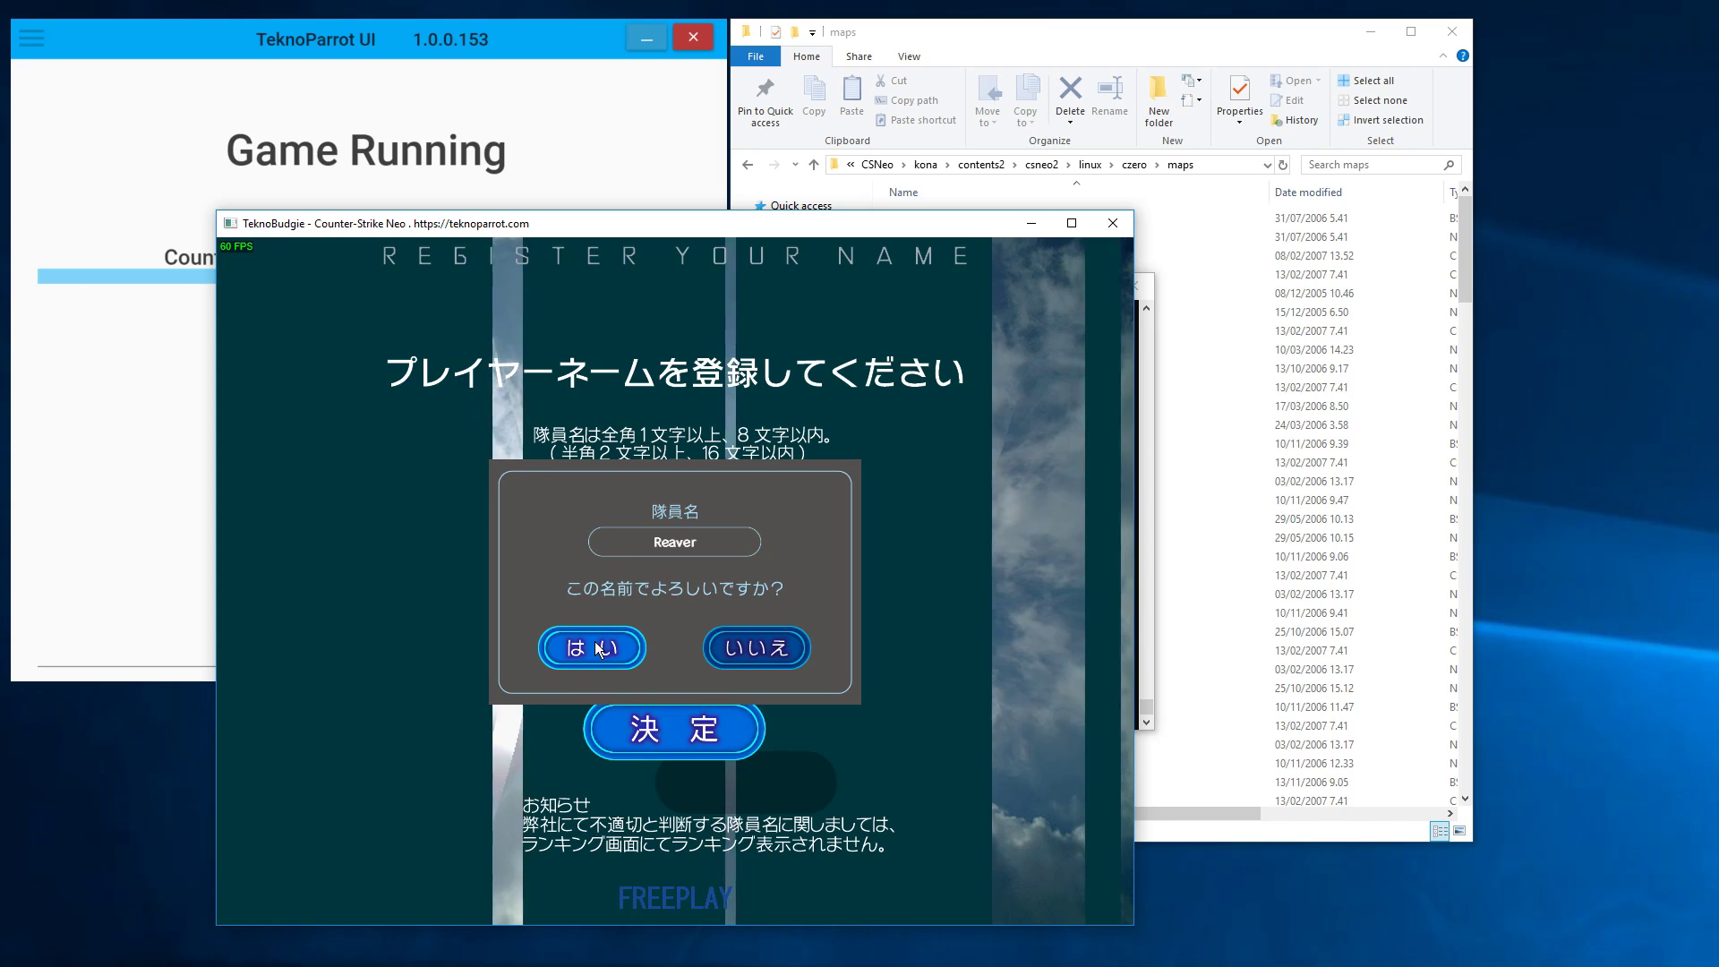
click(595, 641)
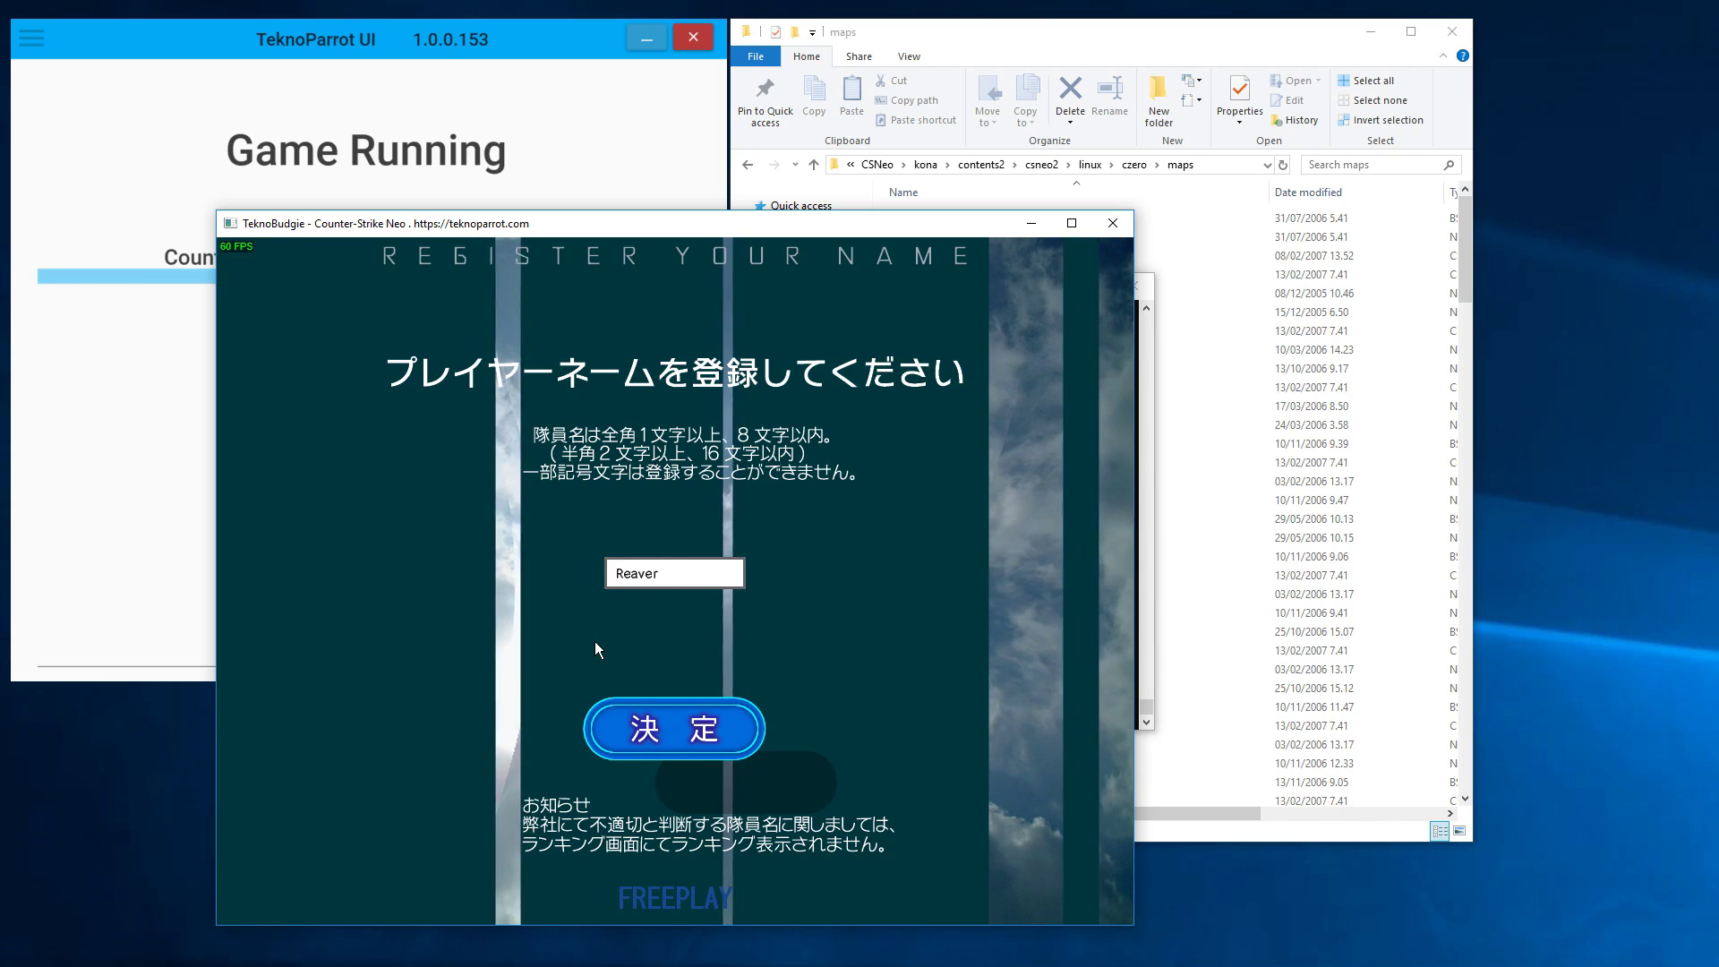
key(Return)
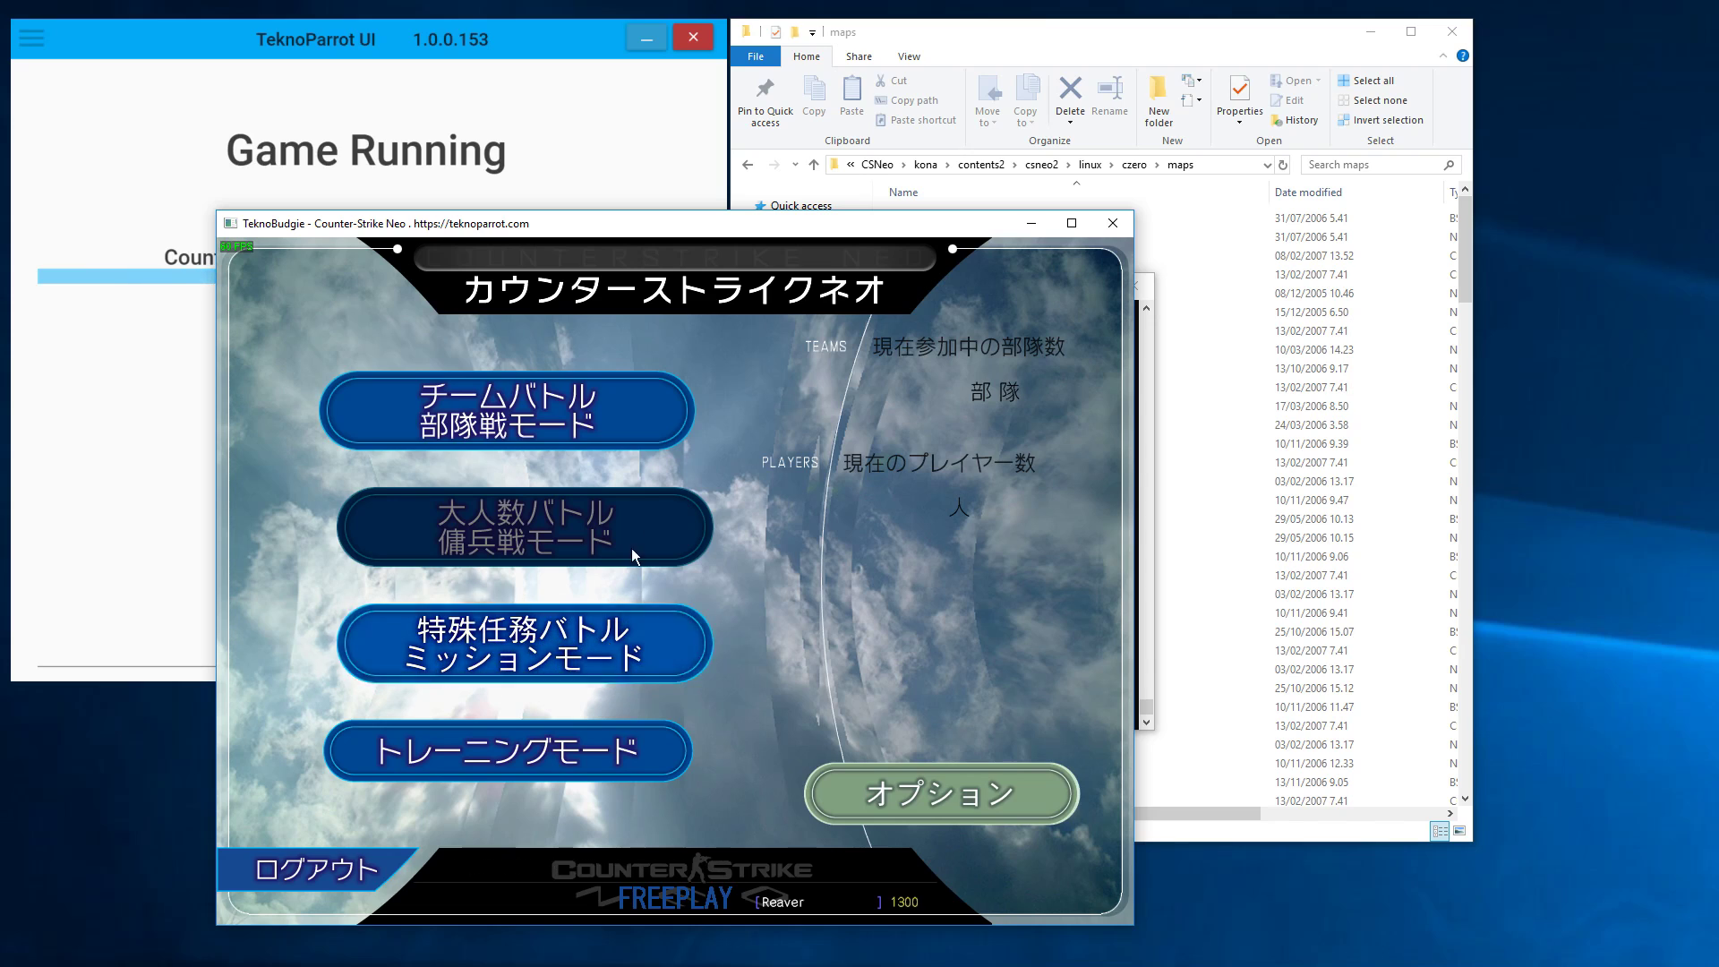
Enter the team battle mode and run the command map neo_06collision in the in-game console
click(610, 437)
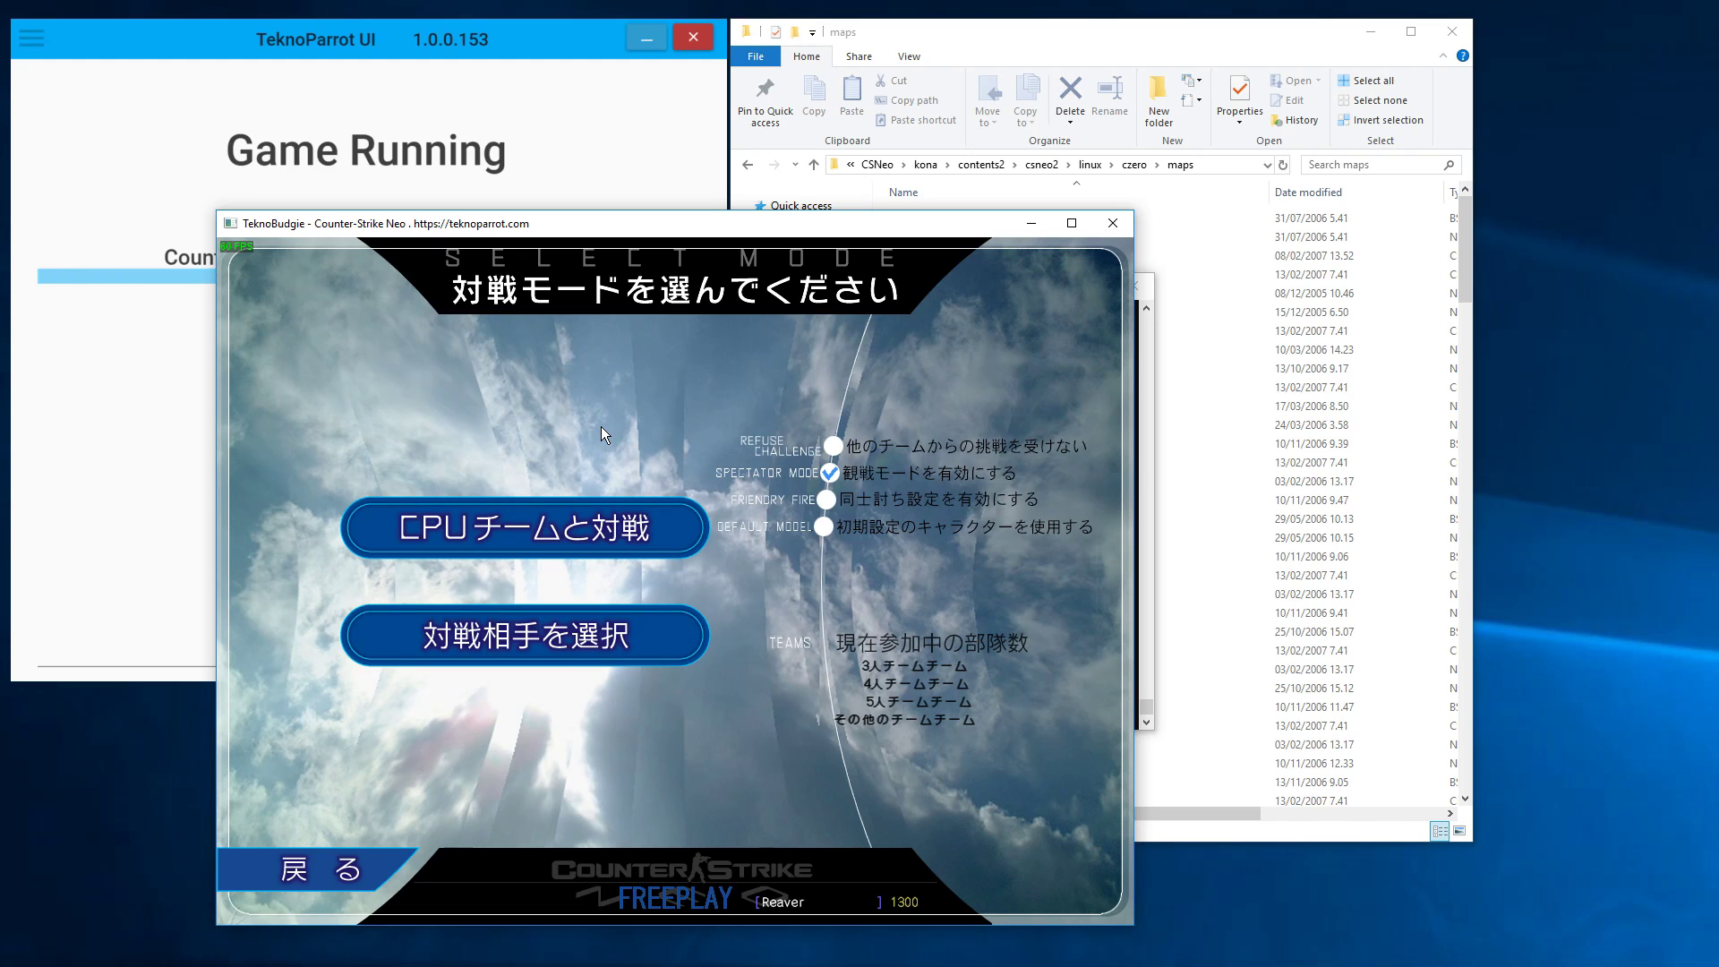
key(grave)
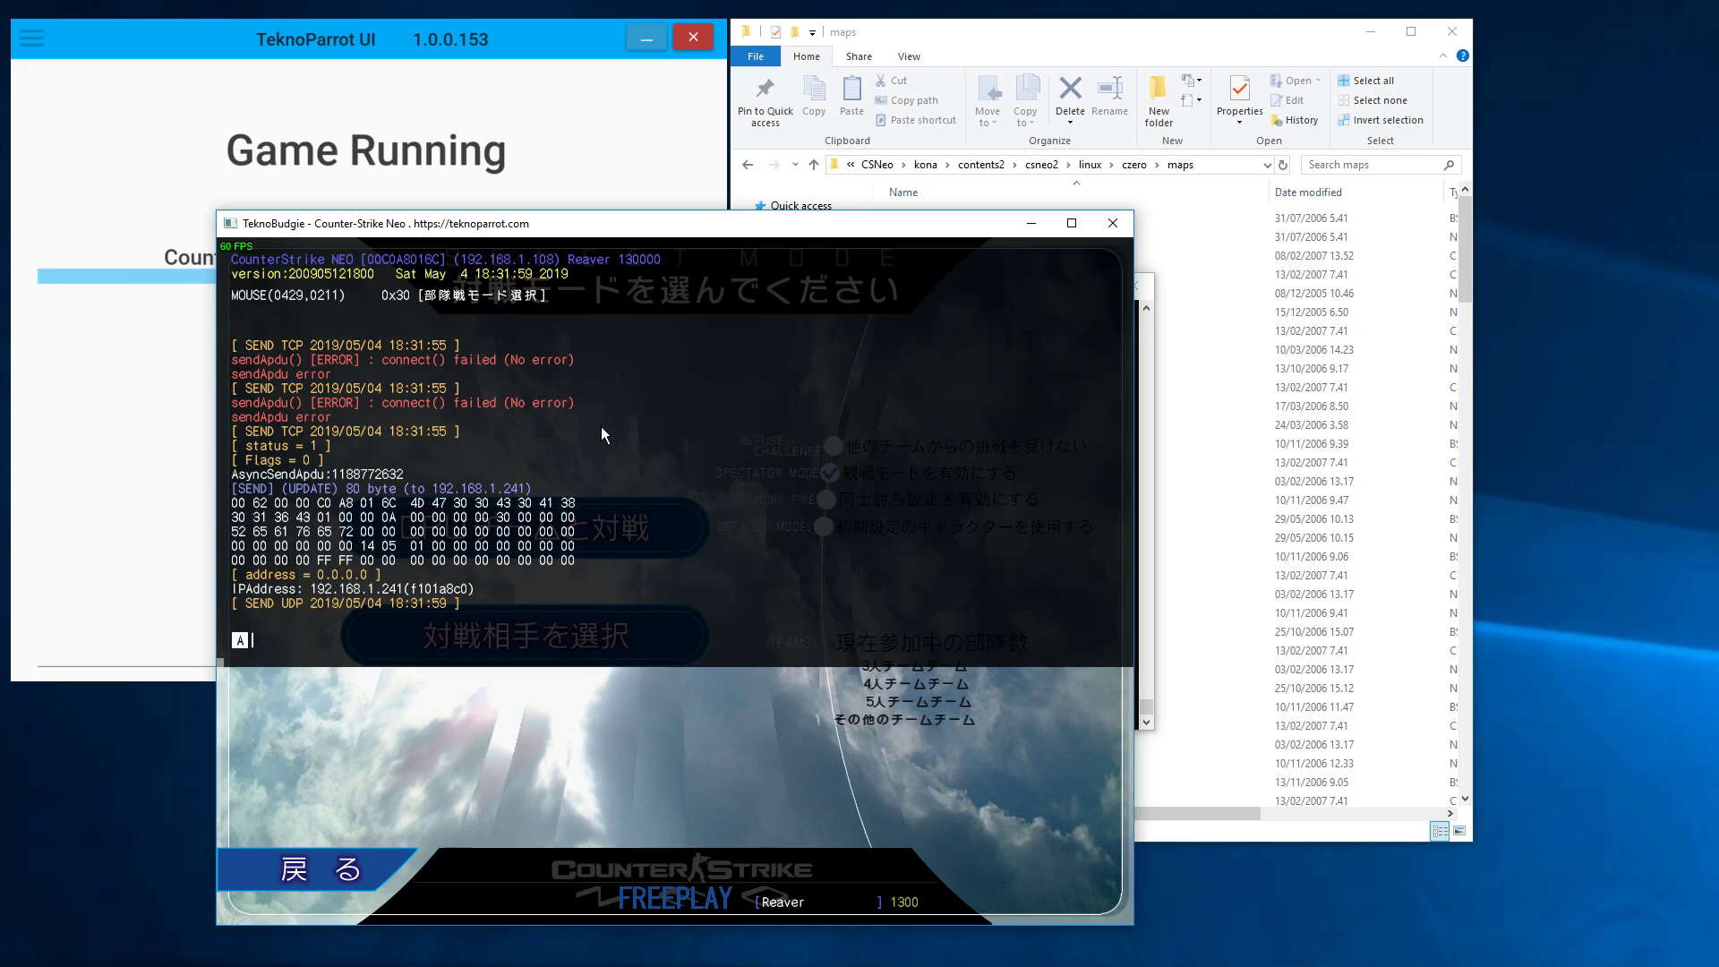
text(map )
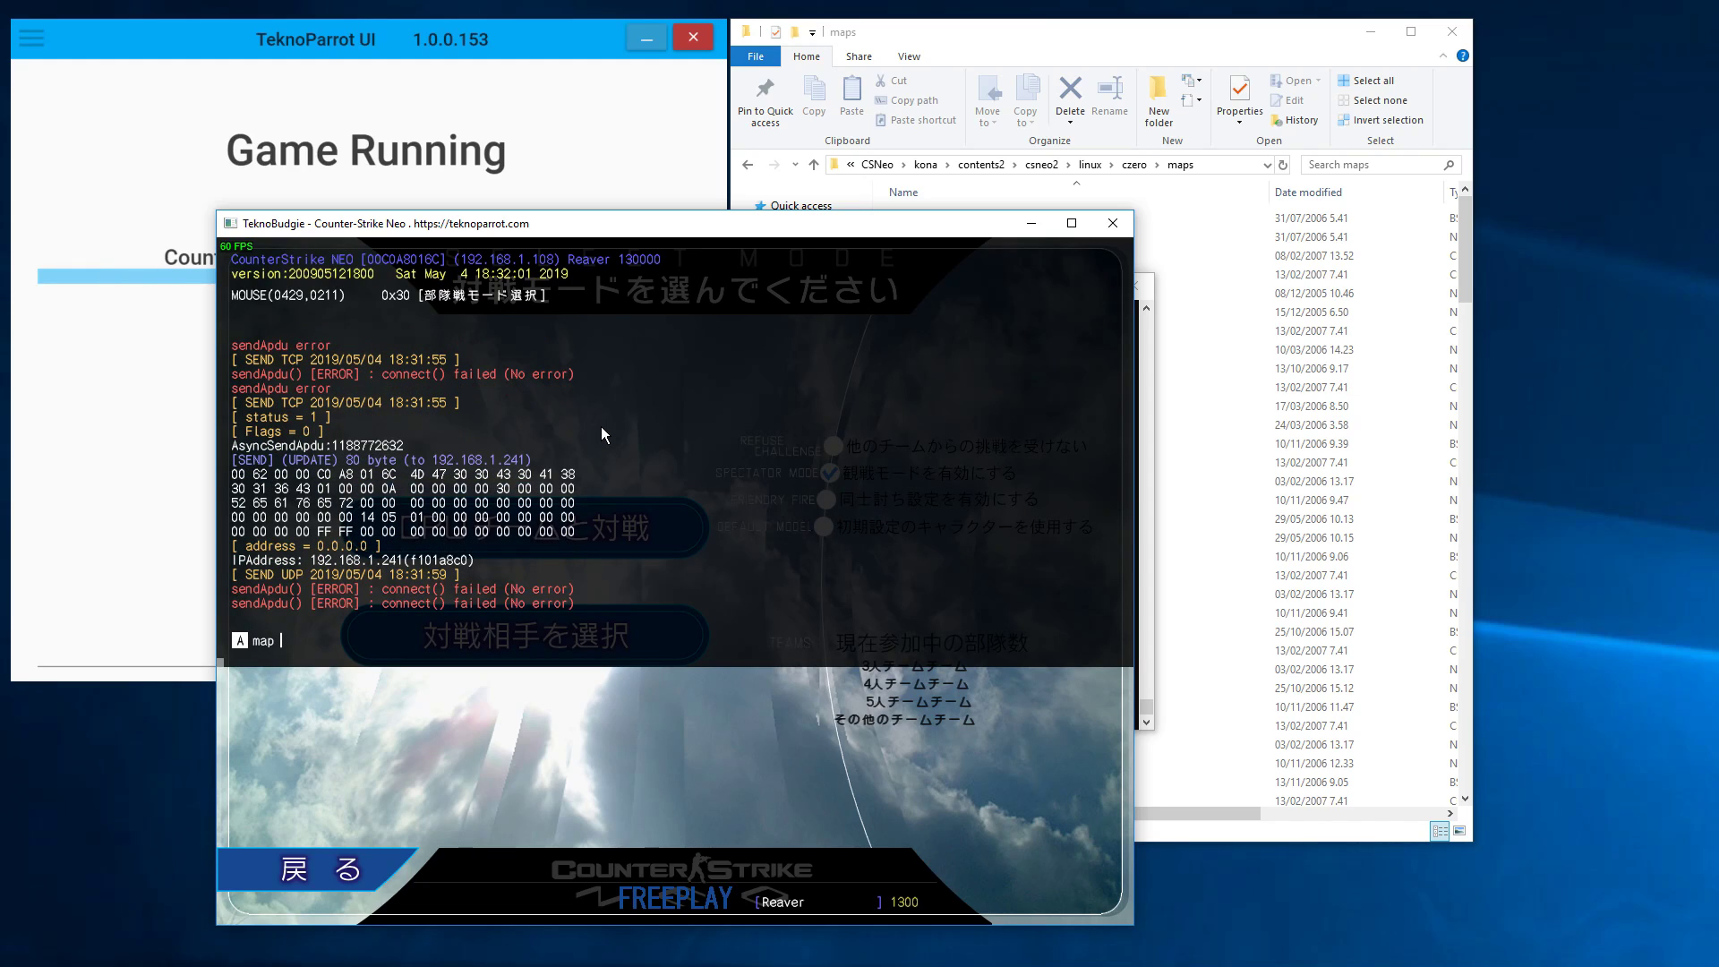
text(neo__)
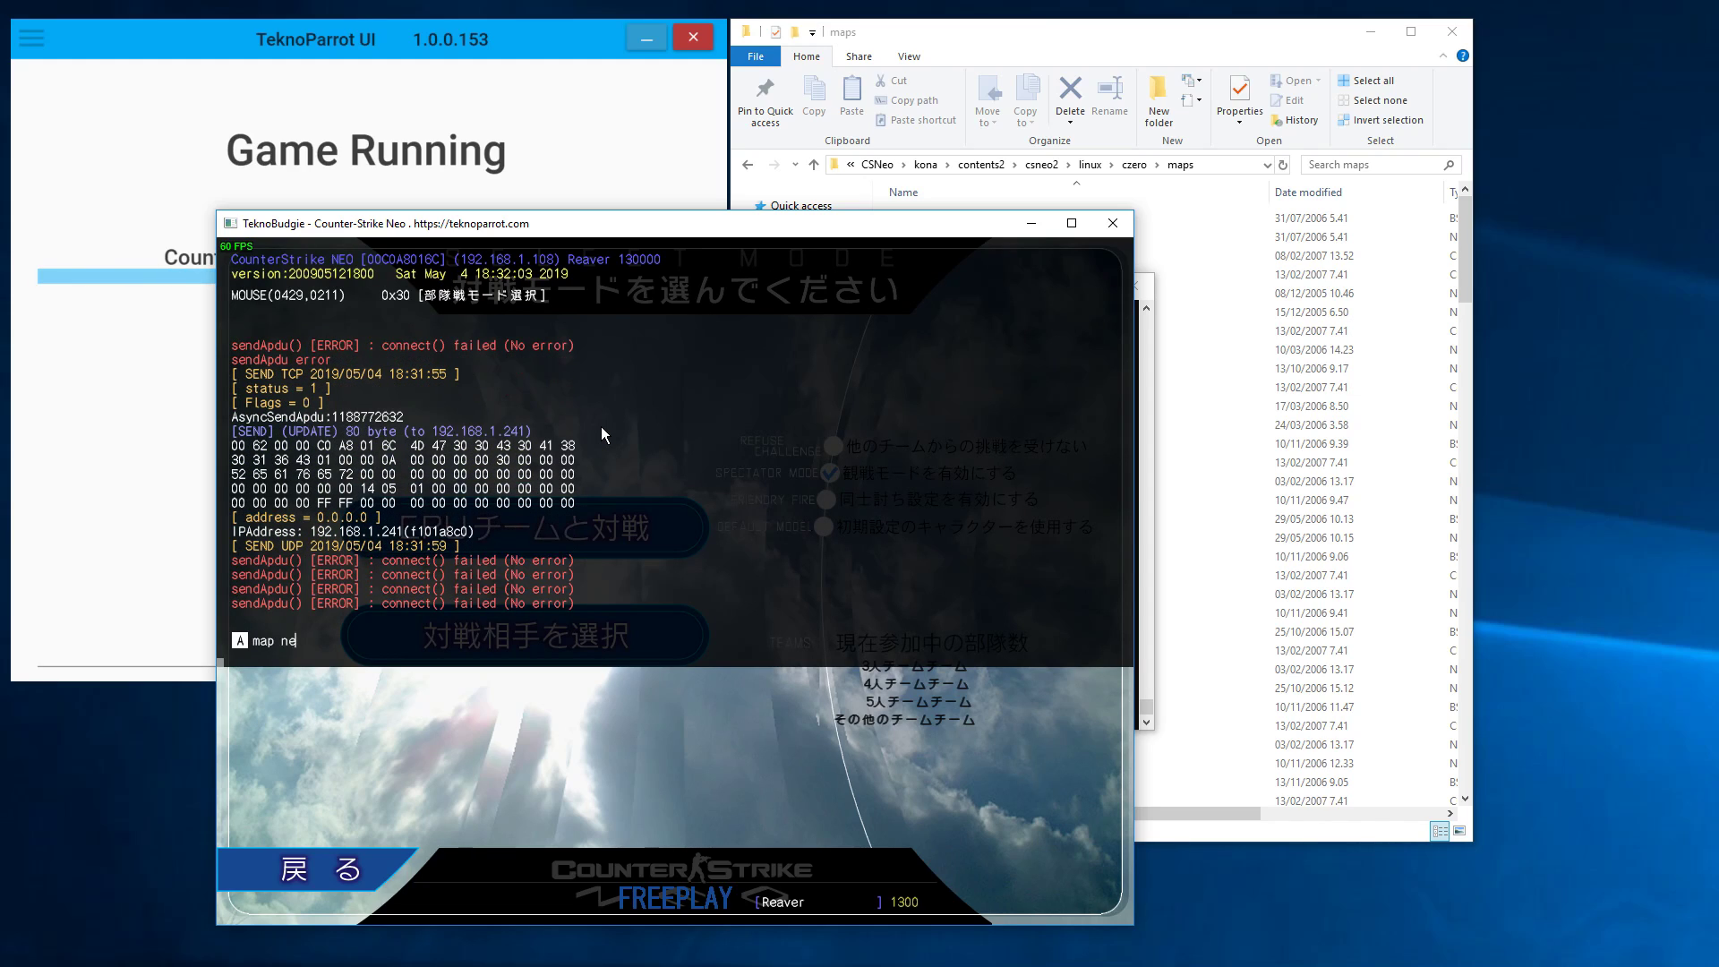
key(BackSpace)
key(BackSpace)
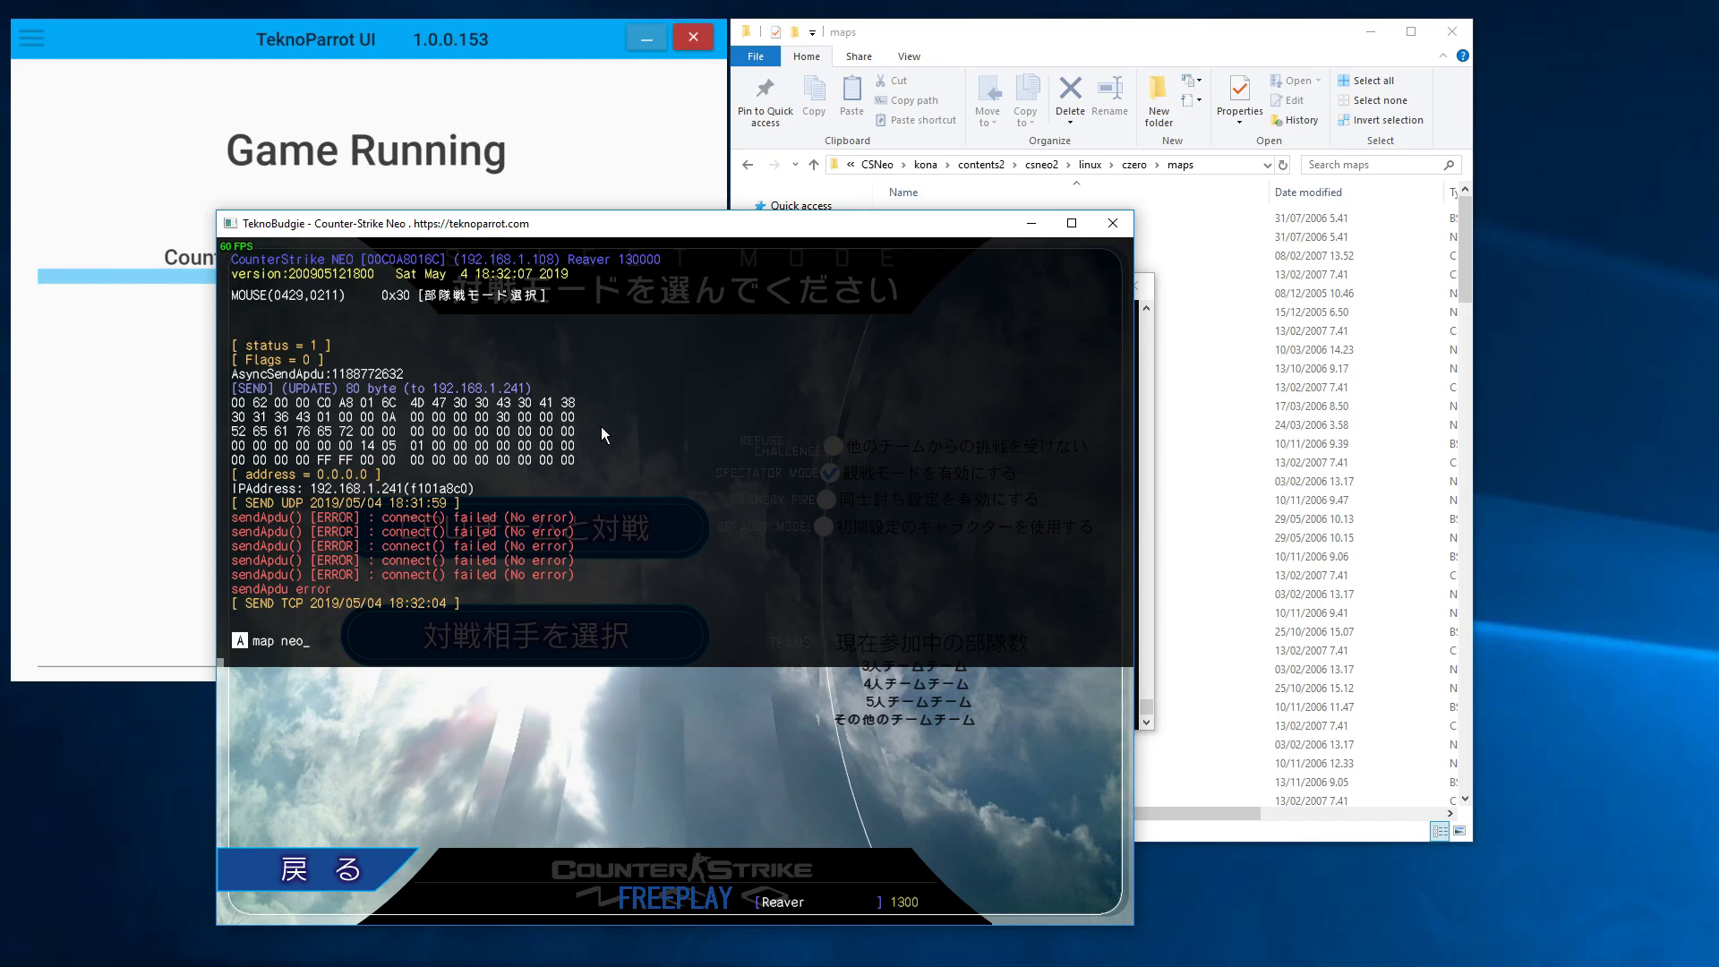
text(06collision)
key(Return)
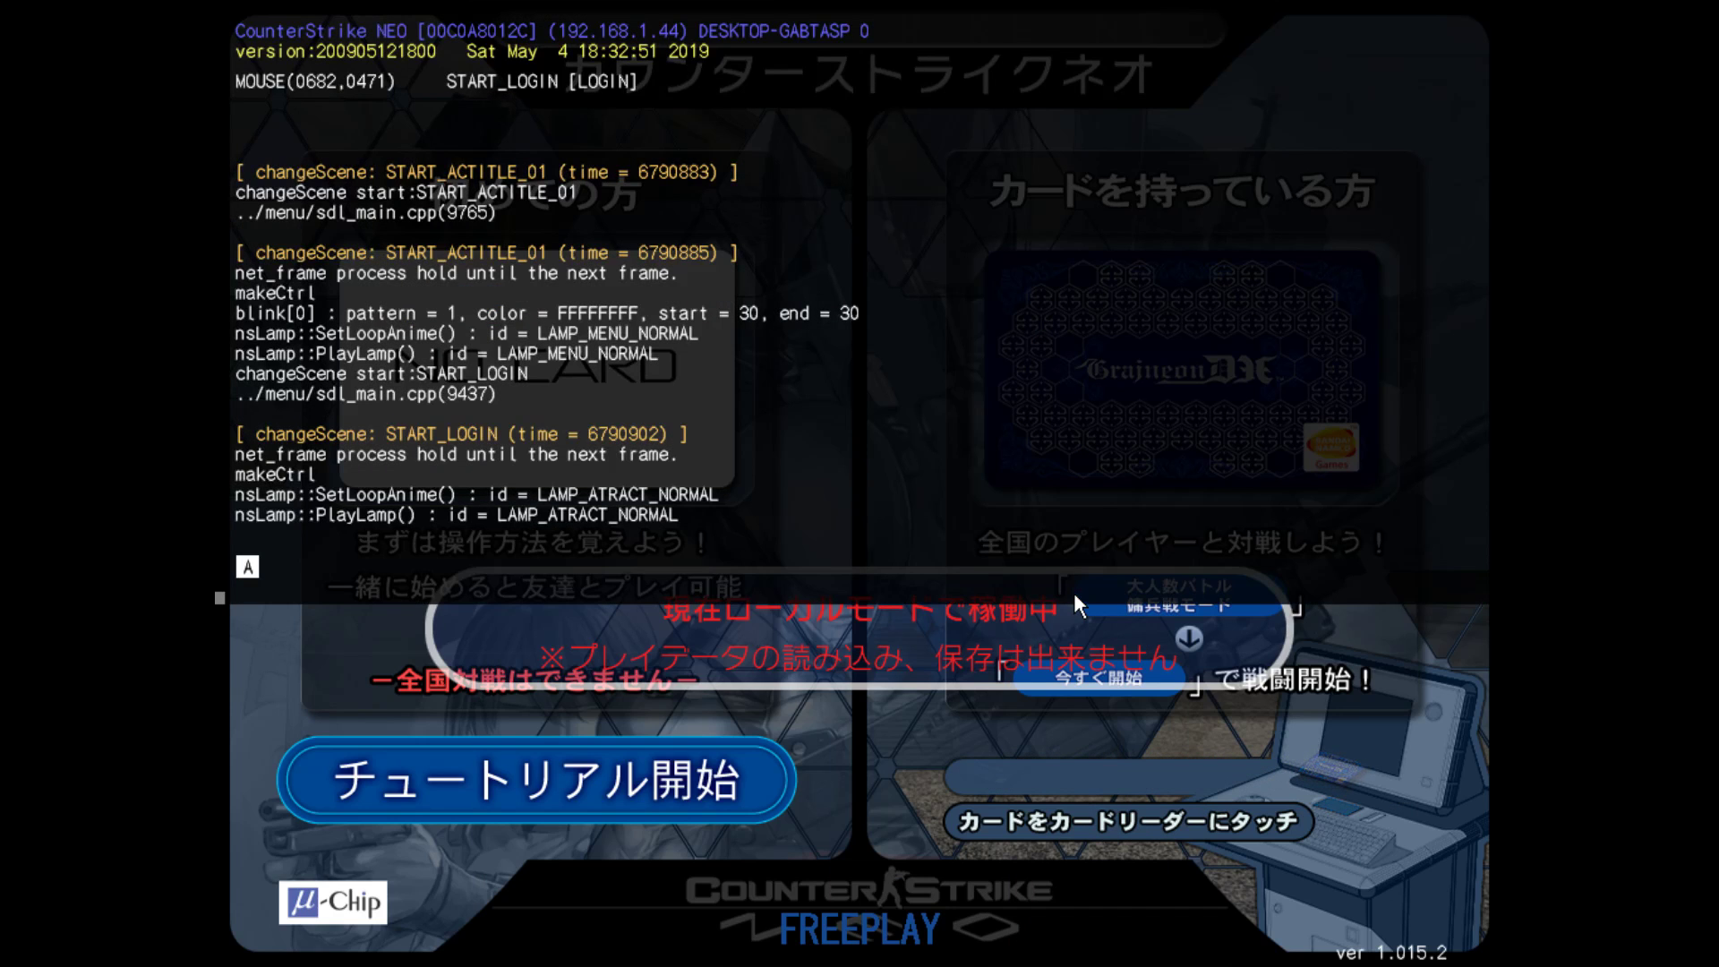
On the second PC, log in through the console with number 12 and register the player name SecondPc
text(12)
key(Return)
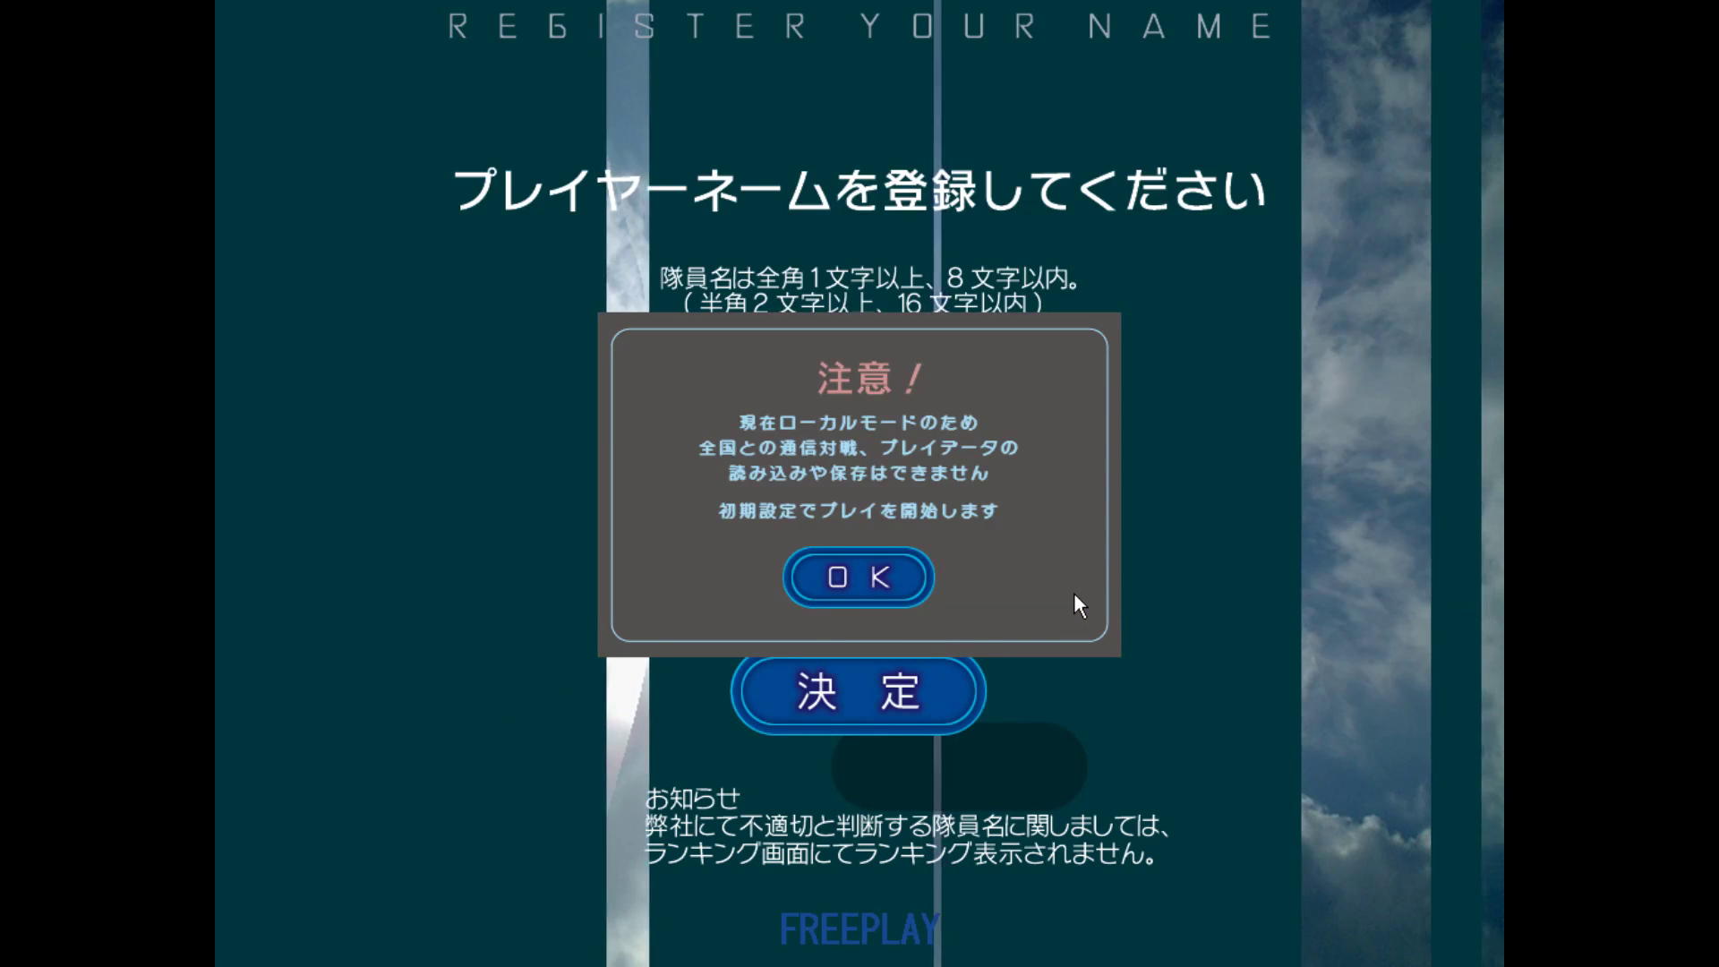
click(868, 576)
click(852, 481)
text(S)
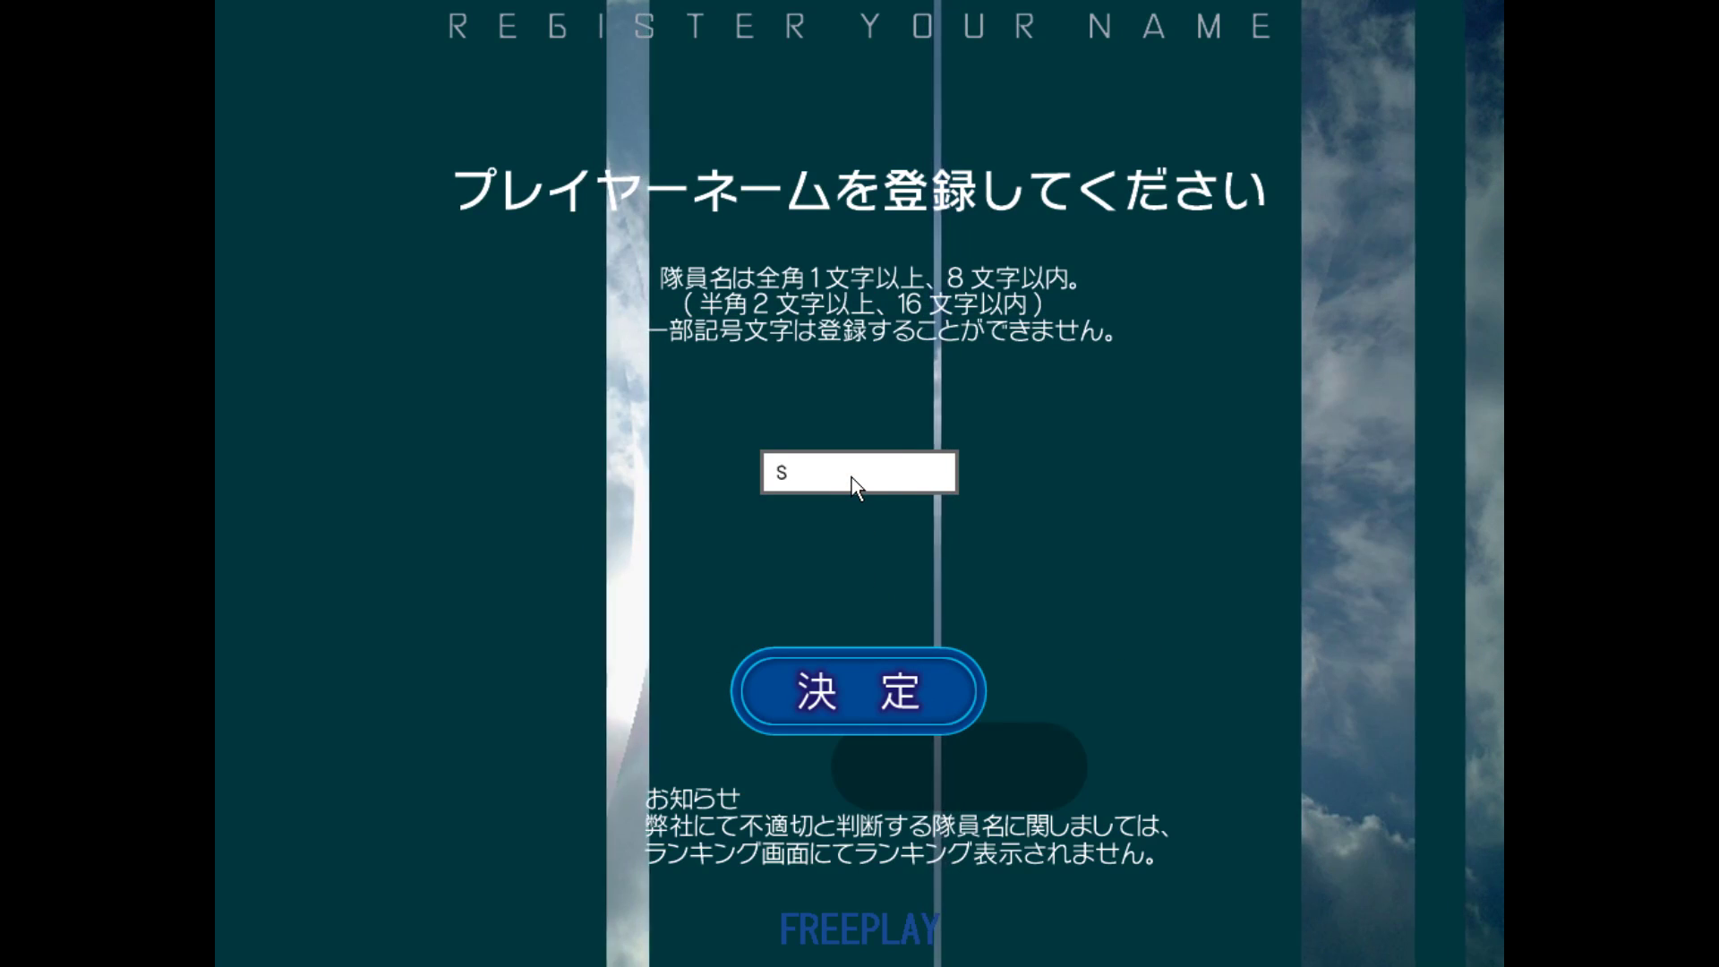
text(econdPc)
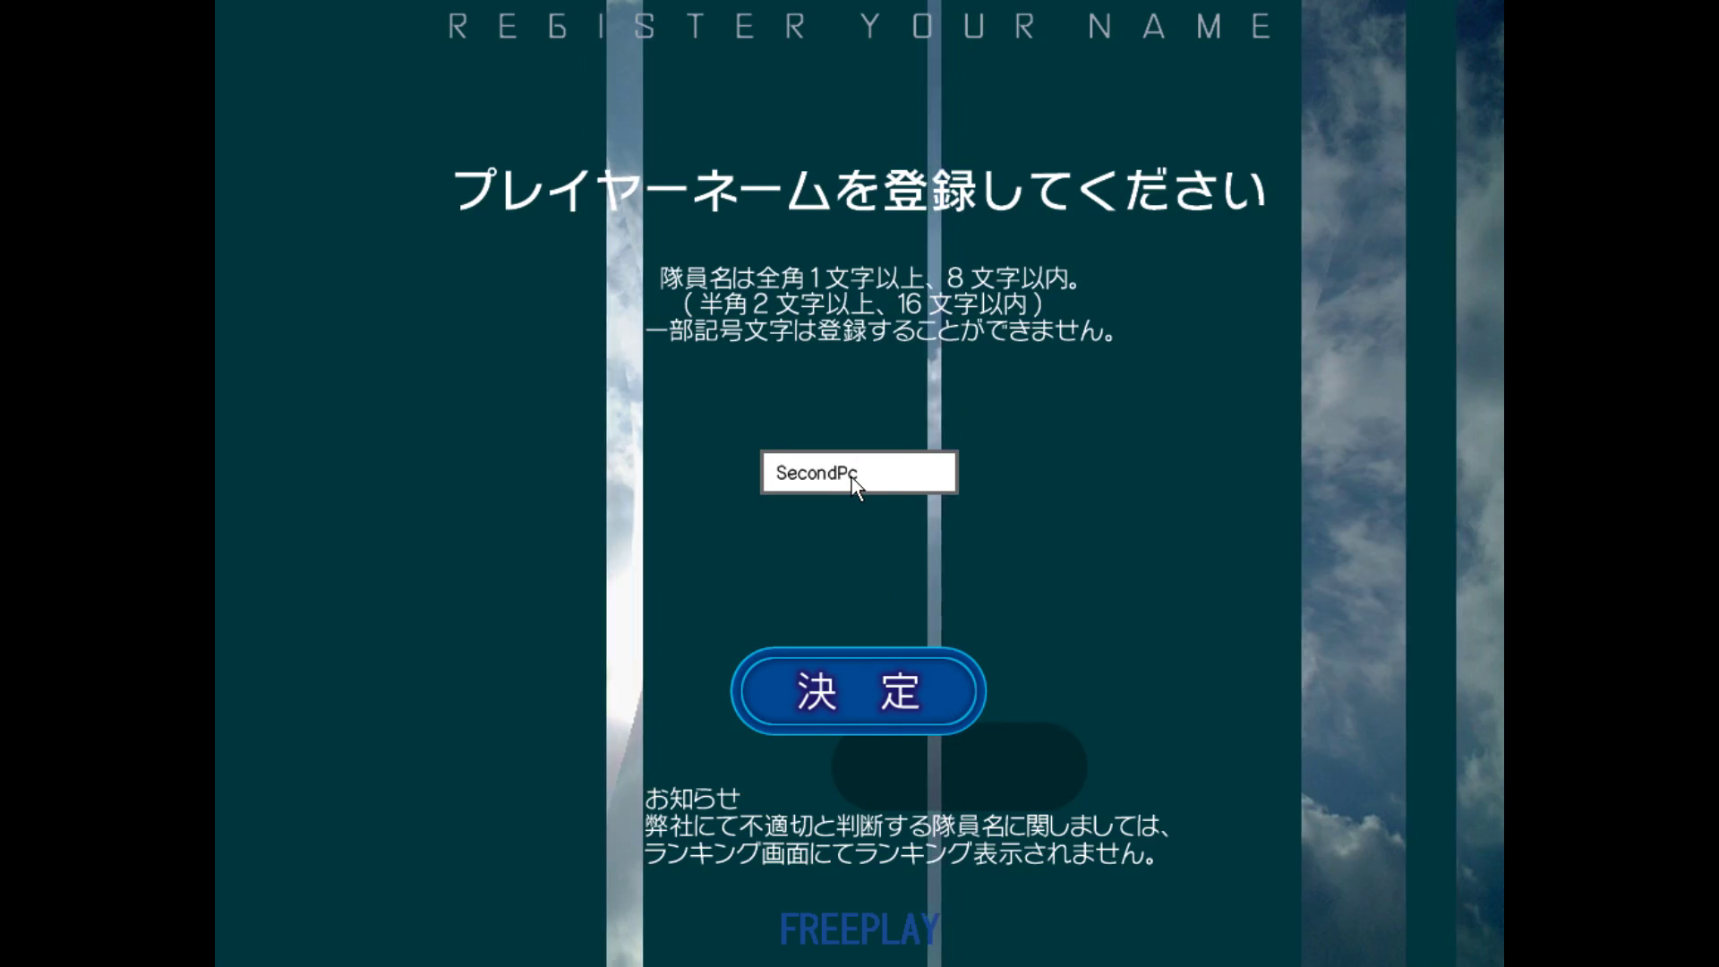
click(949, 682)
click(742, 577)
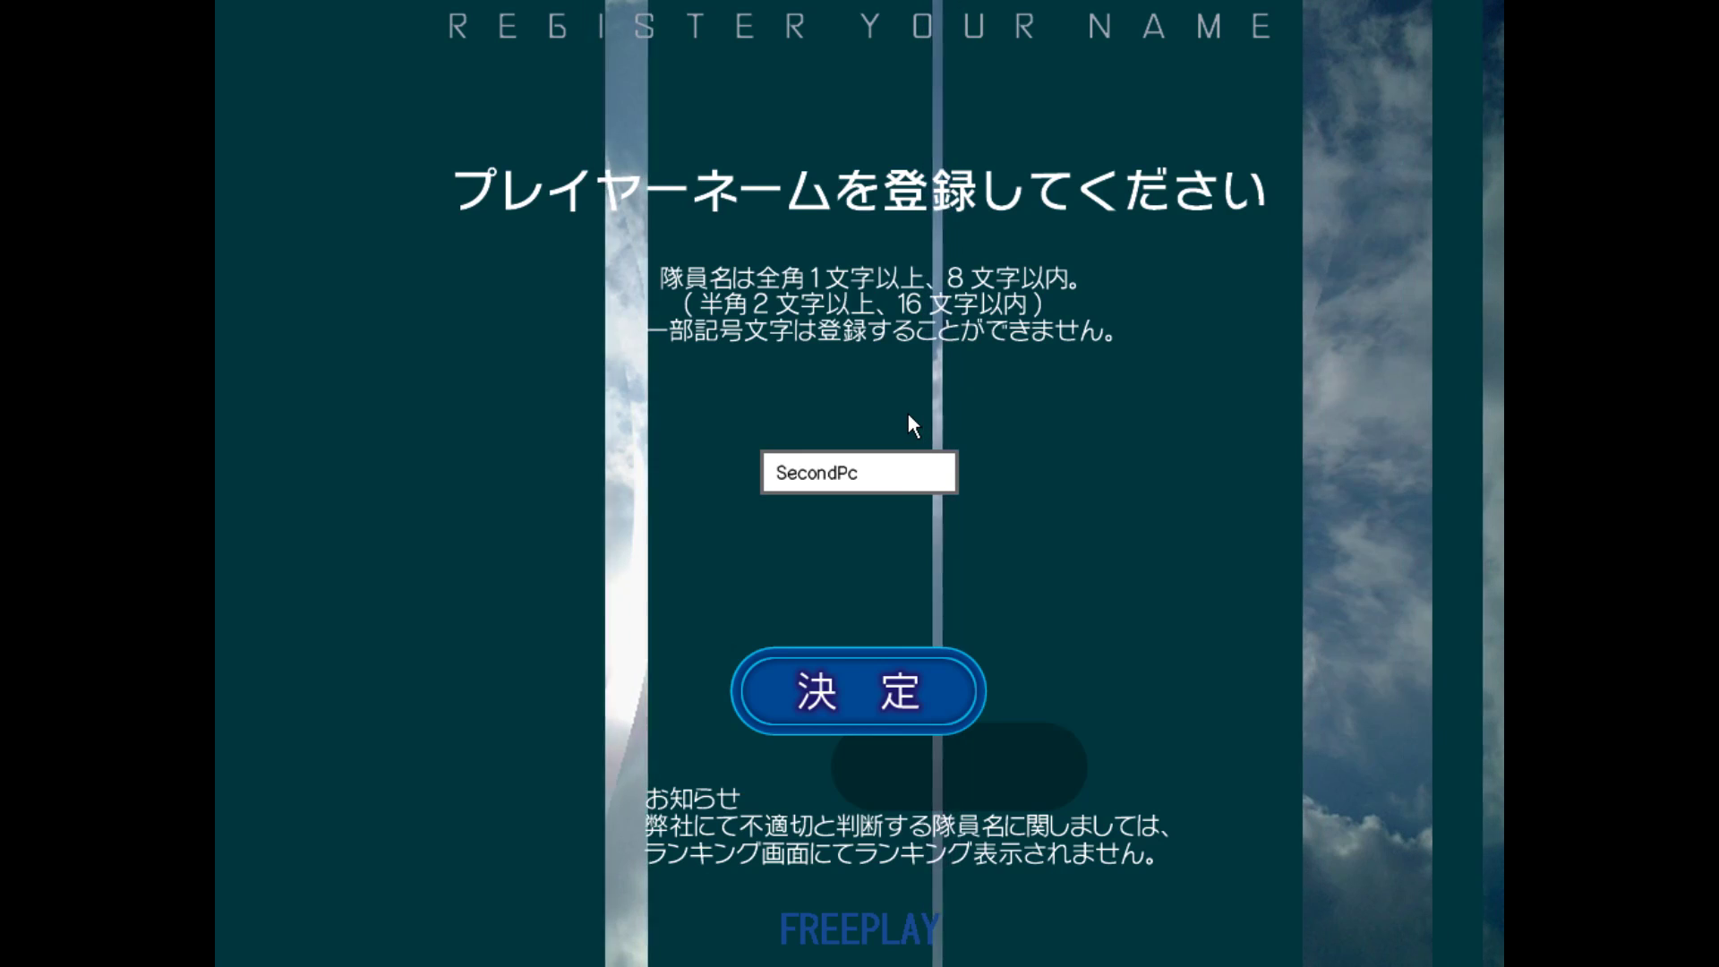
key(Return)
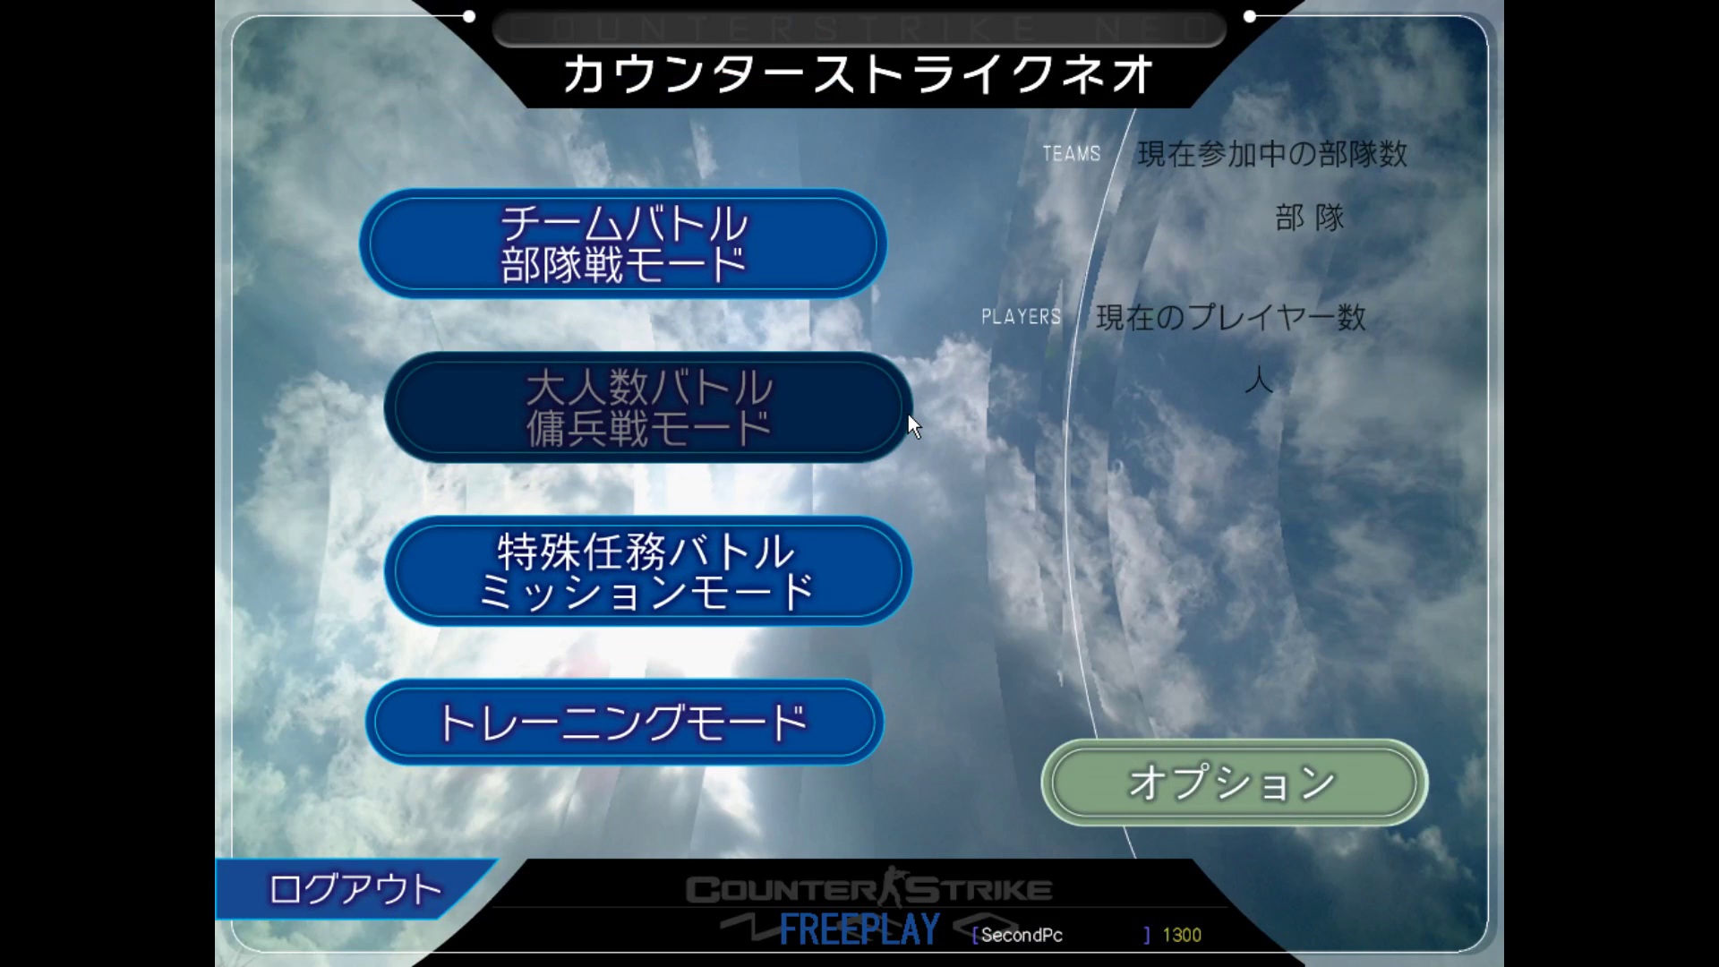
Run the console command connect 192.168.1.108 to join the hosted game, closing the console once in the match
key(grave)
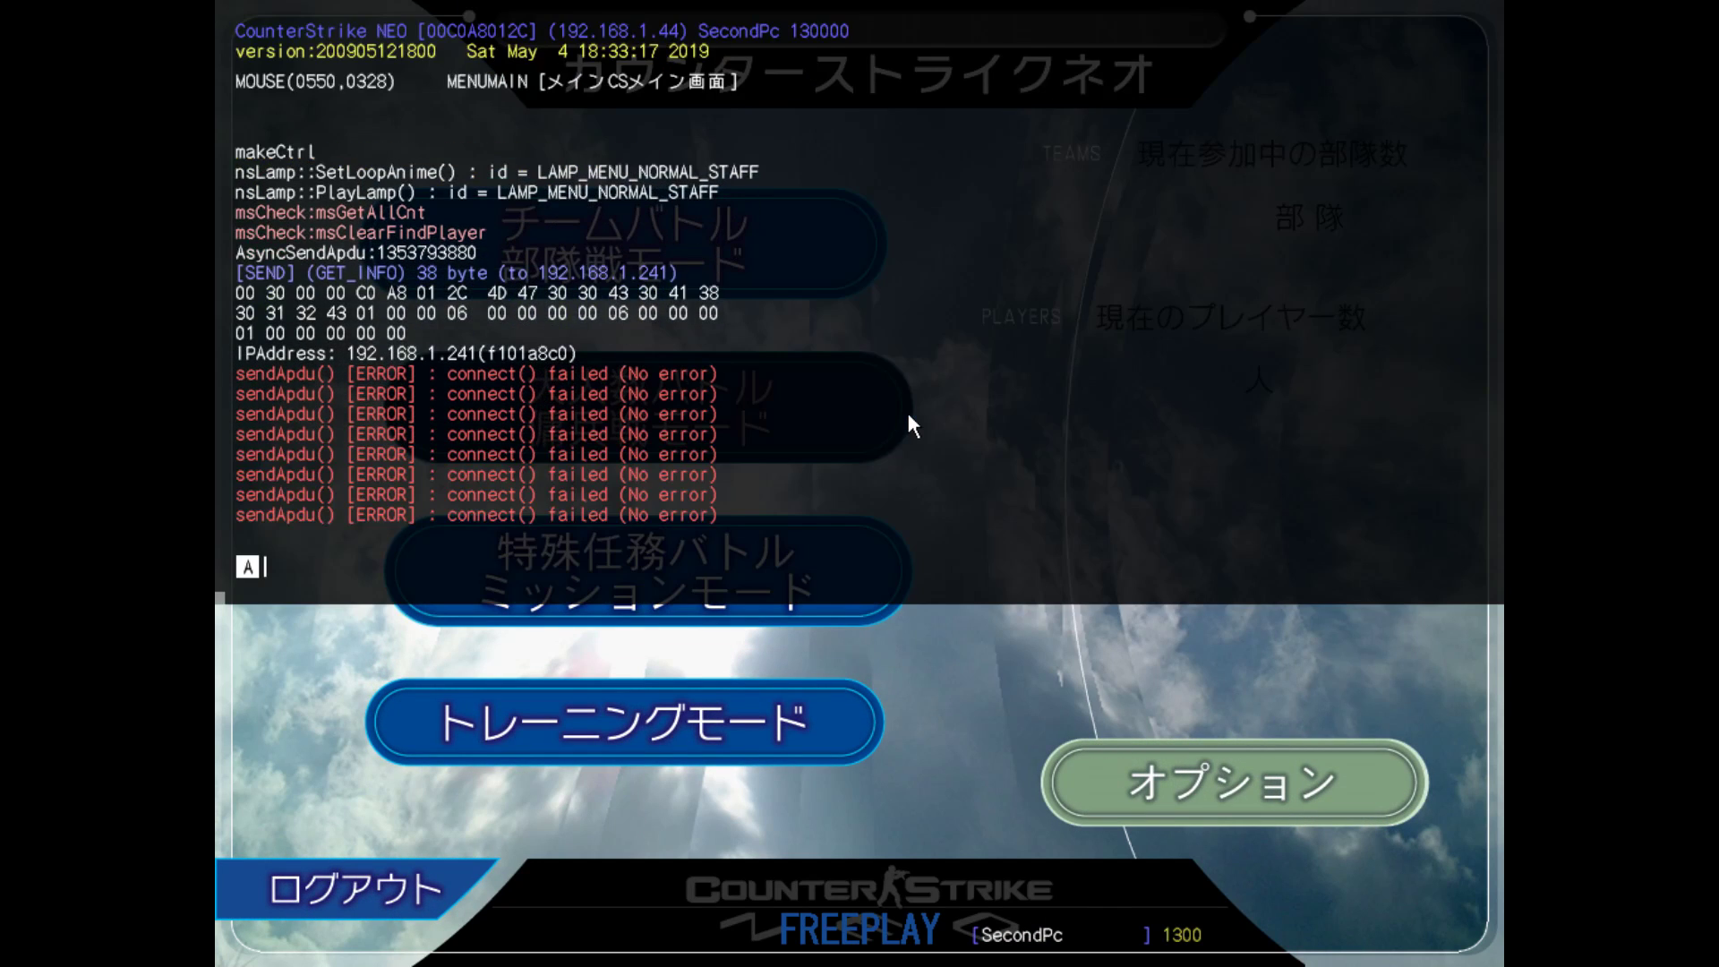
text(connect )
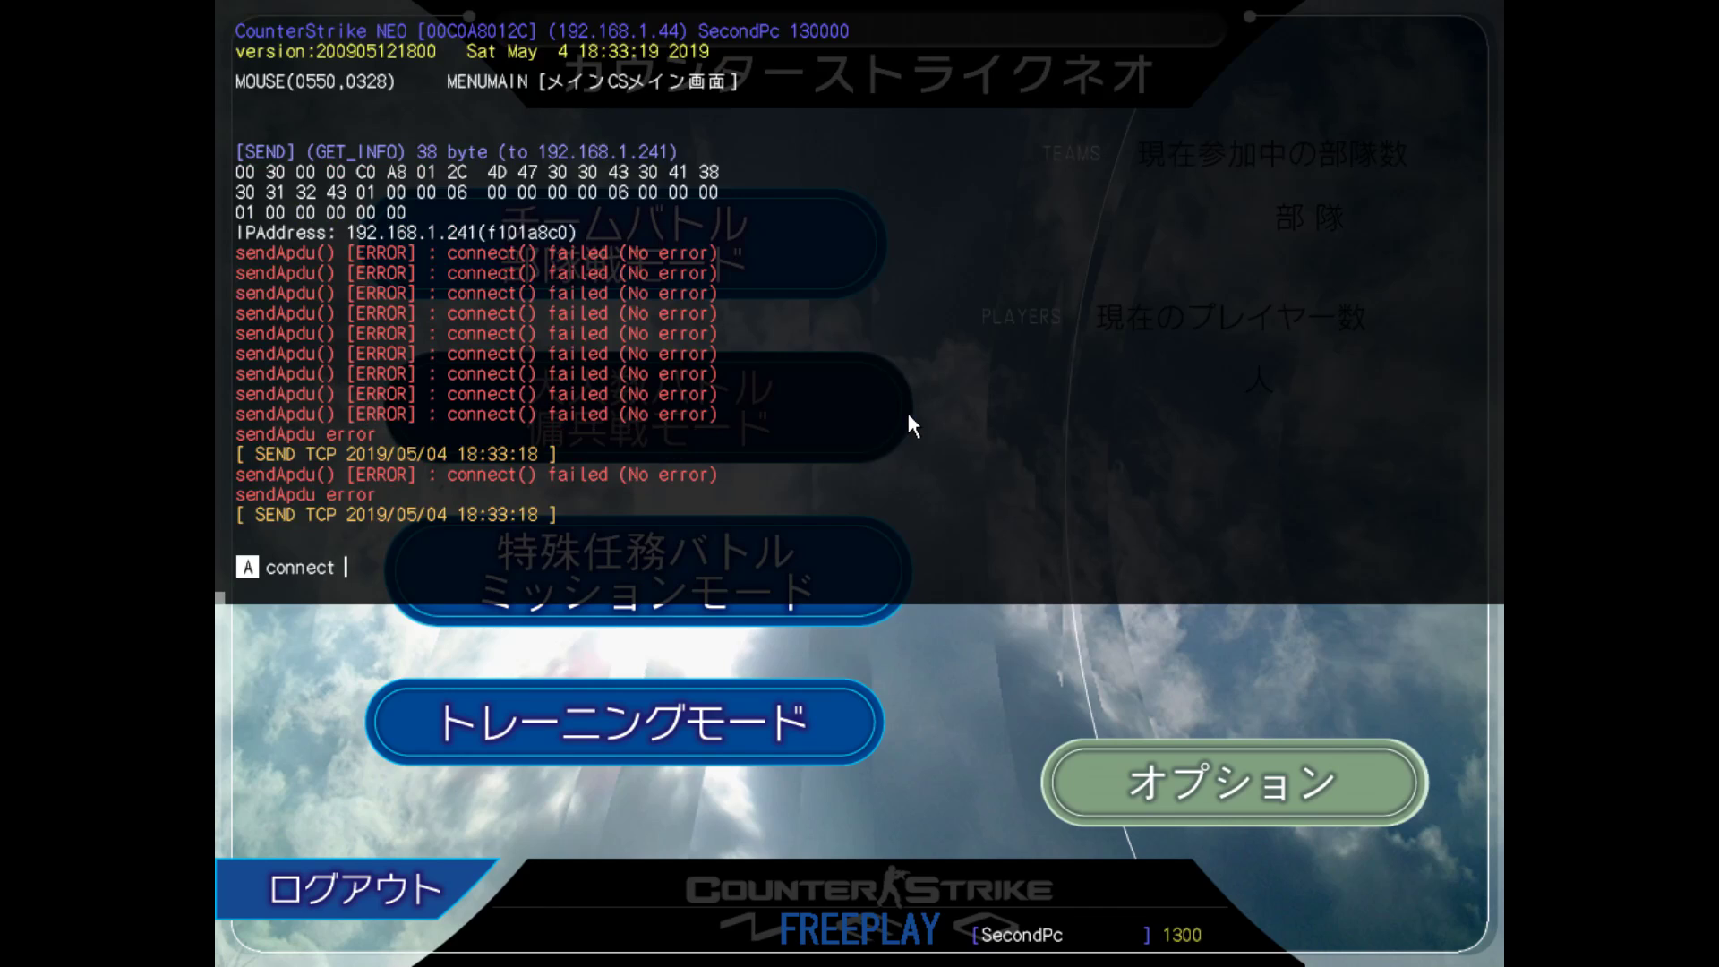
text(192.168.1.)
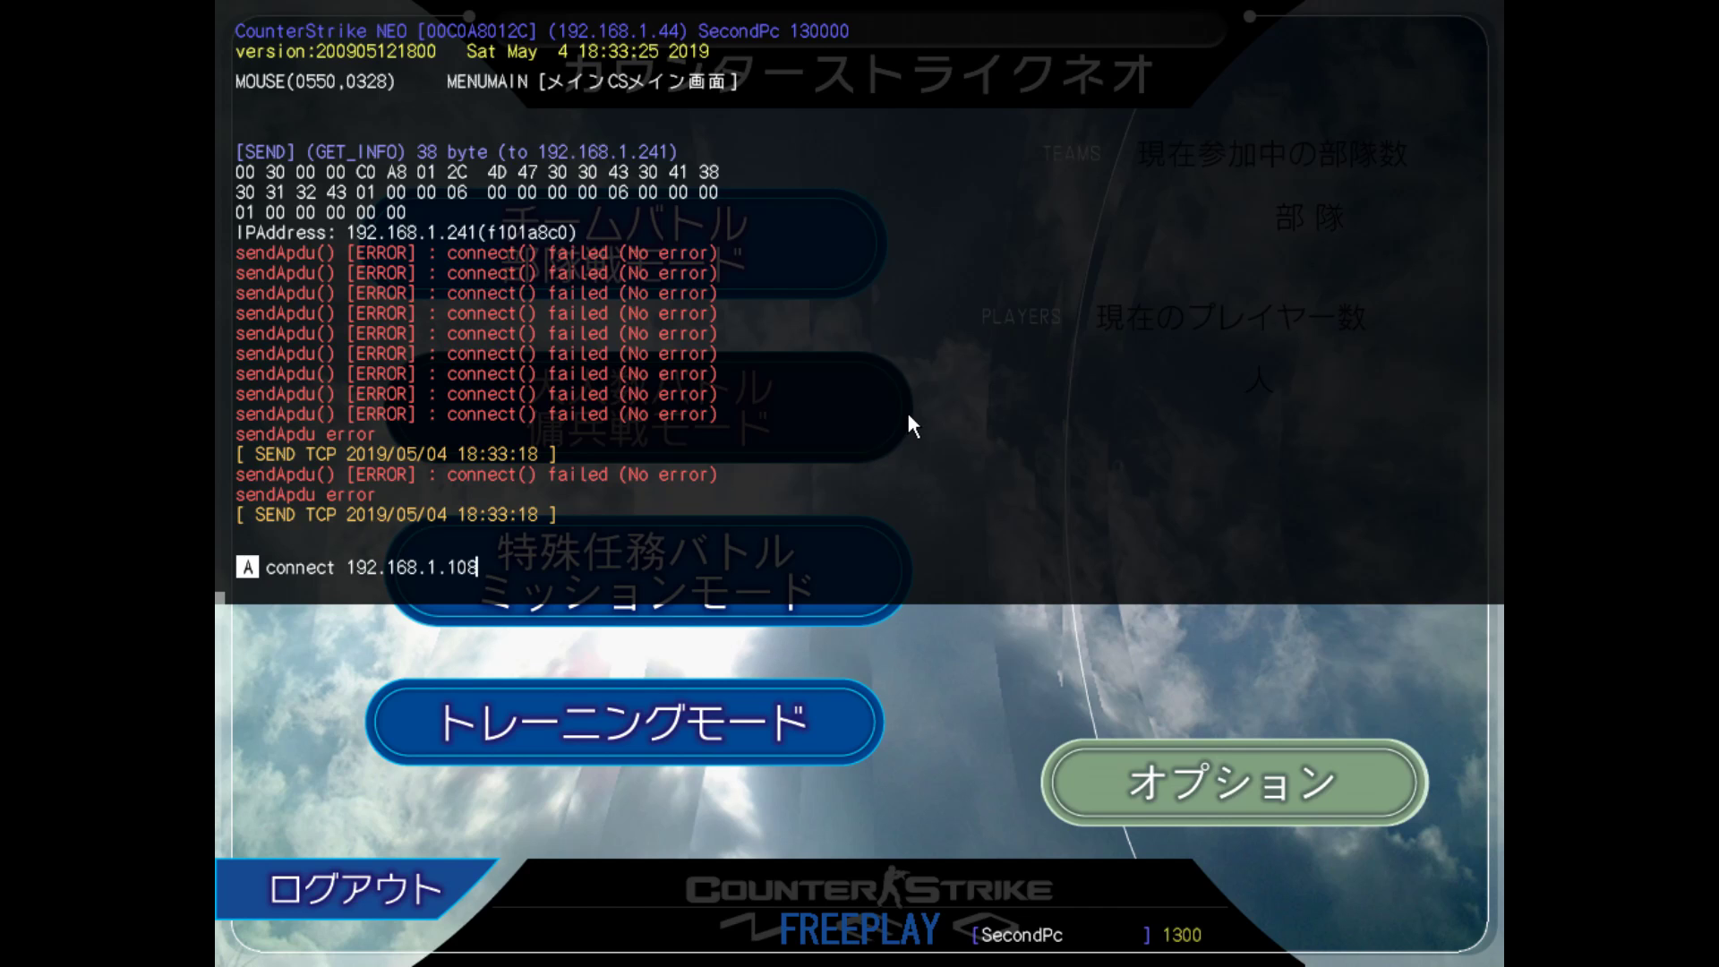
text(108)
key(Return)
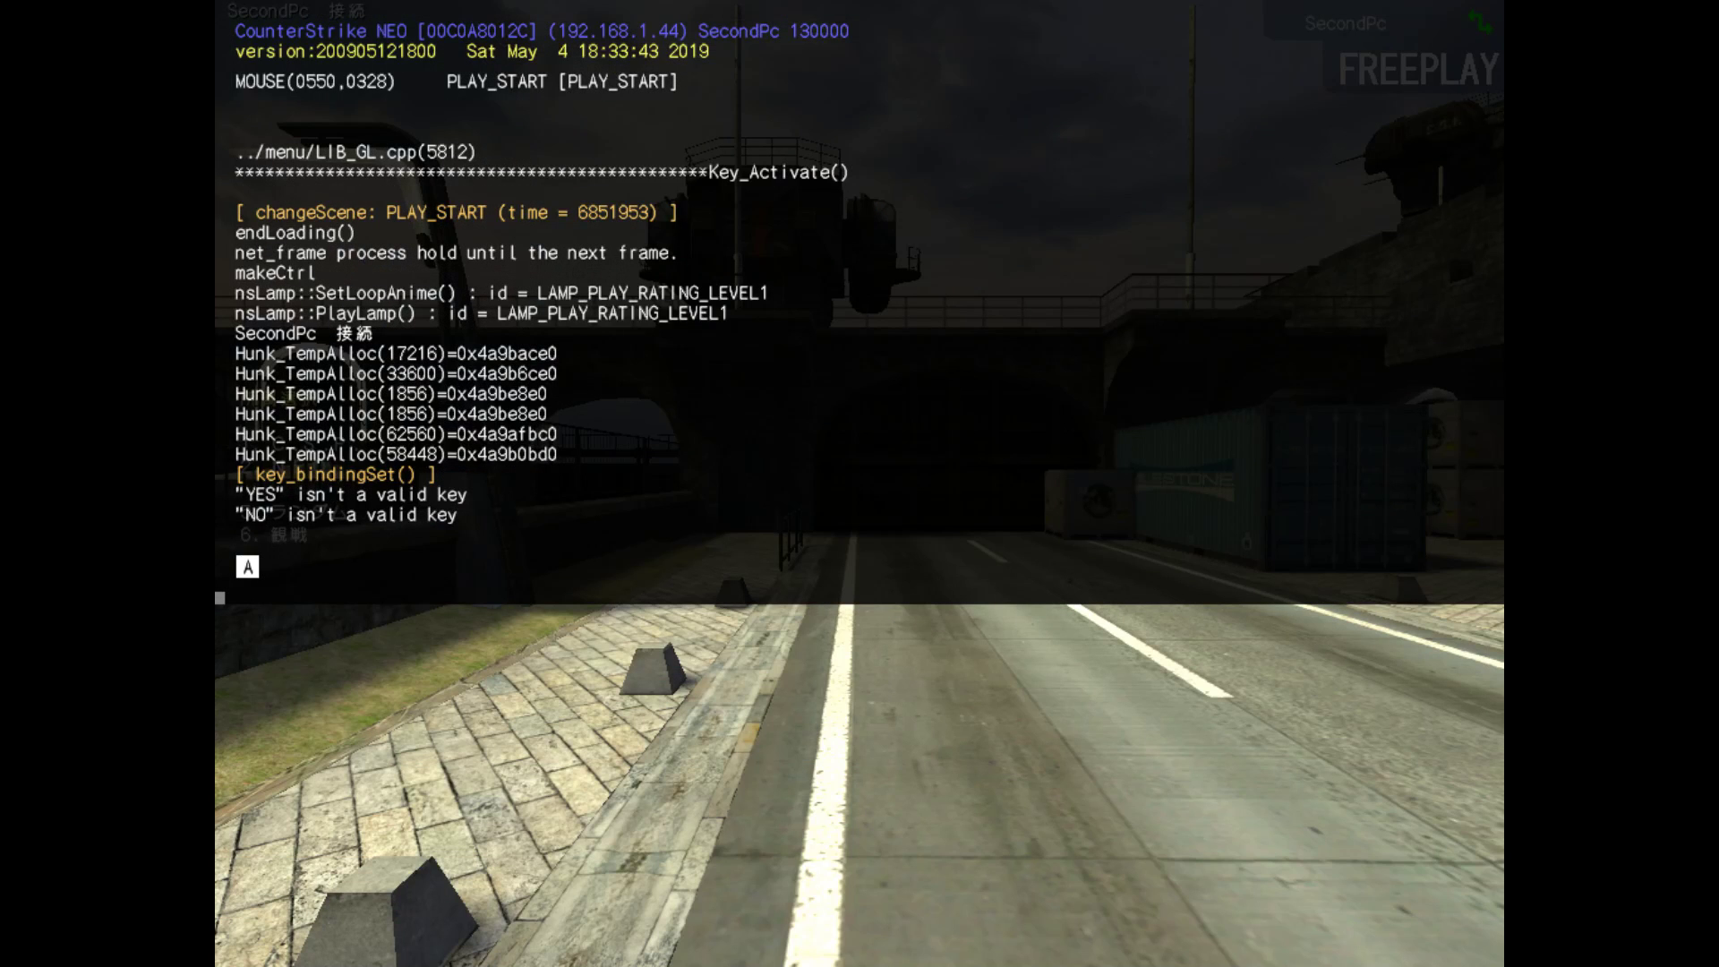
key(grave)
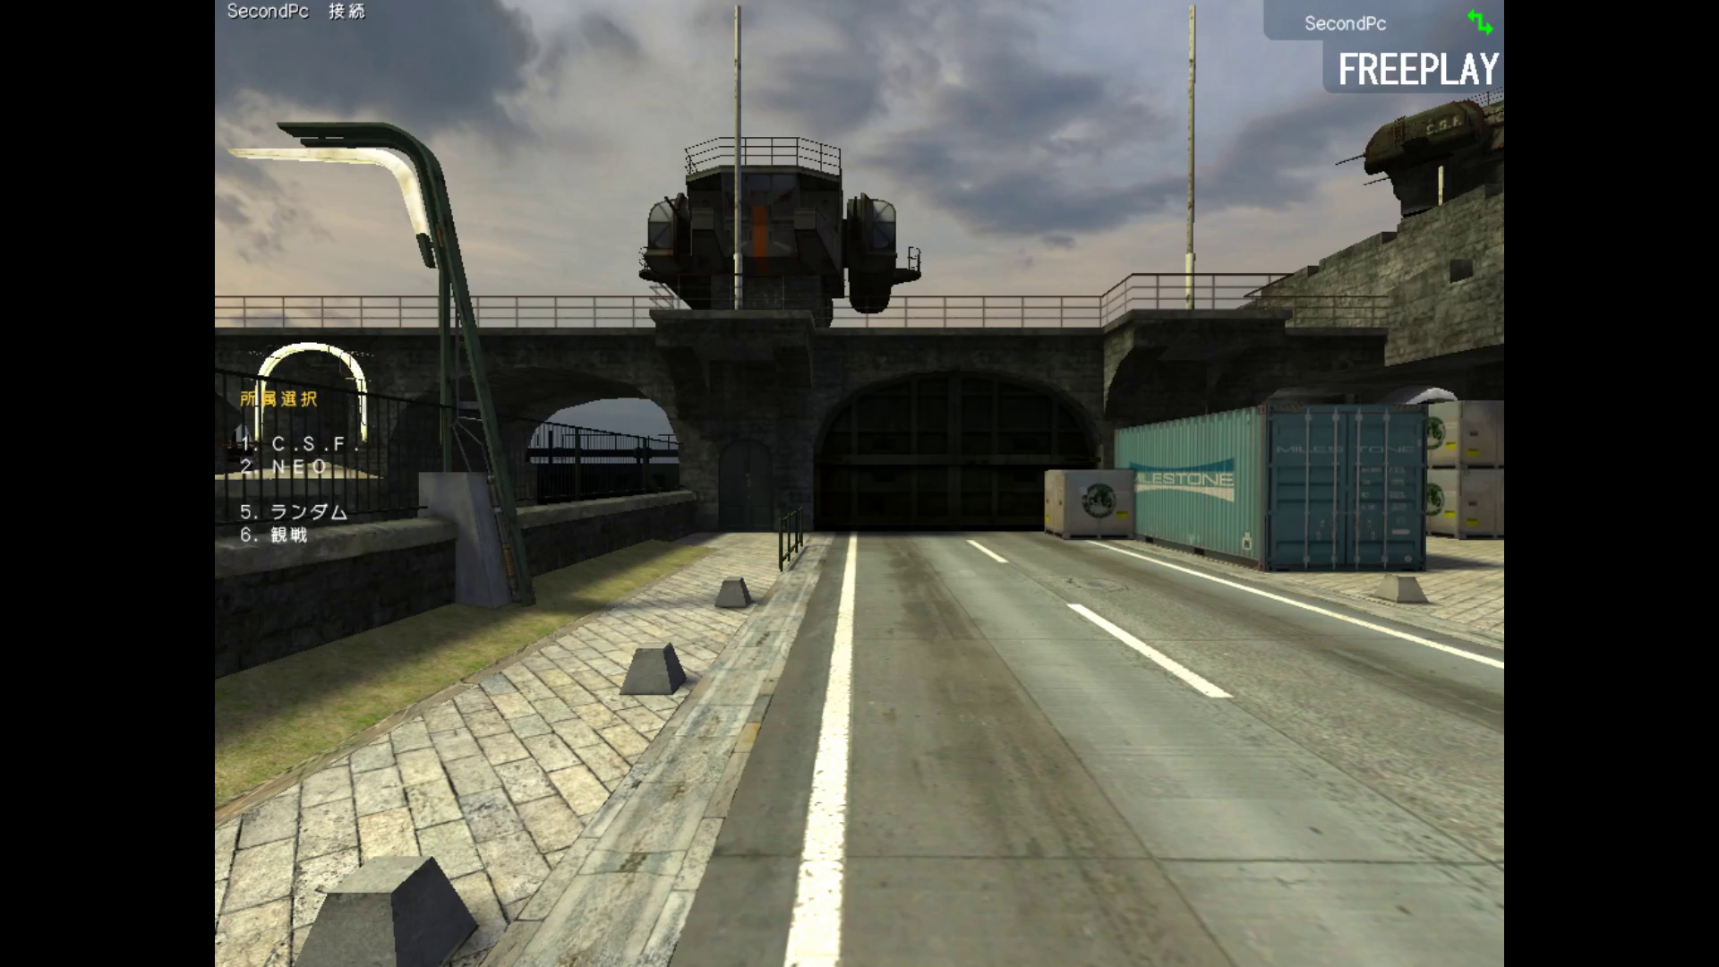